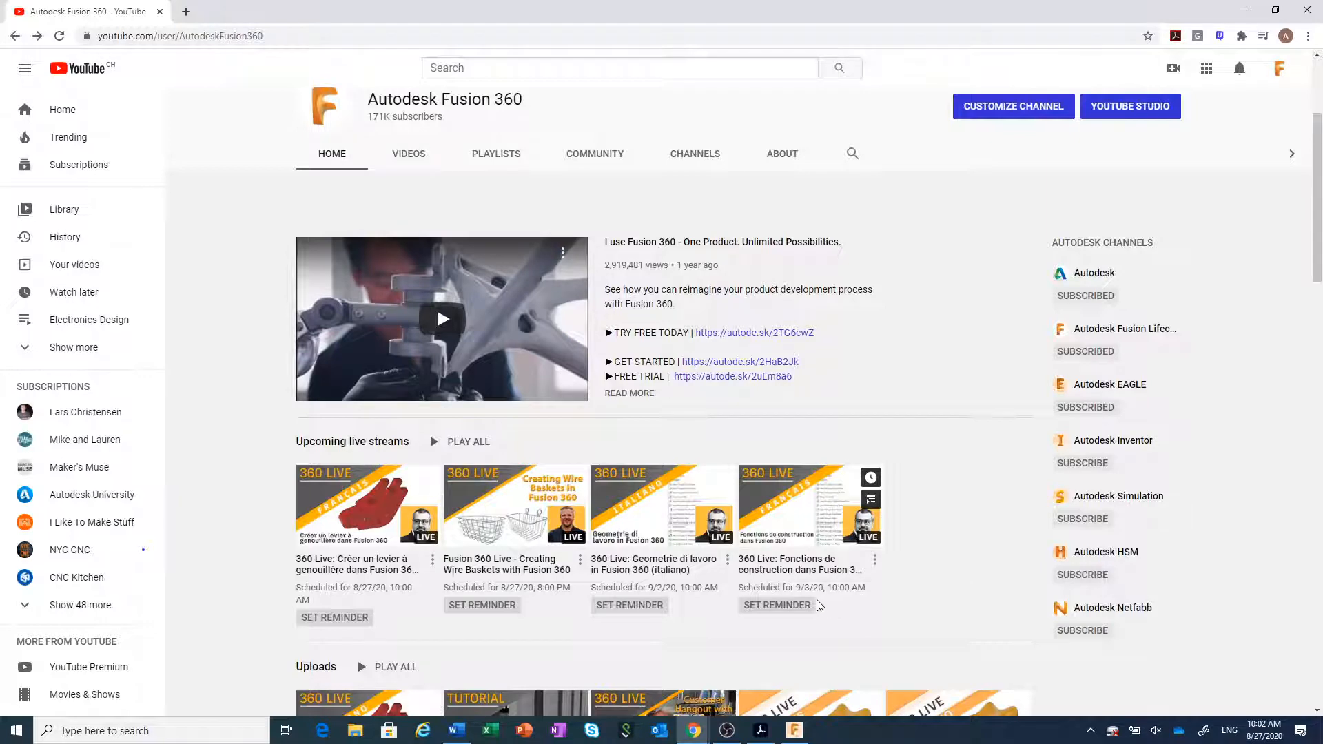
Open the French Fusion 360 content playlist from the Autodesk Fusion 360 YouTube channel and look through its videos
{"action": "scroll", "coordinate": [892, 591], "scroll_direction": "down", "scroll_amount": 1}
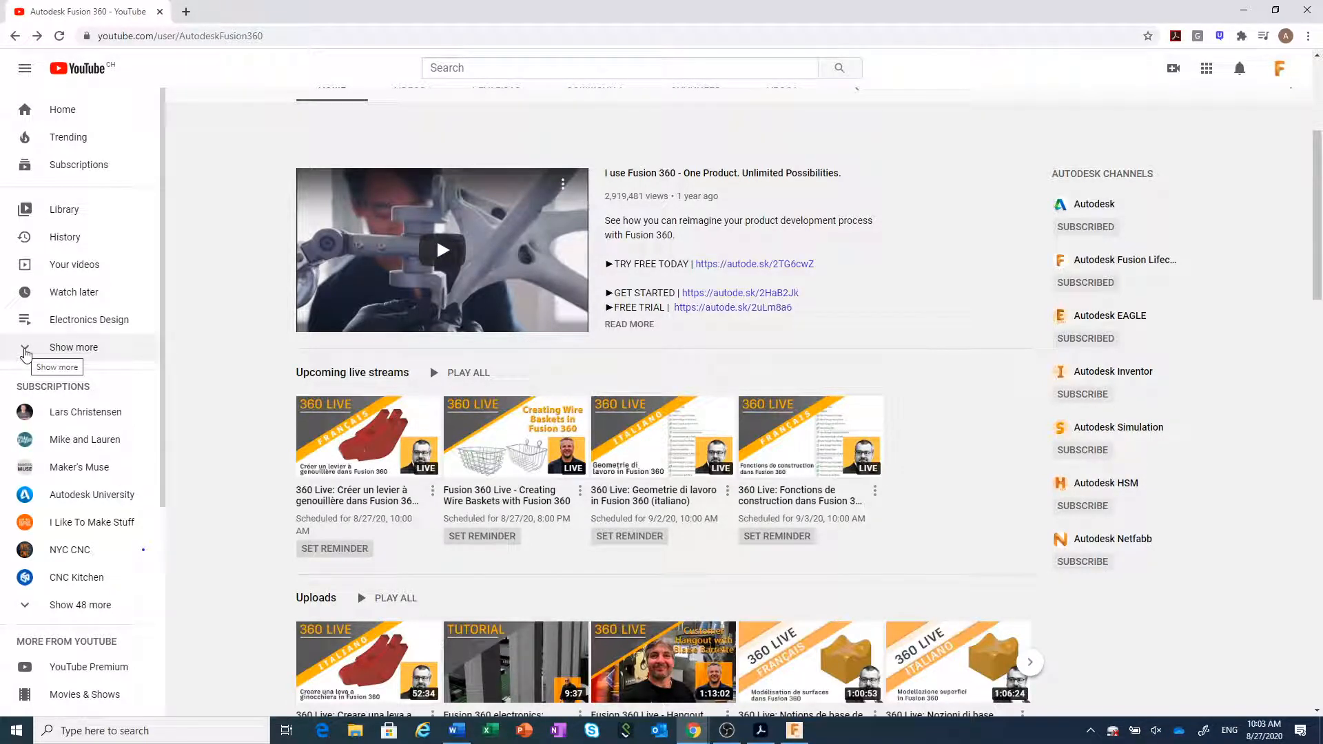
{"action": "left_click", "coordinate": [25, 351]}
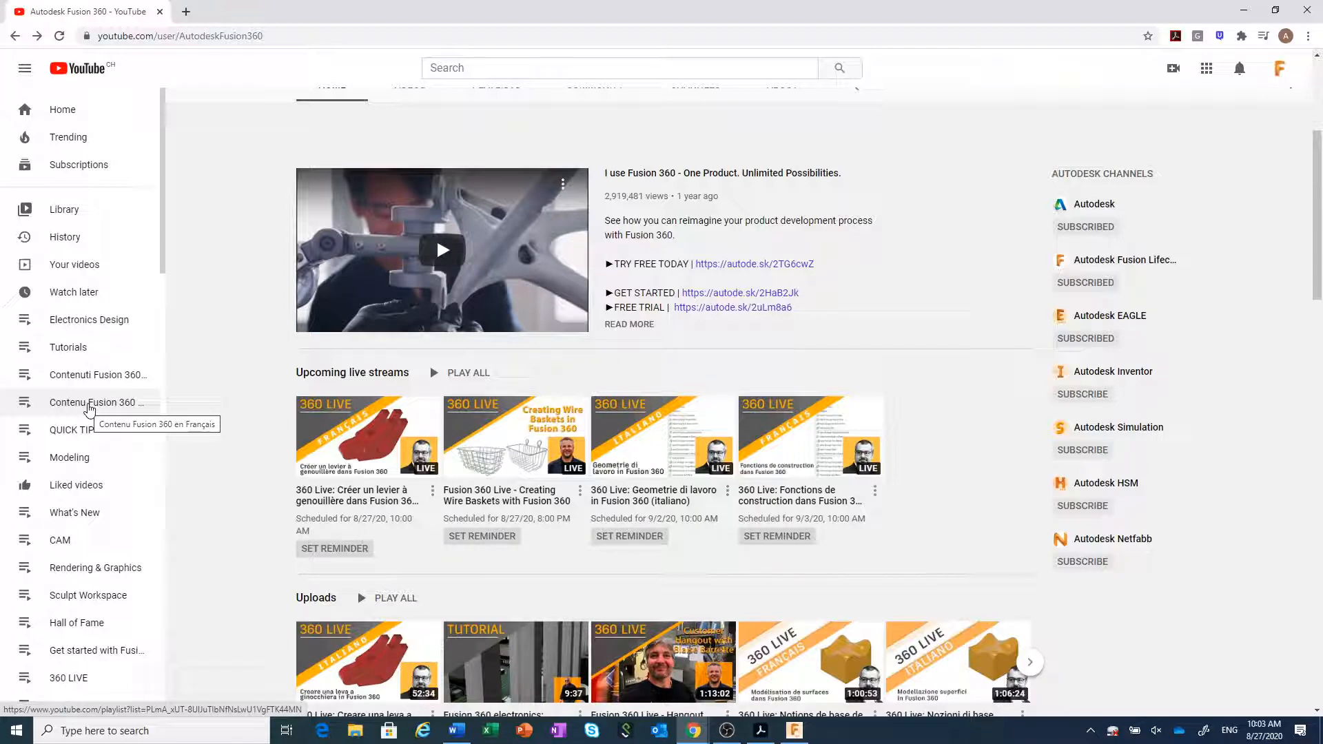
{"action": "left_click", "coordinate": [89, 407]}
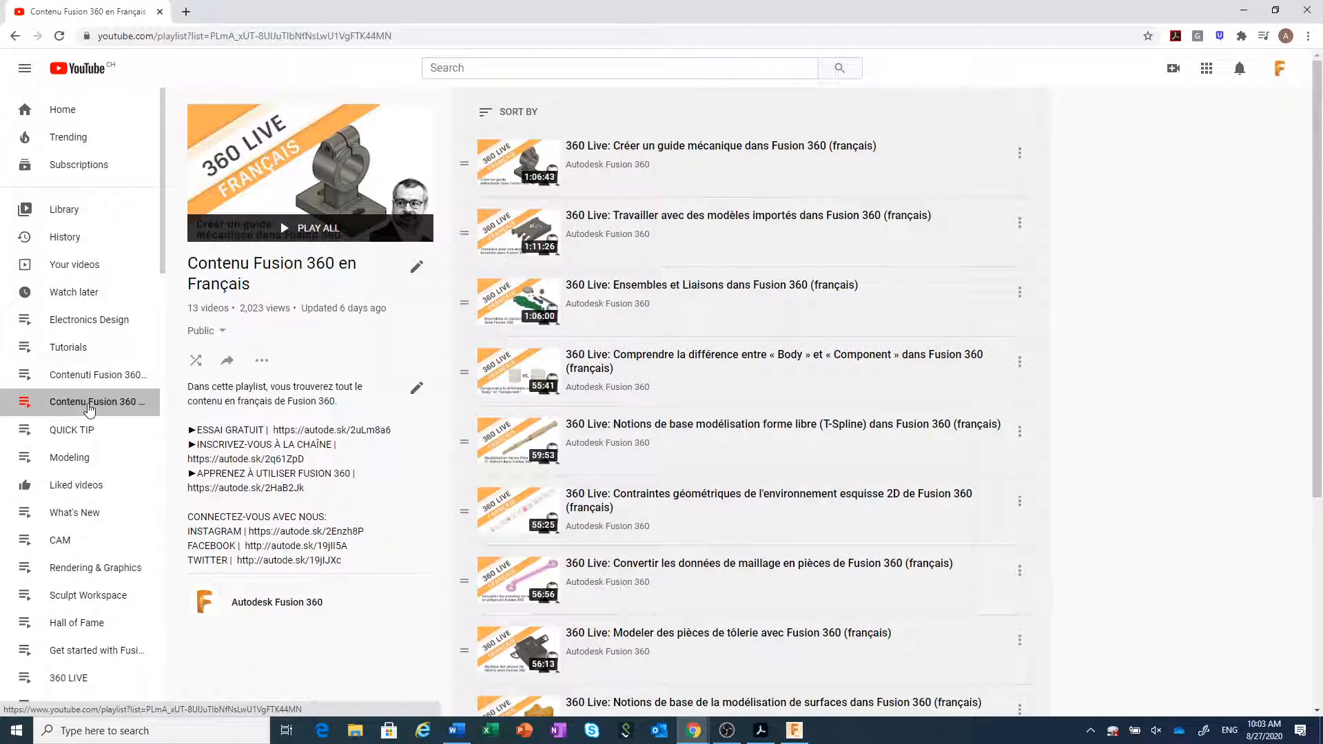
{"action": "scroll", "coordinate": [599, 427], "scroll_direction": "down", "scroll_amount": 2}
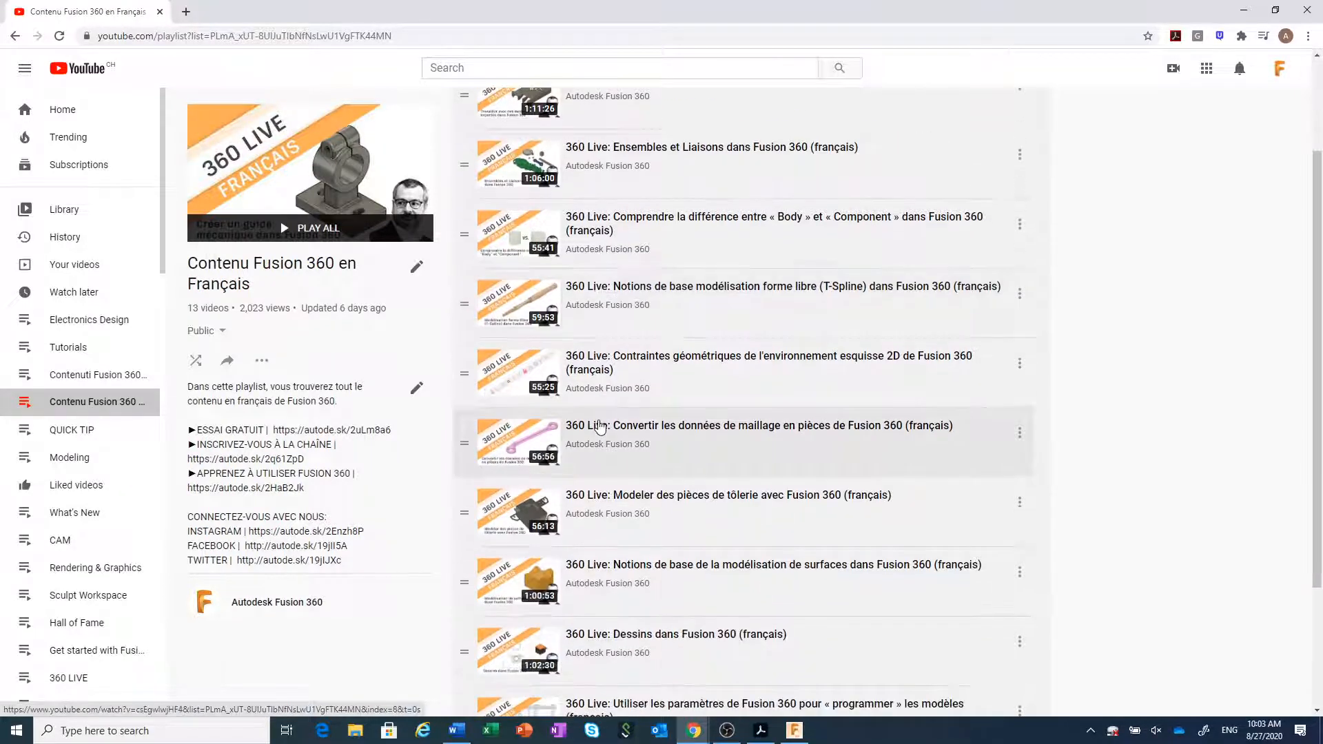
{"action": "scroll", "coordinate": [599, 427], "scroll_direction": "up", "scroll_amount": 2}
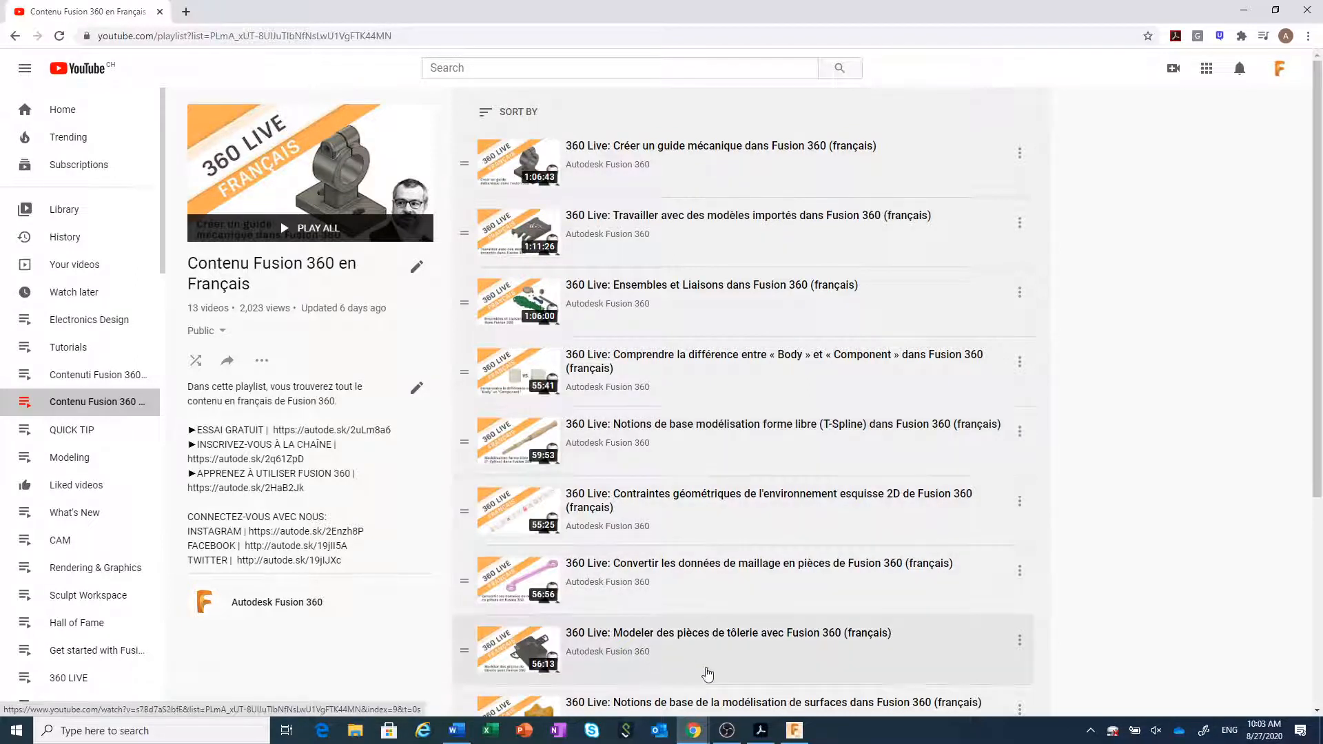
Switch to Adobe Acrobat, minimize the browser, and examine the Toggle Lever drawing in a maximized window
{"action": "left_click", "coordinate": [761, 730]}
{"action": "left_click", "coordinate": [1243, 10]}
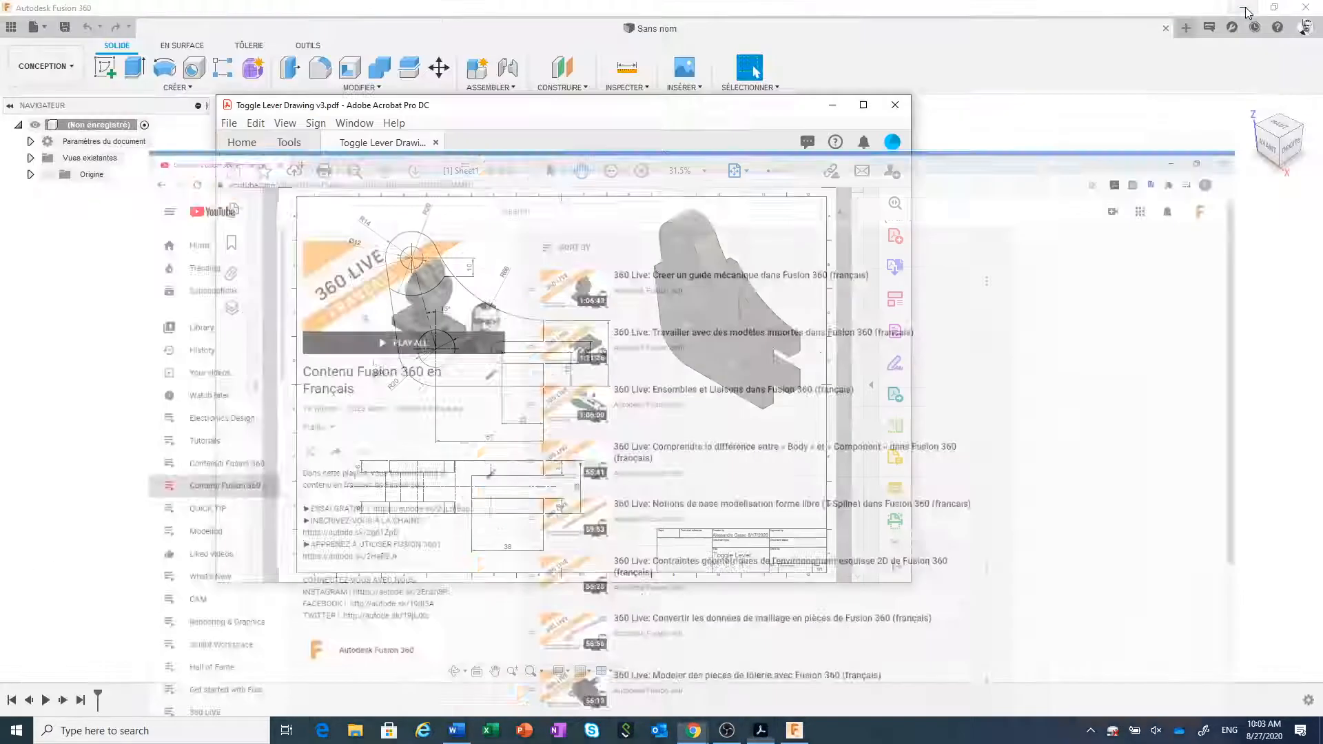
{"action": "left_click", "coordinate": [863, 106]}
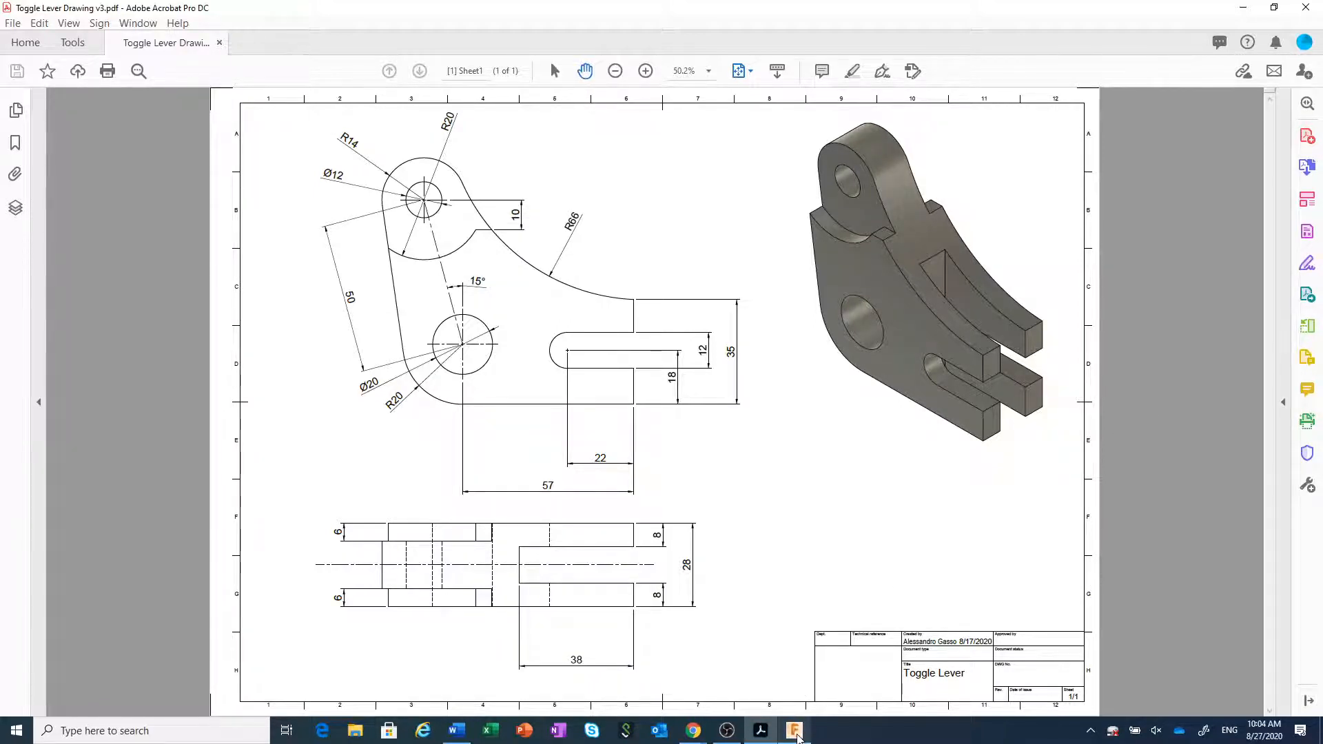
Switch to Fusion 360 and create an active internal standard component named Levier
{"action": "left_click", "coordinate": [796, 734]}
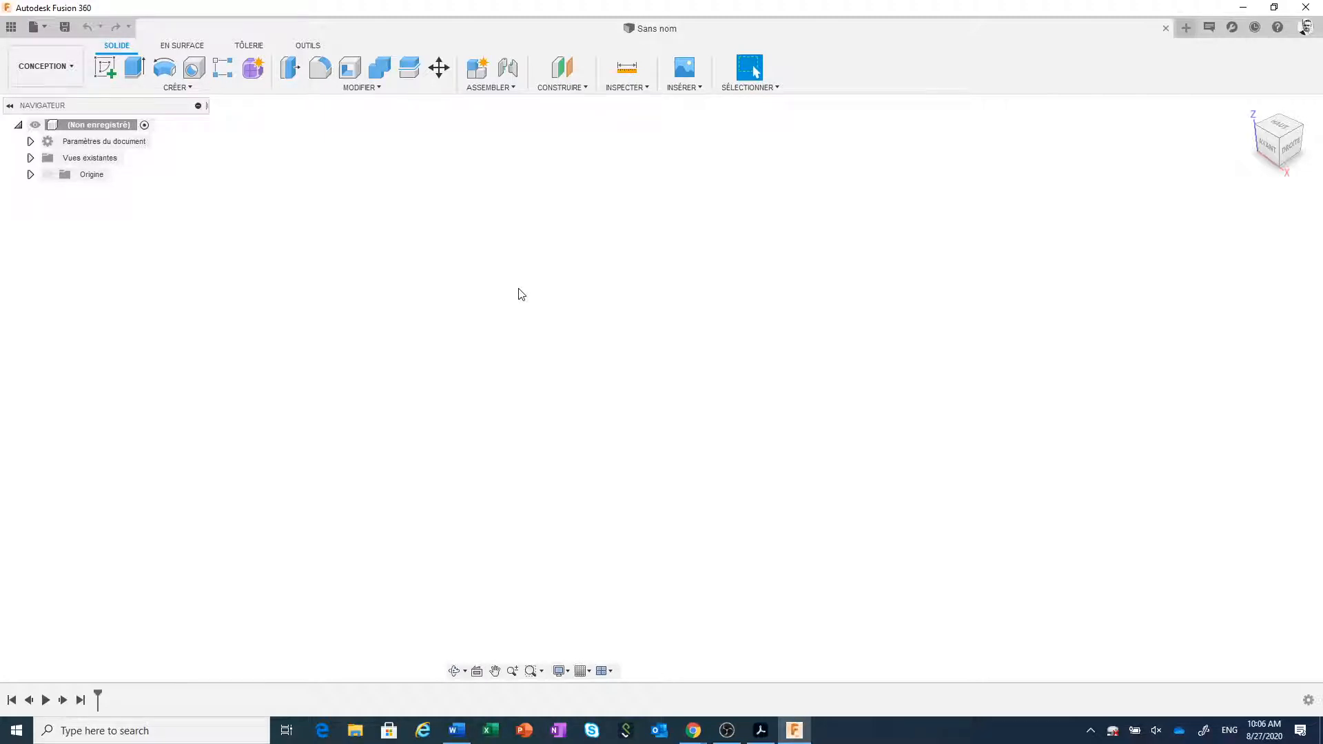
{"action": "left_click", "coordinate": [479, 69]}
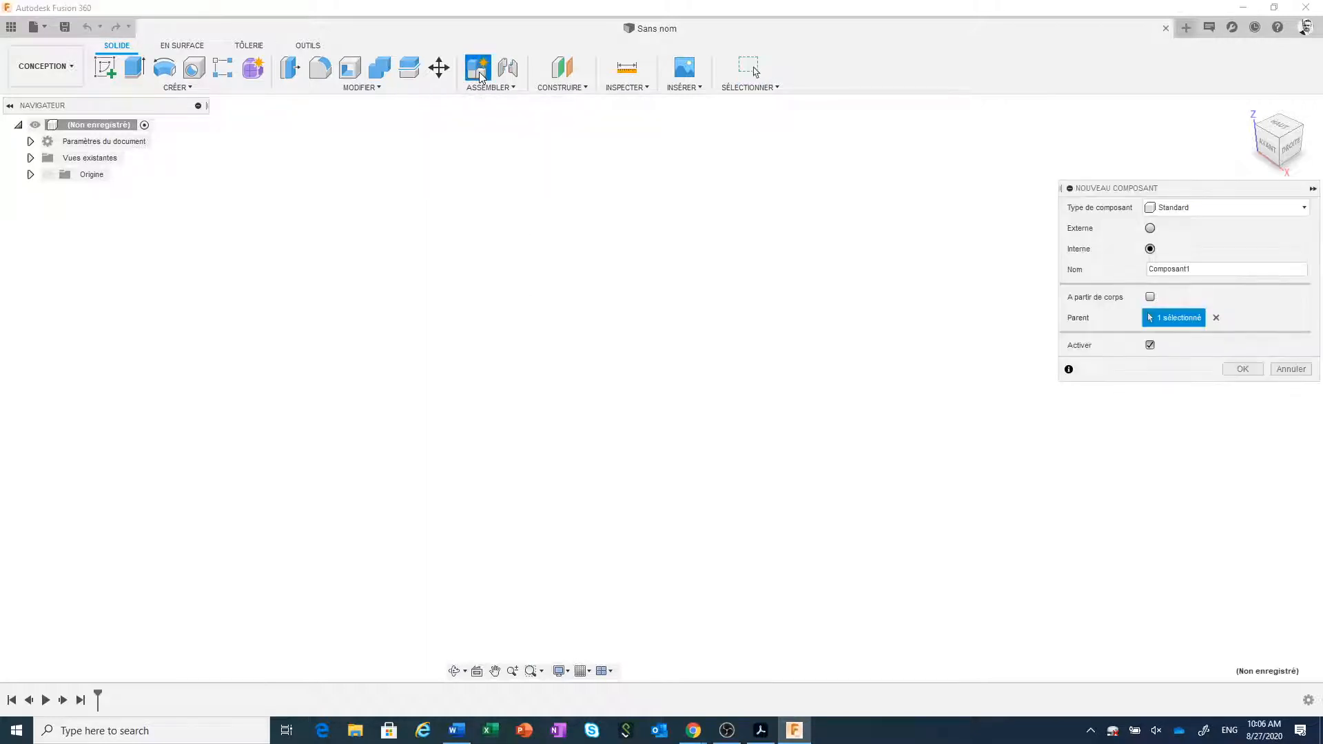
{"action": "left_click_drag", "start_coordinate": [1174, 193], "coordinate": [967, 183]}
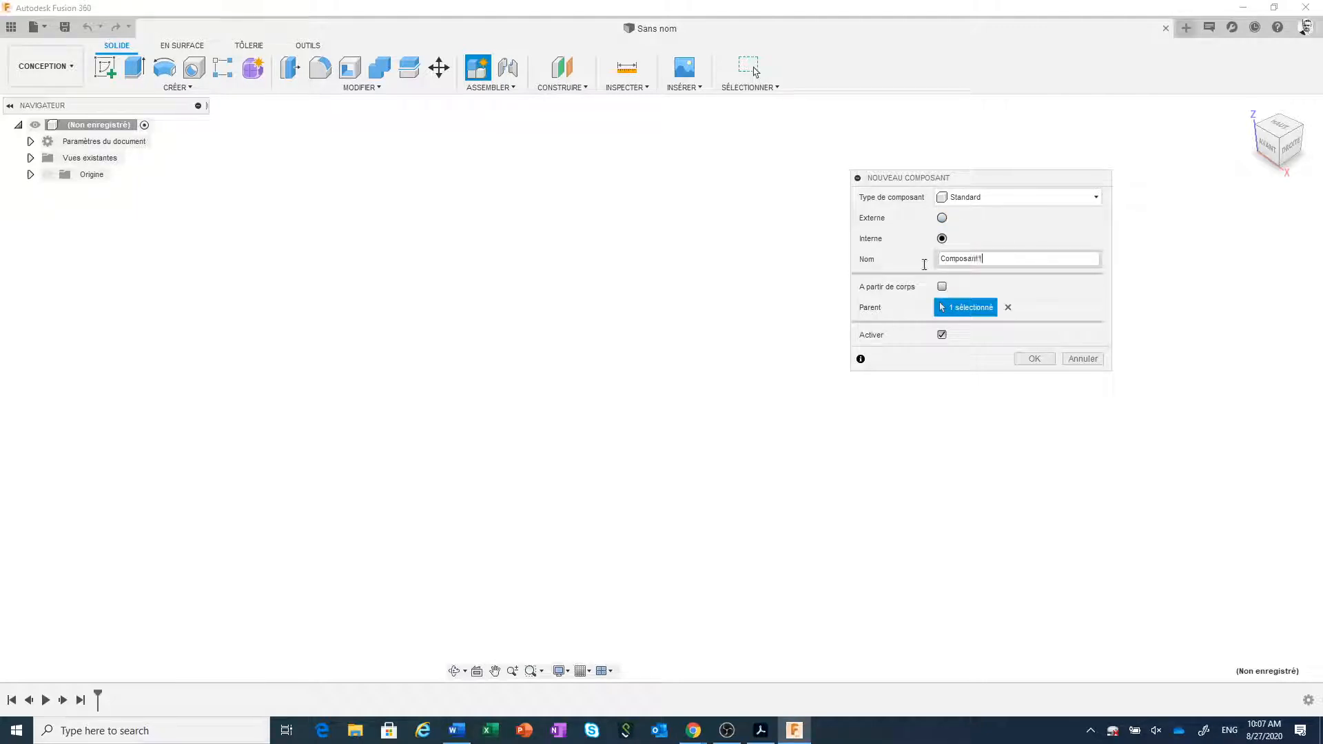
{"action": "left_click_drag", "start_coordinate": [992, 258], "coordinate": [939, 259]}
{"action": "type", "text": "Levier"}
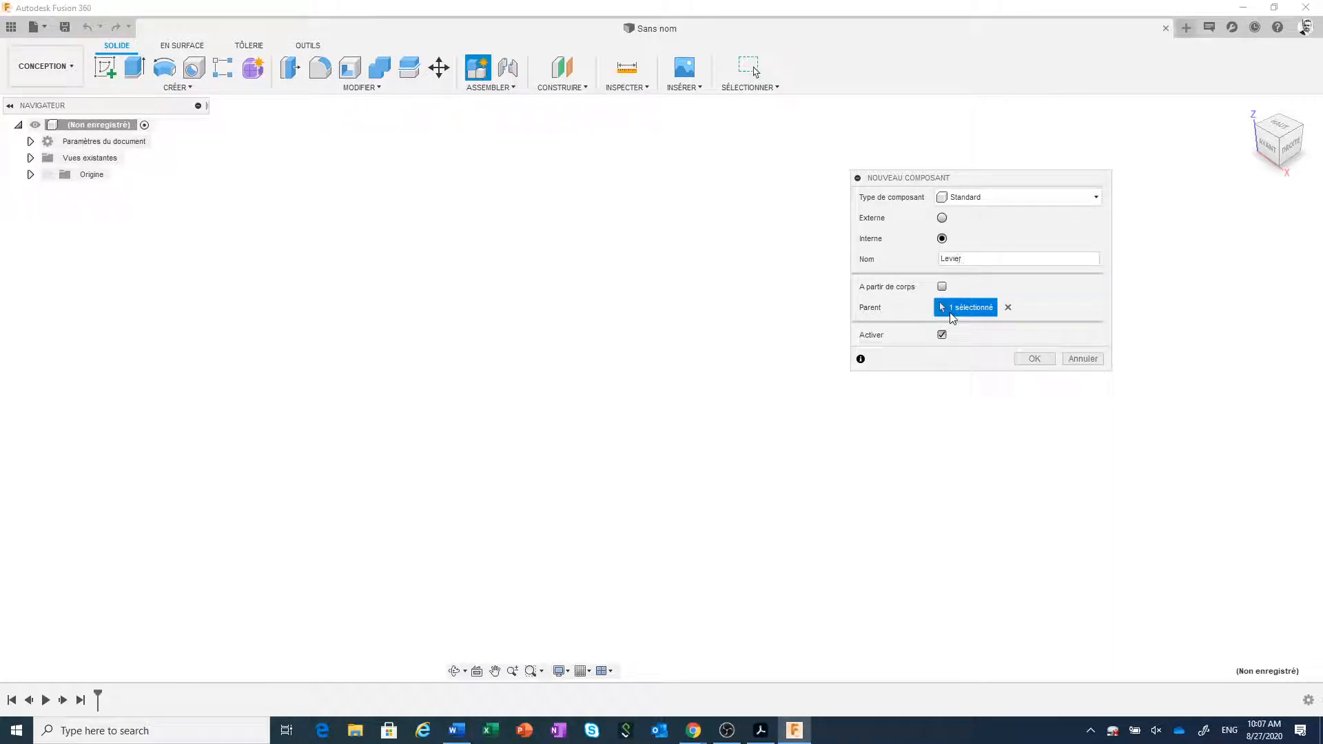
{"action": "left_click", "coordinate": [1037, 361]}
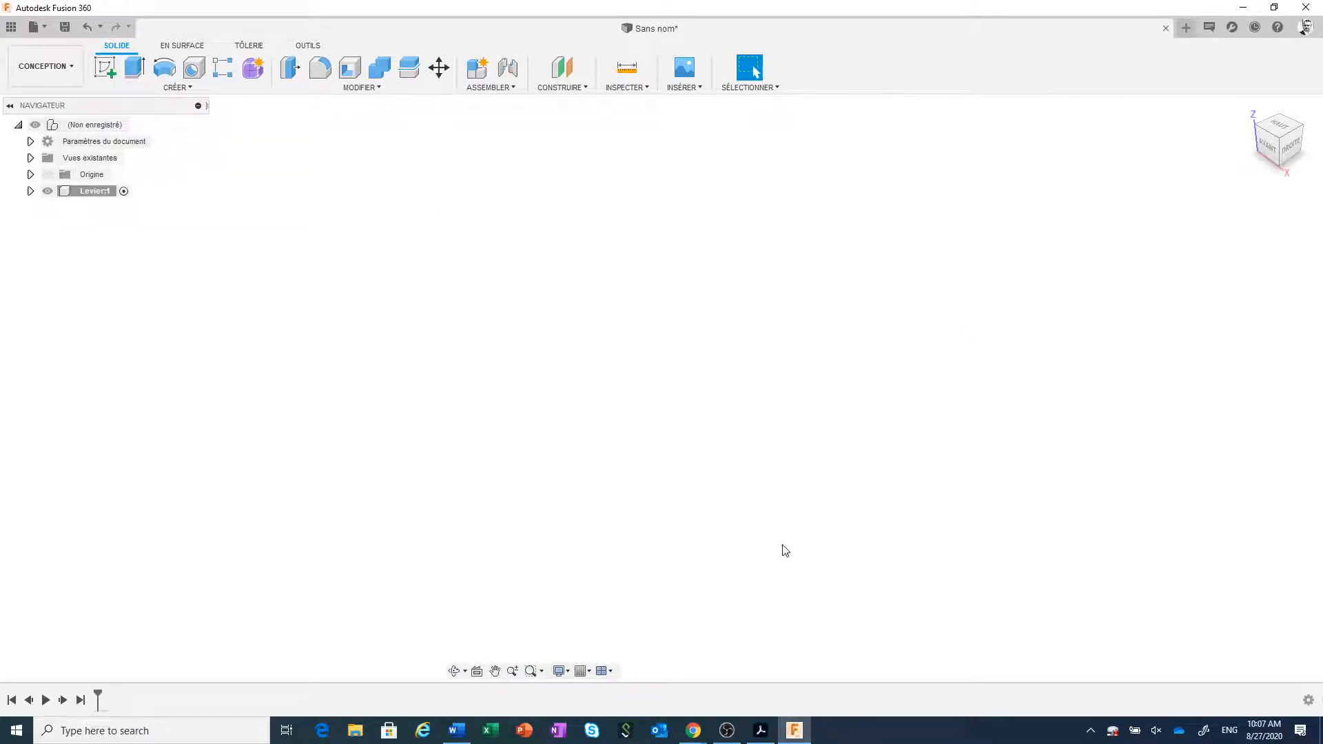
Consult the Toggle Lever drawing in Acrobat, return to Fusion 360, and start a sketch on the horizontal XY origin plane
{"action": "left_click", "coordinate": [763, 731]}
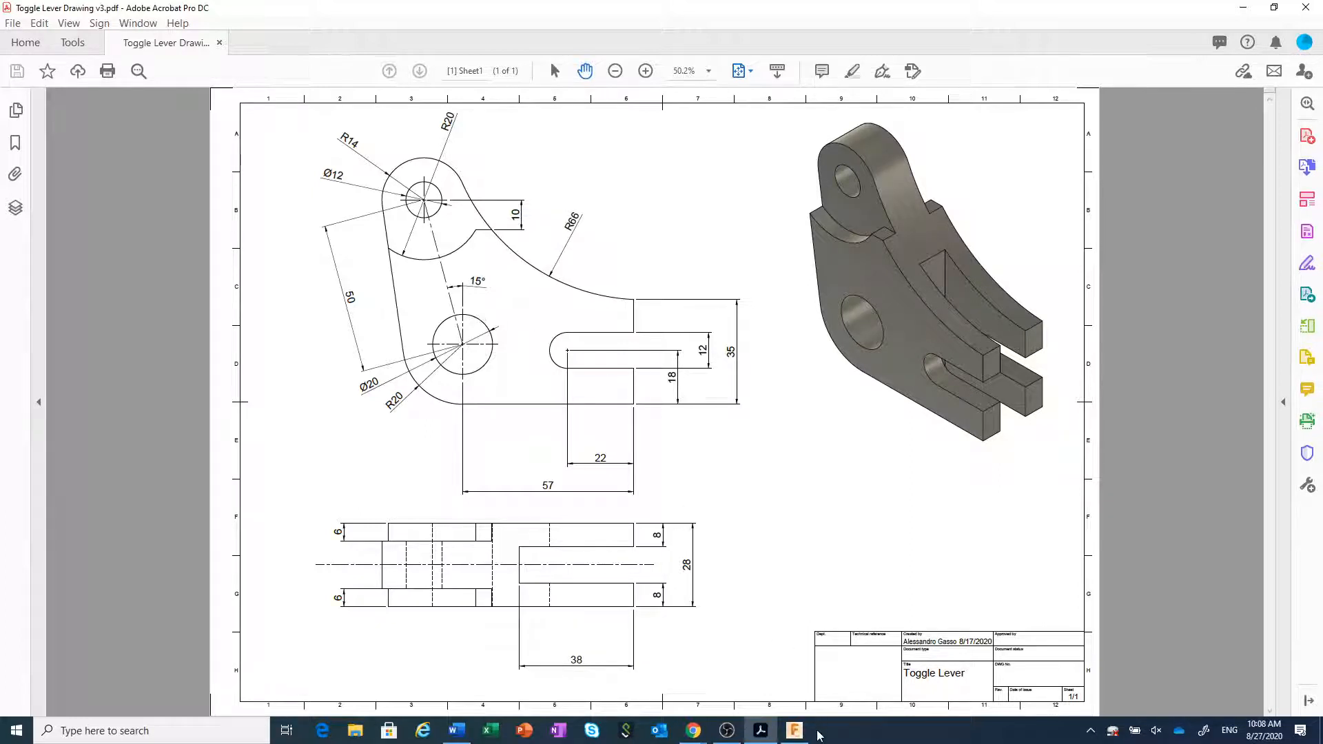
{"action": "left_click", "coordinate": [799, 735]}
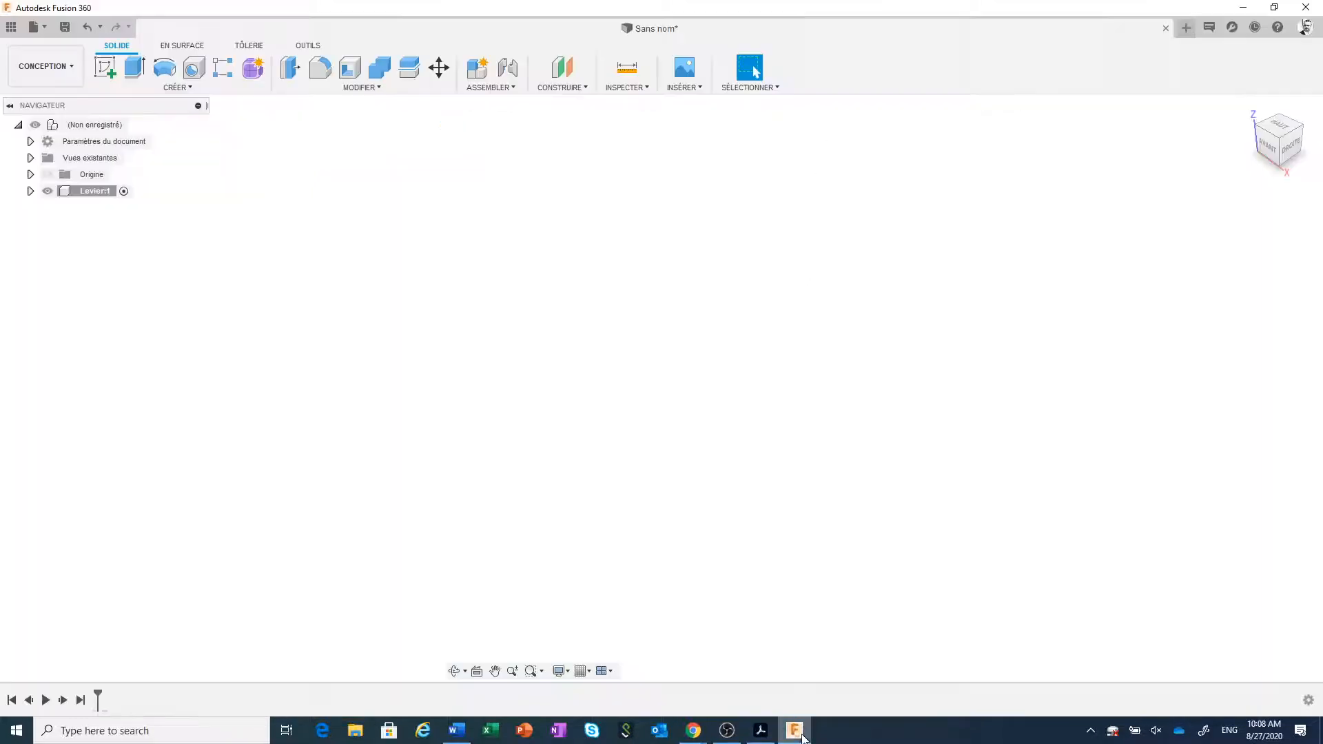
{"action": "left_click", "coordinate": [106, 73]}
{"action": "left_click", "coordinate": [689, 372]}
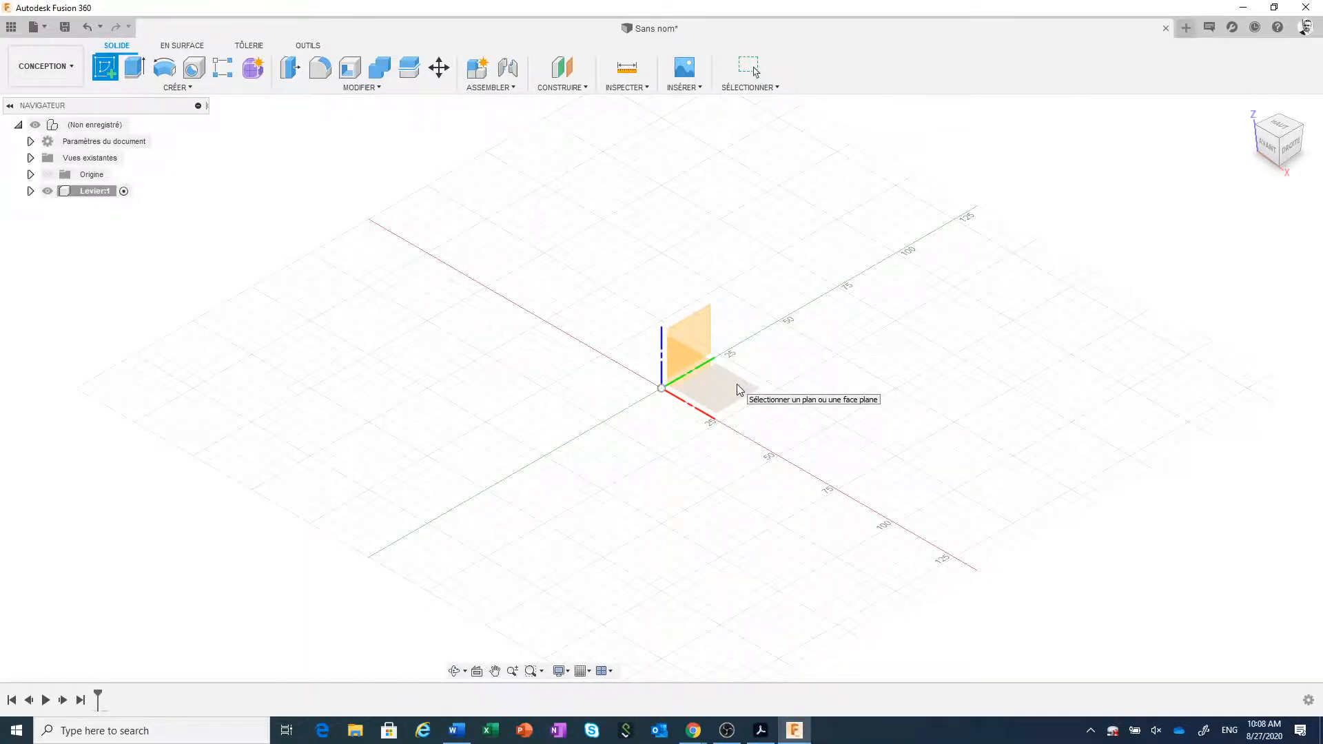
{"action": "left_click", "coordinate": [738, 390]}
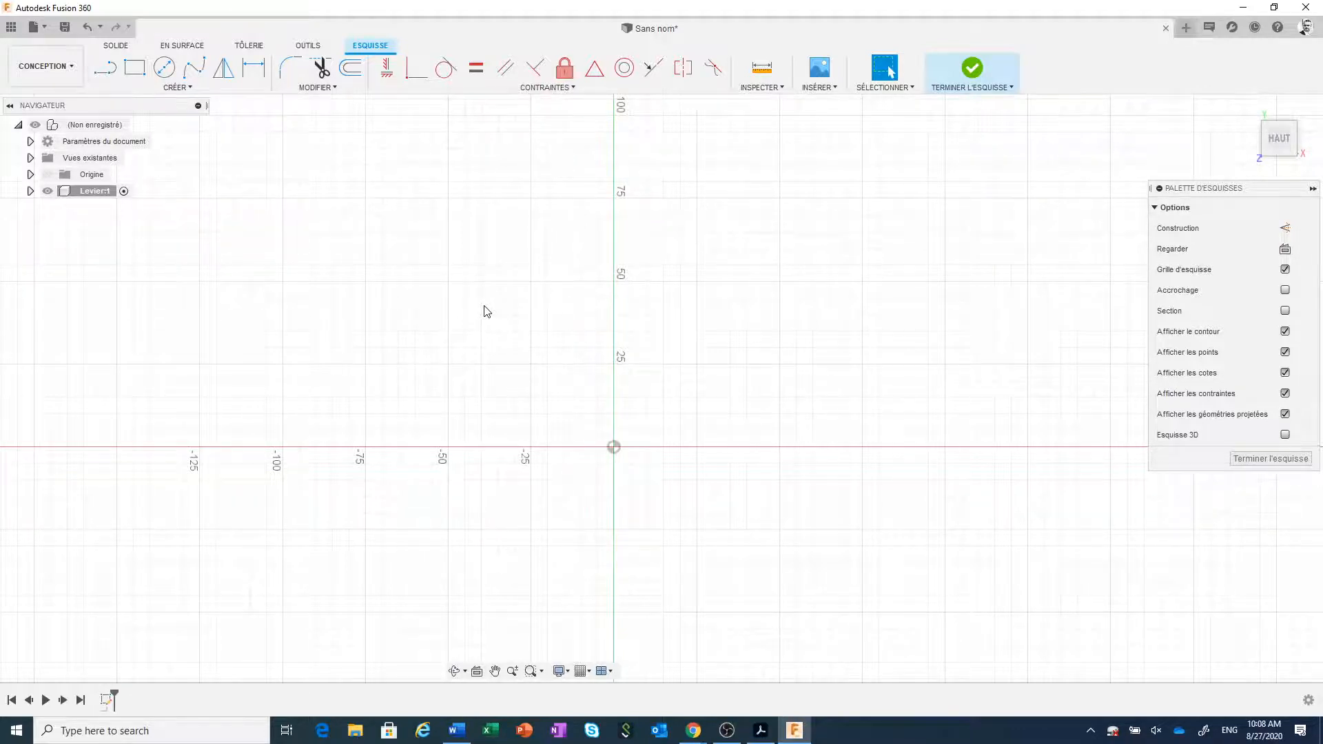
Draw a 20 mm diameter circle centred on the origin and expand the Levier component and its sketches in the browser tree
{"action": "left_click", "coordinate": [165, 69]}
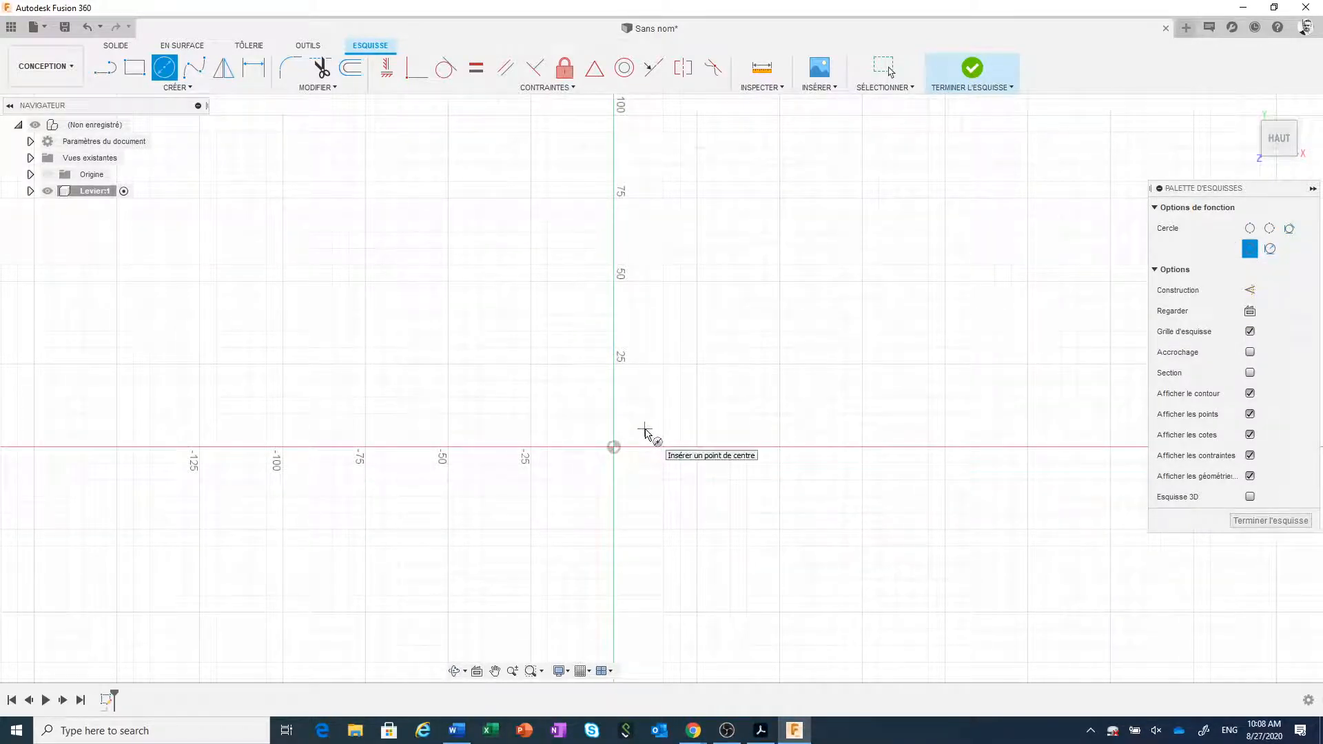
{"action": "left_click", "coordinate": [614, 448]}
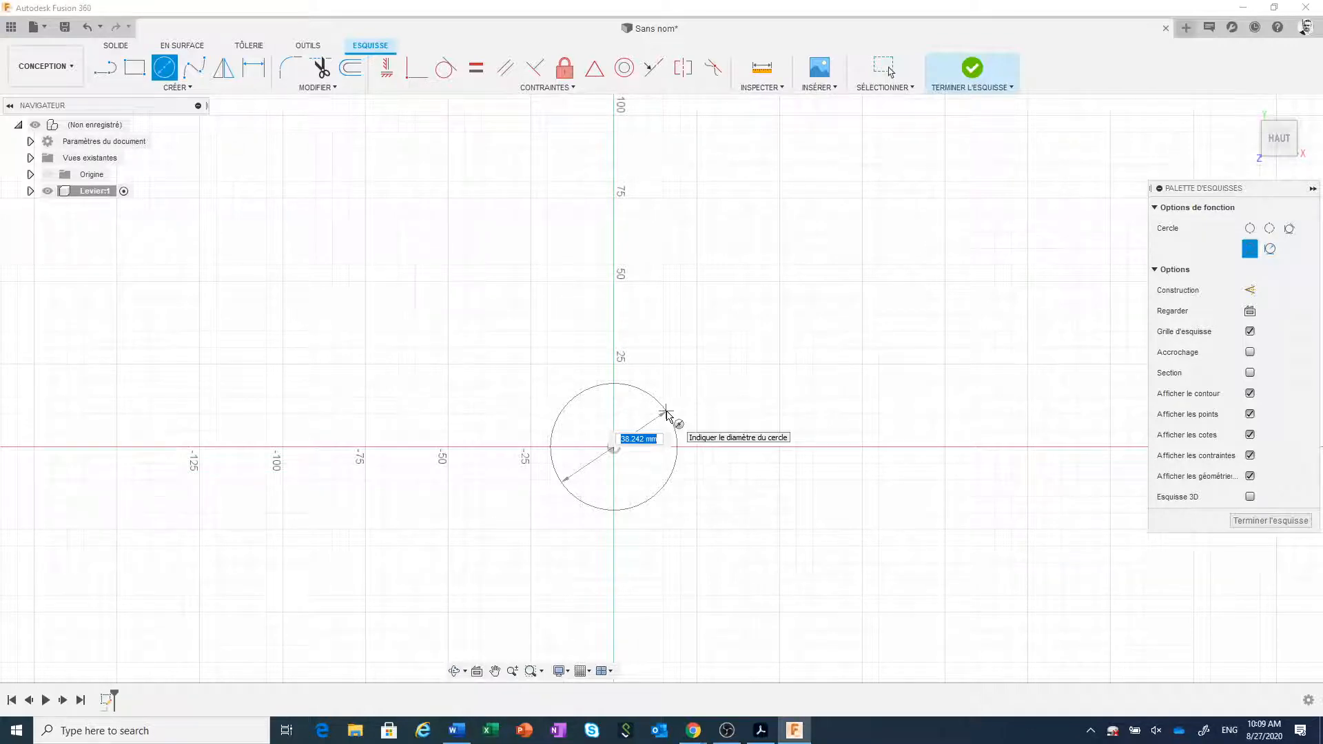
{"action": "type", "text": "20"}
{"action": "key", "text": "Tab"}
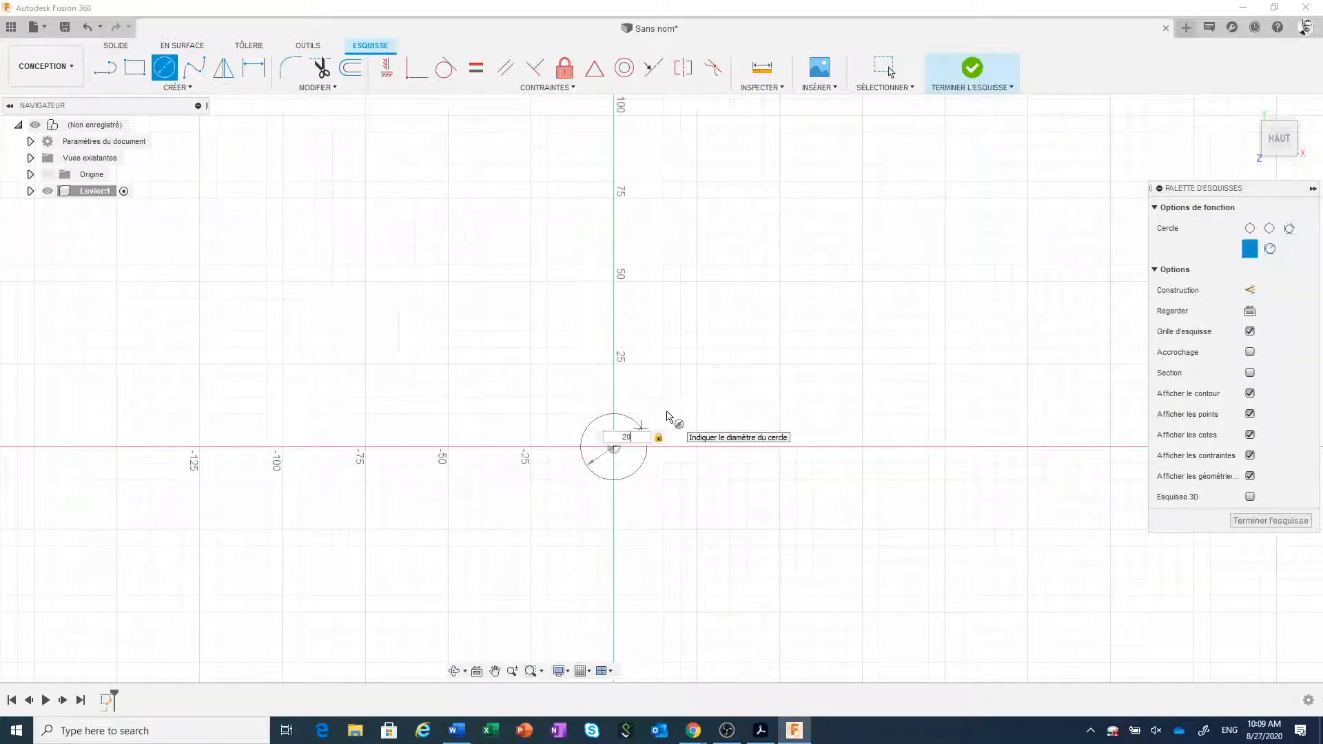
{"action": "key", "text": "Return"}
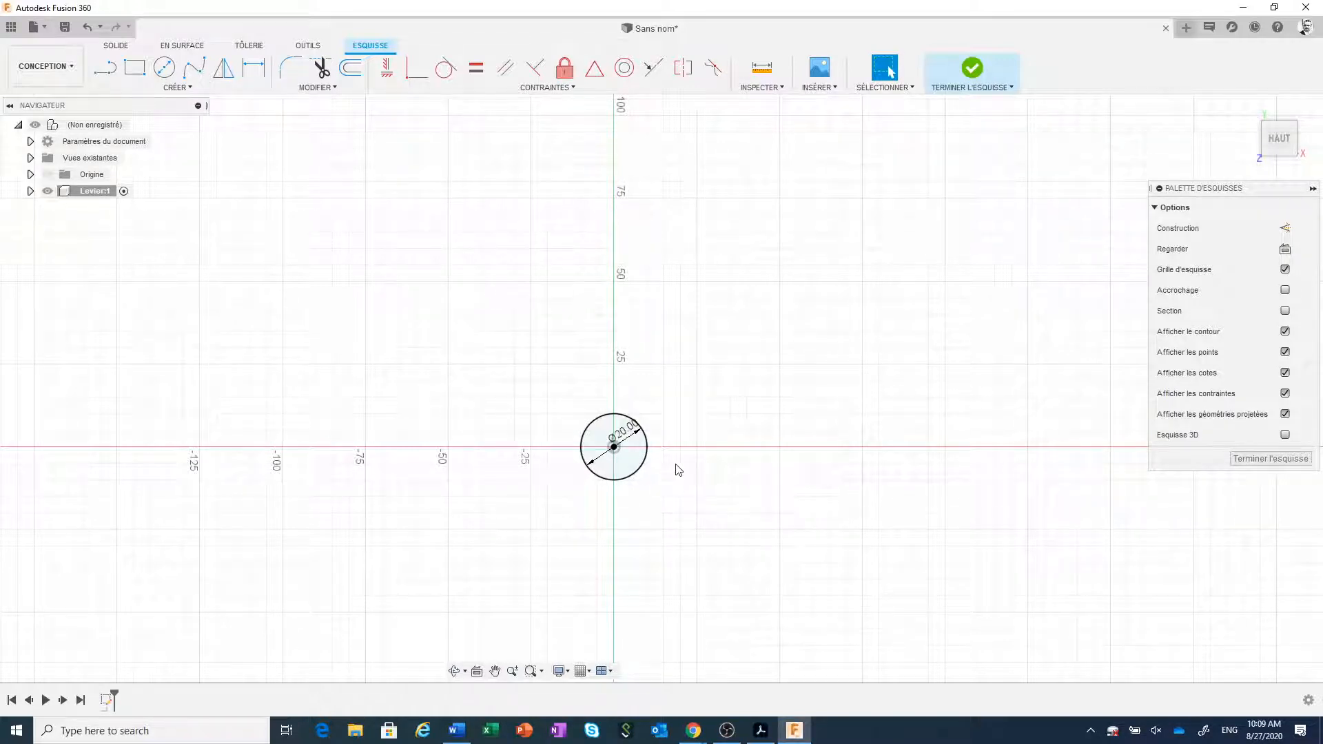
{"action": "left_click", "coordinate": [30, 191]}
{"action": "left_click", "coordinate": [42, 226]}
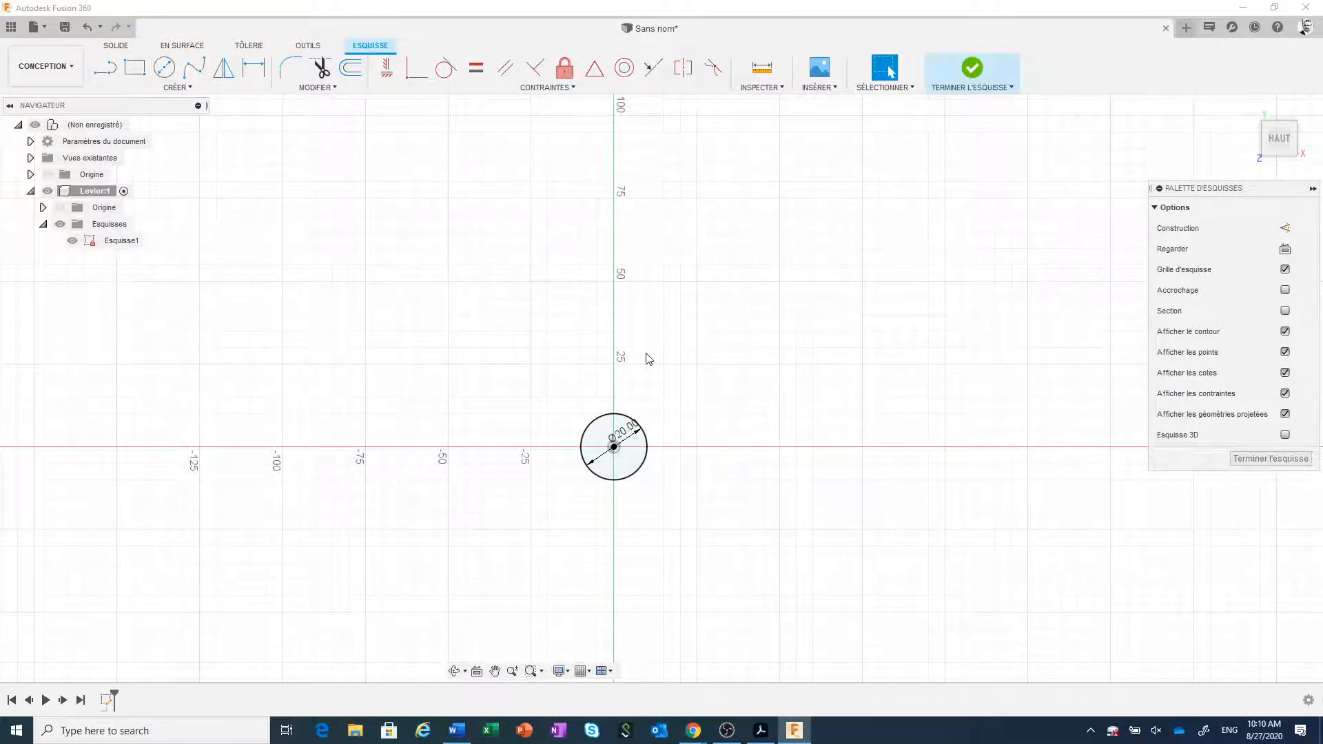
Check the drawing in Acrobat and, back in Fusion 360, draw a 50 mm line from the circle's centre at an angle of 90+15 degrees
{"action": "left_click", "coordinate": [761, 729]}
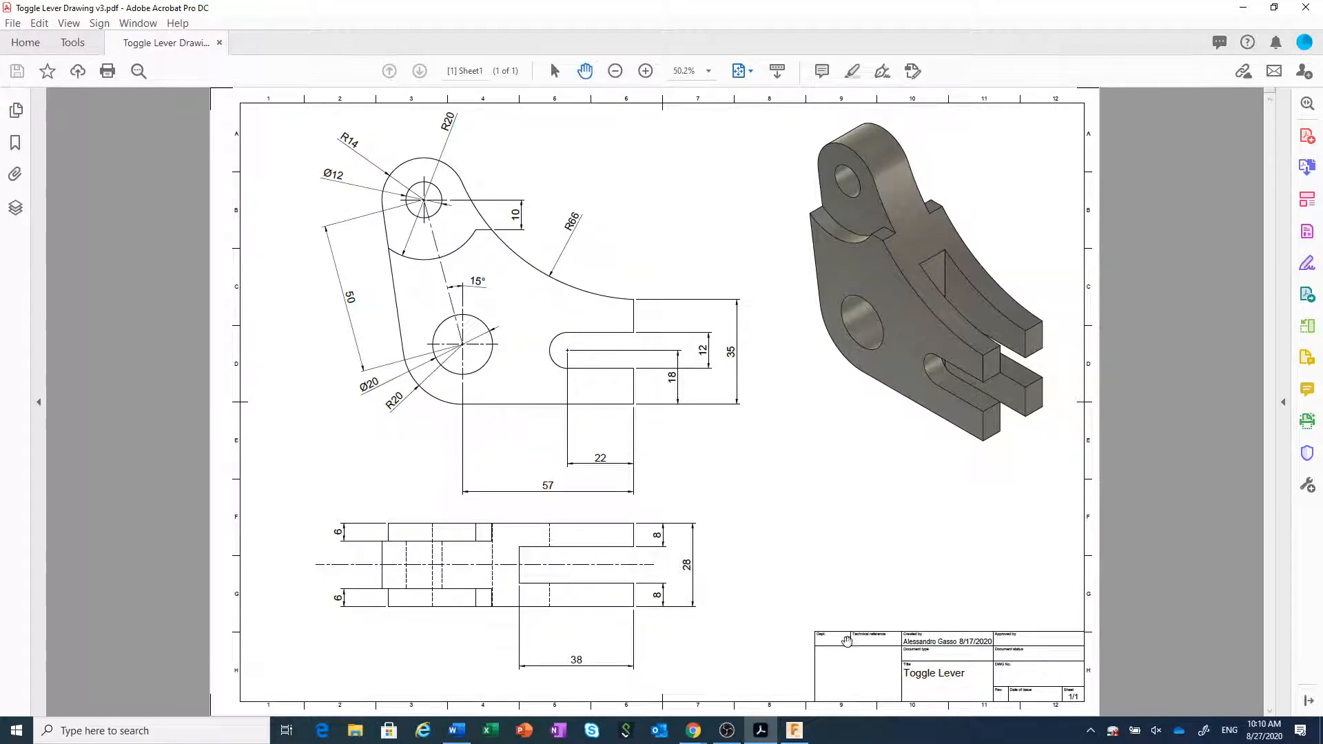
{"action": "left_click", "coordinate": [796, 732]}
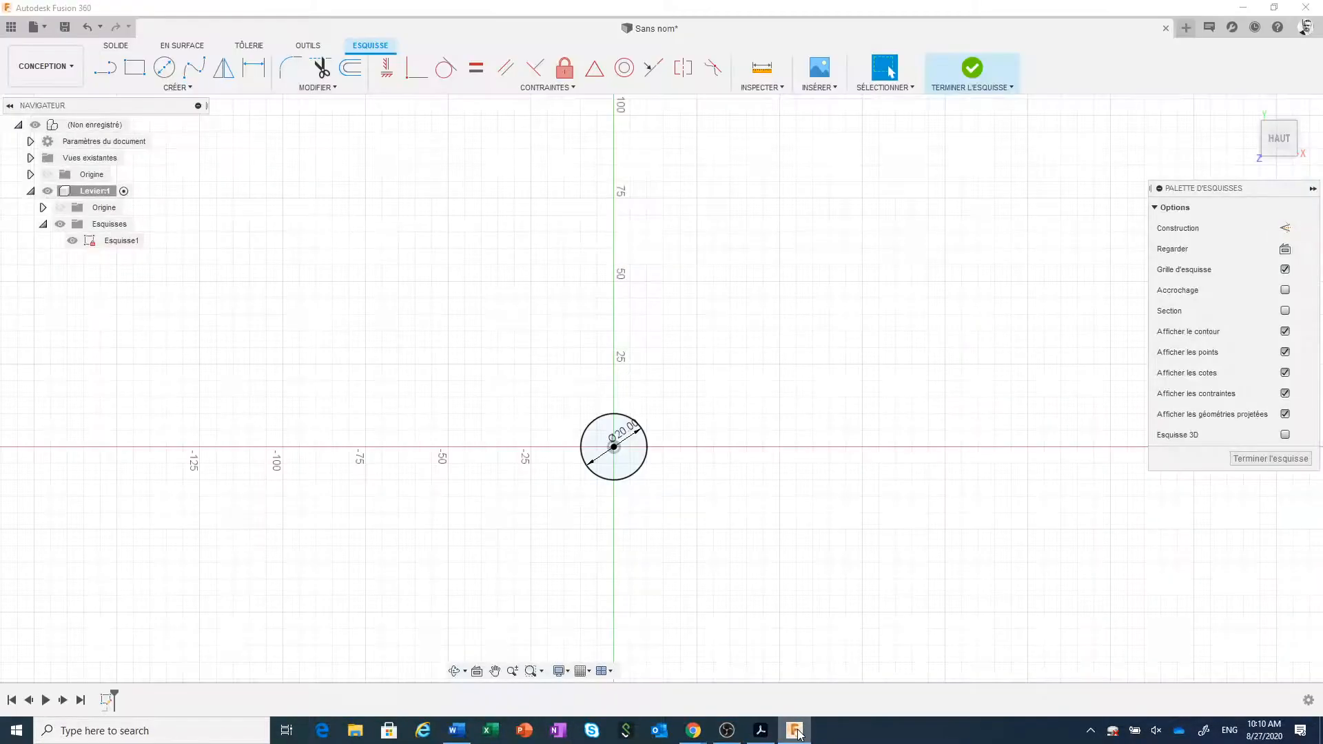
{"action": "left_click", "coordinate": [107, 69]}
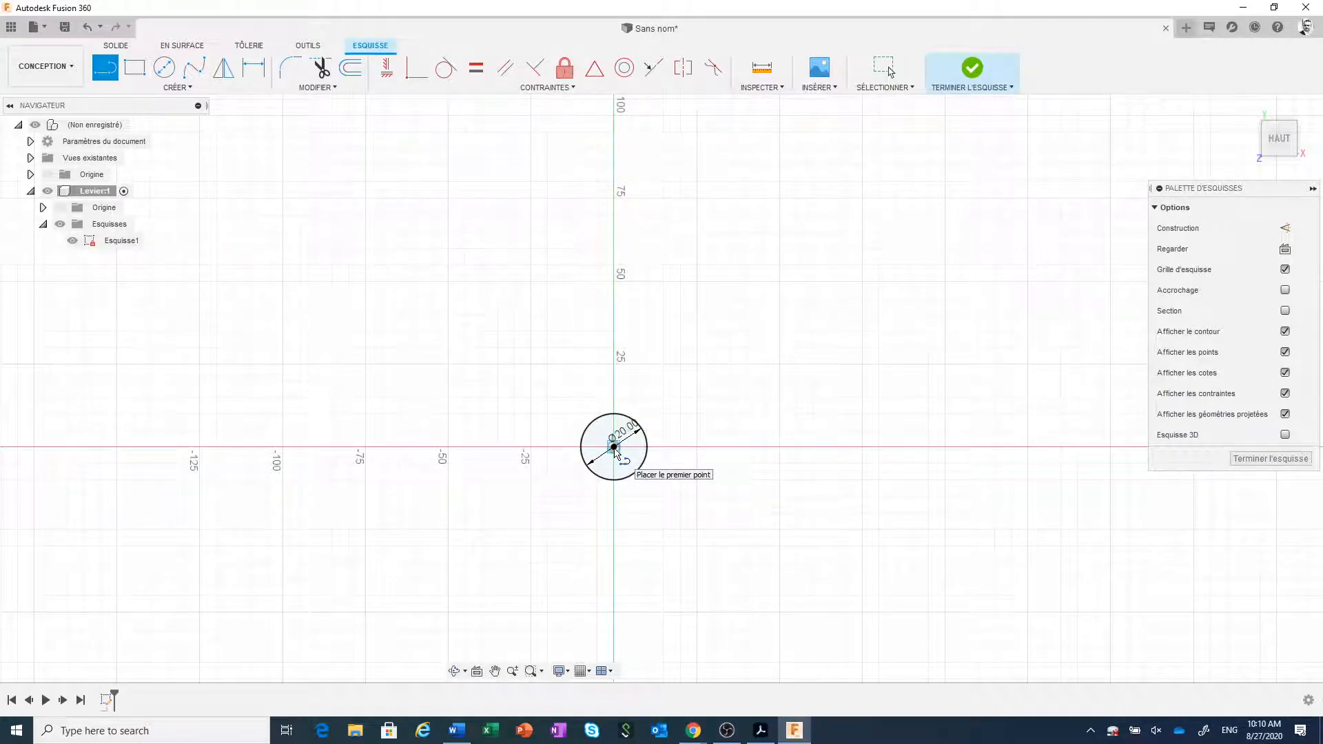
{"action": "left_click", "coordinate": [614, 447]}
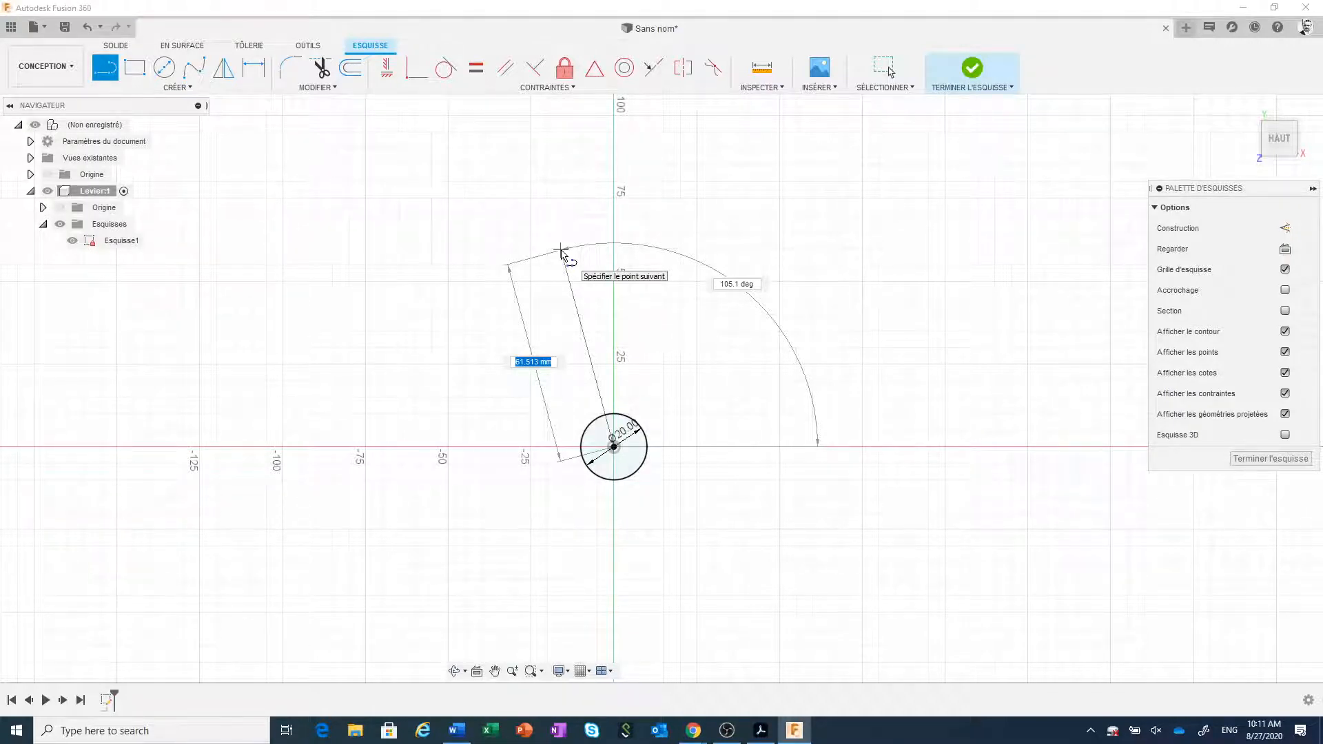
{"action": "type", "text": "50"}
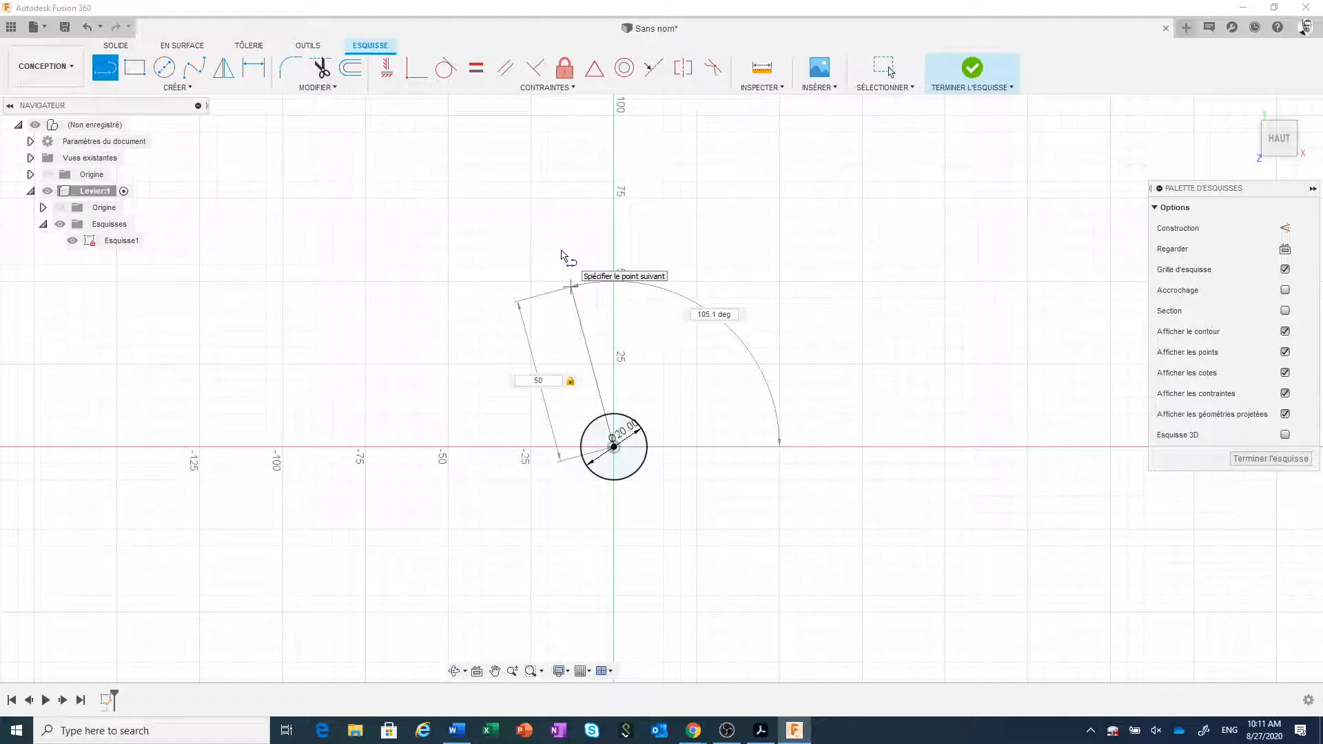
{"action": "key", "text": "Tab"}
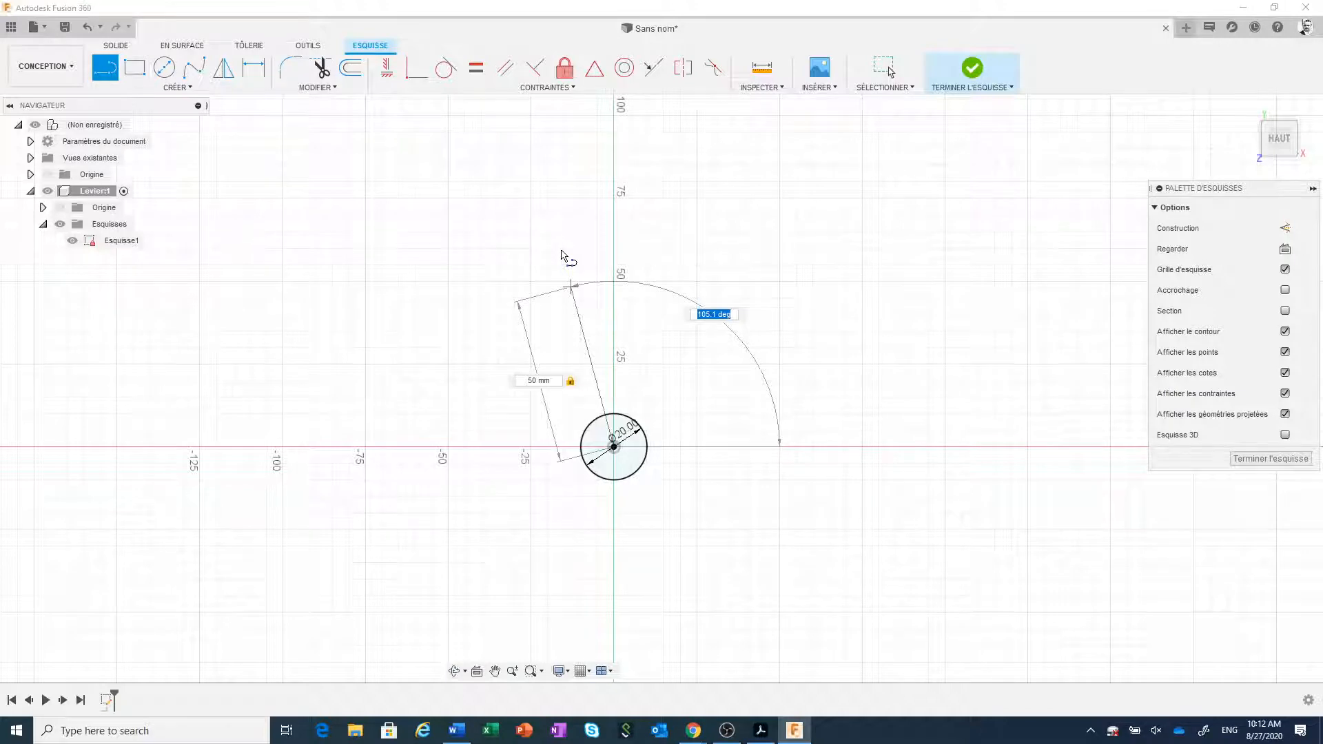
{"action": "type", "text": "90"}
{"action": "key", "text": "Return"}
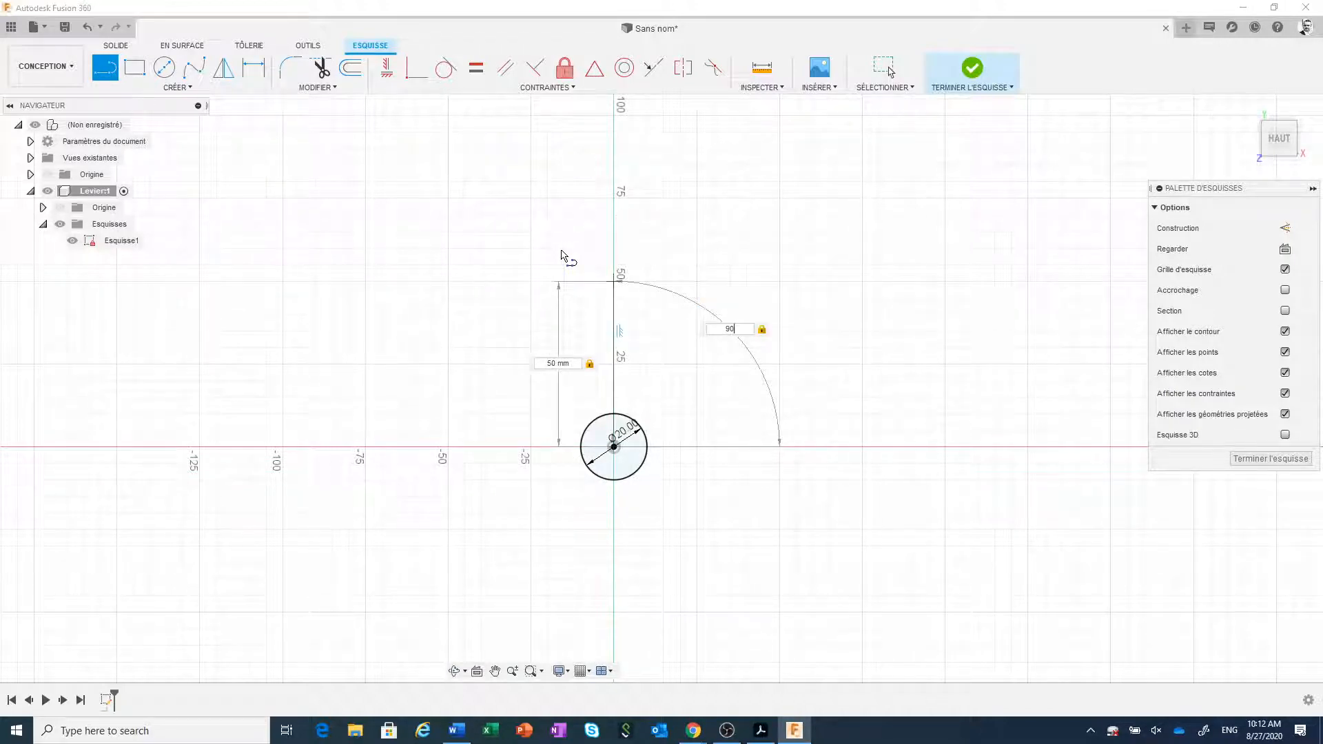
{"action": "type", "text": "+15"}
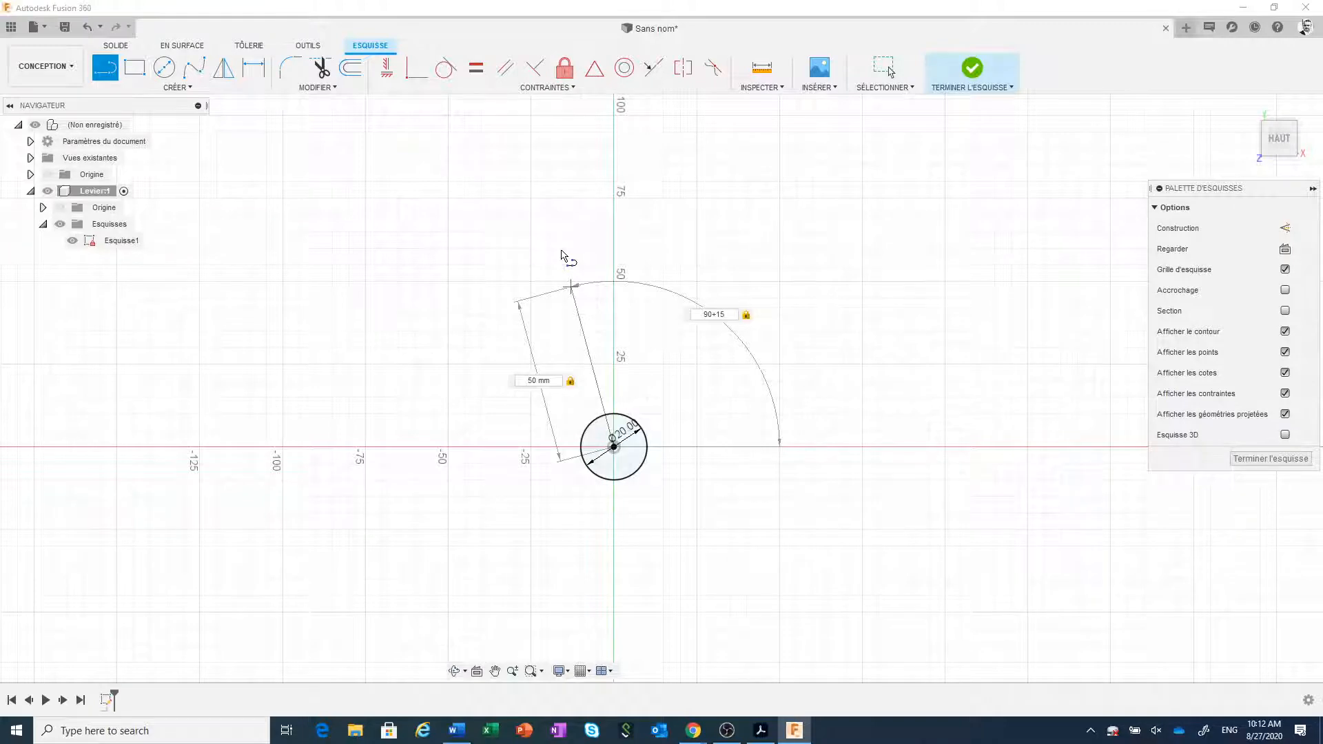
{"action": "key", "text": "Return"}
{"action": "key", "text": "Escape"}
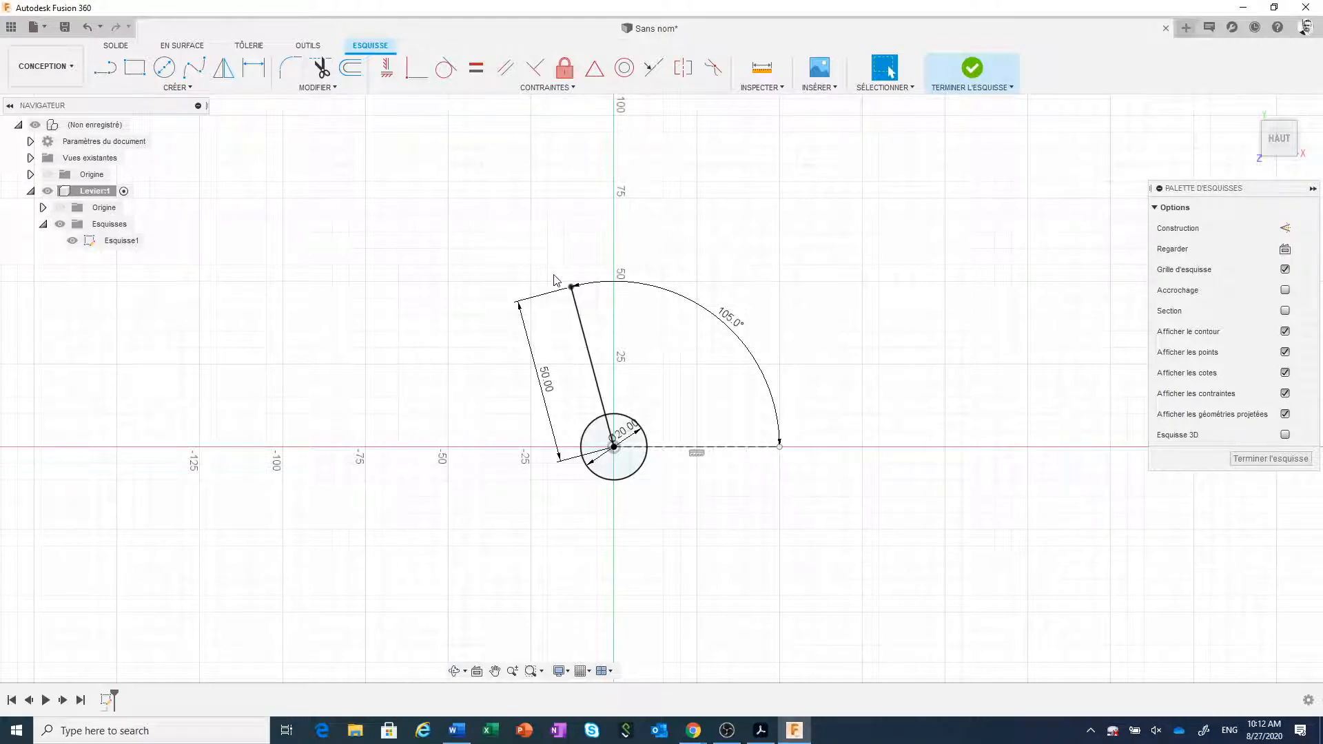
Convert the 50 mm inclined line into a construction line and clear the selection
{"action": "left_click", "coordinate": [587, 346]}
{"action": "left_click", "coordinate": [589, 350]}
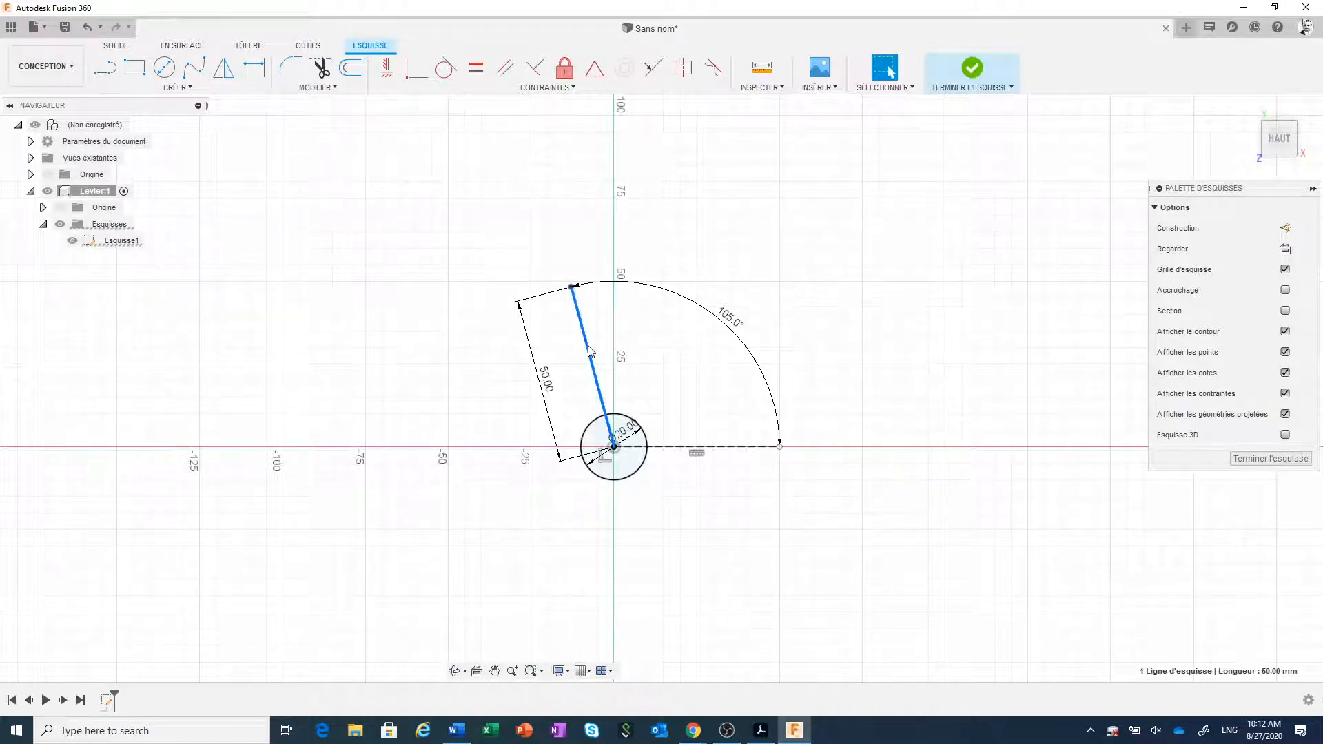
{"action": "left_click", "coordinate": [1284, 229]}
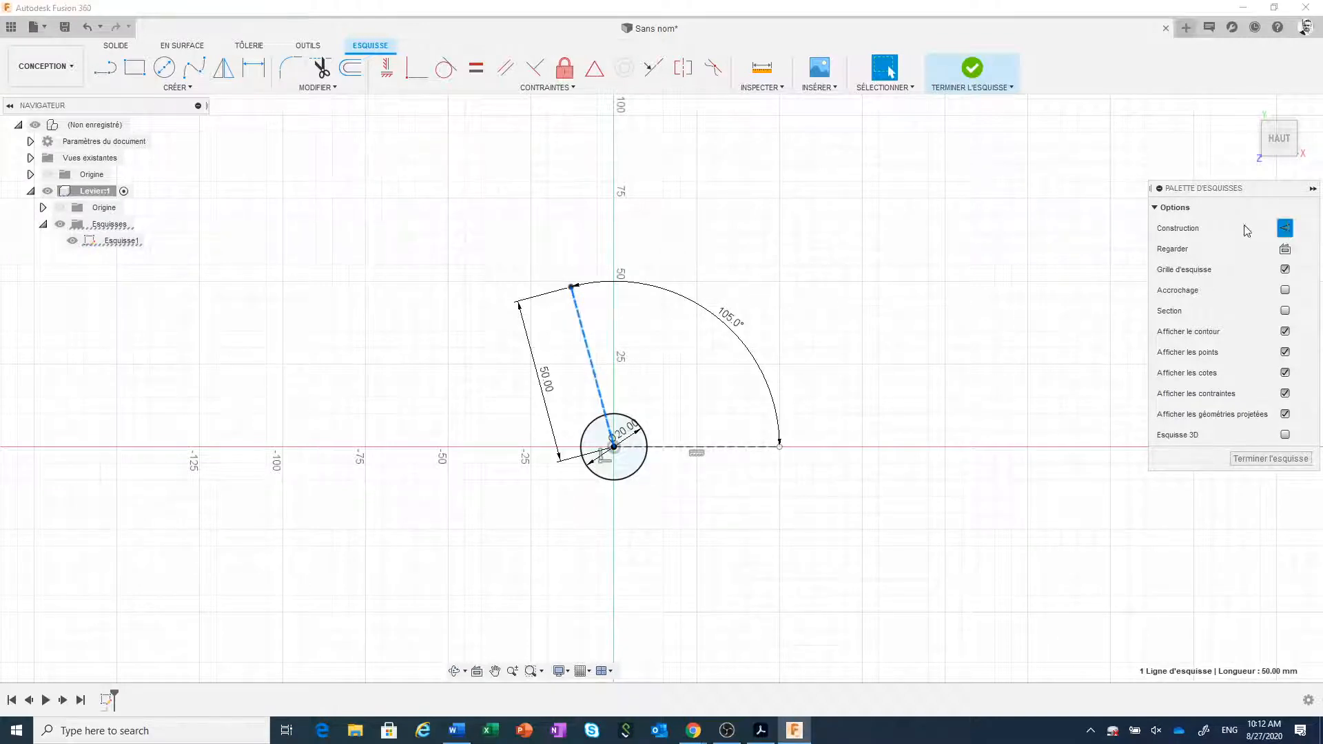
{"action": "left_click", "coordinate": [828, 280]}
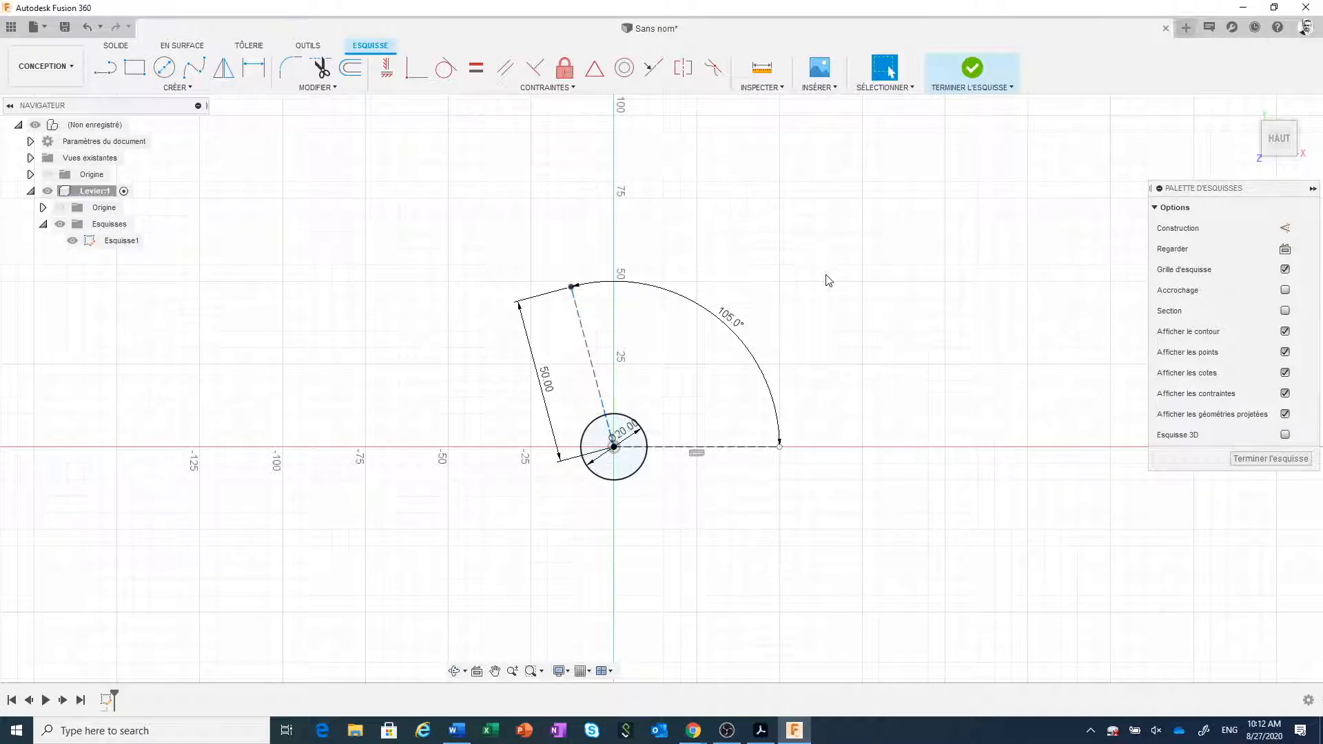
Sketch a horizontal rectangle in the empty area beside the lever geometry, with a slanted line about 61 mm long crossing it
{"action": "left_click", "coordinate": [135, 67]}
{"action": "left_click", "coordinate": [255, 257]}
{"action": "left_click", "coordinate": [440, 179]}
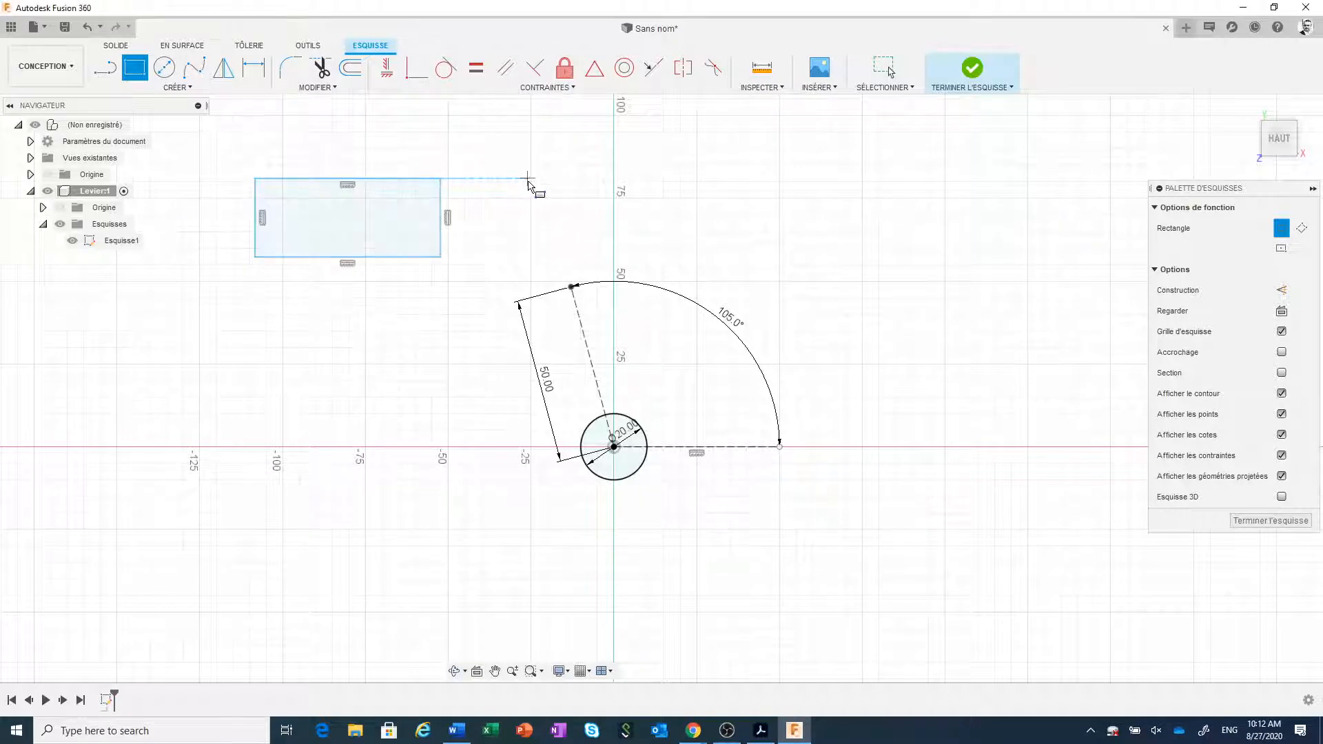
{"action": "left_click", "coordinate": [104, 67]}
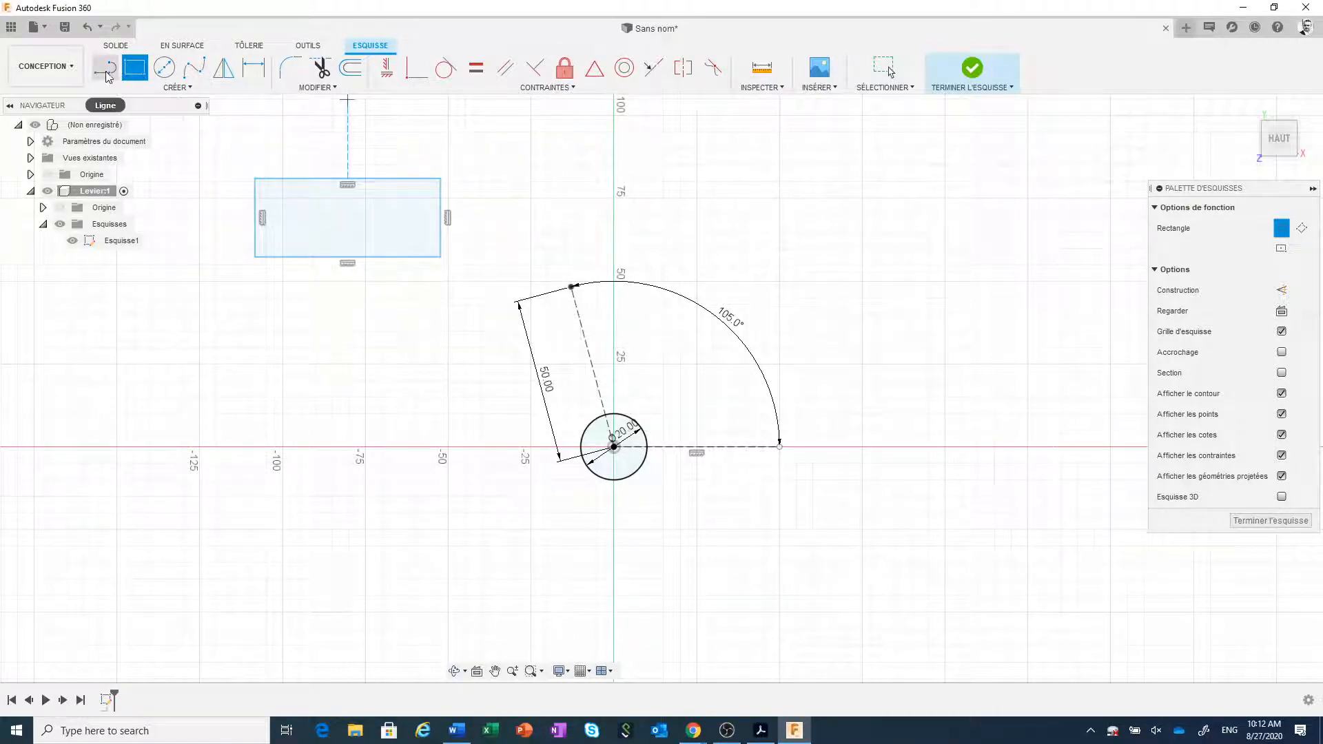
{"action": "left_click", "coordinate": [321, 131]}
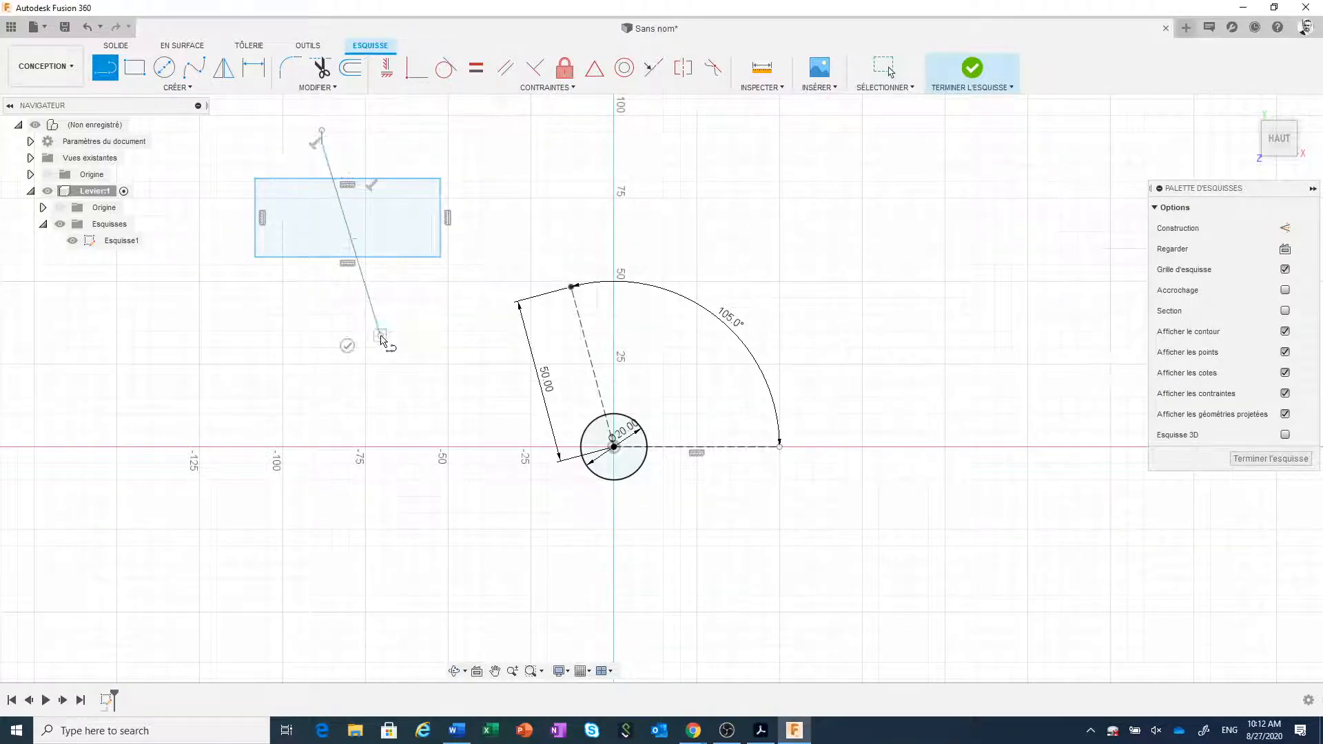
{"action": "right_click", "coordinate": [431, 308]}
{"action": "left_click", "coordinate": [468, 310]}
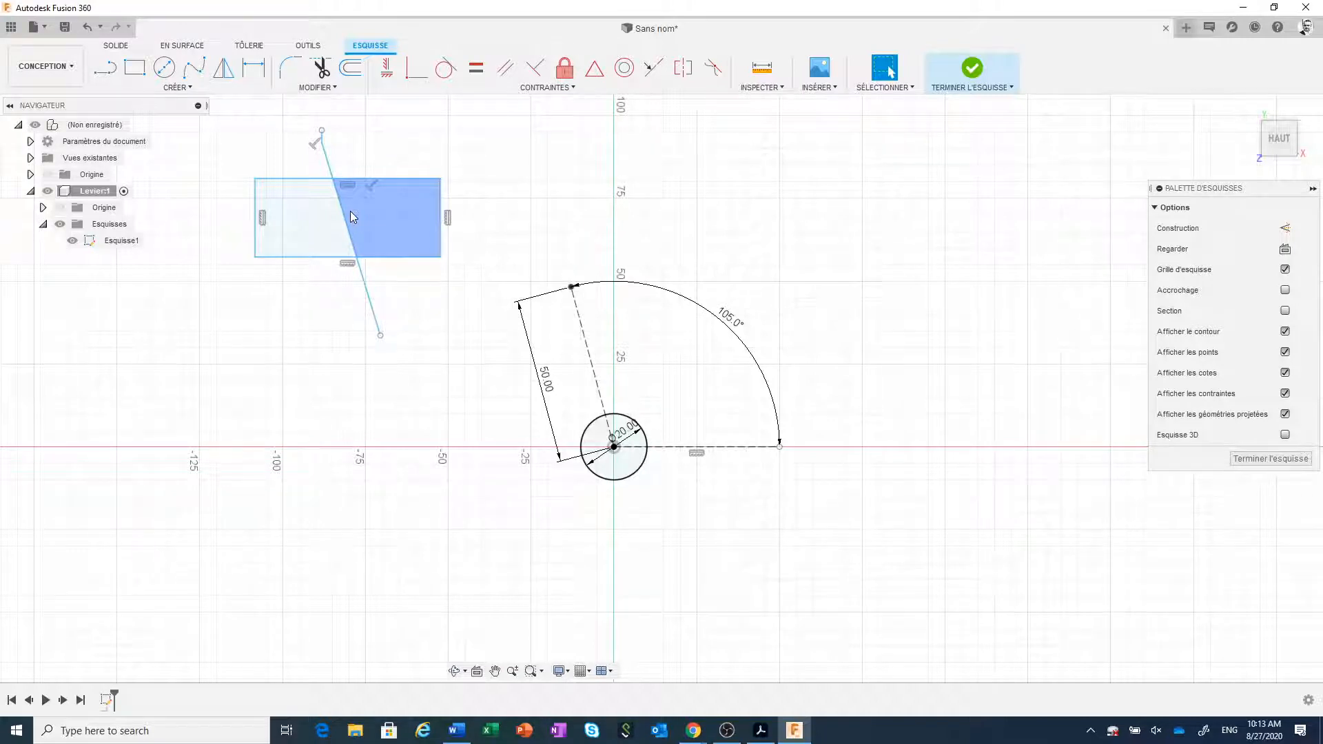
Convert the slanted line crossing the rectangle into construction geometry, and undo that change together with the line and the rectangle
{"action": "left_click", "coordinate": [329, 165]}
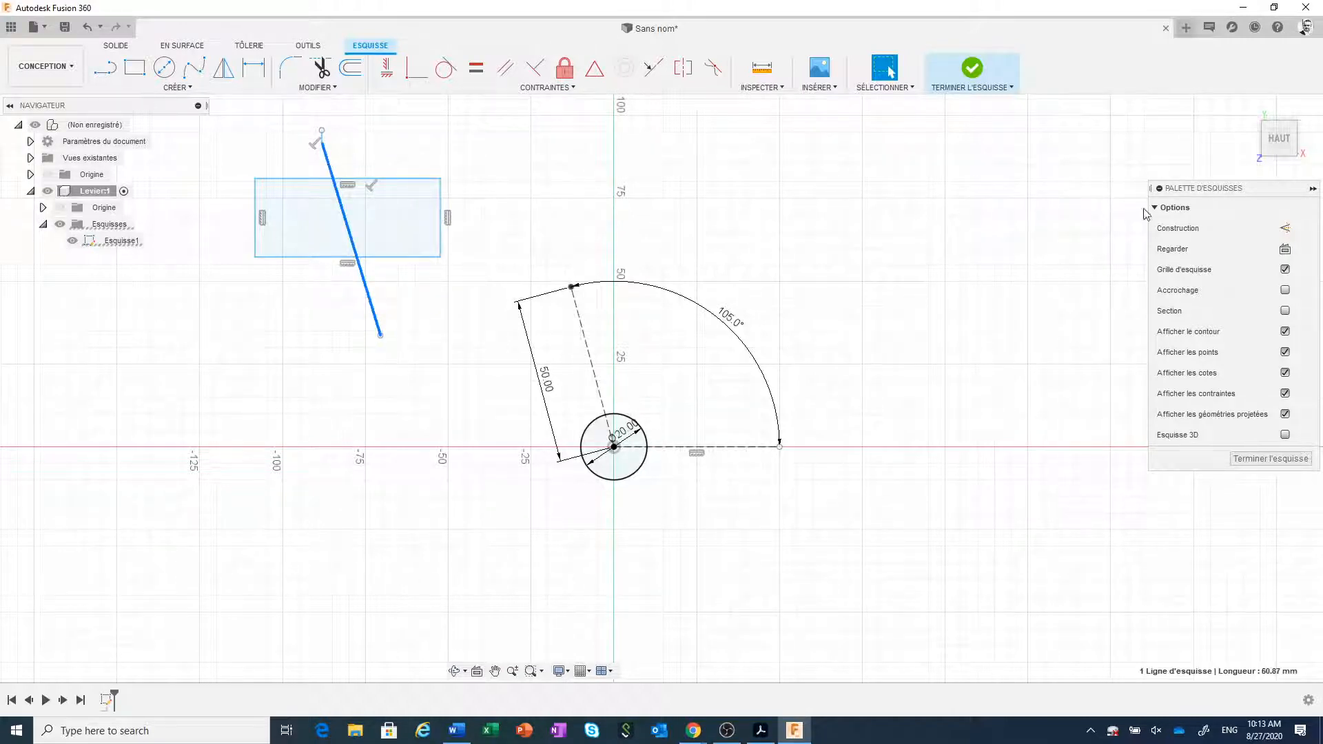
{"action": "left_click", "coordinate": [1285, 229]}
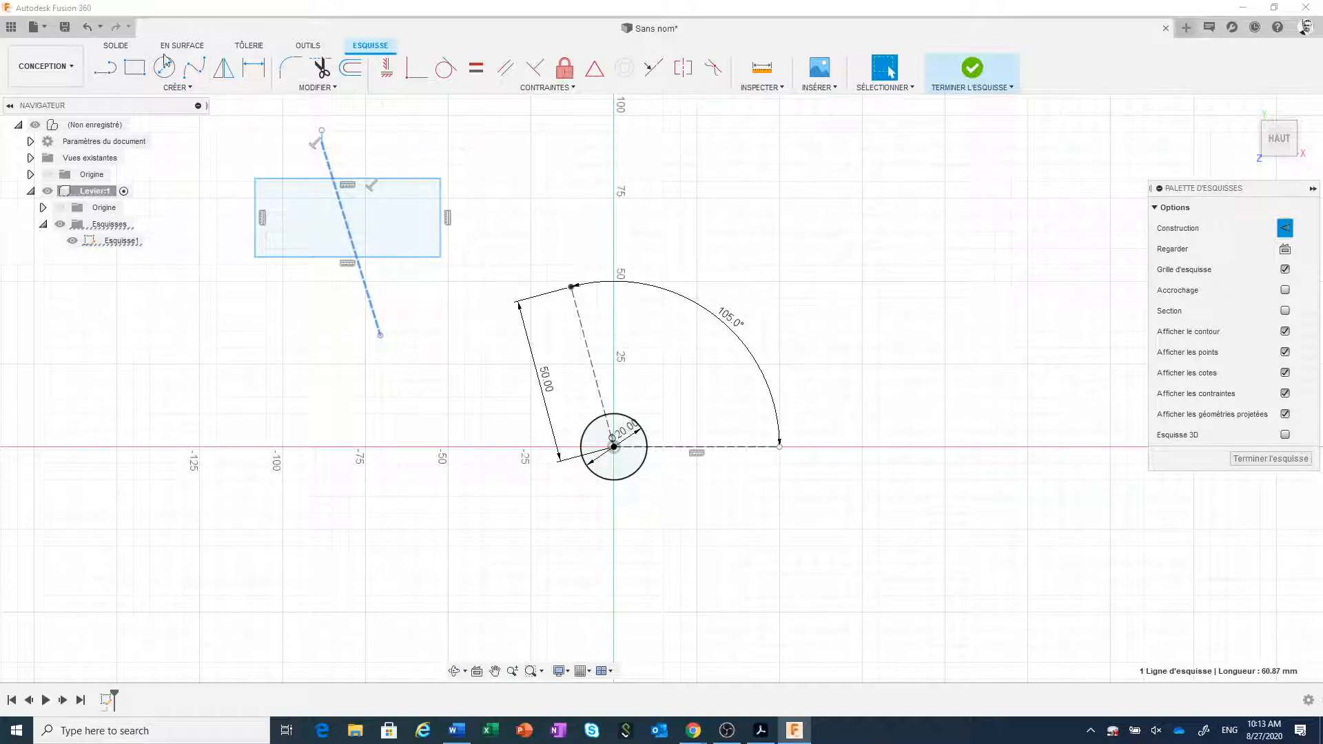
{"action": "left_click", "coordinate": [88, 26]}
{"action": "left_click", "coordinate": [89, 26]}
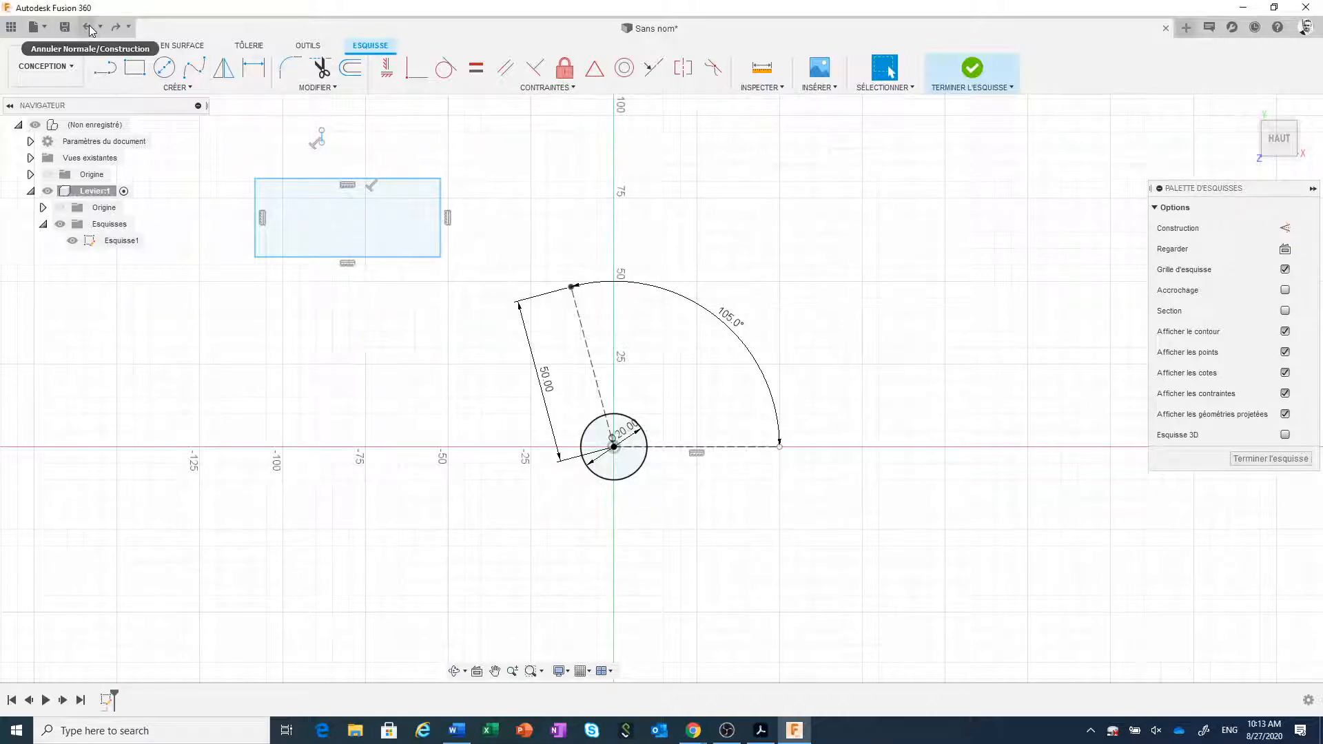
{"action": "left_click", "coordinate": [89, 26]}
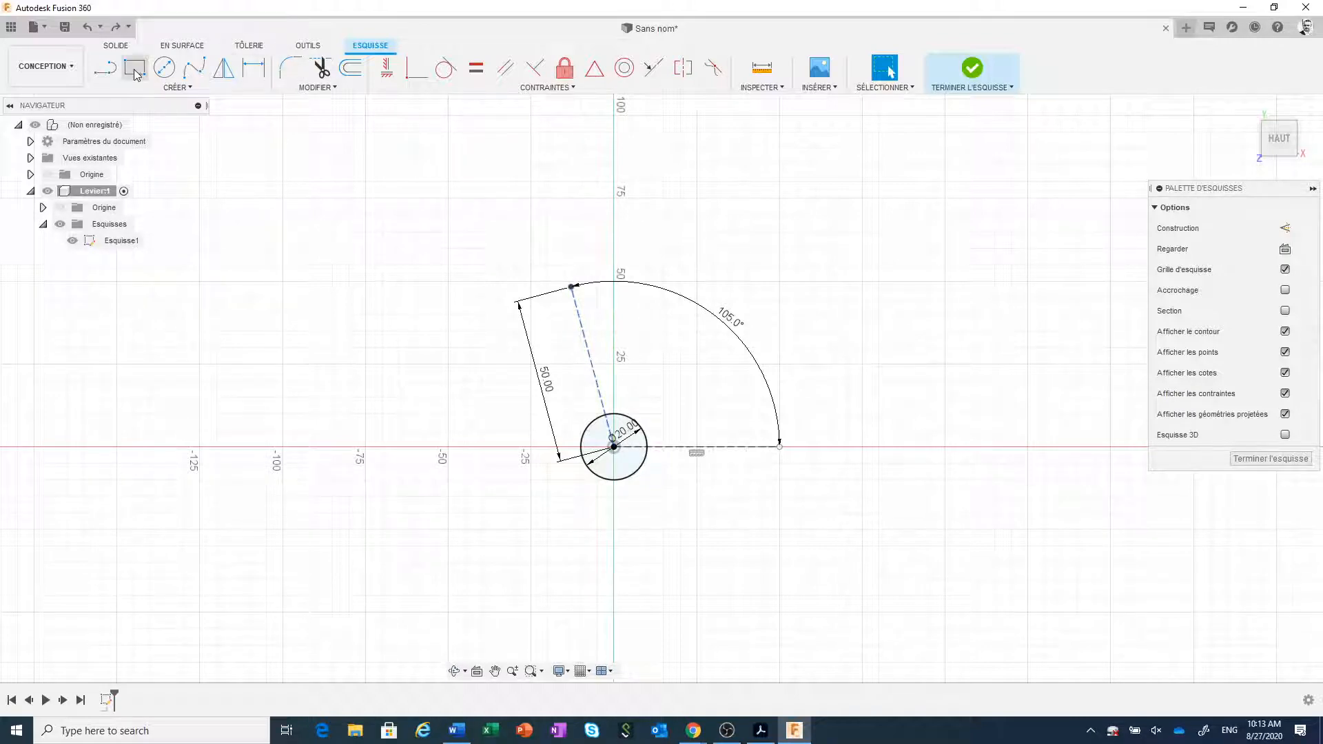
Draw a 12 mm diameter circle centred on the upper end of the 50 mm inclined construction line
{"action": "left_click", "coordinate": [163, 69]}
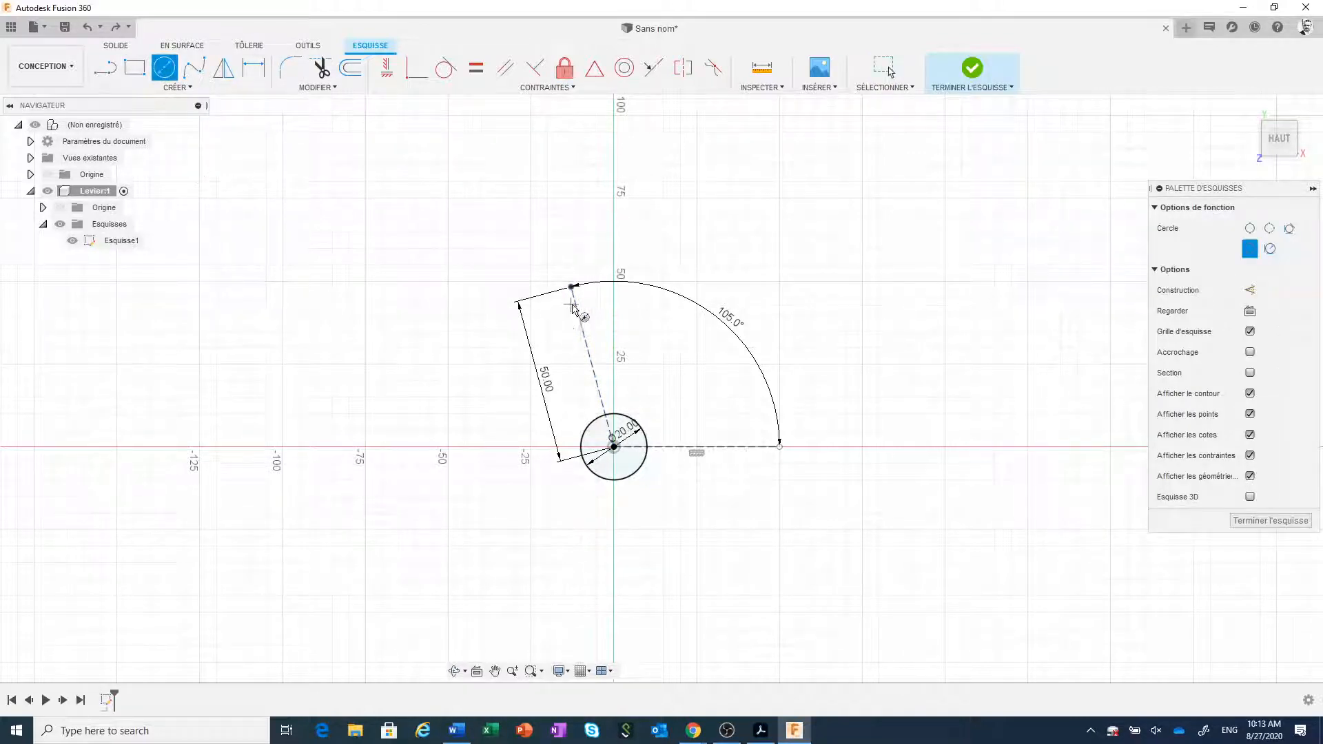
{"action": "left_click", "coordinate": [571, 289]}
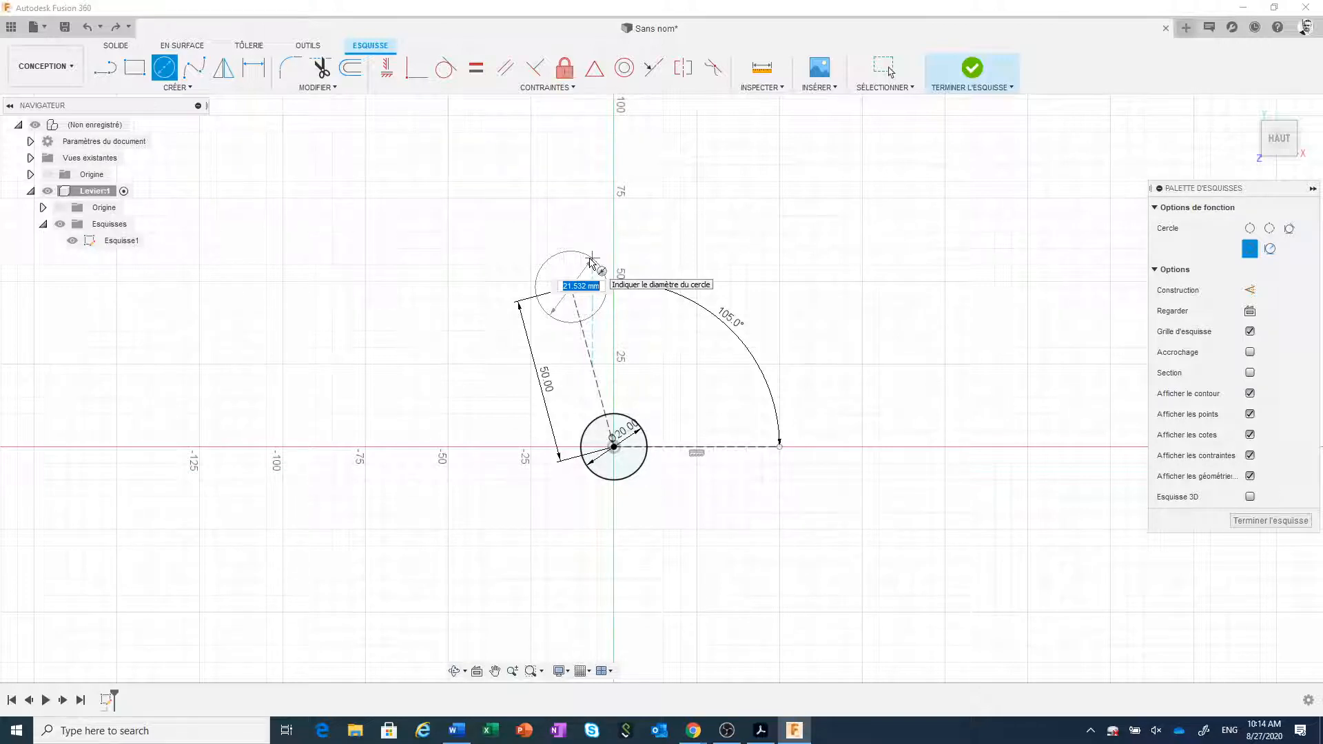
{"action": "type", "text": "12"}
{"action": "key", "text": "Return"}
{"action": "key", "text": "Escape"}
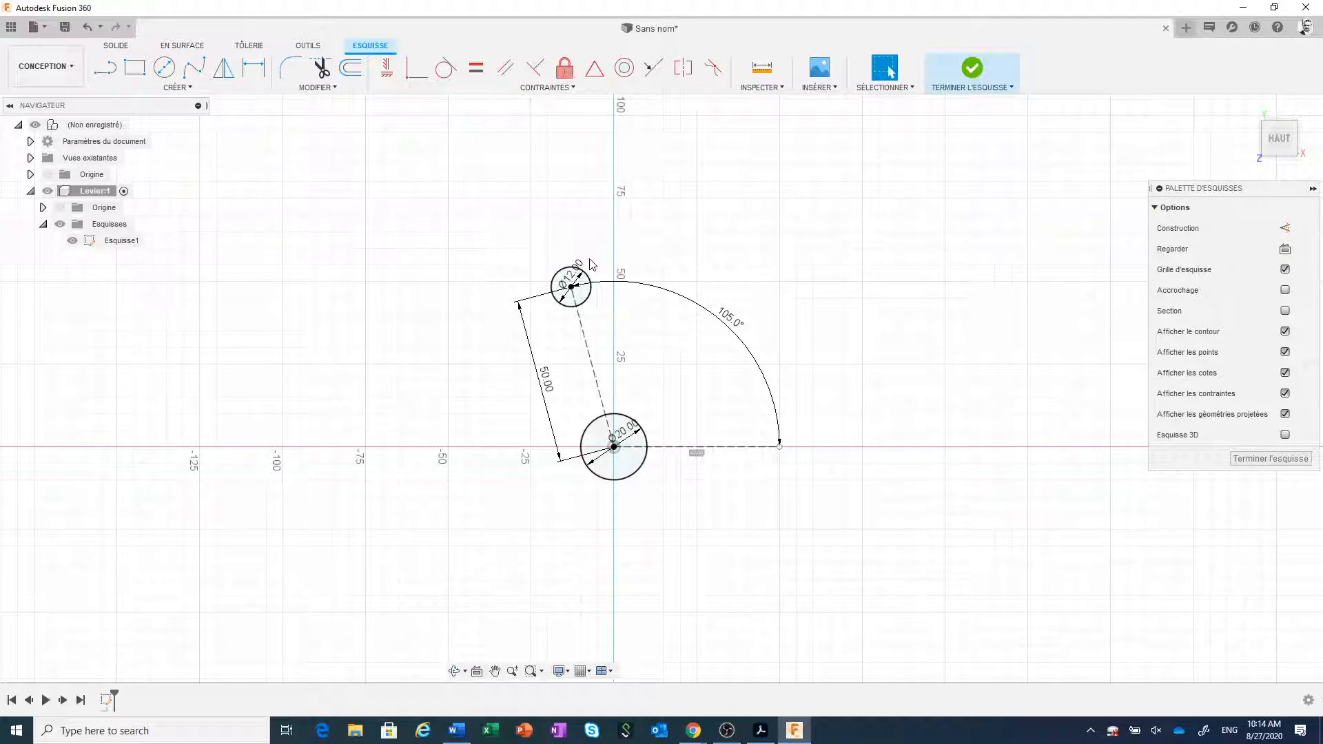
Move the diameter dimensions of the 20 mm and 12 mm circles outside their circles and clear the selection
{"action": "left_click_drag", "start_coordinate": [628, 432], "coordinate": [570, 494]}
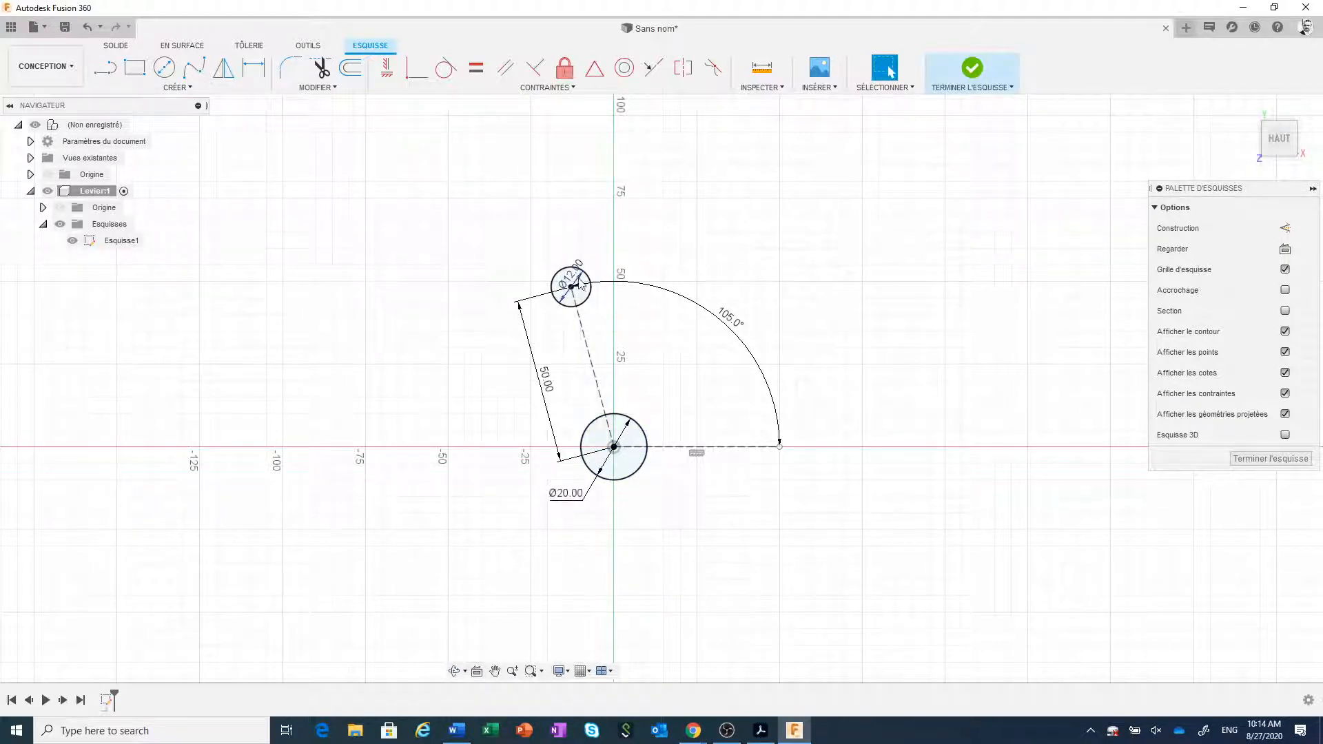
{"action": "left_click_drag", "start_coordinate": [577, 280], "coordinate": [525, 266]}
{"action": "left_click", "coordinate": [594, 263]}
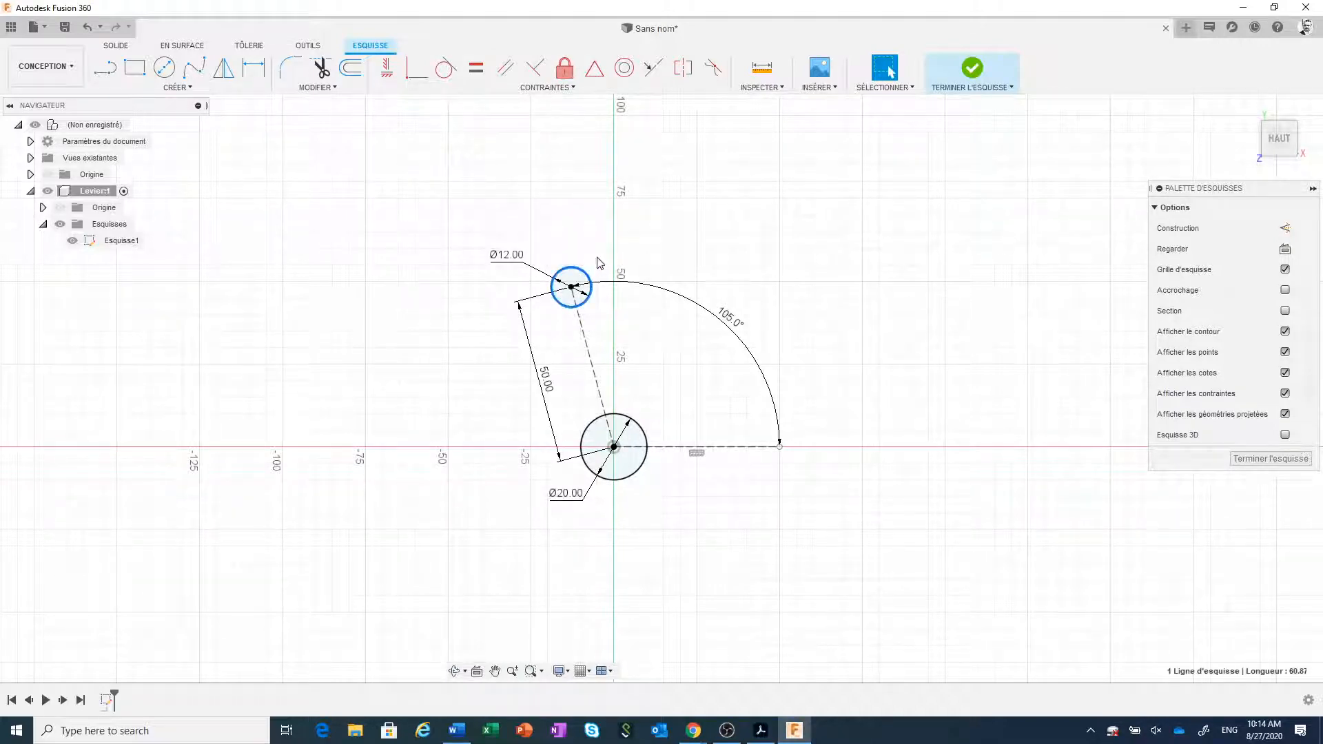
{"action": "left_click", "coordinate": [635, 475]}
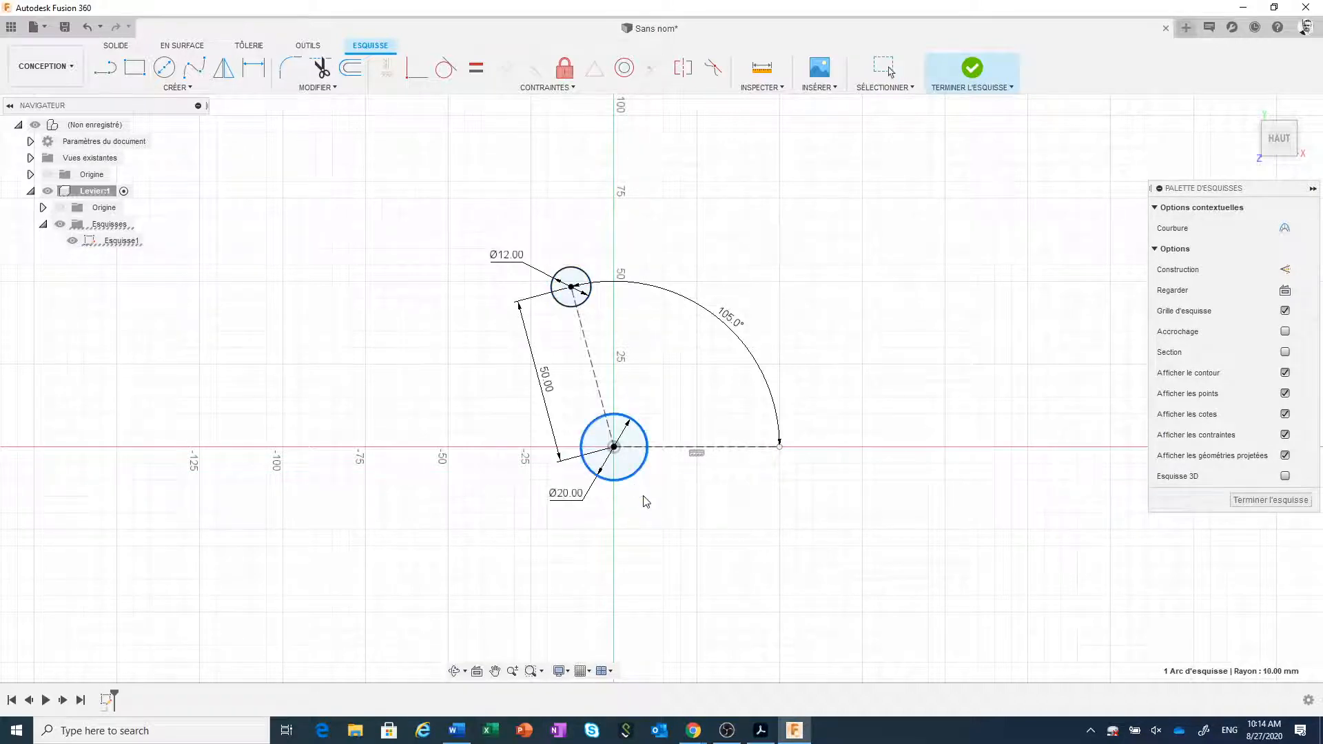
{"action": "left_click", "coordinate": [740, 490]}
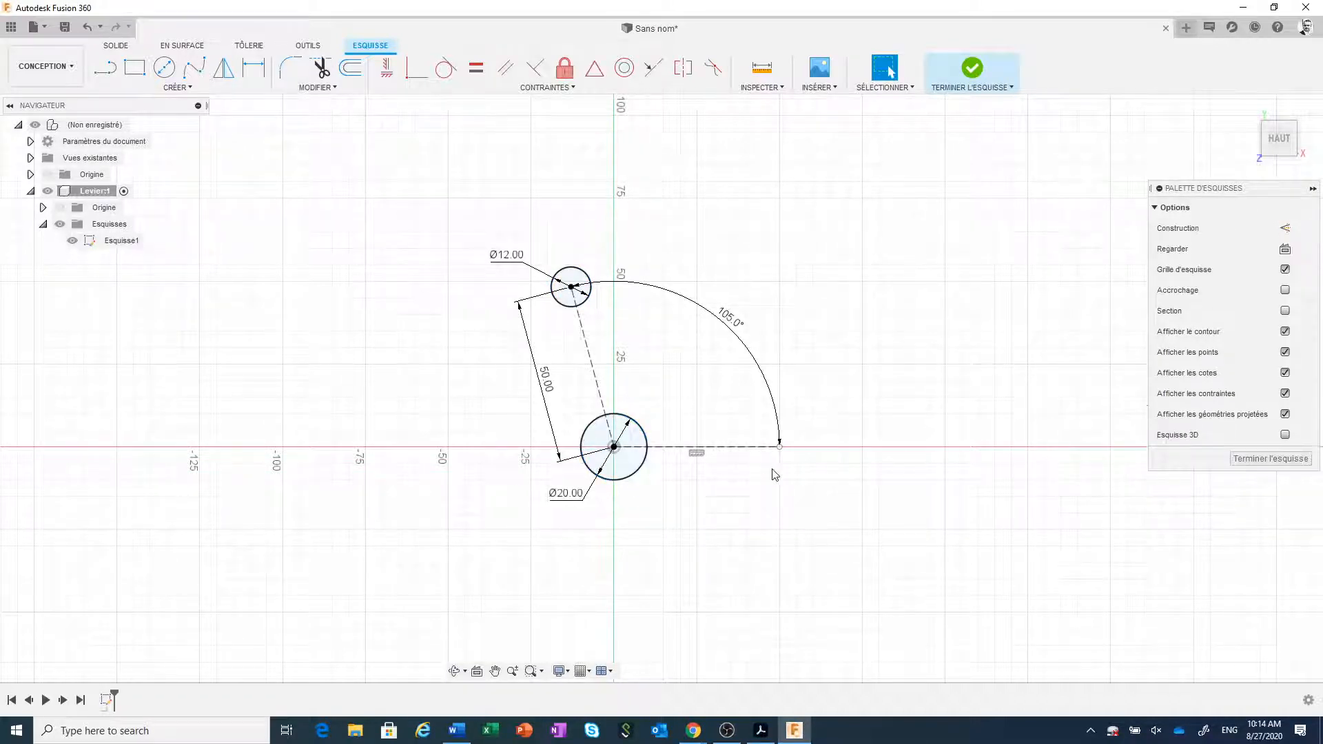
Stretch the free end of the horizontal construction line along the X axis to about 55 mm from the origin
{"action": "scroll", "coordinate": [788, 464], "scroll_direction": "up", "scroll_amount": 3}
{"action": "scroll", "coordinate": [788, 463], "scroll_direction": "up", "scroll_amount": 1}
{"action": "scroll", "coordinate": [788, 463], "scroll_direction": "down", "scroll_amount": 1}
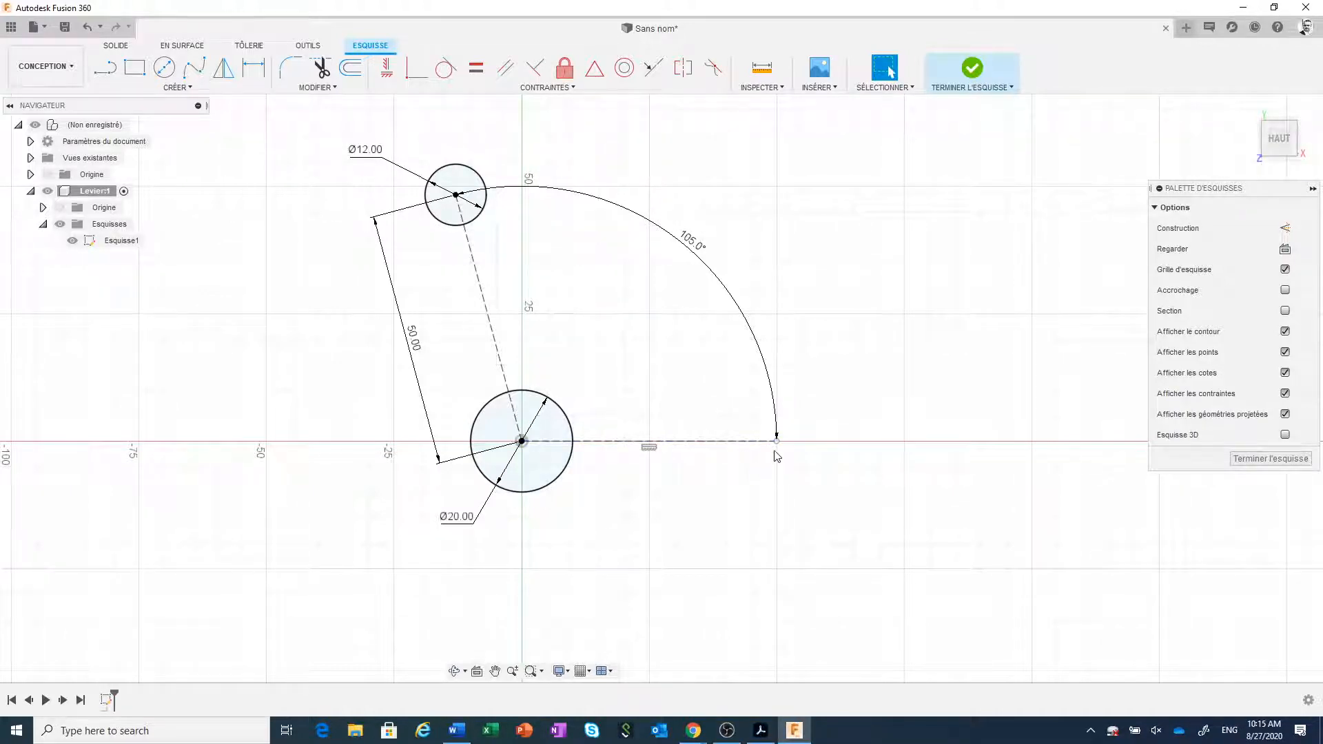
{"action": "scroll", "coordinate": [777, 443], "scroll_direction": "up", "scroll_amount": 1}
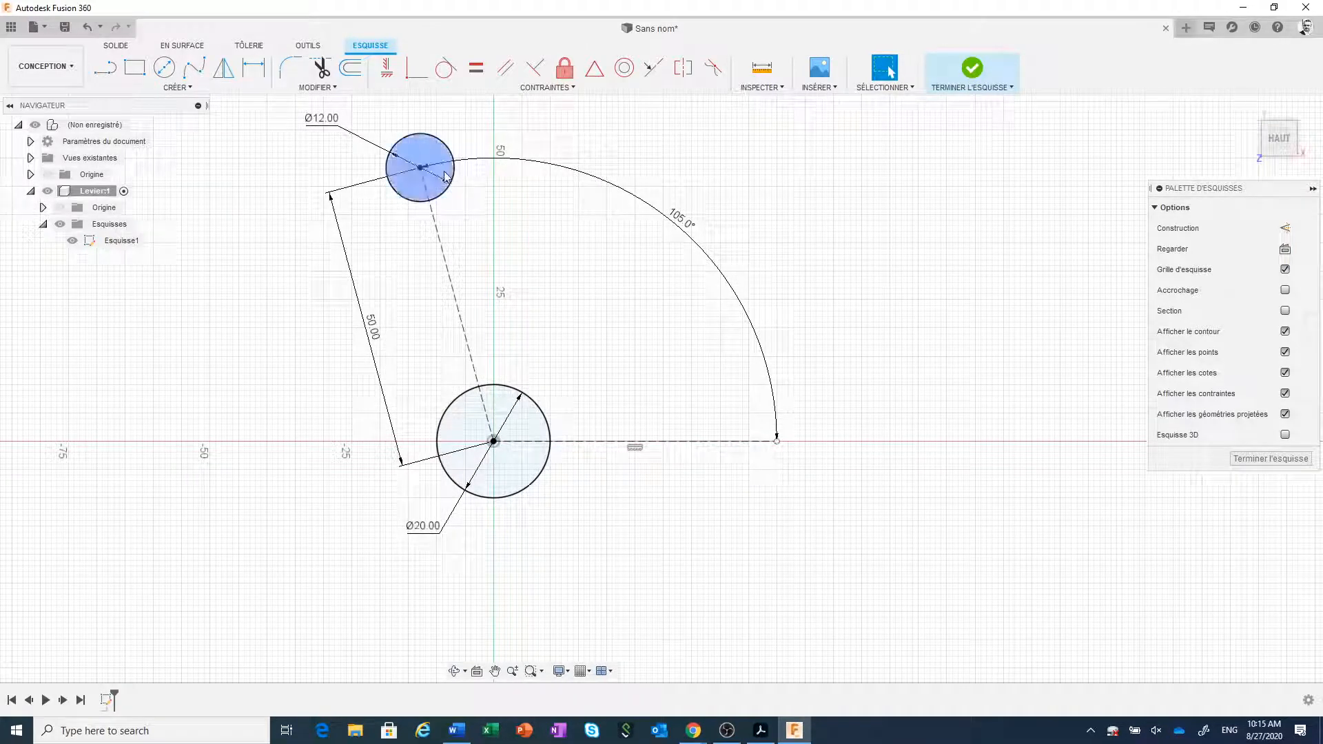
{"action": "scroll", "coordinate": [779, 513], "scroll_direction": "down", "scroll_amount": 1}
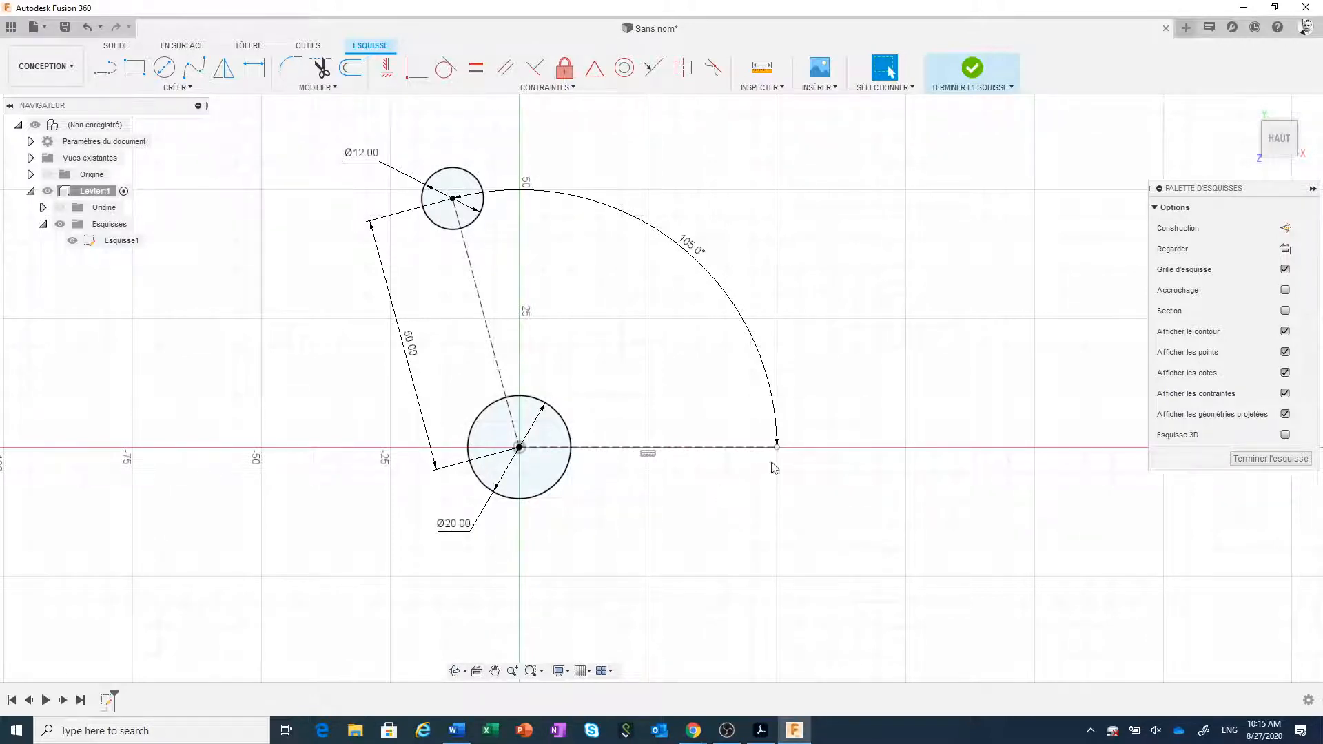
{"action": "left_click_drag", "start_coordinate": [776, 447], "coordinate": [818, 451]}
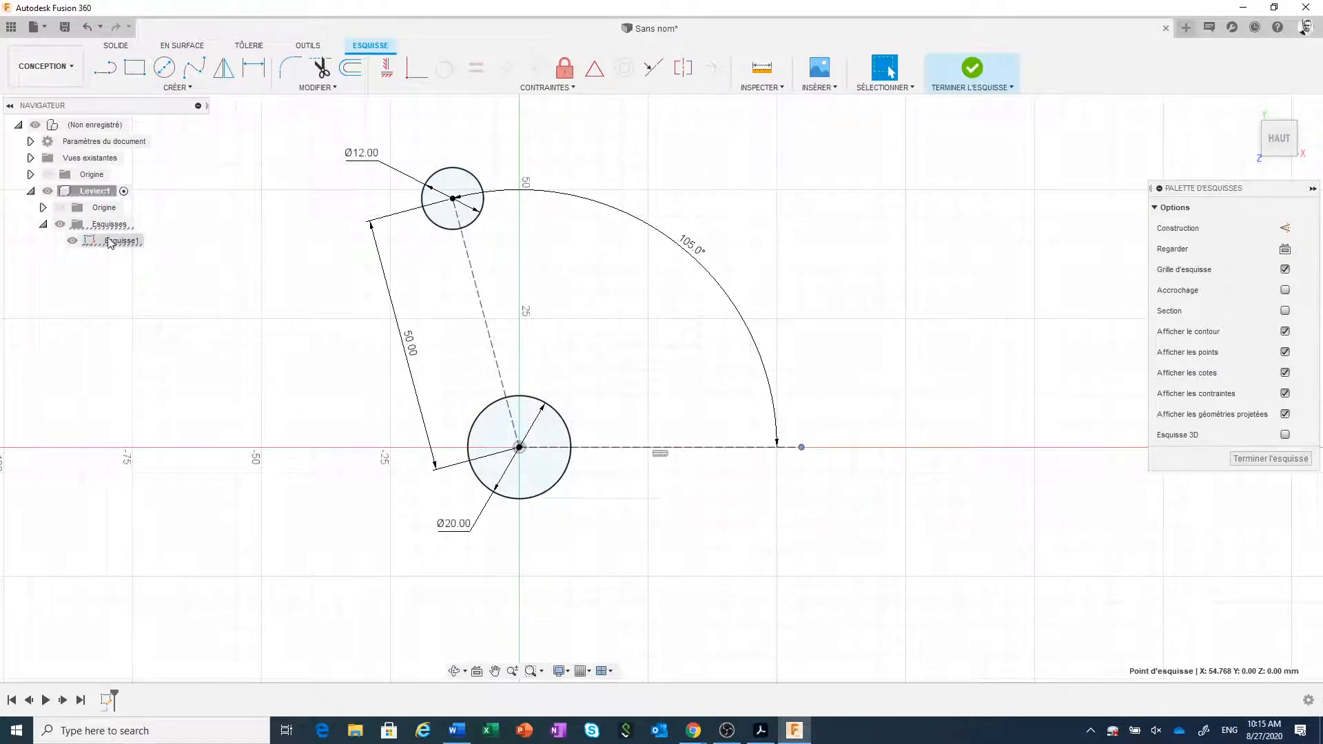
Dimension the horizontal construction line's length below the line, and undo that dimension
{"action": "left_click", "coordinate": [253, 67]}
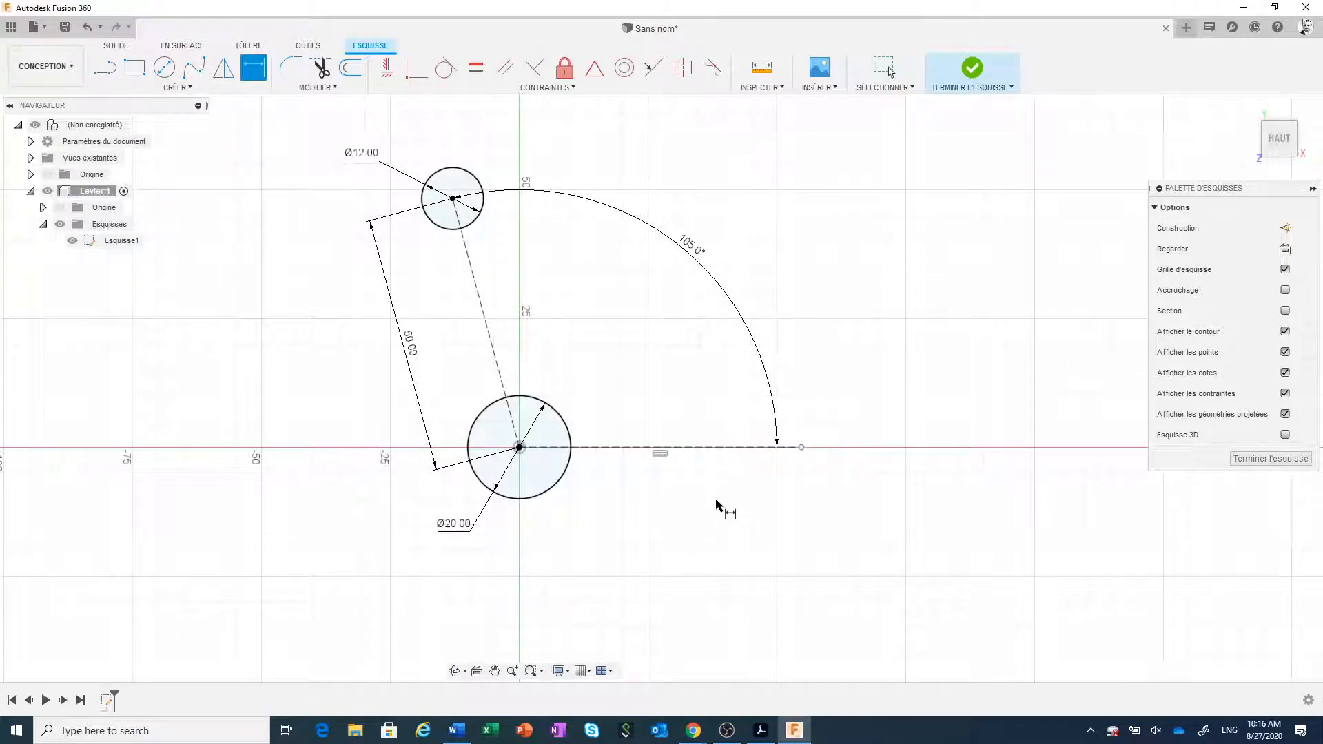
{"action": "left_click", "coordinate": [747, 449]}
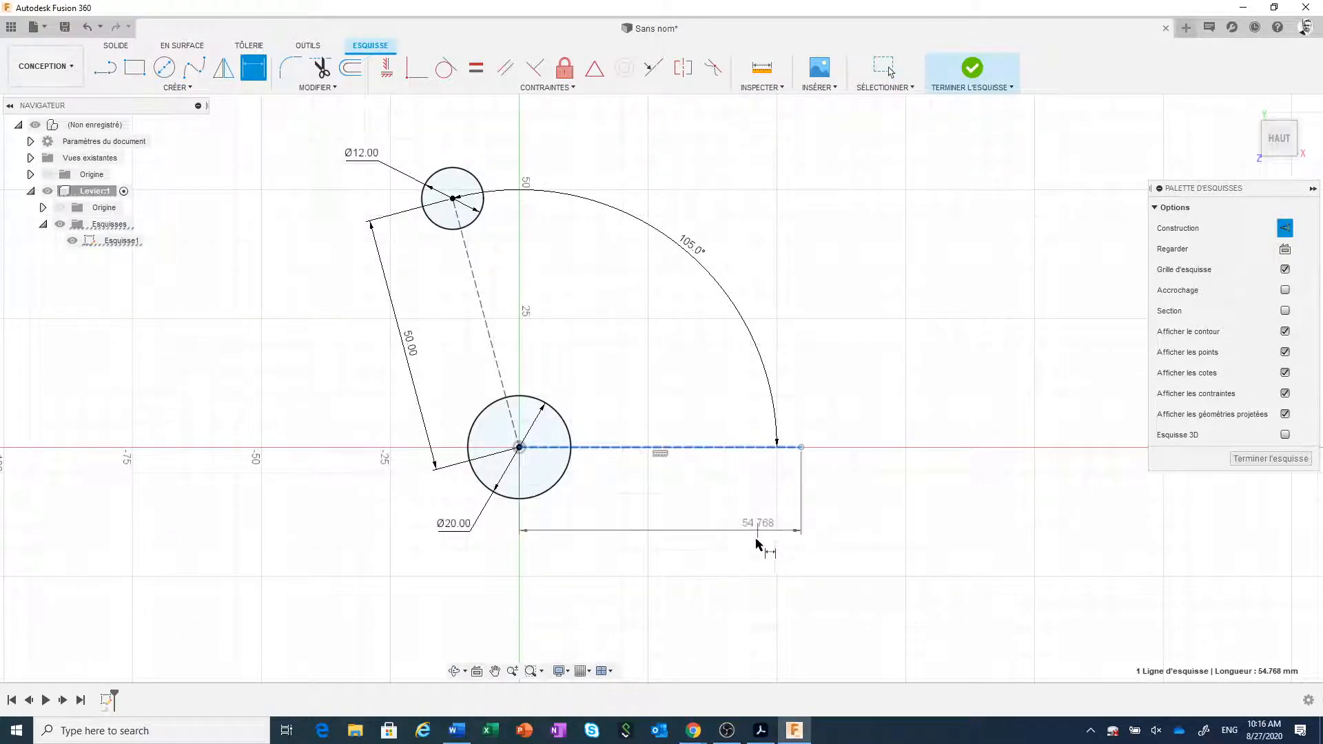
{"action": "left_click", "coordinate": [747, 543]}
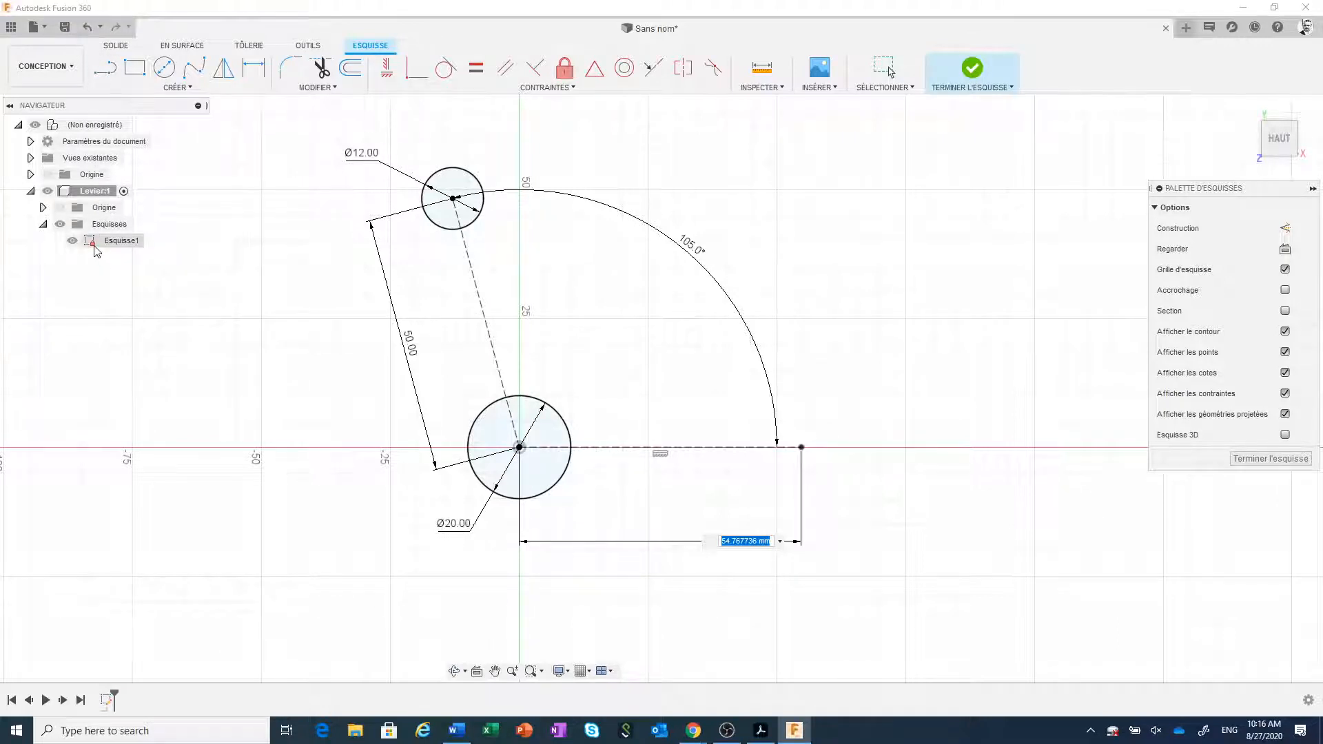
{"action": "key", "text": "Return"}
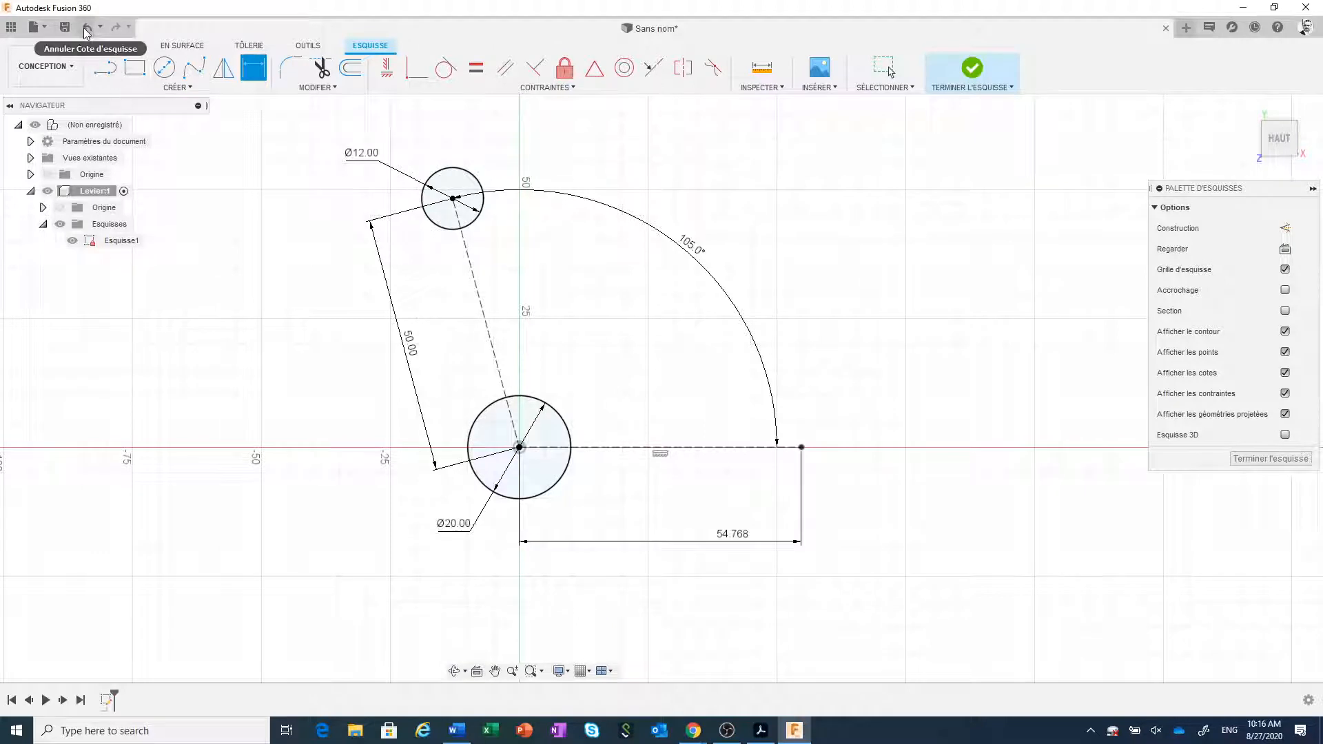
{"action": "key", "text": "Escape"}
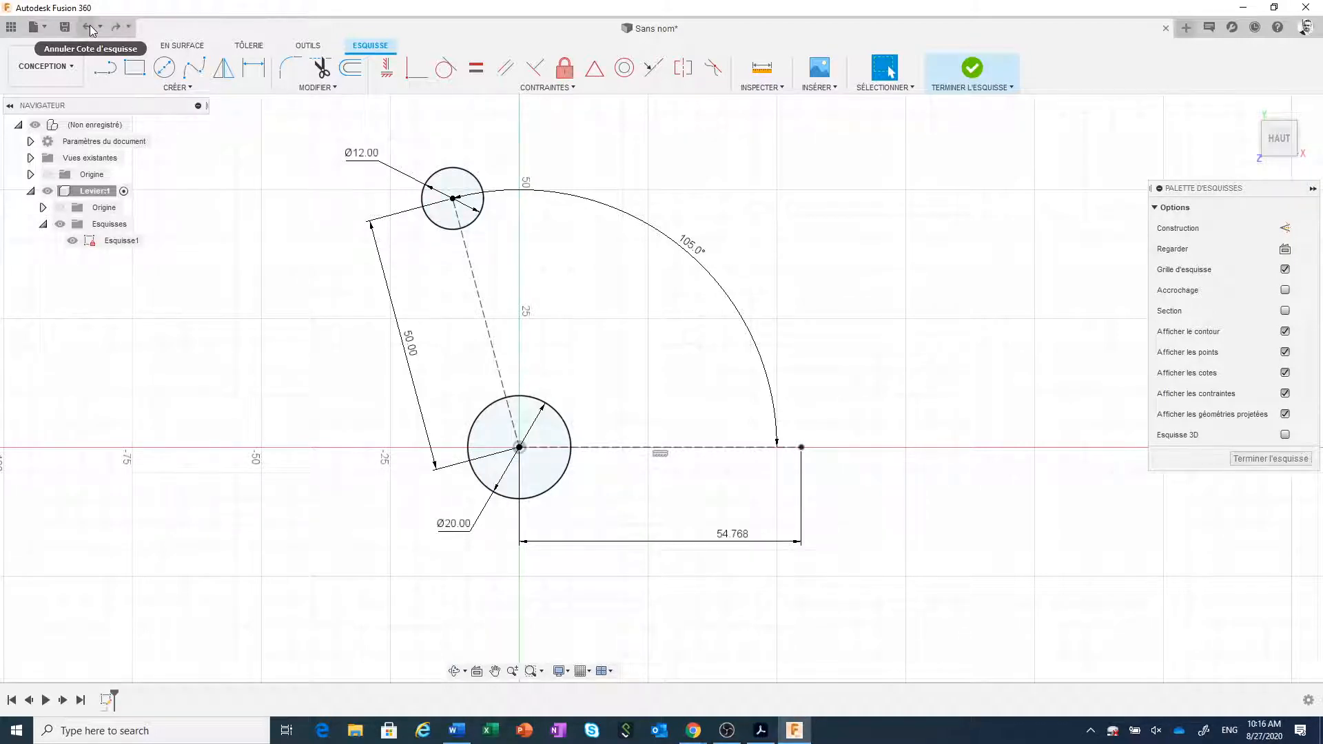
{"action": "left_click", "coordinate": [90, 27]}
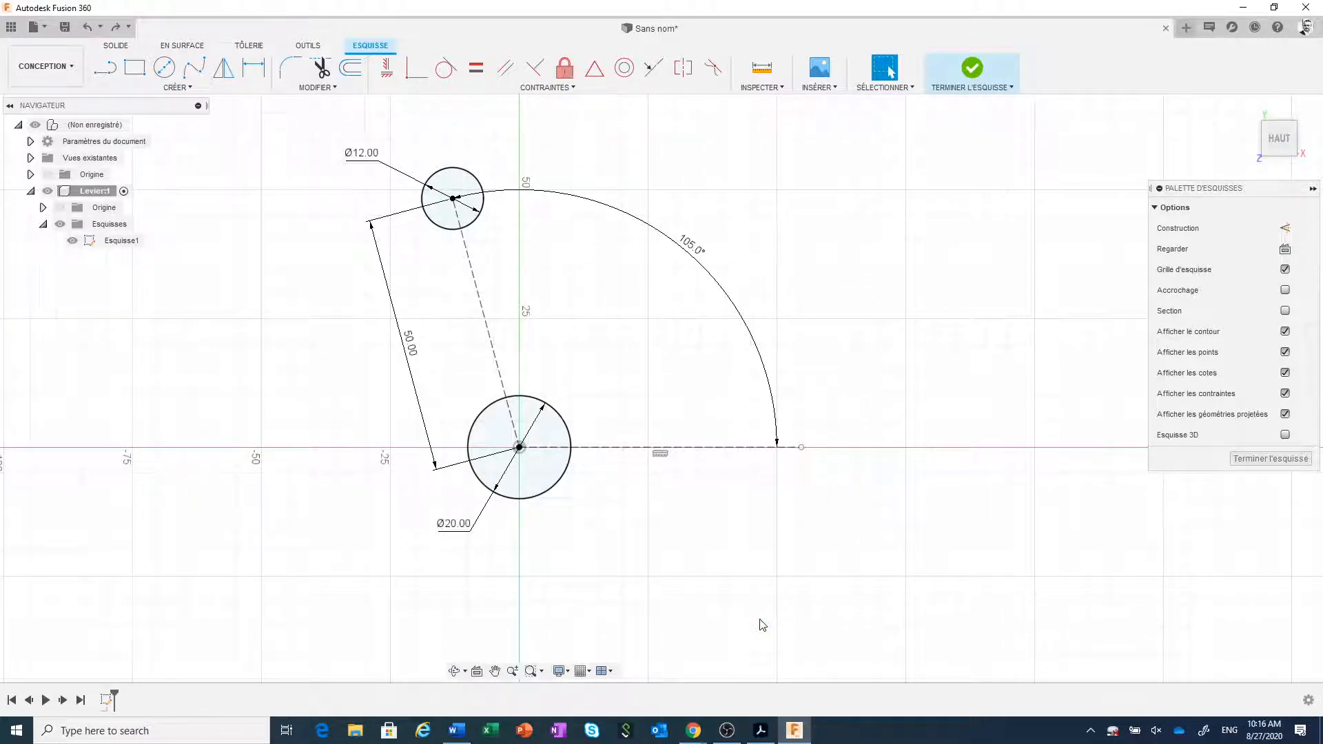
Consult the Toggle Lever drawing in Acrobat for the contour around the holes and return to Fusion 360
{"action": "scroll", "coordinate": [762, 625], "scroll_direction": "down", "scroll_amount": 1}
{"action": "scroll", "coordinate": [783, 582], "scroll_direction": "down", "scroll_amount": 2}
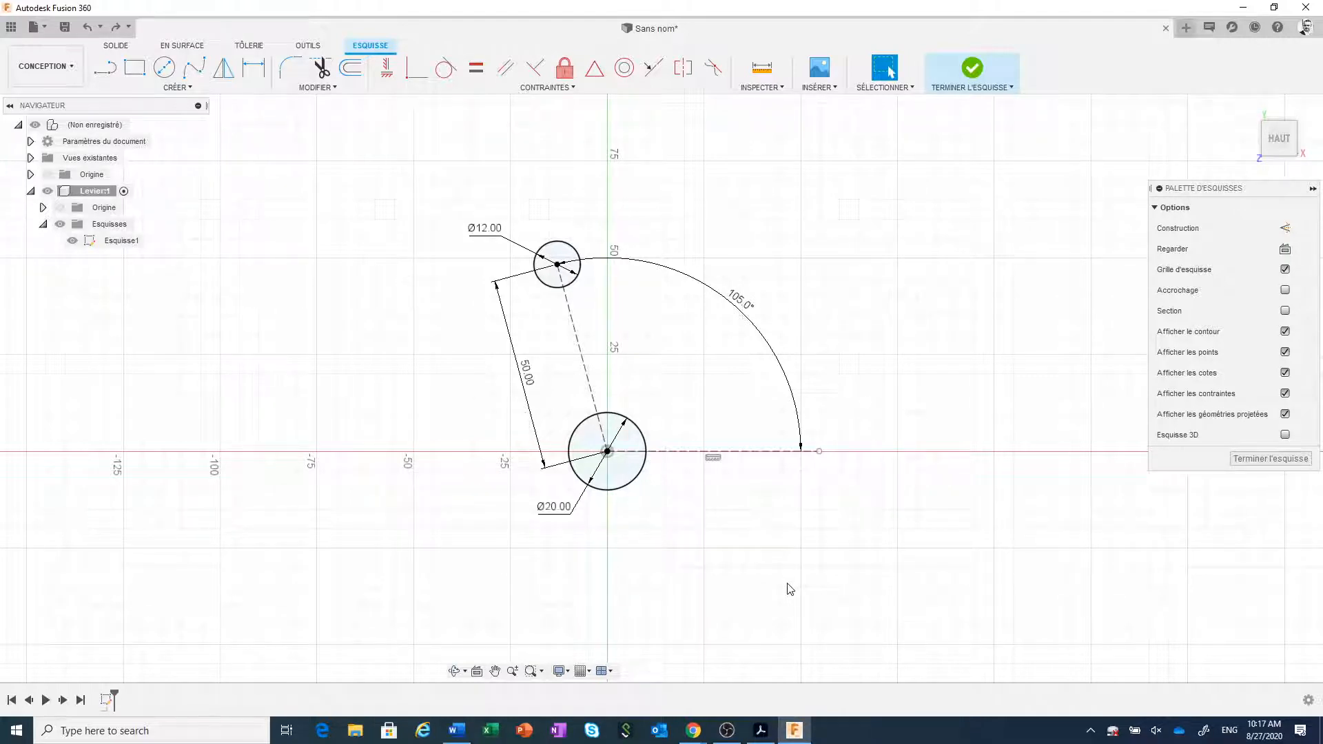
{"action": "left_click", "coordinate": [762, 731]}
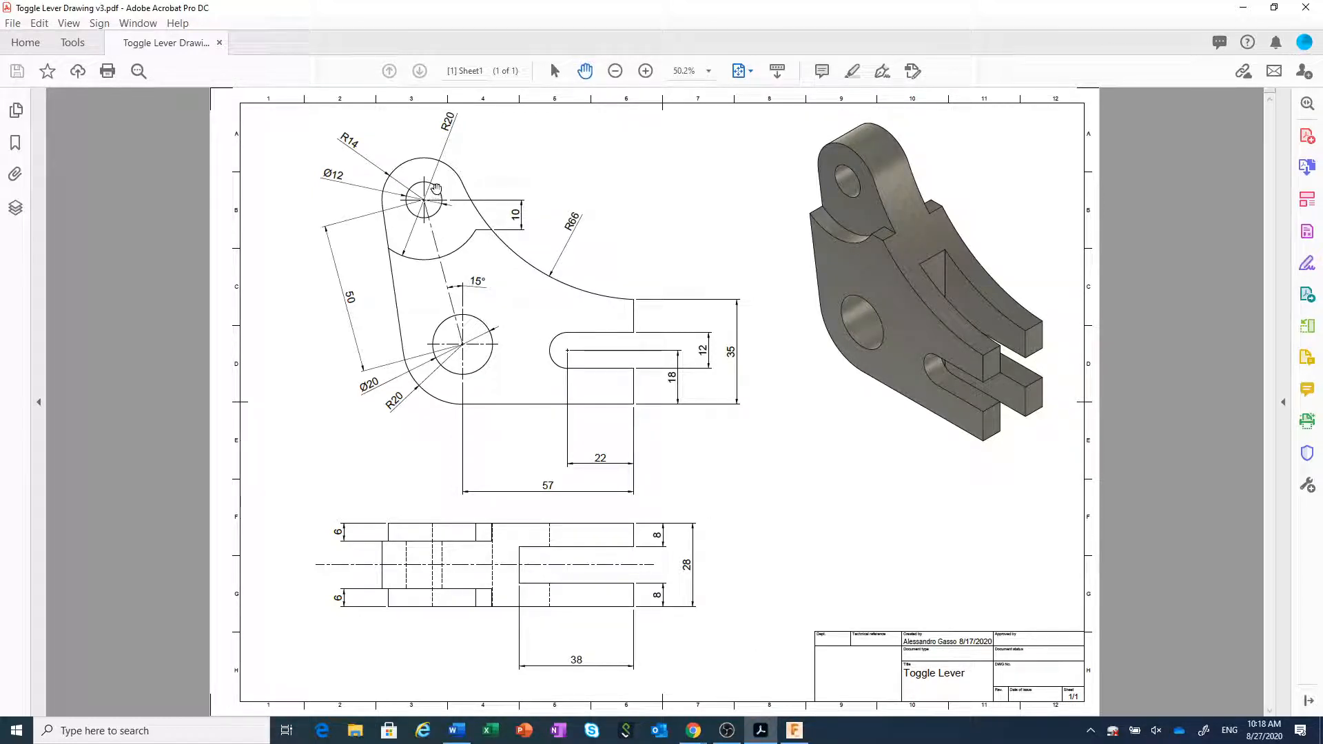
{"action": "left_click", "coordinate": [793, 730]}
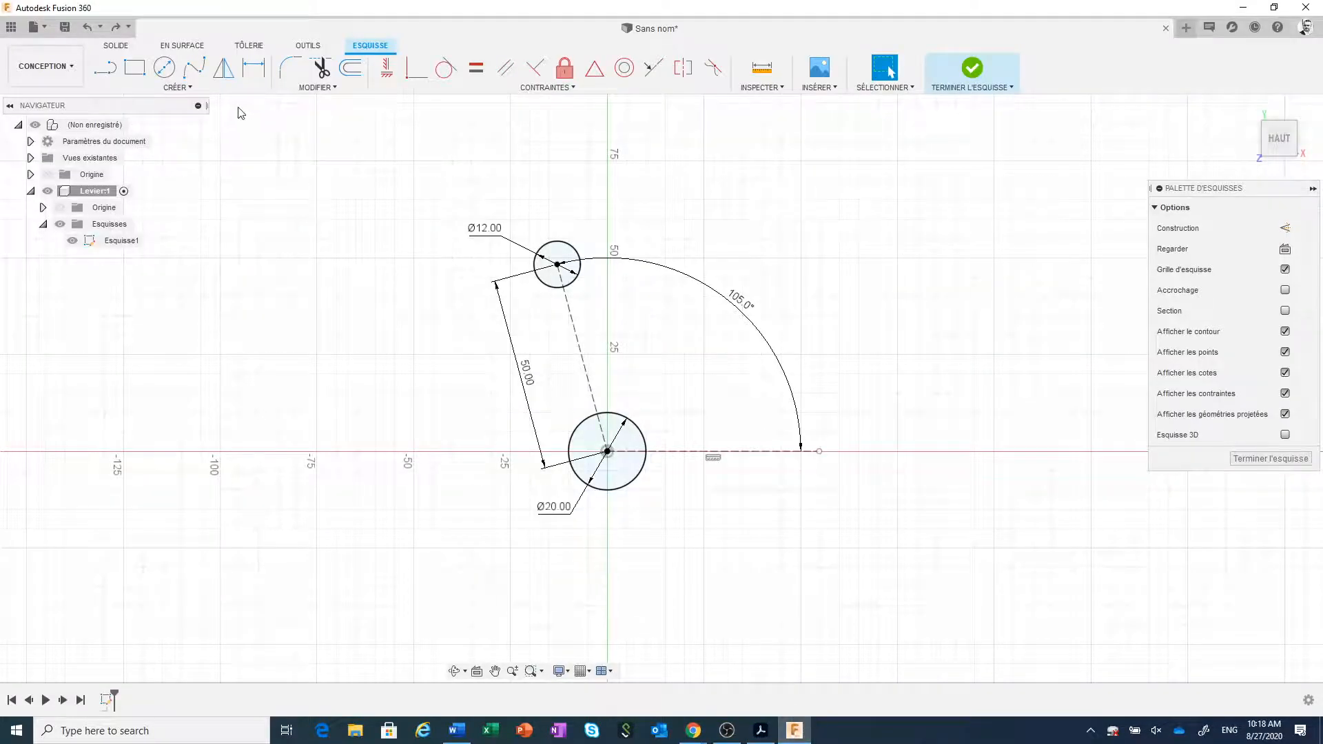
Draw a circle with a diameter of 20*2 mm centred on the origin, and place both concentric circles' diameter dimensions outside the circles
{"action": "left_click", "coordinate": [164, 71]}
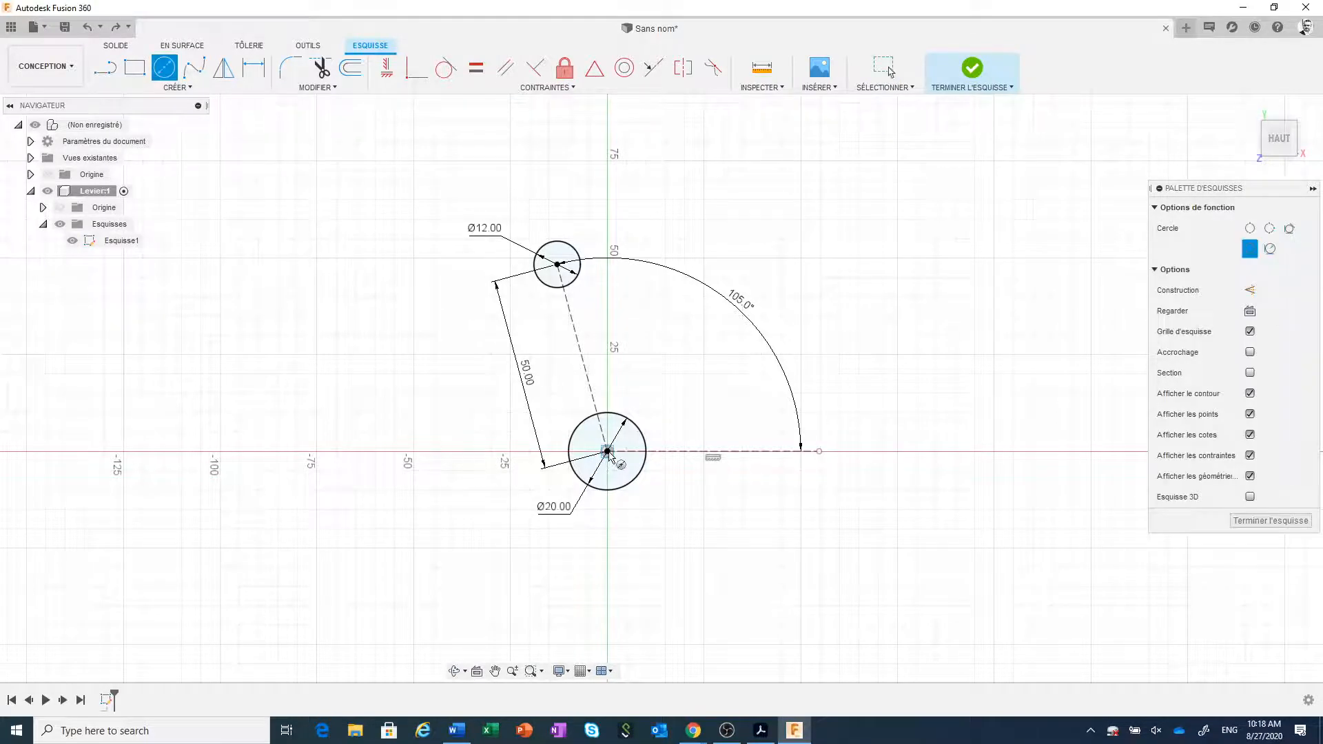
{"action": "left_click", "coordinate": [607, 451]}
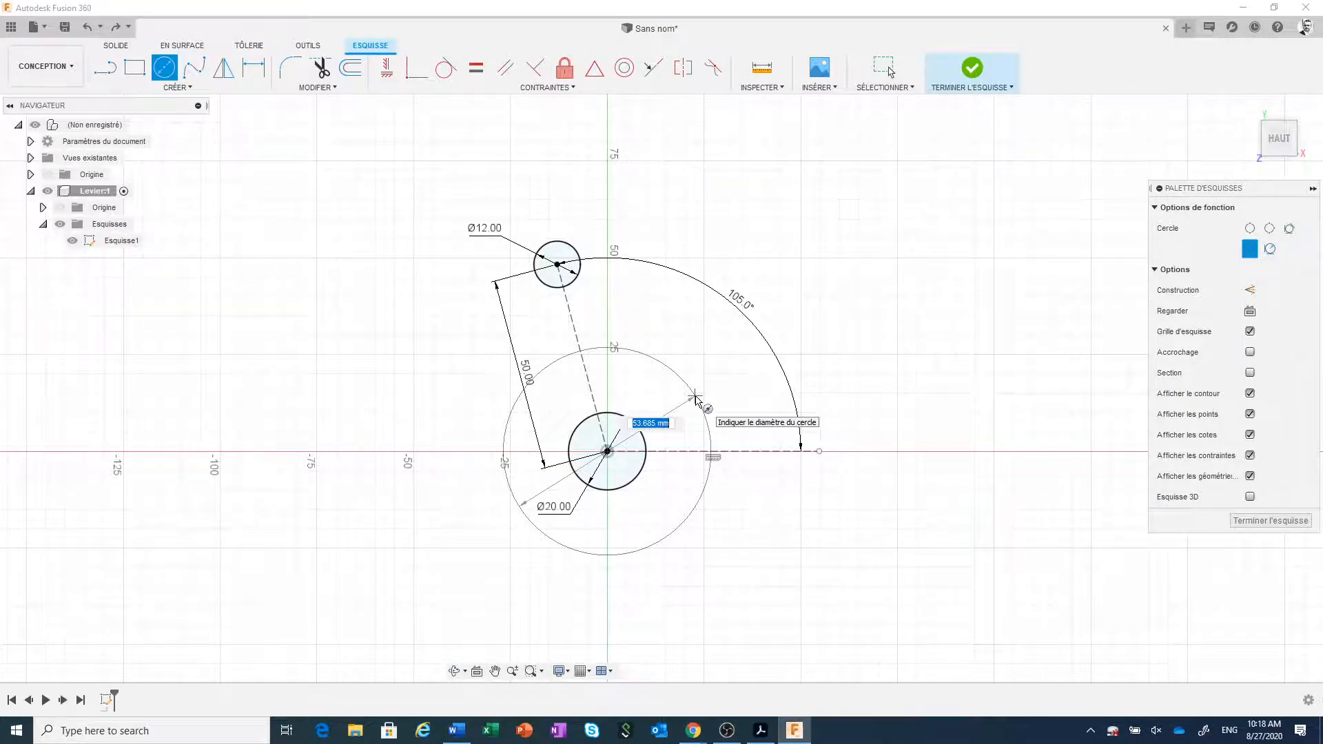
{"action": "type", "text": "20"}
{"action": "key", "text": "Tab"}
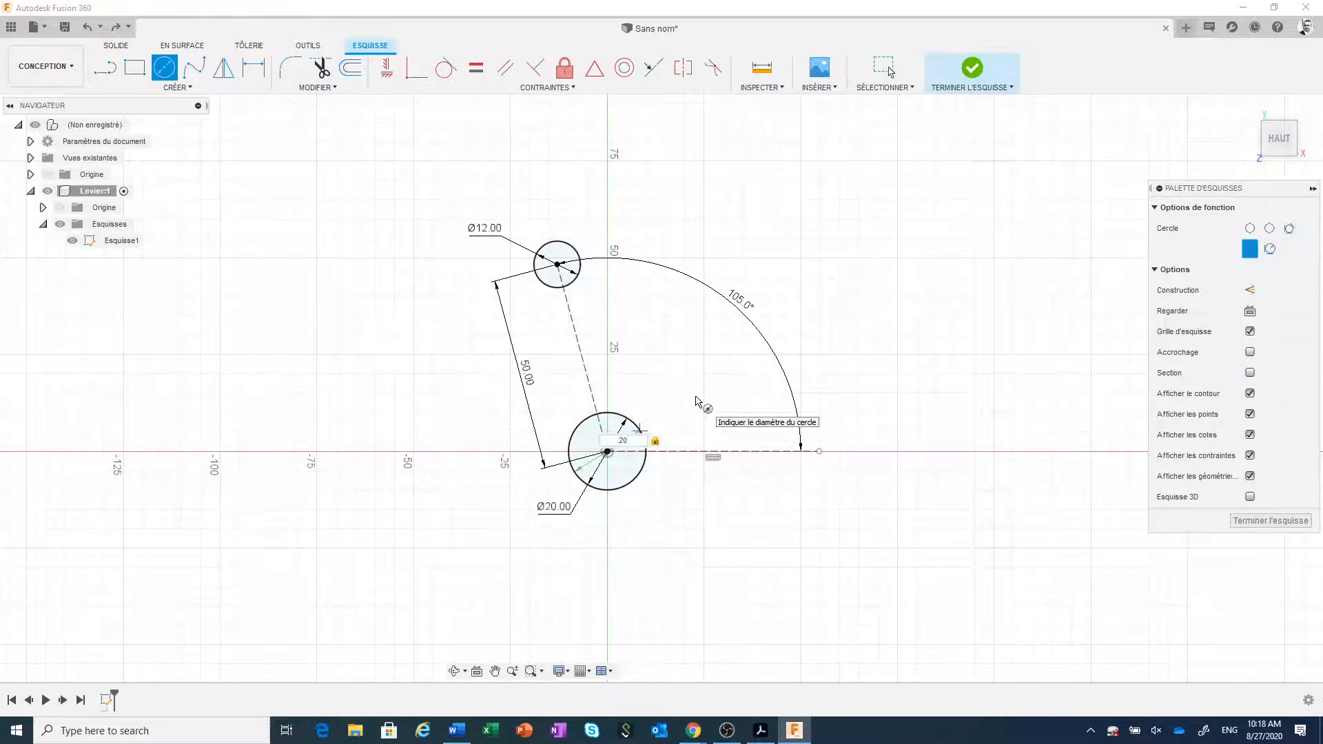
{"action": "type", "text": "*2"}
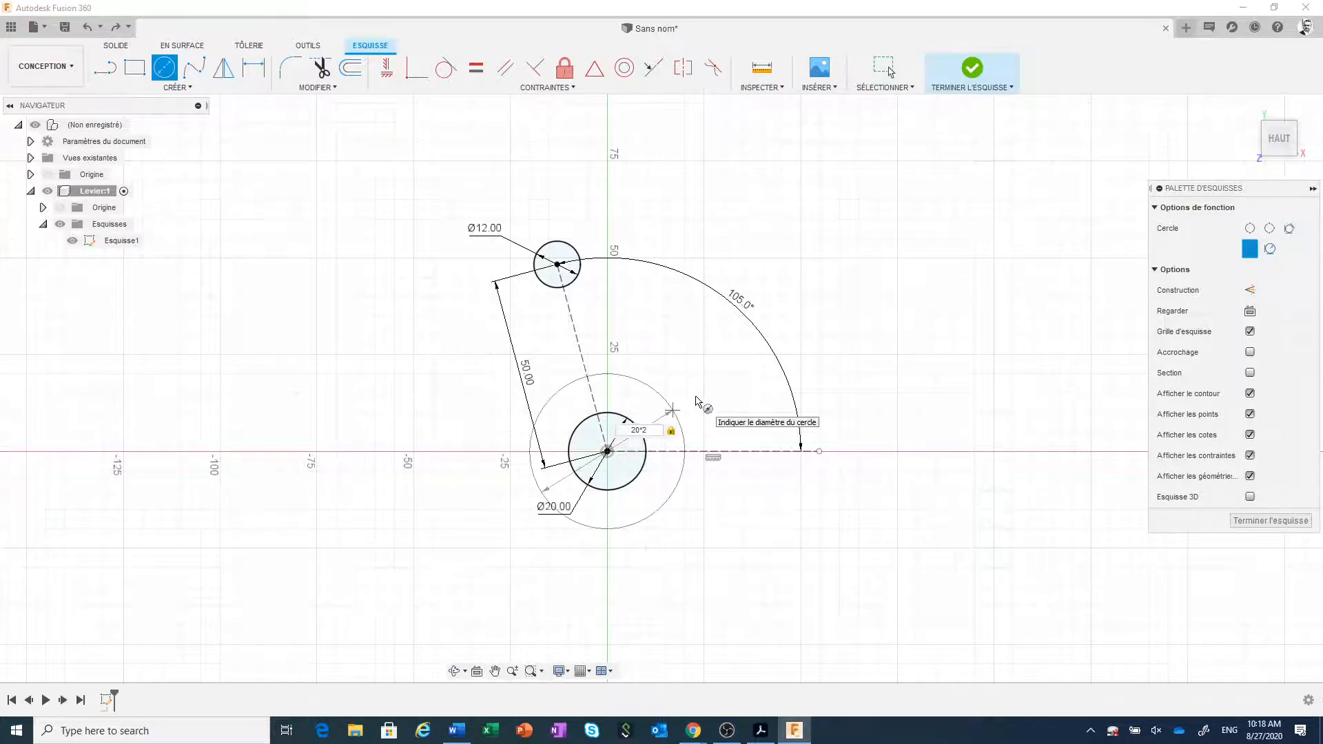
{"action": "key", "text": "Return"}
{"action": "key", "text": "Escape"}
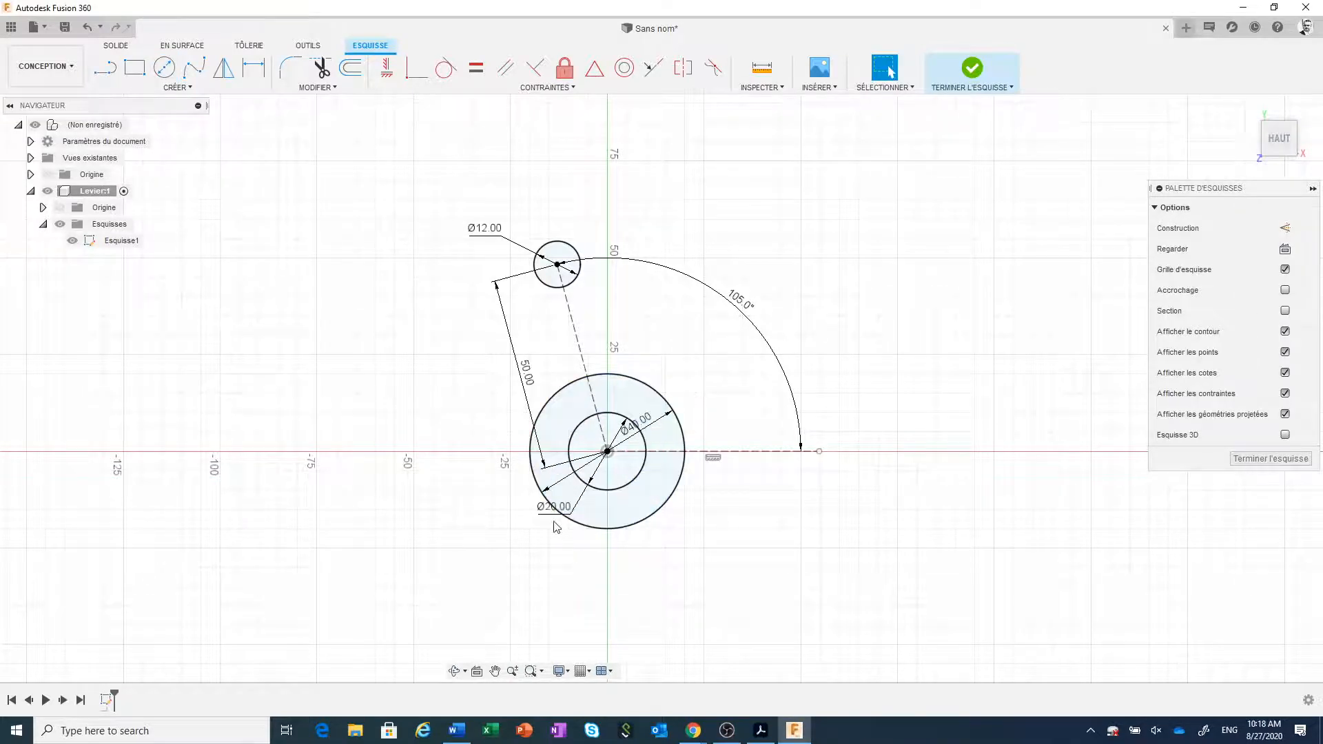
{"action": "left_click_drag", "start_coordinate": [549, 518], "coordinate": [535, 553]}
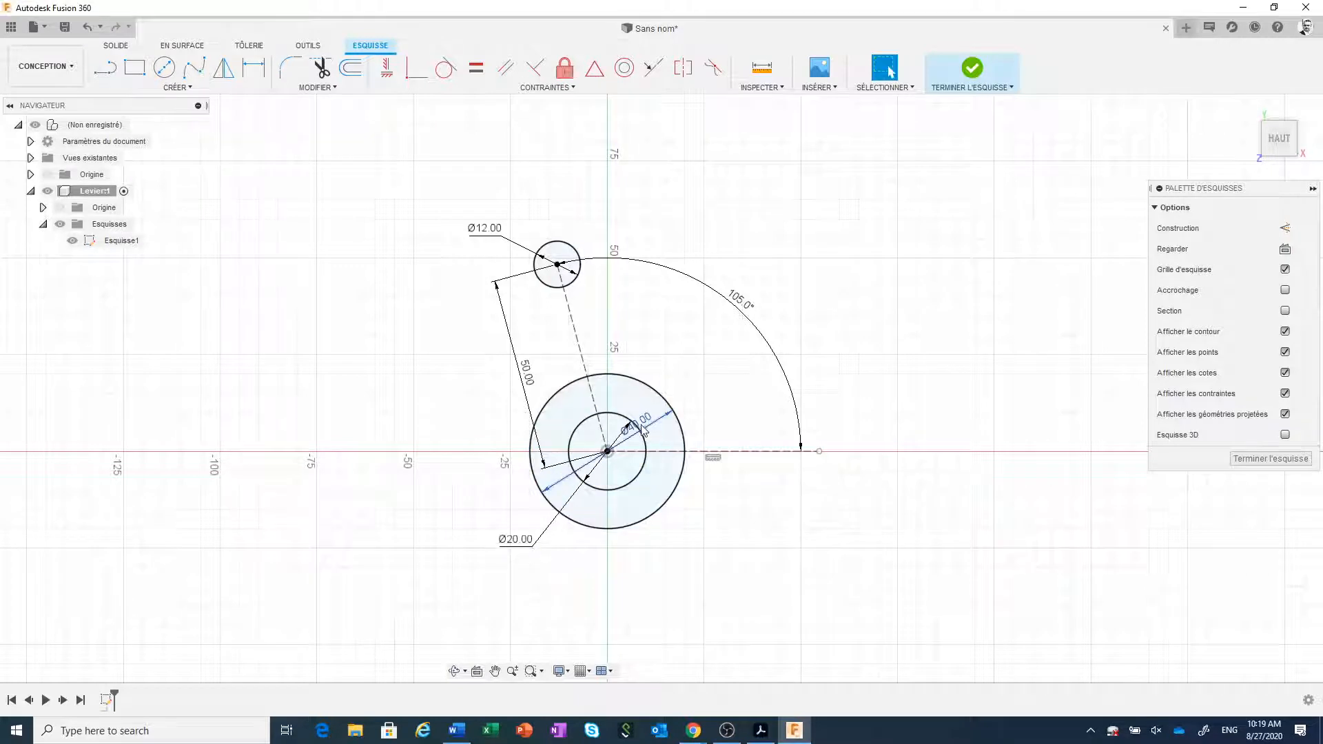
{"action": "left_click_drag", "start_coordinate": [639, 427], "coordinate": [483, 513]}
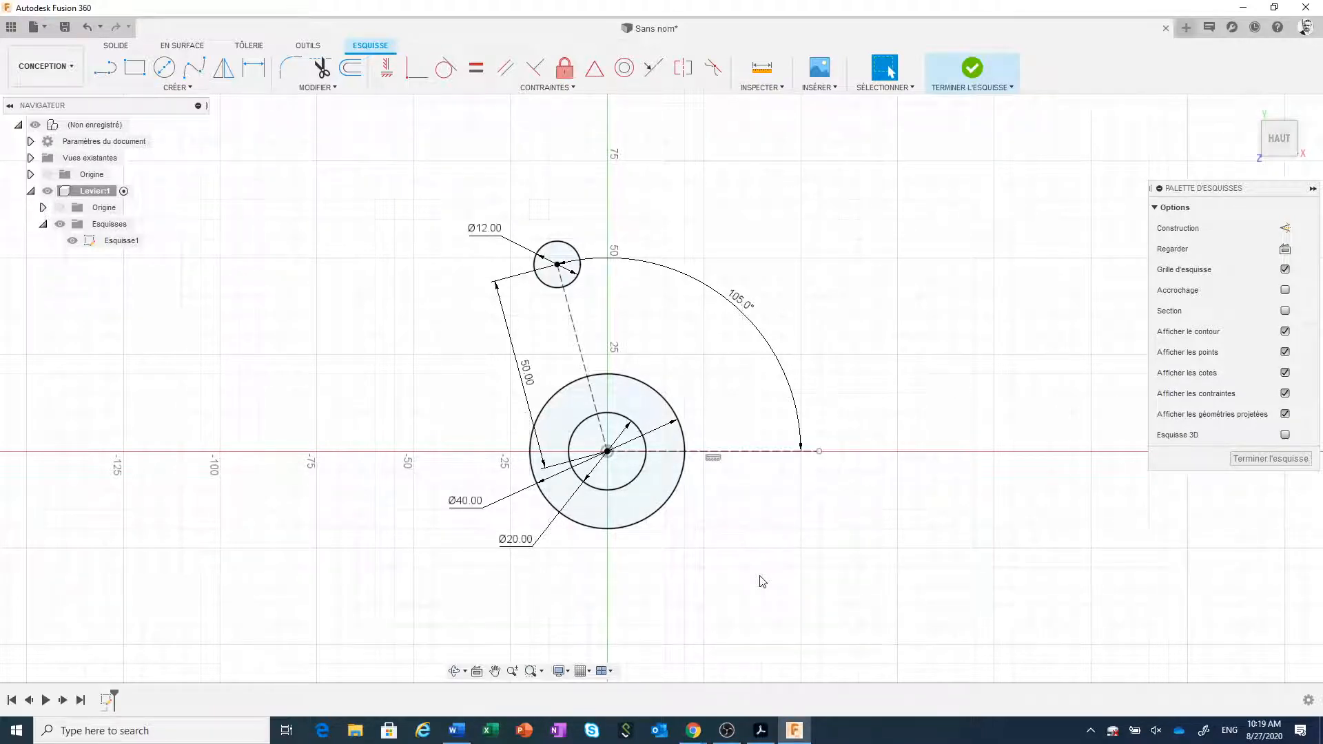
Draw a circle about 38 mm in diameter, concentric with the 12 mm hole
{"action": "left_click", "coordinate": [165, 68]}
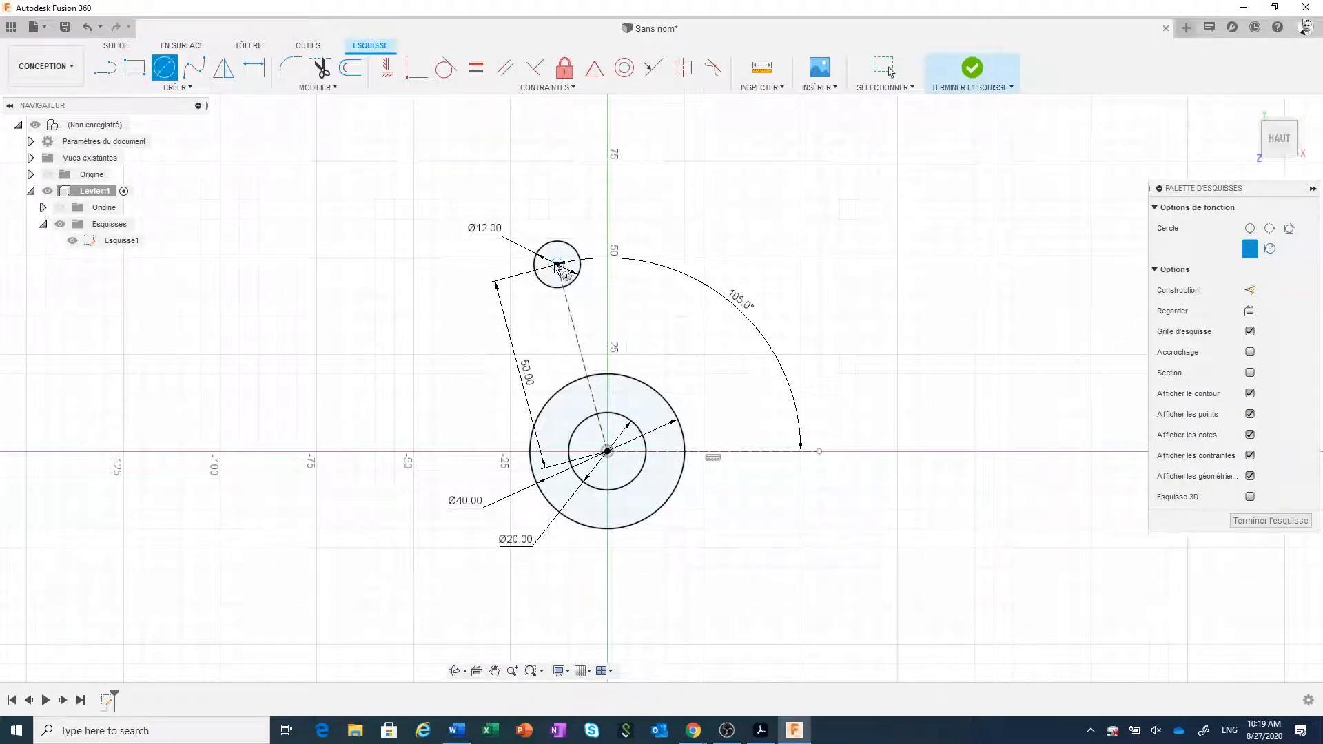
{"action": "left_click", "coordinate": [557, 265]}
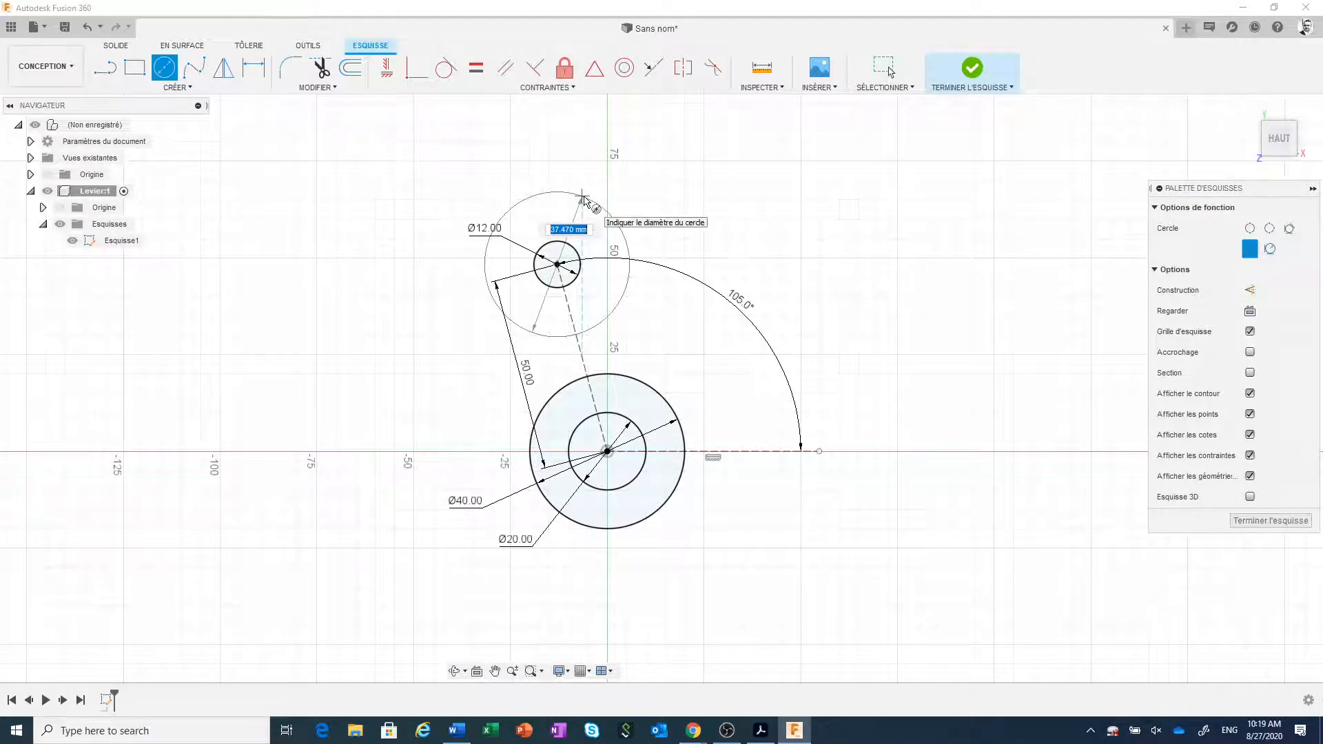
{"action": "left_click", "coordinate": [591, 200]}
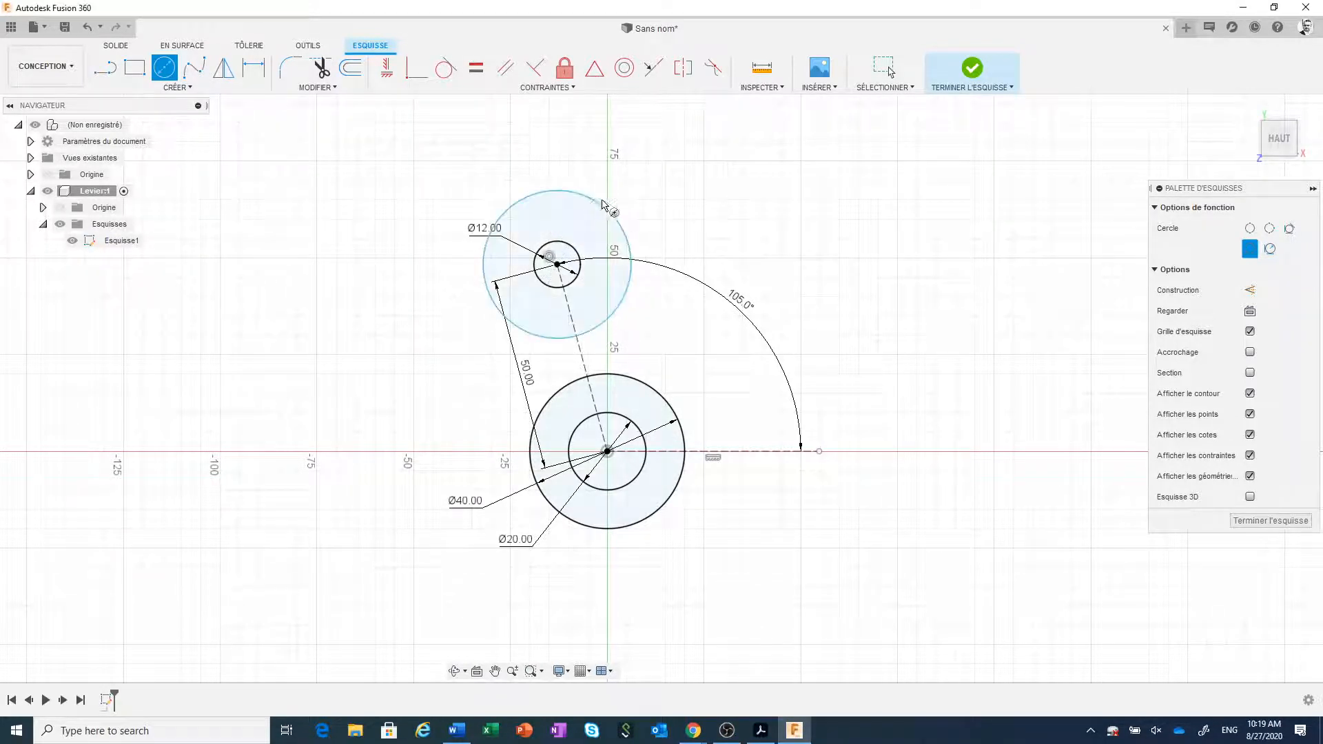
{"action": "right_click", "coordinate": [708, 209]}
{"action": "left_click", "coordinate": [741, 212]}
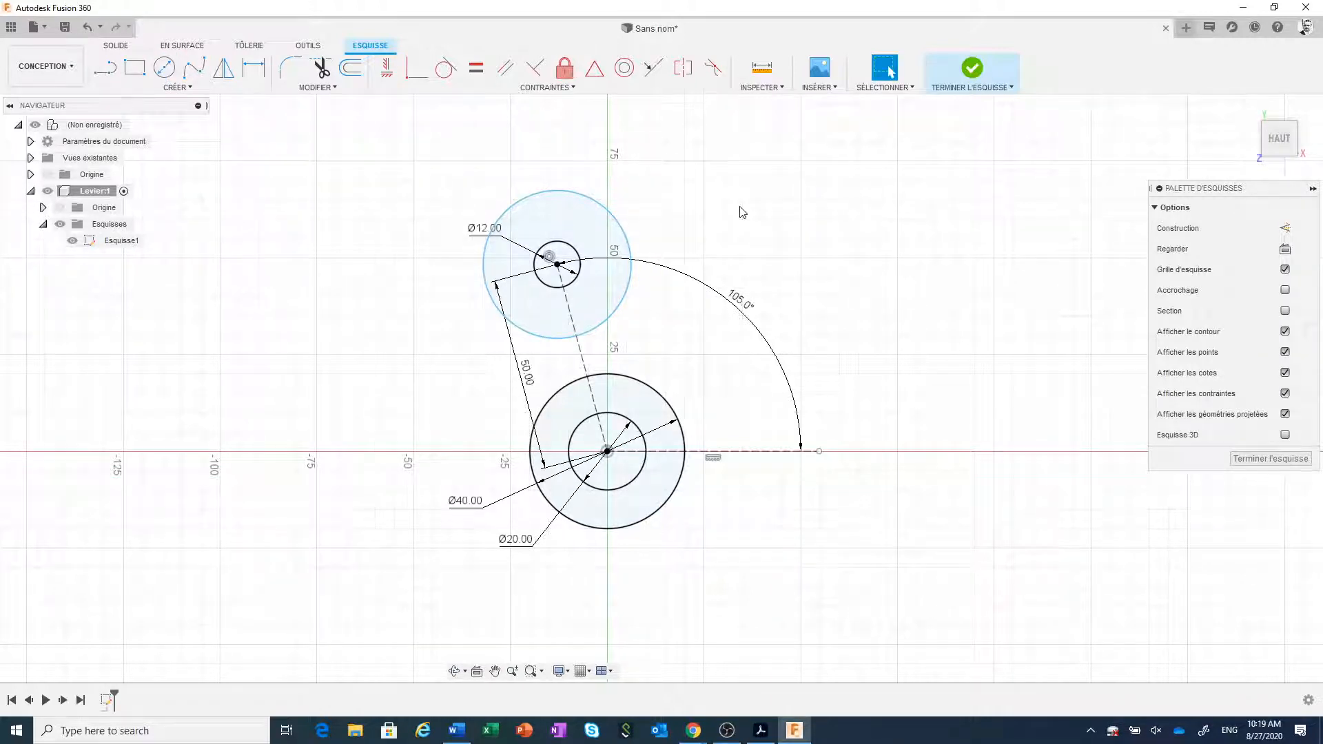
Dimension the circle around the 12 mm hole as a 14 mm radius, and move the 50 mm dimension farther out
{"action": "left_click", "coordinate": [261, 71]}
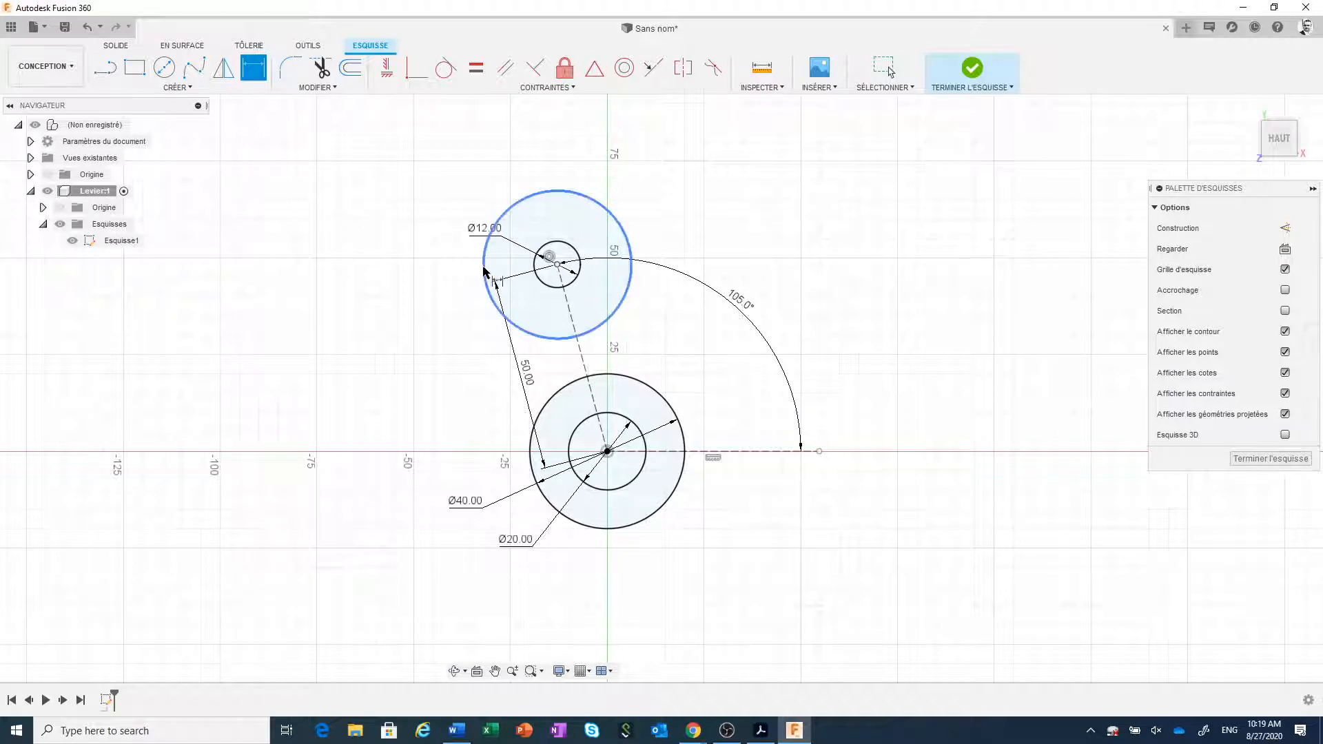
{"action": "left_click", "coordinate": [485, 271]}
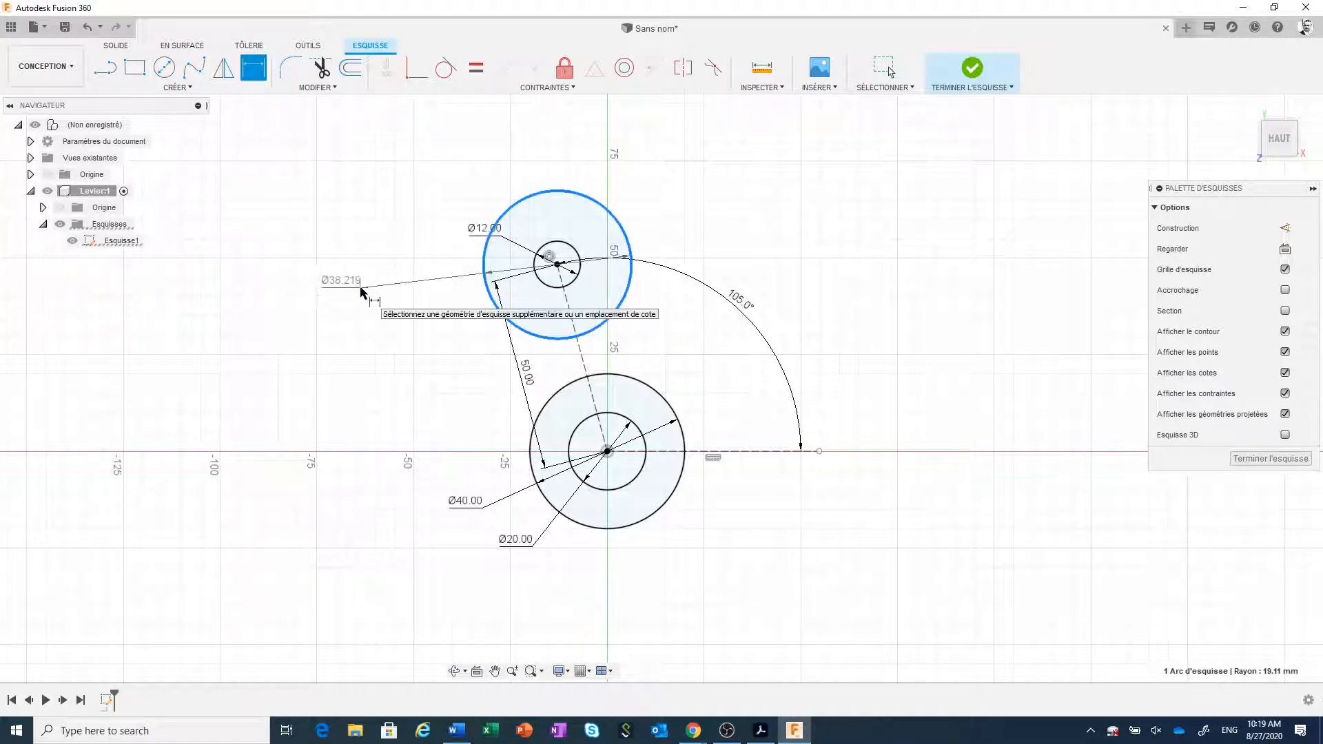
{"action": "right_click", "coordinate": [360, 292]}
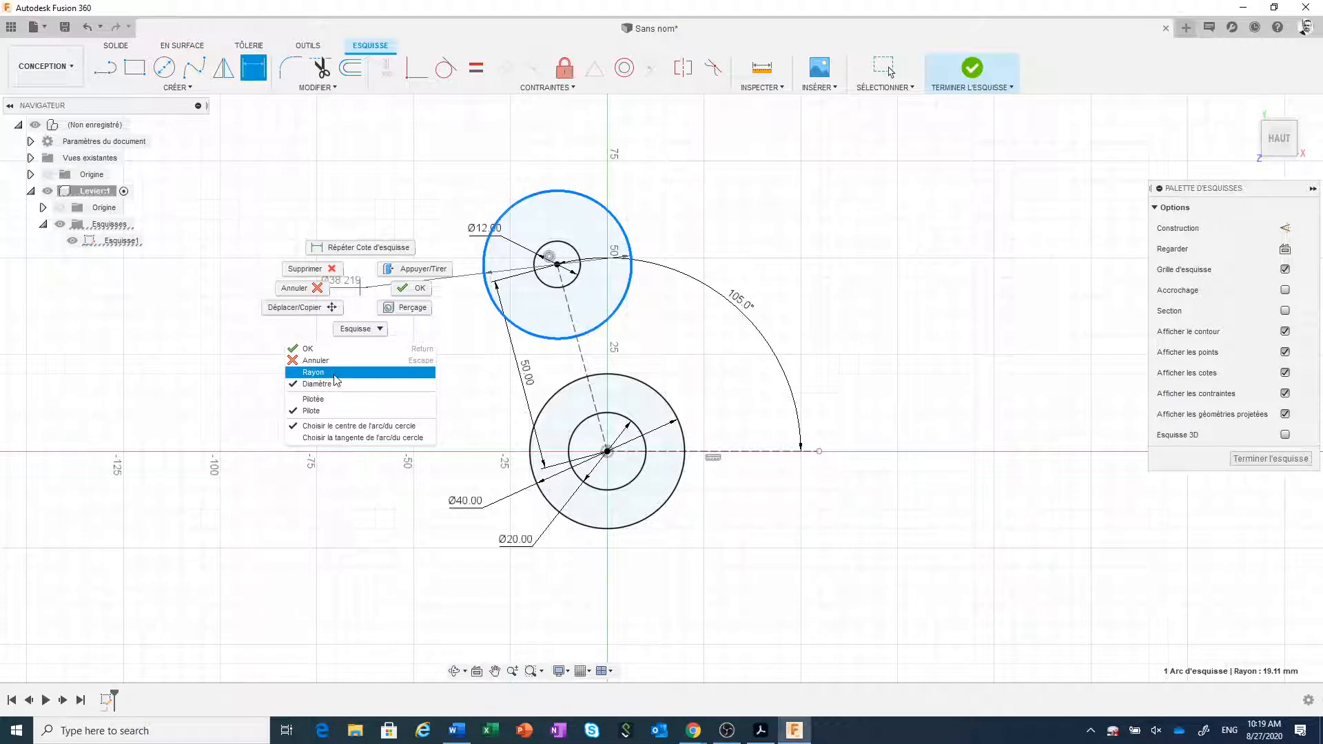
{"action": "left_click", "coordinate": [333, 375]}
{"action": "left_click", "coordinate": [338, 330]}
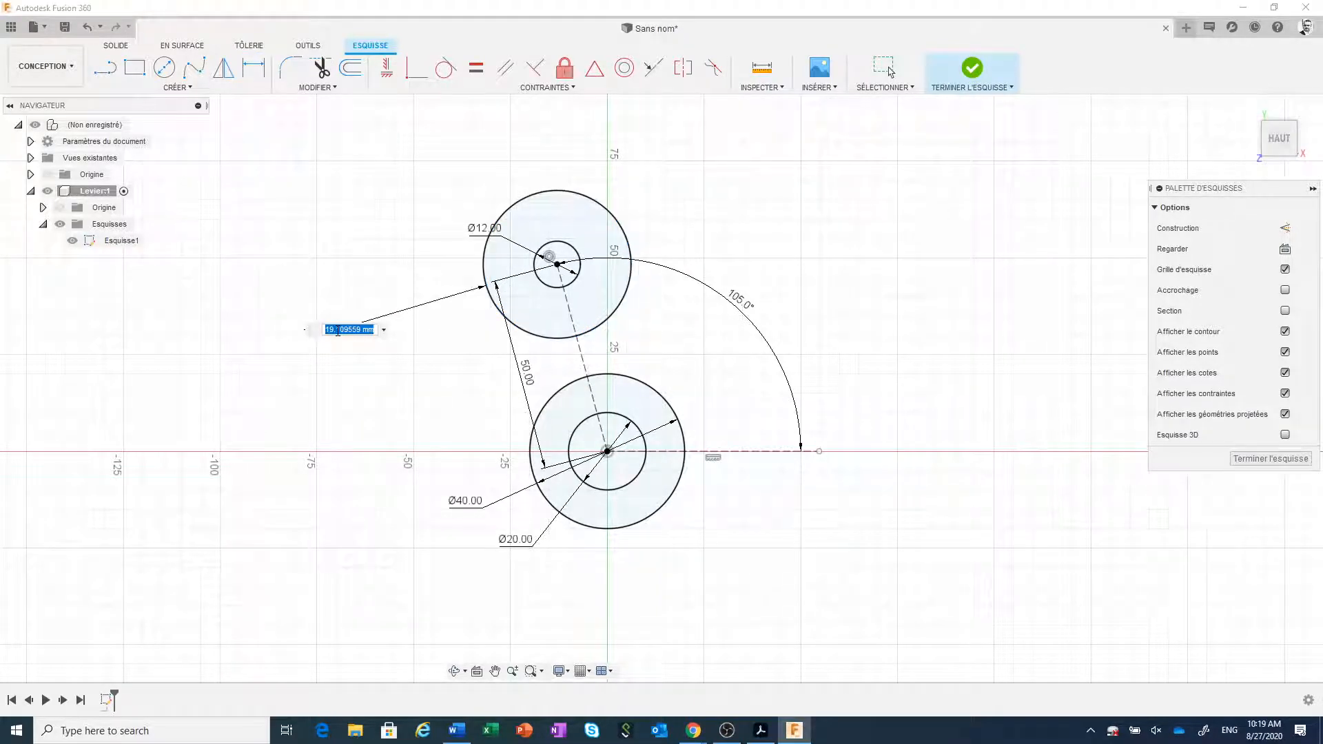
{"action": "type", "text": "20"}
{"action": "key", "text": "Return"}
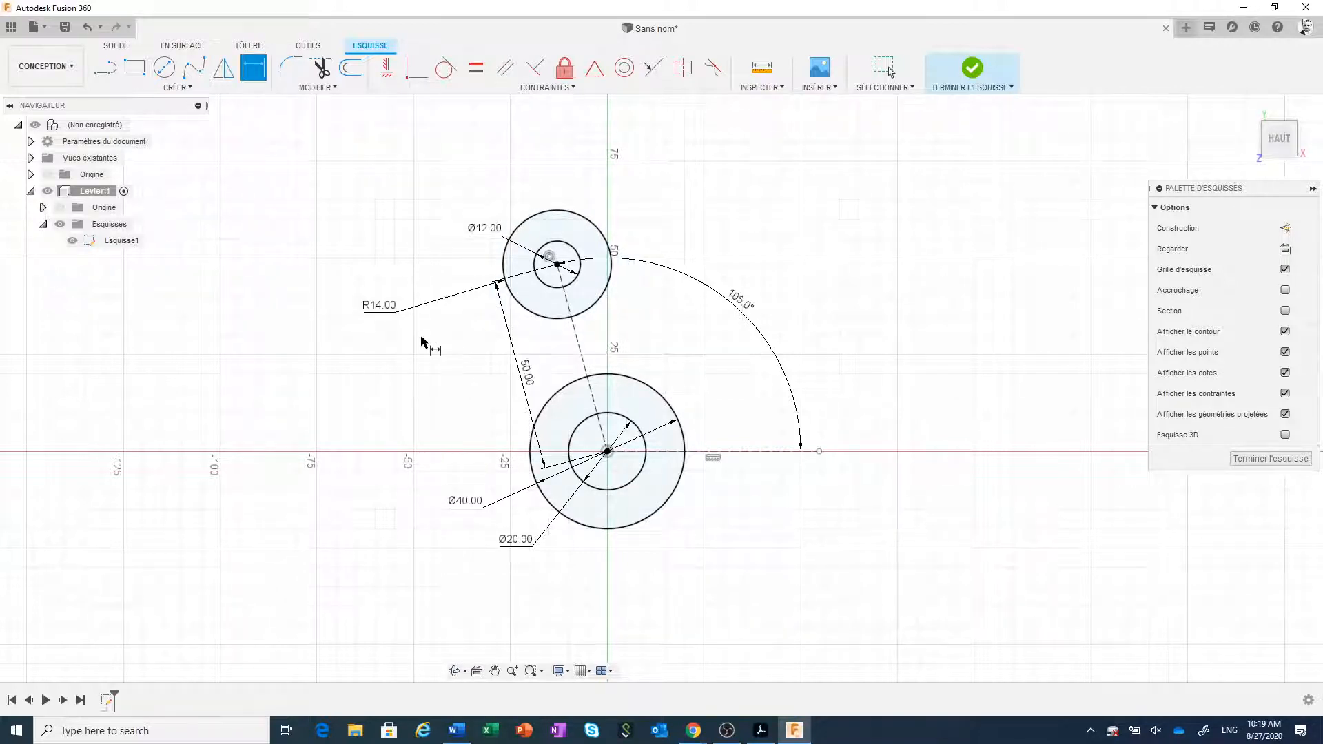
{"action": "key", "text": "Escape"}
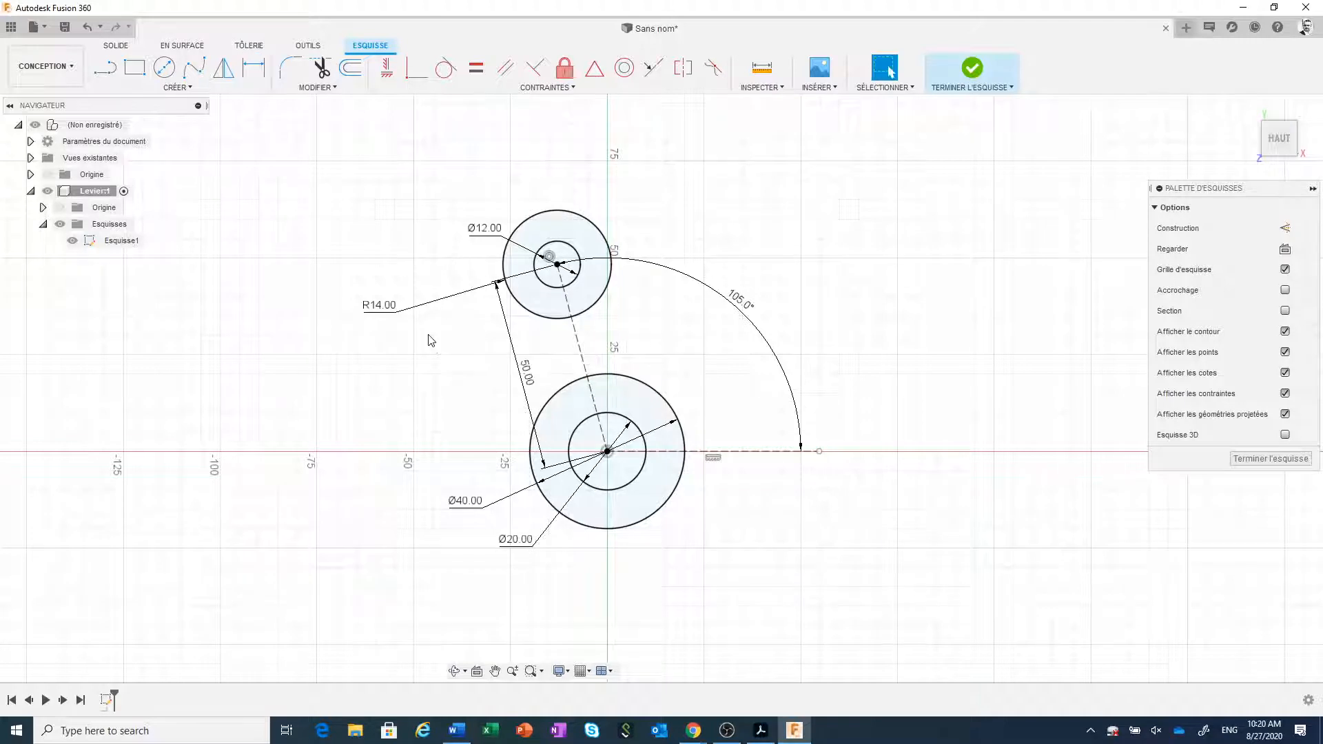
{"action": "left_click_drag", "start_coordinate": [522, 381], "coordinate": [475, 399]}
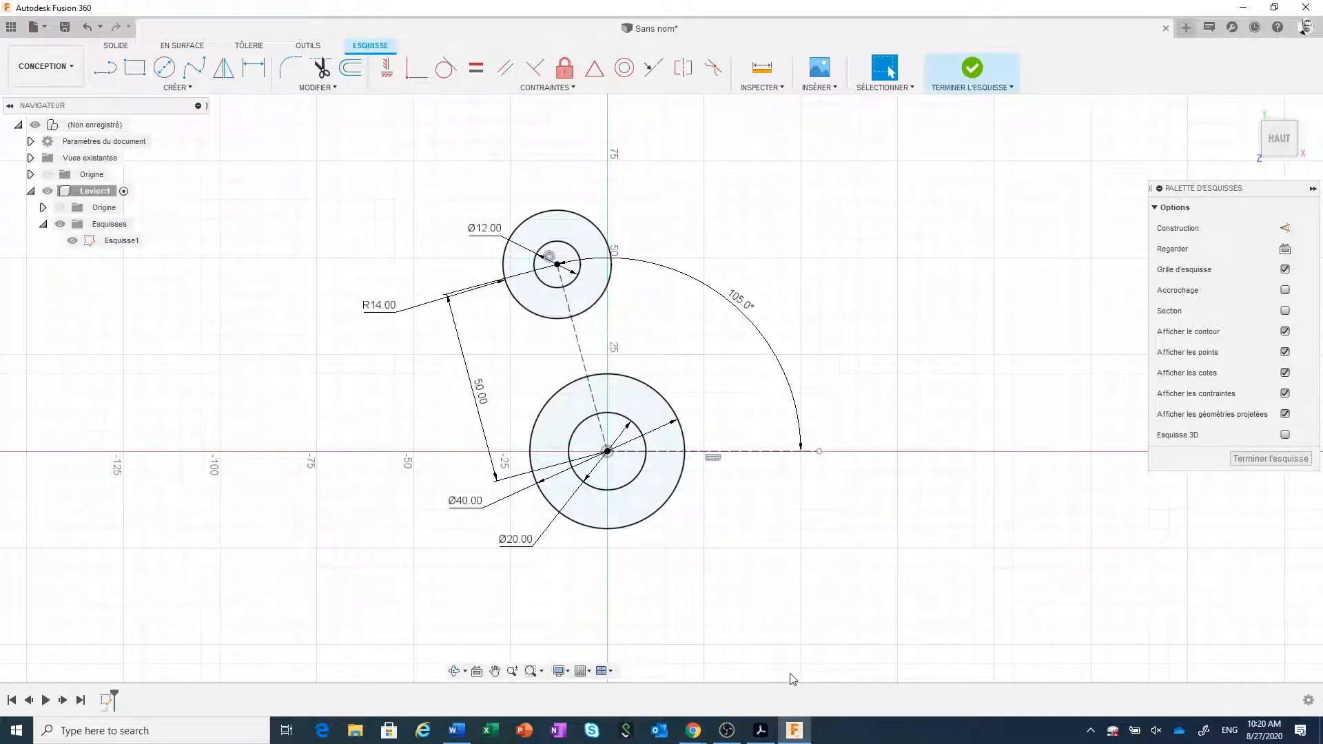
Consult the Toggle Lever drawing in Acrobat for the edge joining the two rounded ends and return to Fusion 360
{"action": "left_click", "coordinate": [762, 730]}
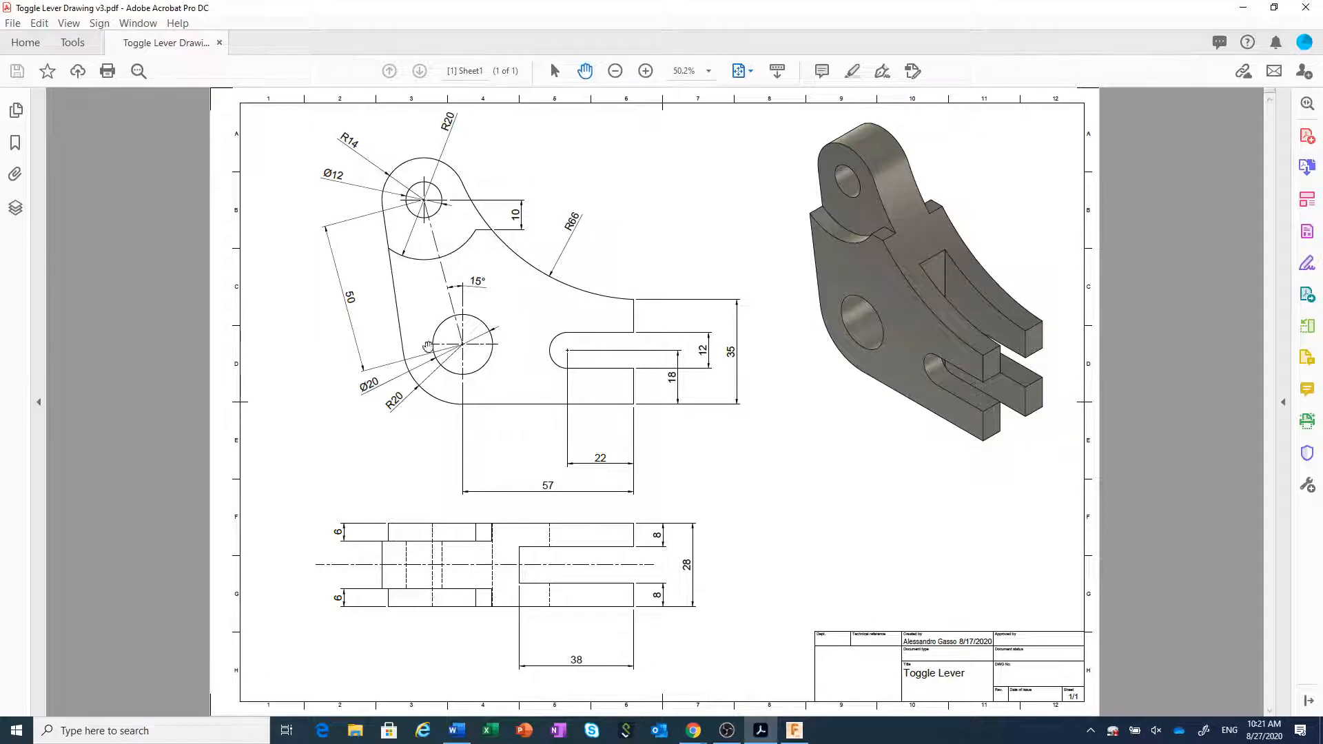
{"action": "mouse_move", "coordinate": [794, 737]}
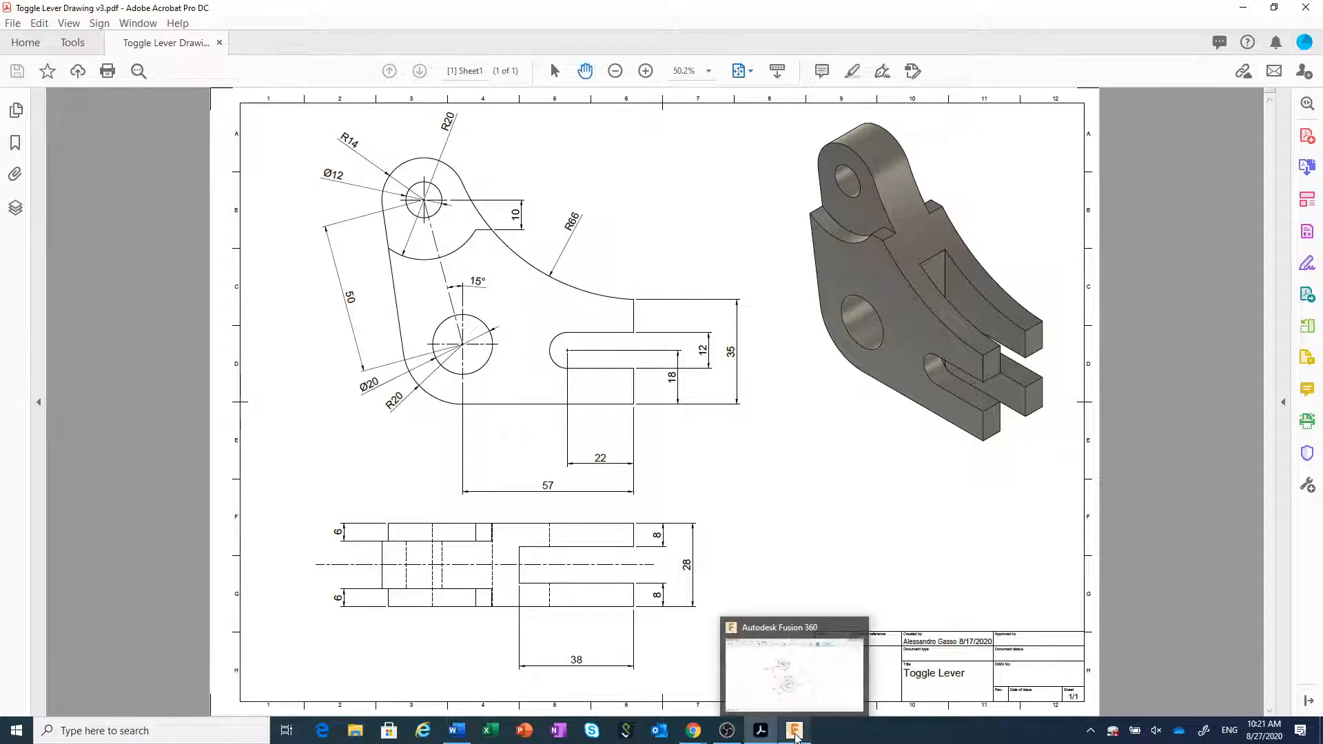
{"action": "left_click", "coordinate": [820, 631]}
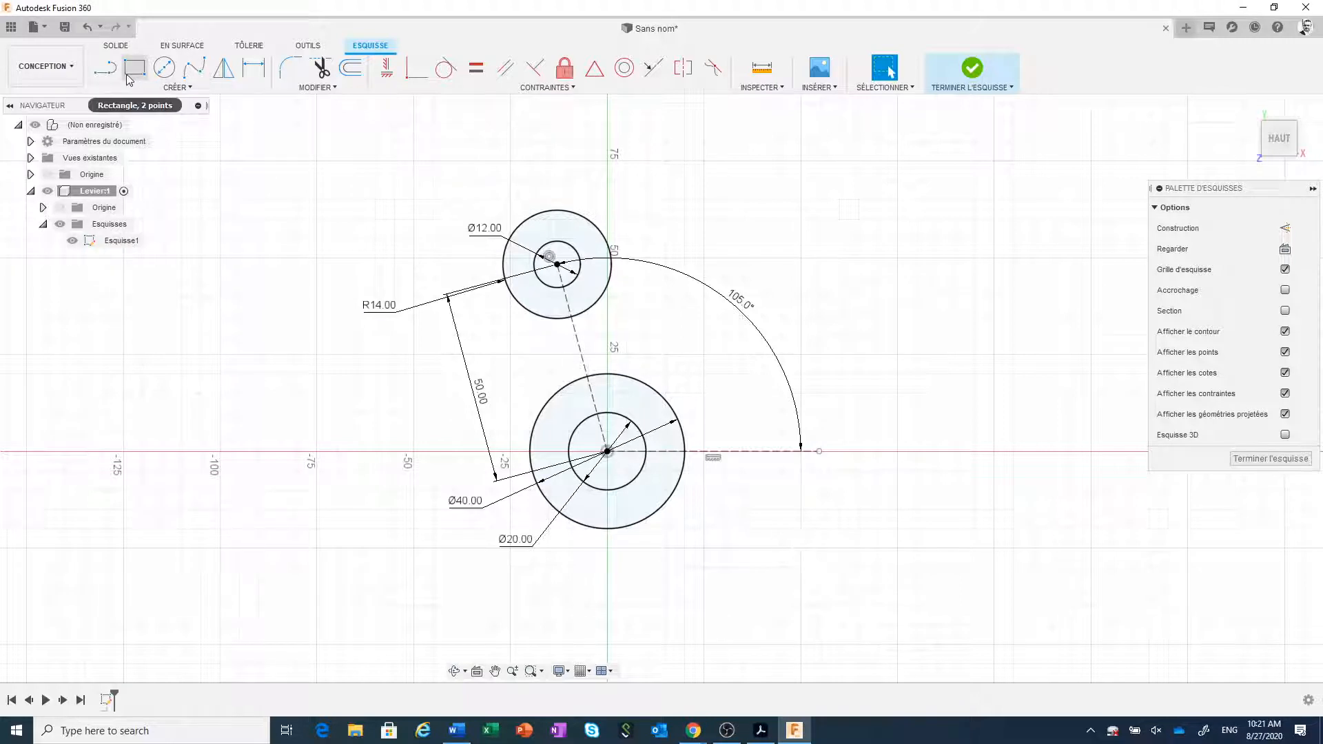
Draw a line about 25 mm long from the 14 mm radius circle to the 40 mm circle, left of the slanted construction line
{"action": "left_click", "coordinate": [105, 69]}
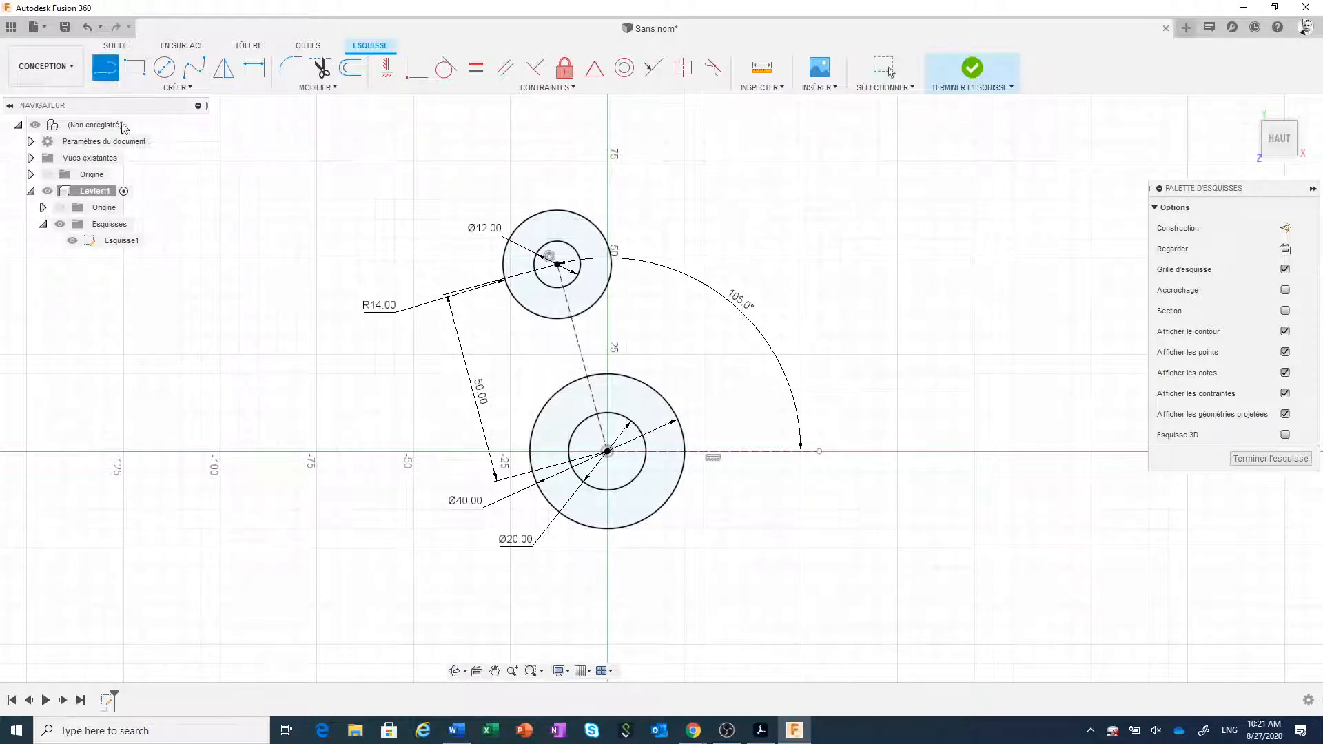
{"action": "left_click", "coordinate": [530, 311]}
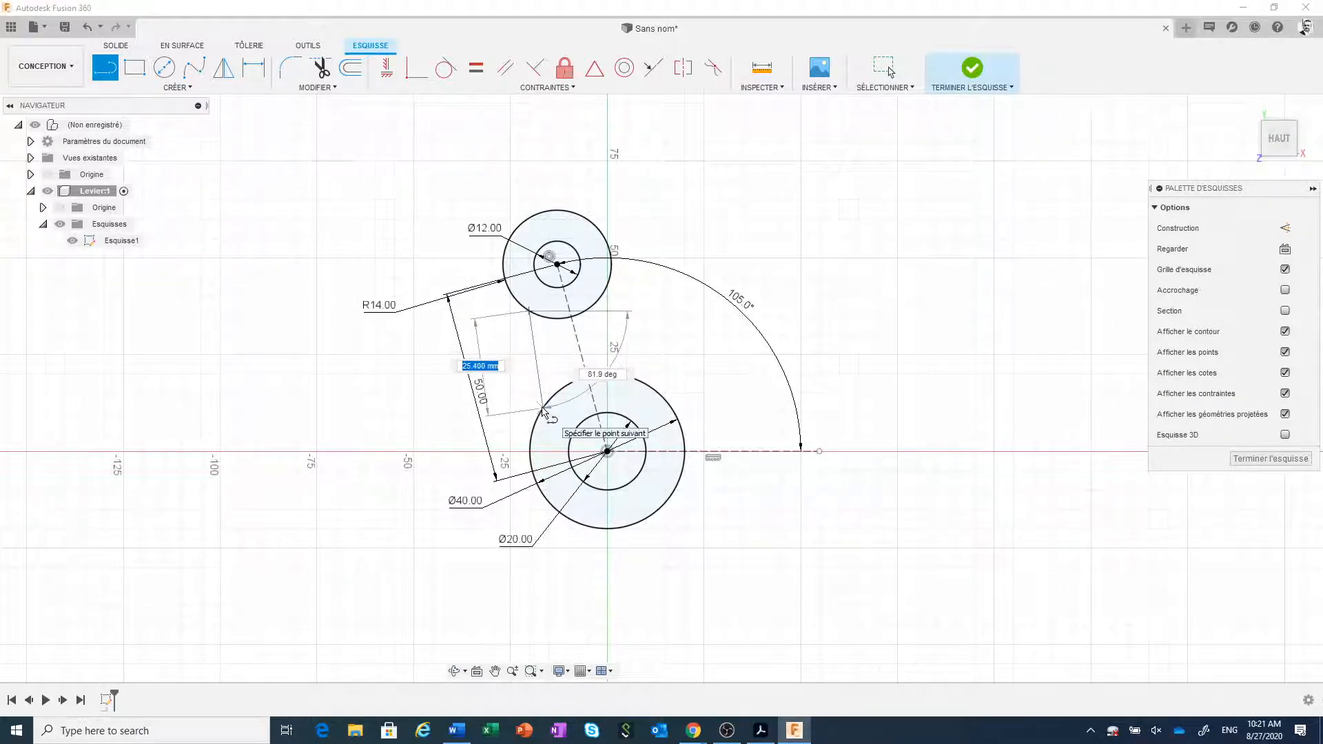
{"action": "right_click", "coordinate": [503, 359]}
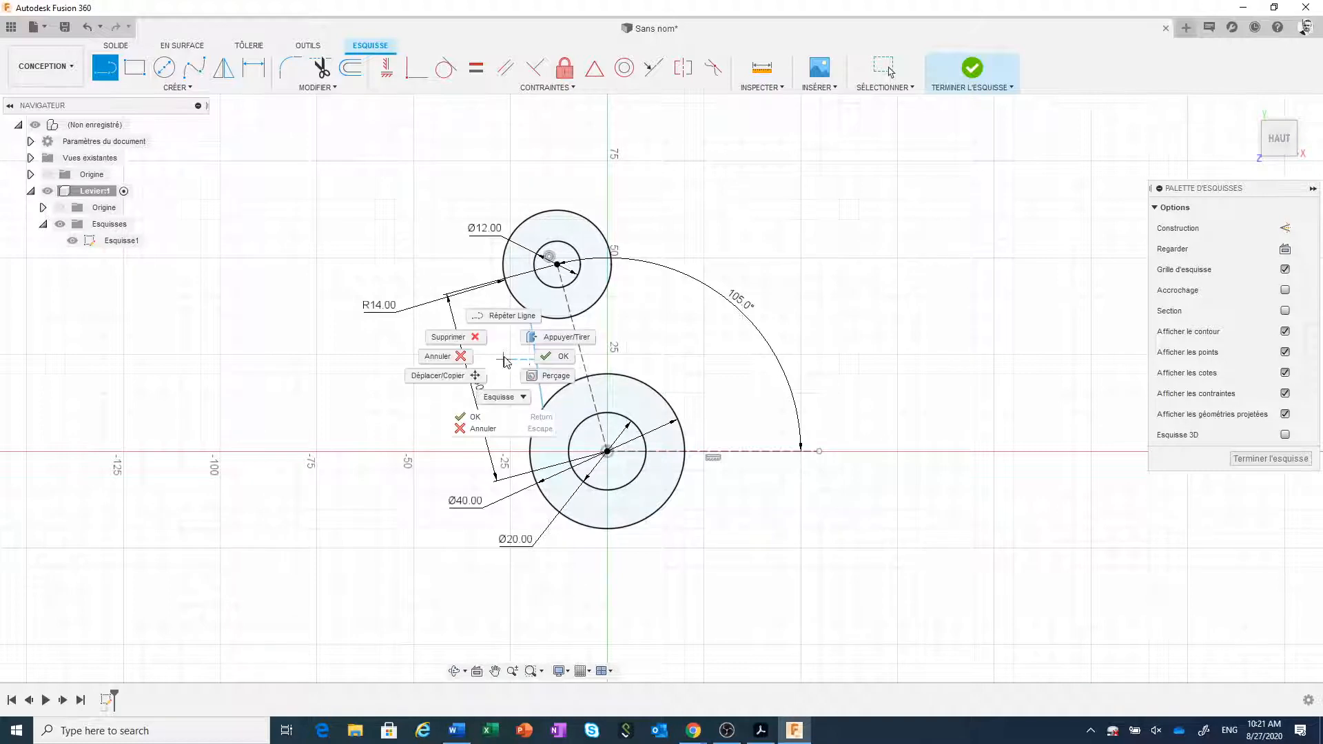
{"action": "left_click", "coordinate": [545, 357]}
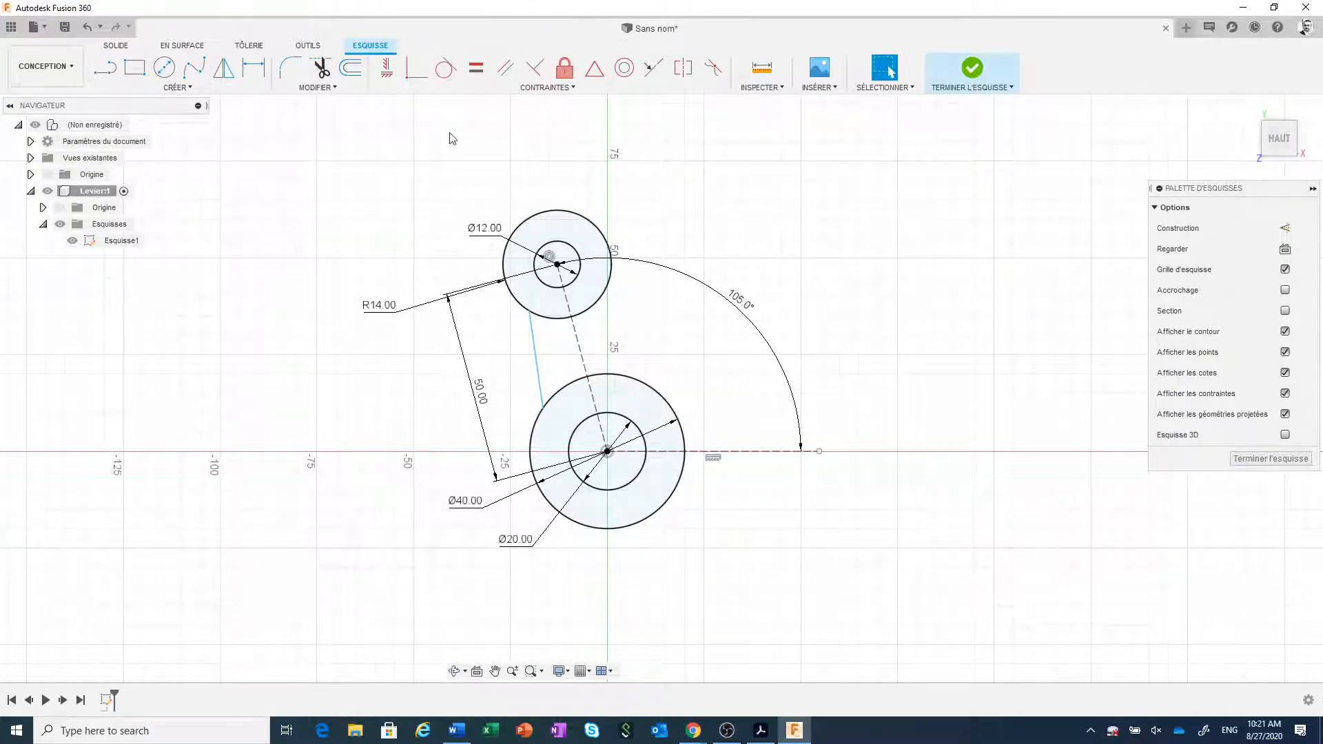
Make the connecting line tangent to the 14 mm radius circle and to the 40 mm circle
{"action": "left_click", "coordinate": [447, 69]}
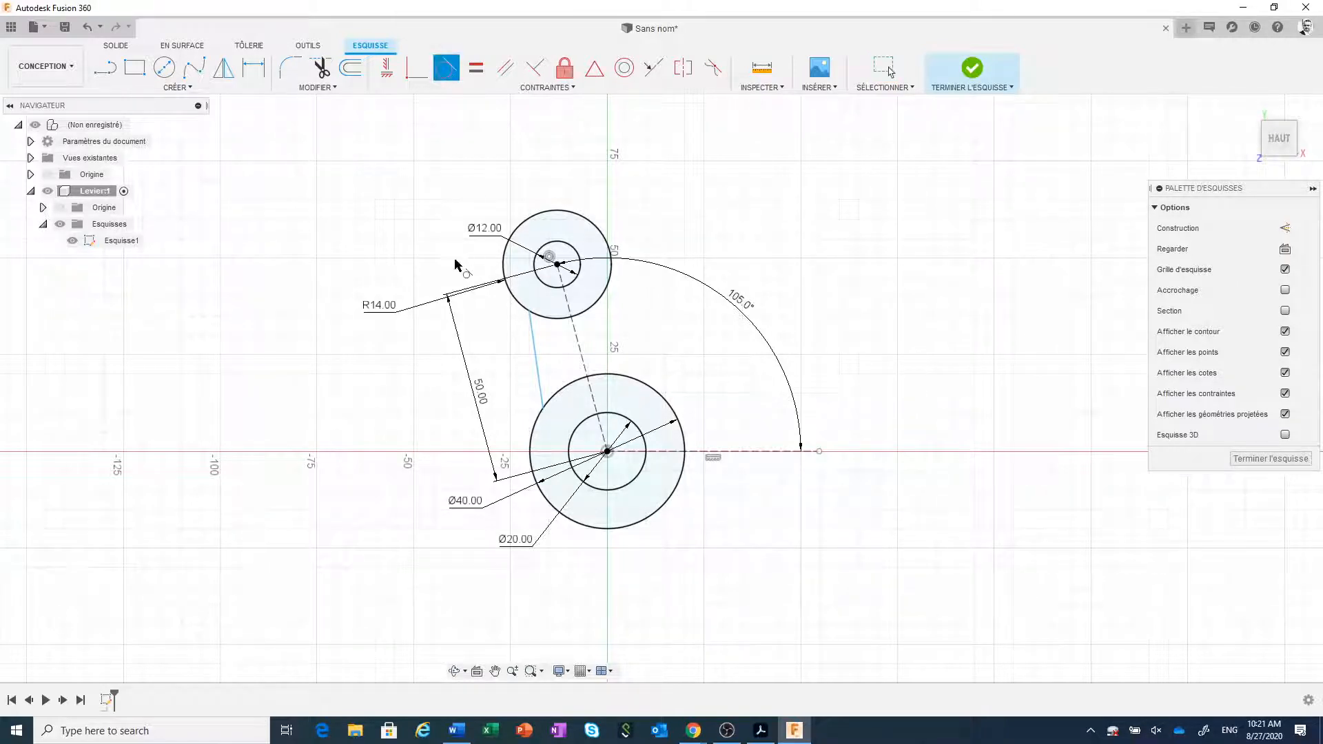
{"action": "left_click", "coordinate": [533, 336]}
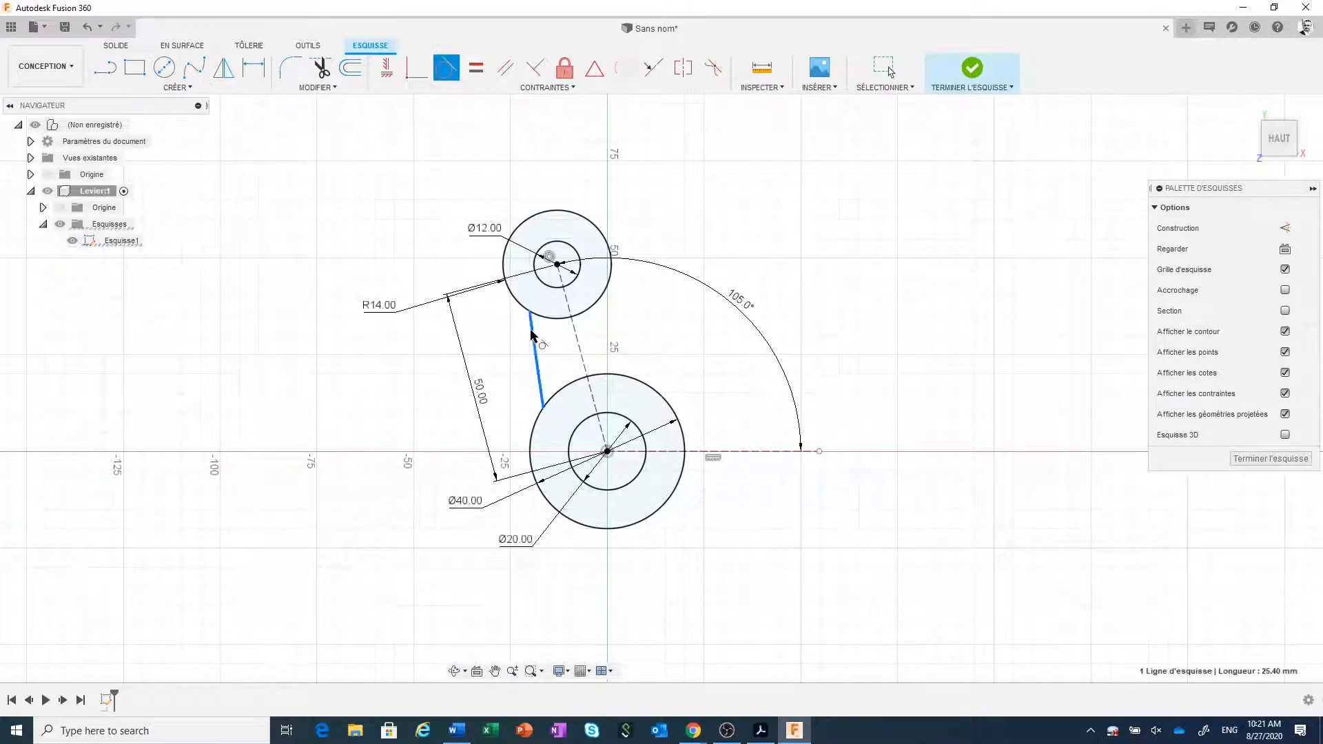
{"action": "left_click", "coordinate": [511, 298]}
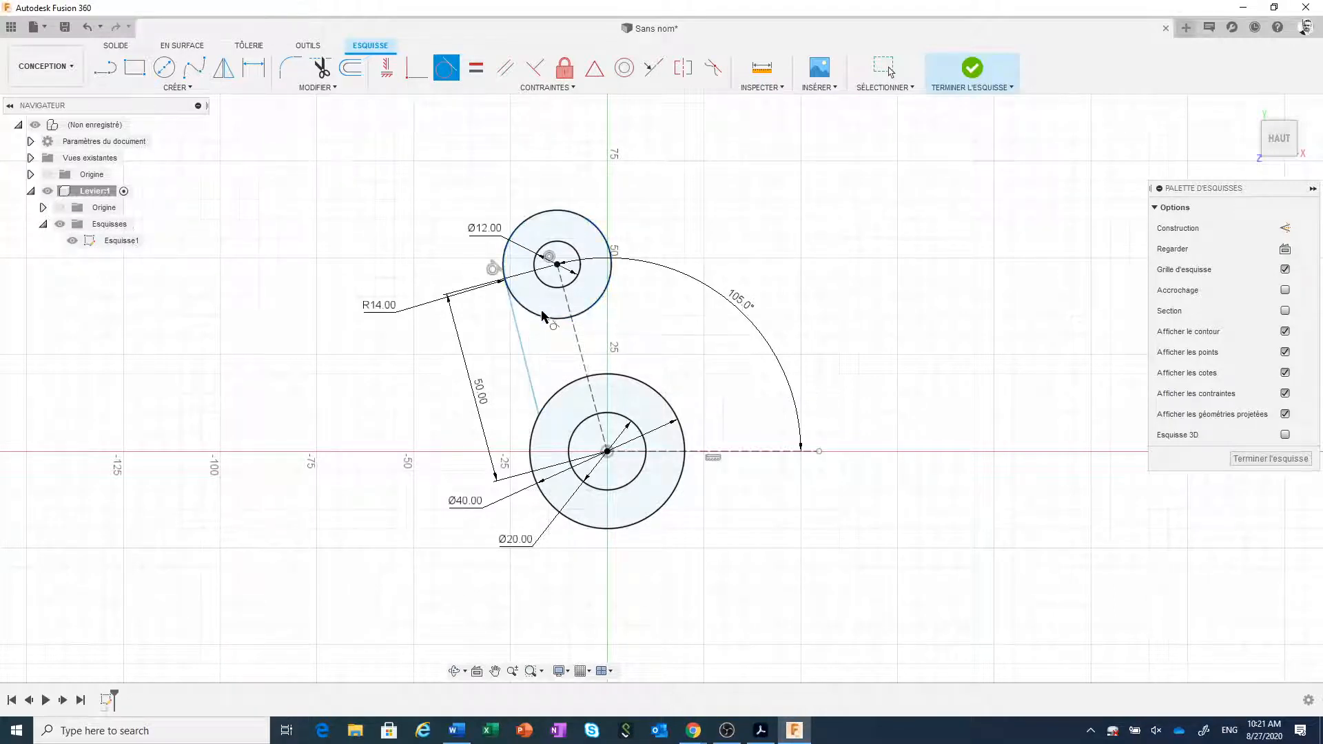
{"action": "left_click", "coordinate": [524, 349]}
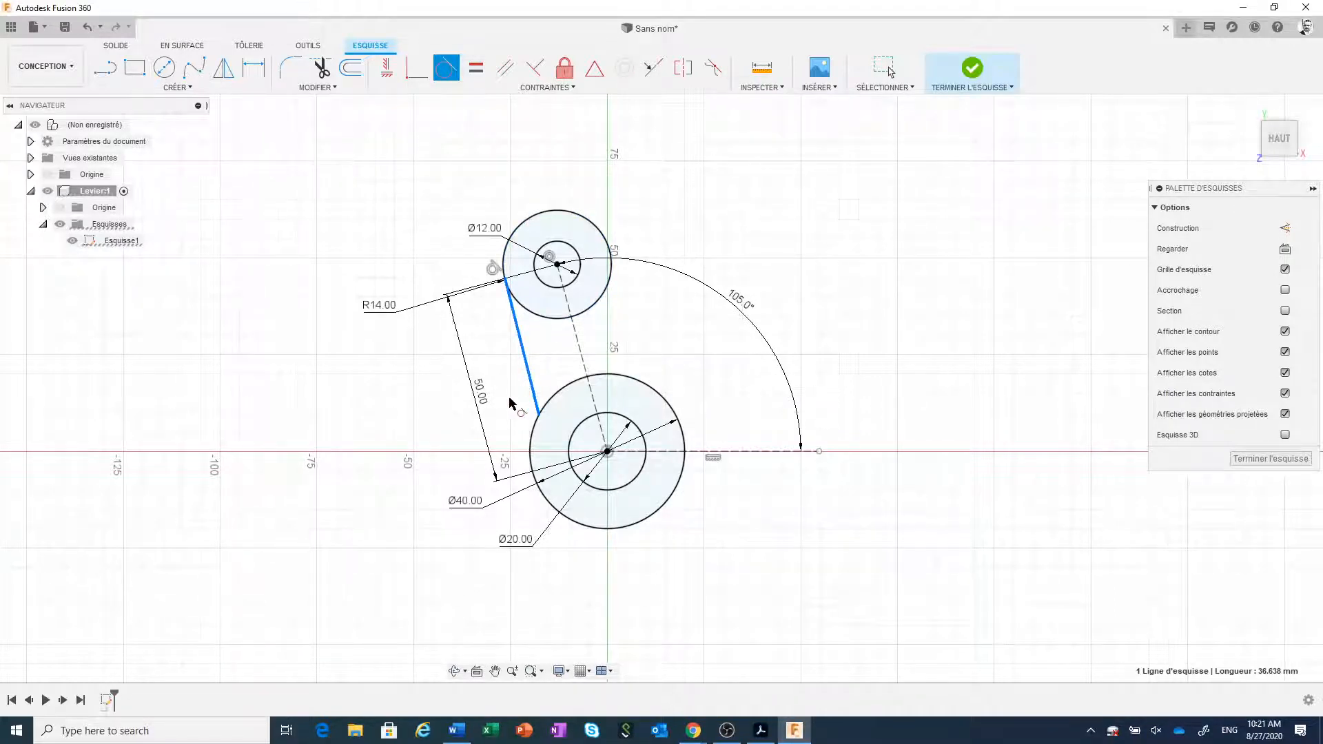
{"action": "left_click", "coordinate": [531, 442]}
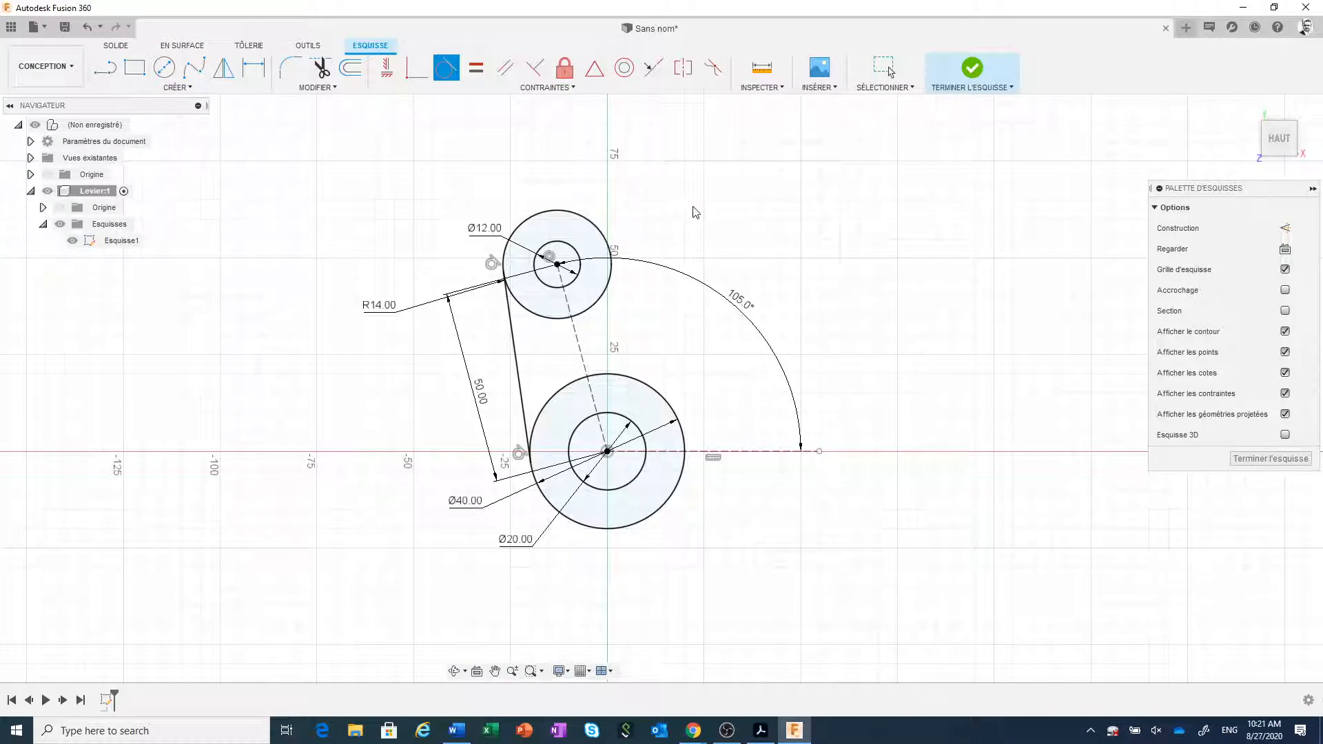
{"action": "key", "text": "Escape"}
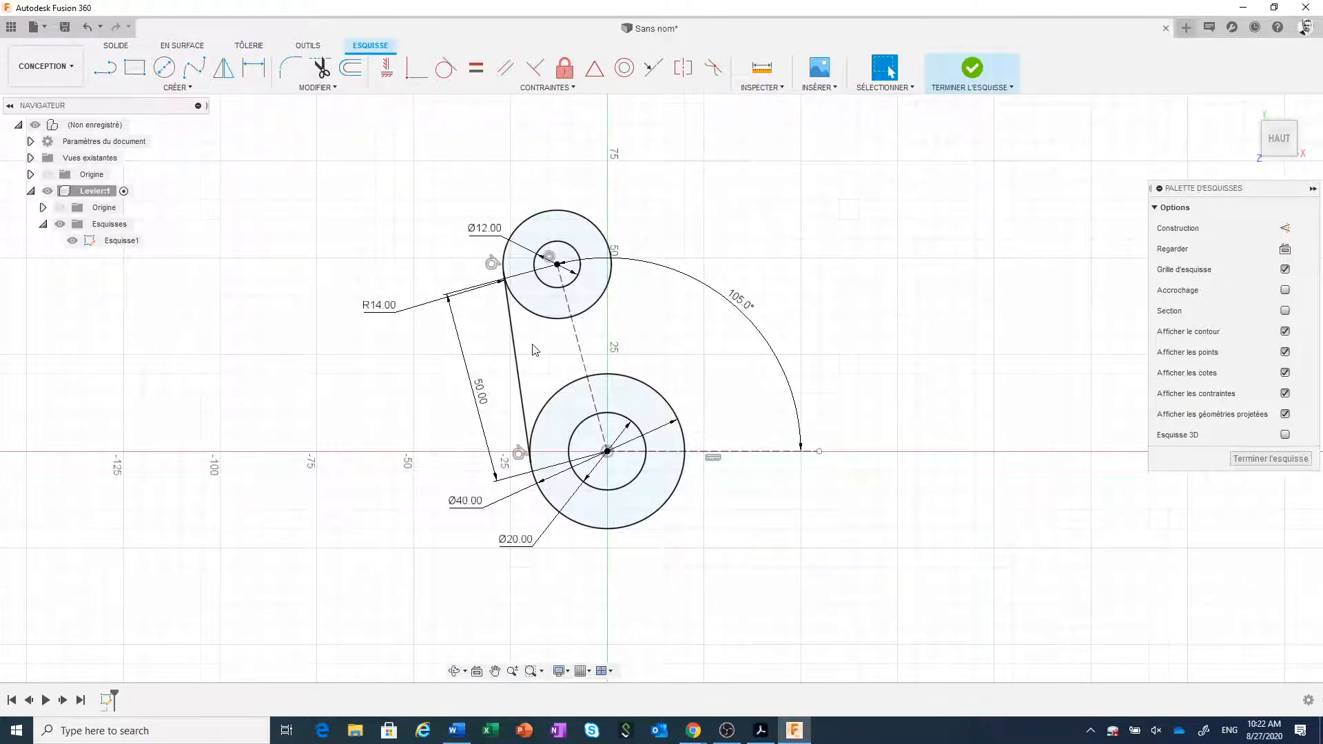
Delete the tangent line connecting the two outer circles
{"action": "left_click", "coordinate": [519, 367]}
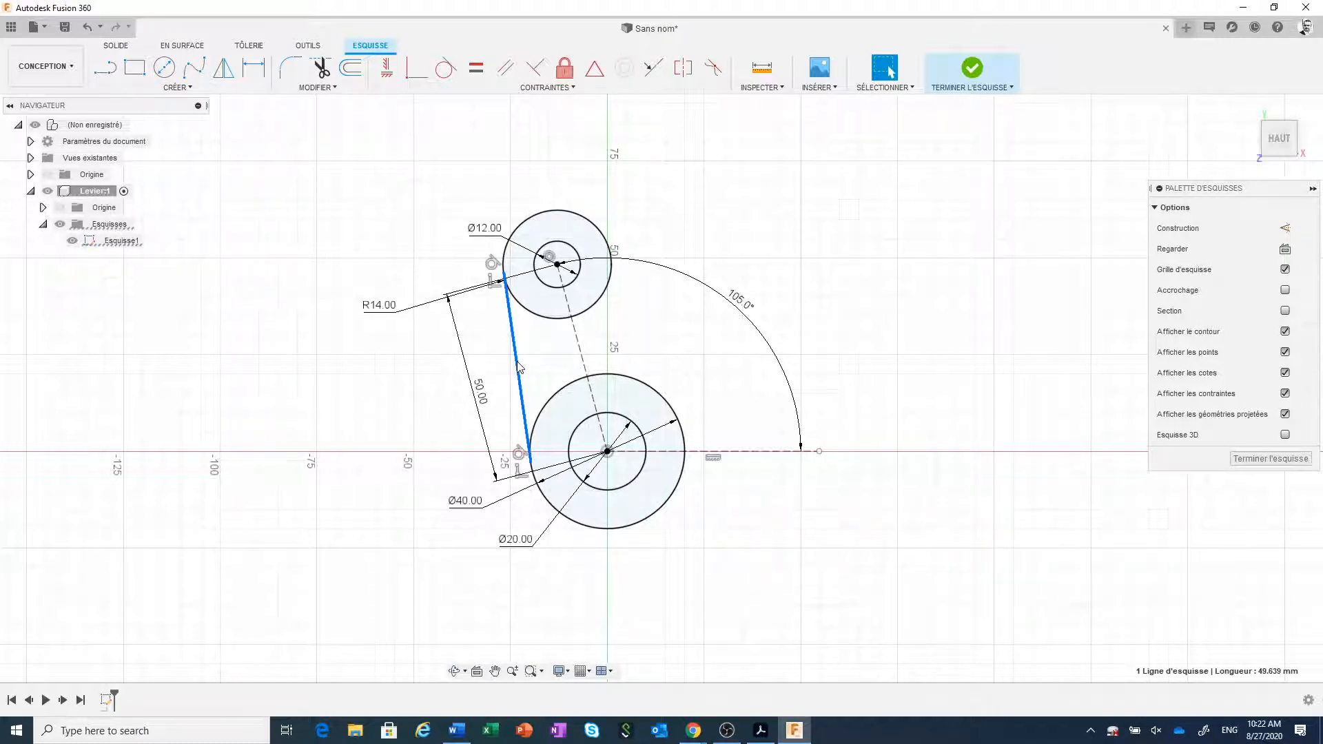
{"action": "right_click", "coordinate": [519, 367]}
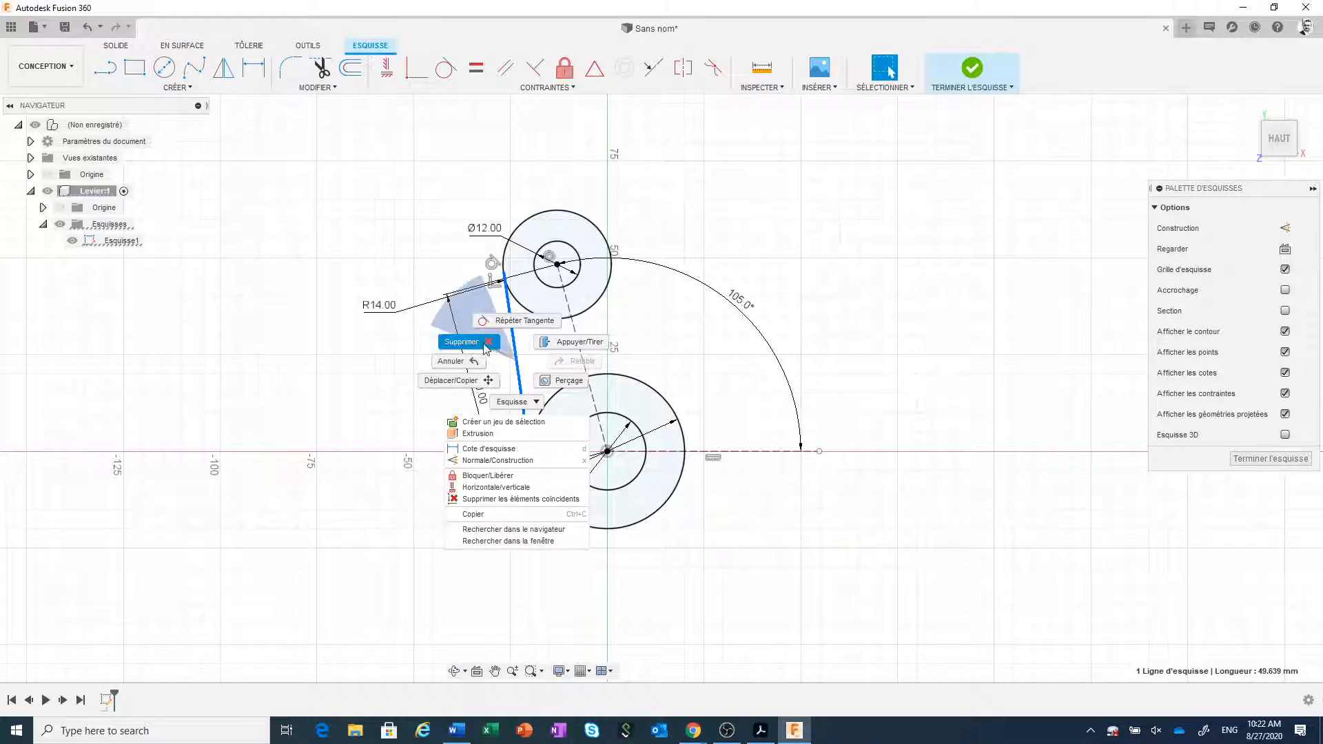
{"action": "left_click", "coordinate": [486, 346]}
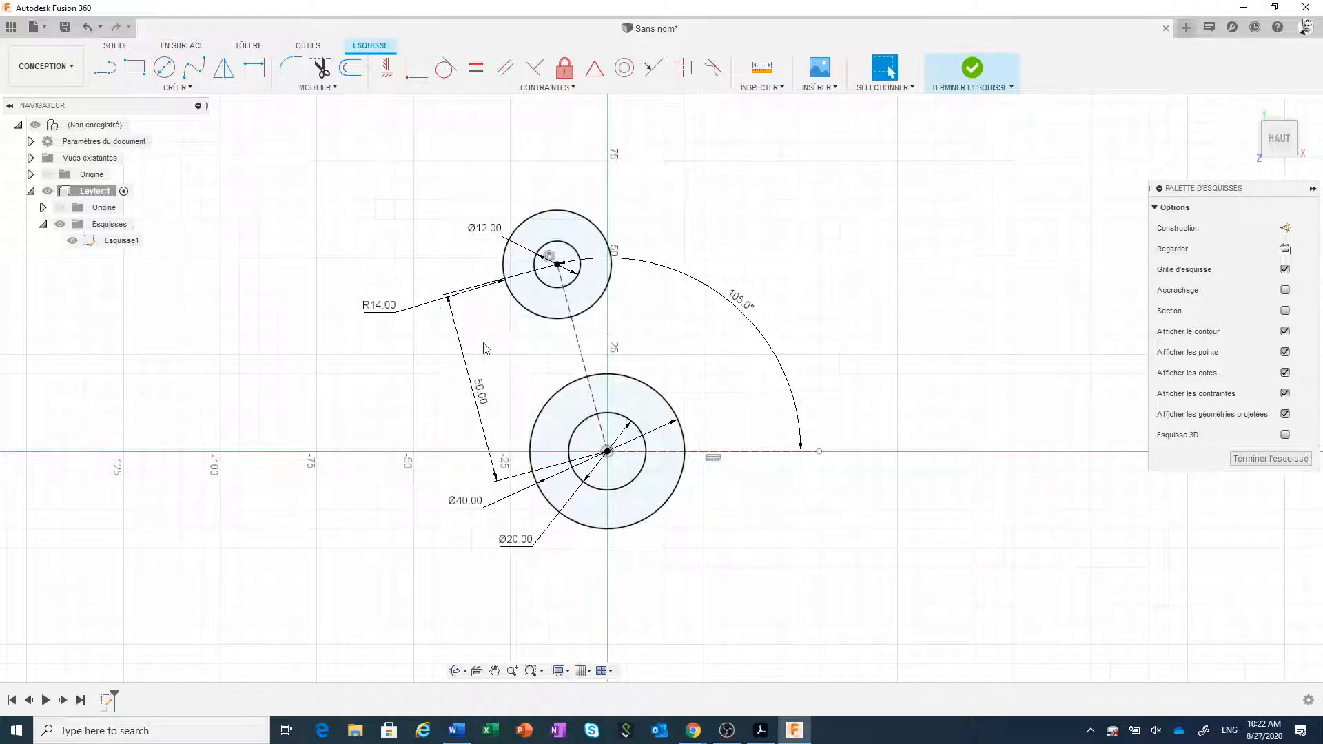
Draw a line about 54 mm long joining the outermost left sides of the 14 mm radius circle and the 40 mm circle
{"action": "left_click", "coordinate": [105, 68]}
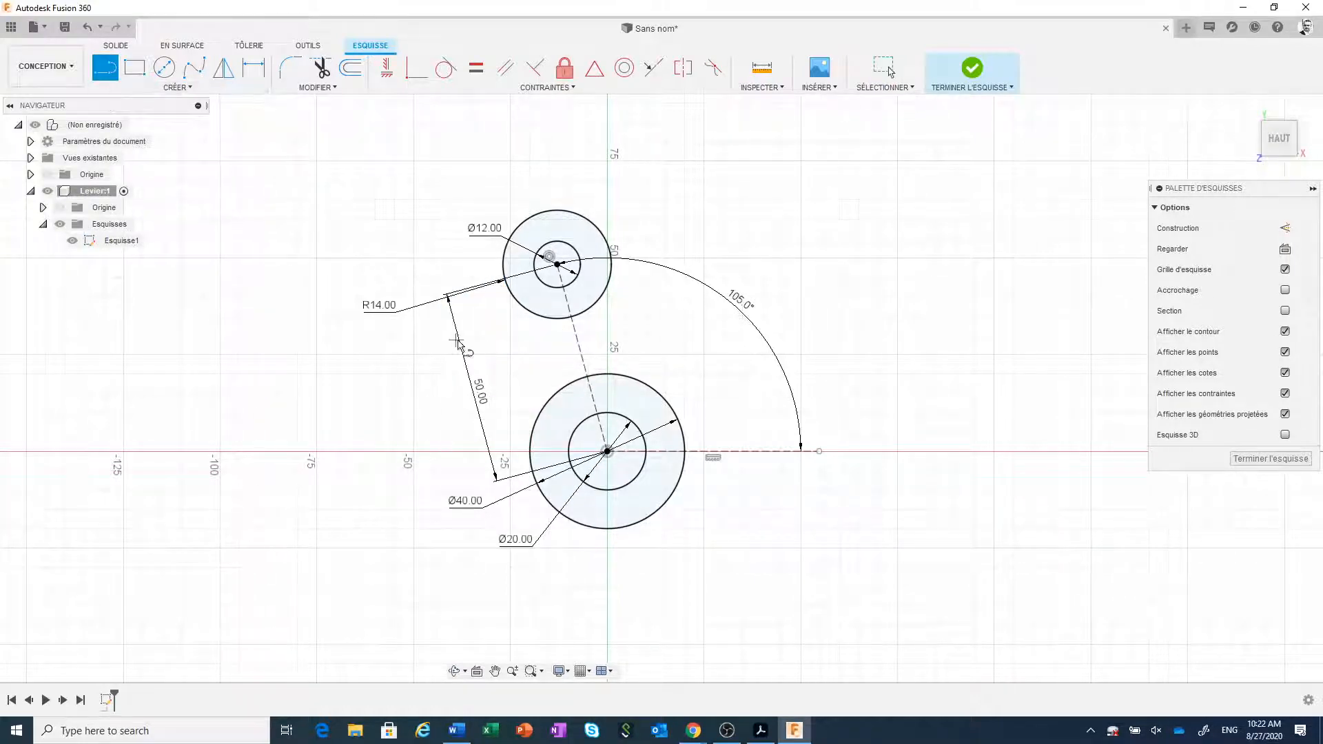
{"action": "left_click", "coordinate": [505, 270]}
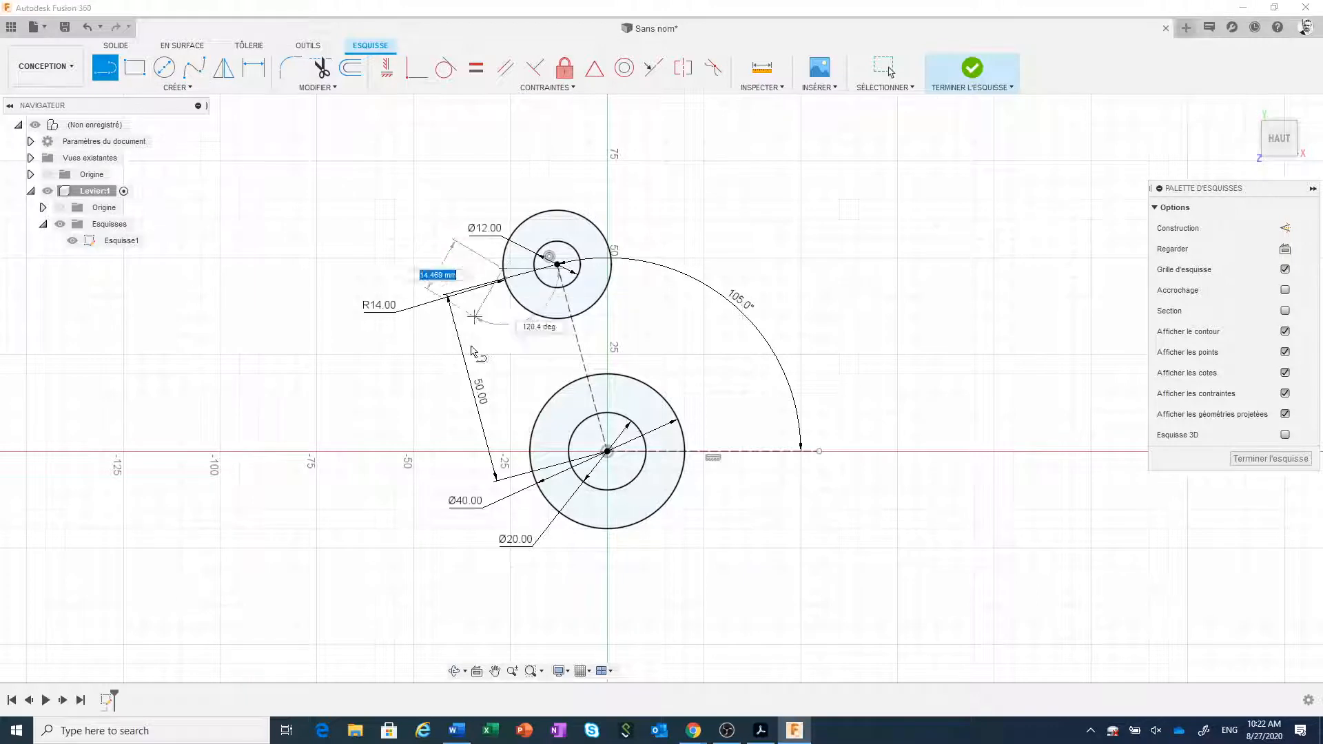
{"action": "left_click", "coordinate": [532, 476]}
{"action": "right_click", "coordinate": [499, 370]}
{"action": "left_click", "coordinate": [541, 372]}
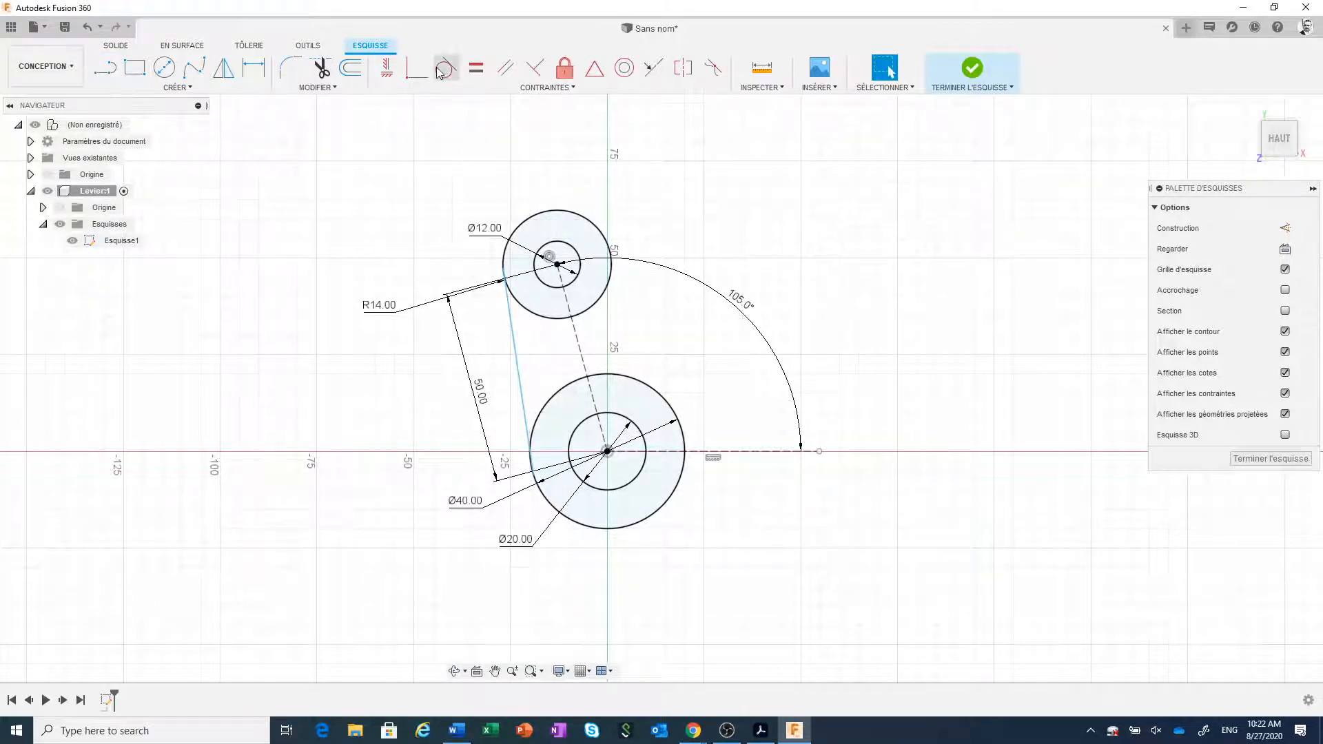
Constrain the redrawn outer line tangent to the 14 mm radius circle and the 40 mm circle
{"action": "left_click", "coordinate": [444, 69]}
{"action": "left_click", "coordinate": [520, 386]}
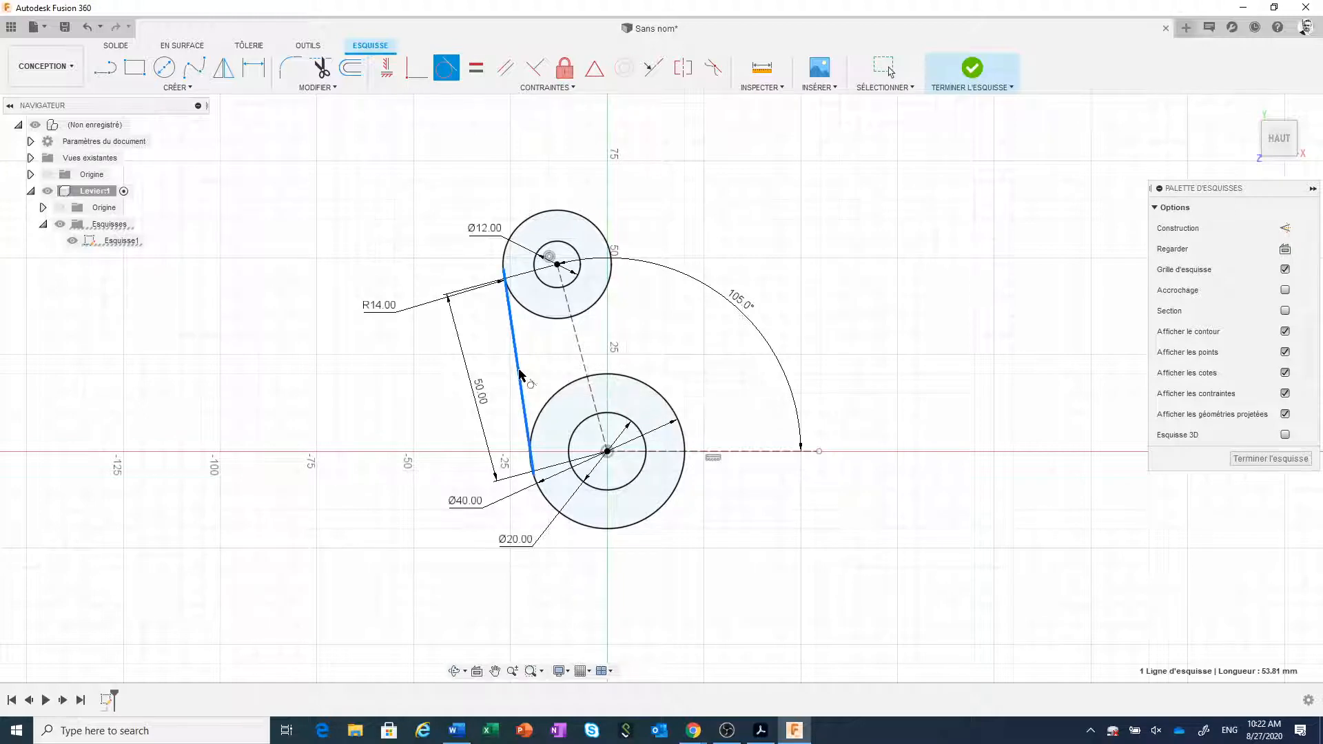
{"action": "left_click", "coordinate": [502, 255]}
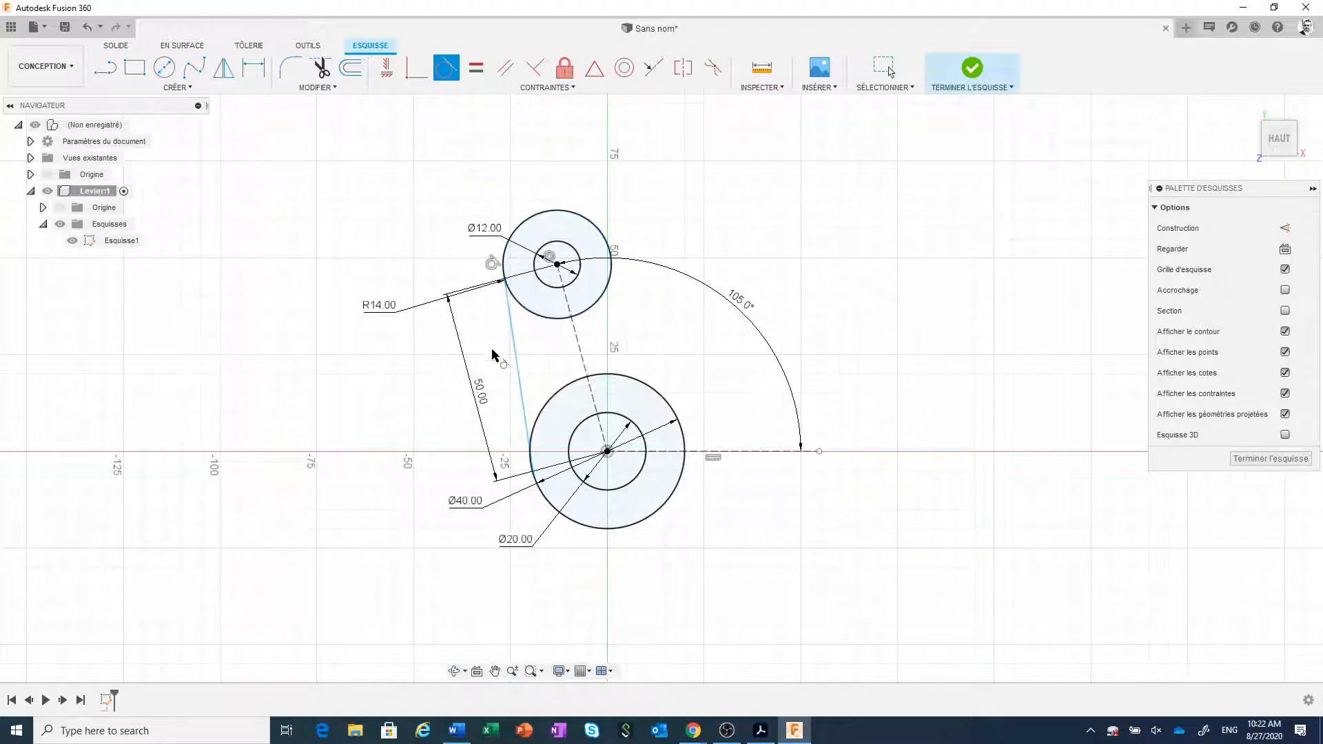
{"action": "left_click", "coordinate": [514, 366]}
{"action": "left_click", "coordinate": [545, 504]}
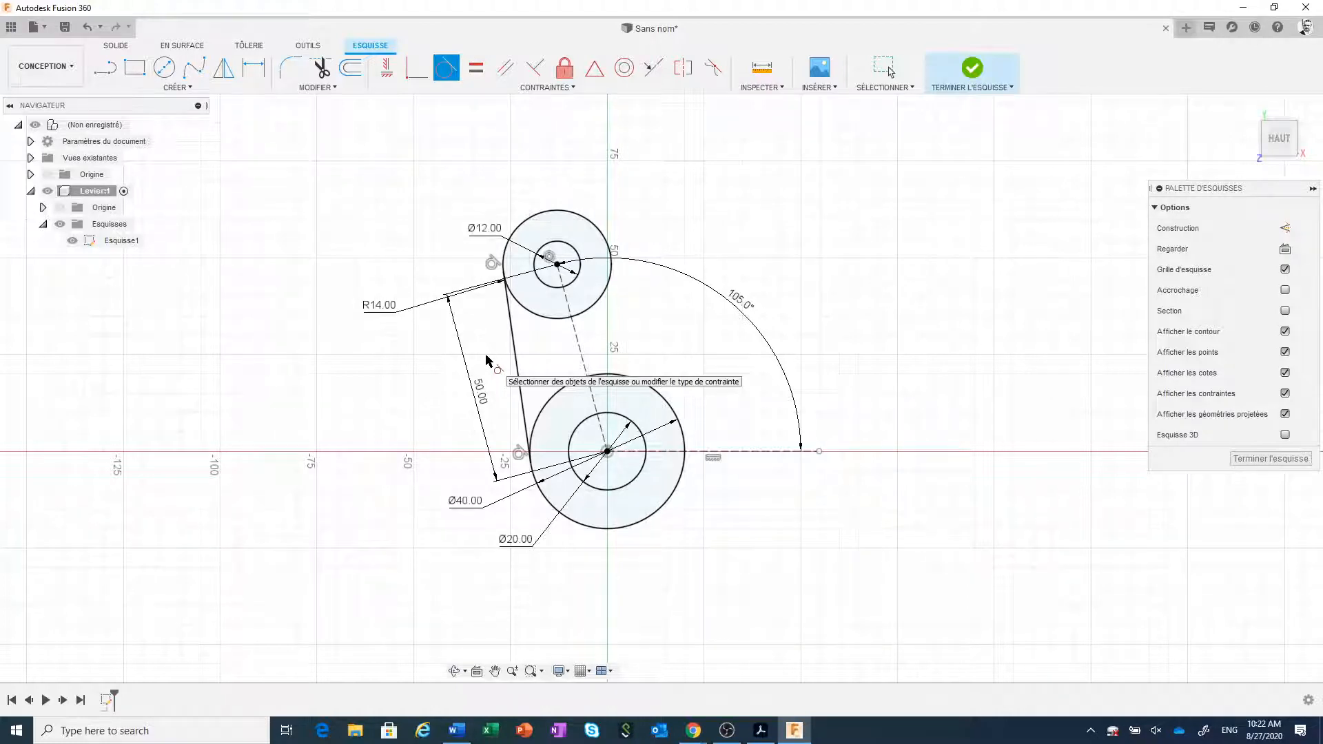
{"action": "key", "text": "Escape"}
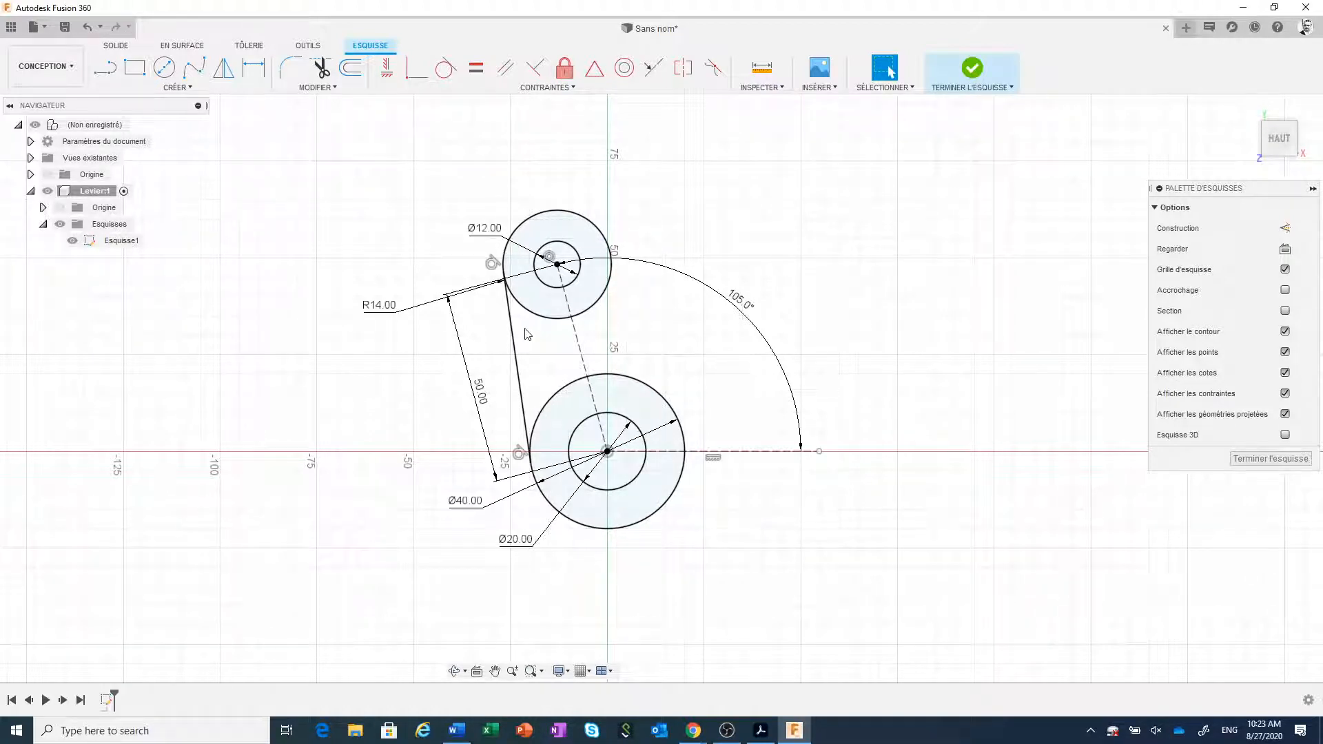
Delete the outer line joining the left sides of the 14 mm radius circle and the 40 mm circle
{"action": "left_click", "coordinate": [89, 26]}
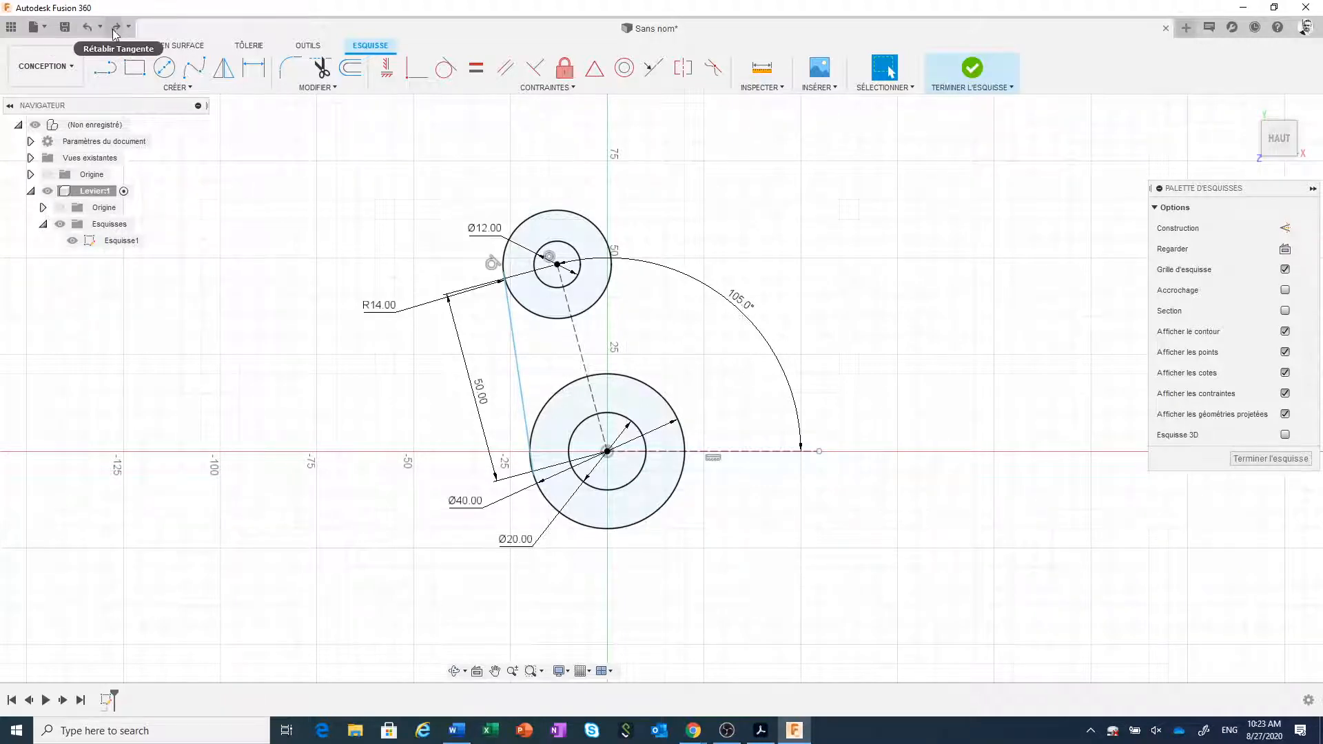
{"action": "left_click", "coordinate": [117, 29]}
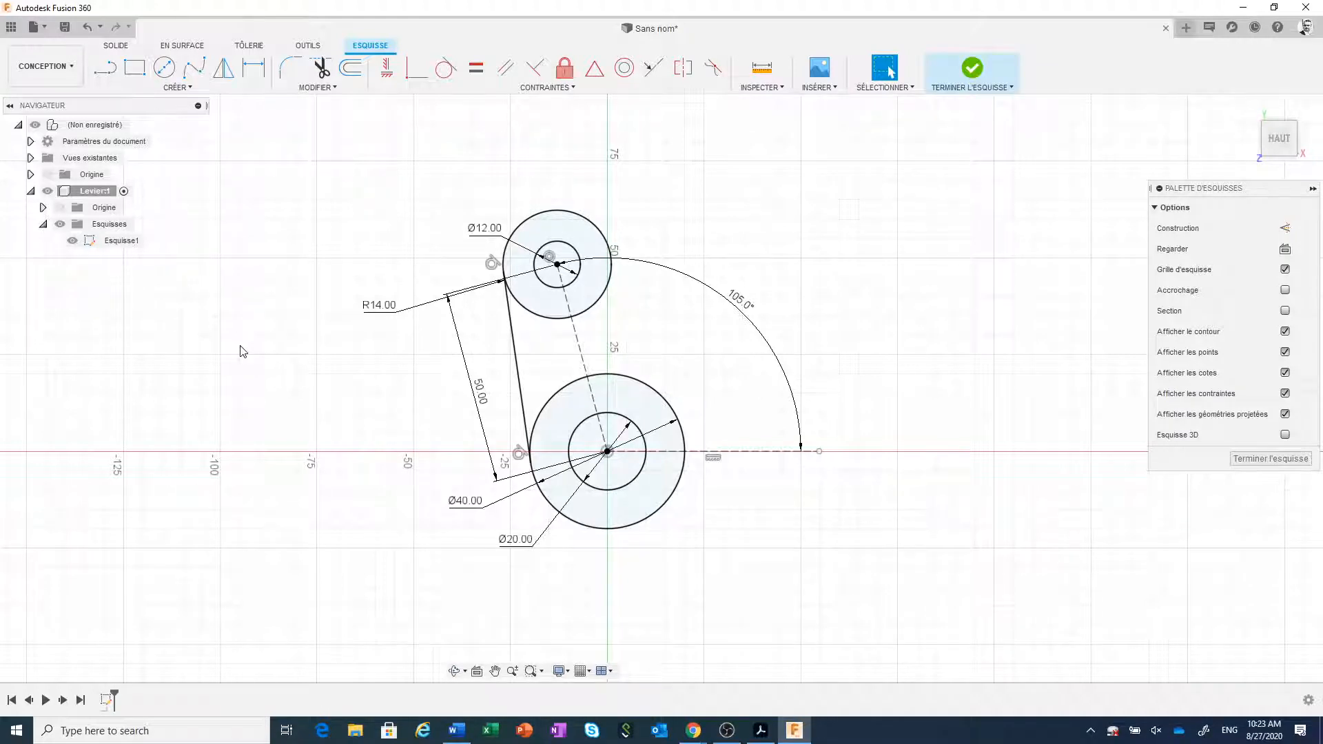
{"action": "left_click", "coordinate": [518, 352]}
{"action": "right_click", "coordinate": [518, 351]}
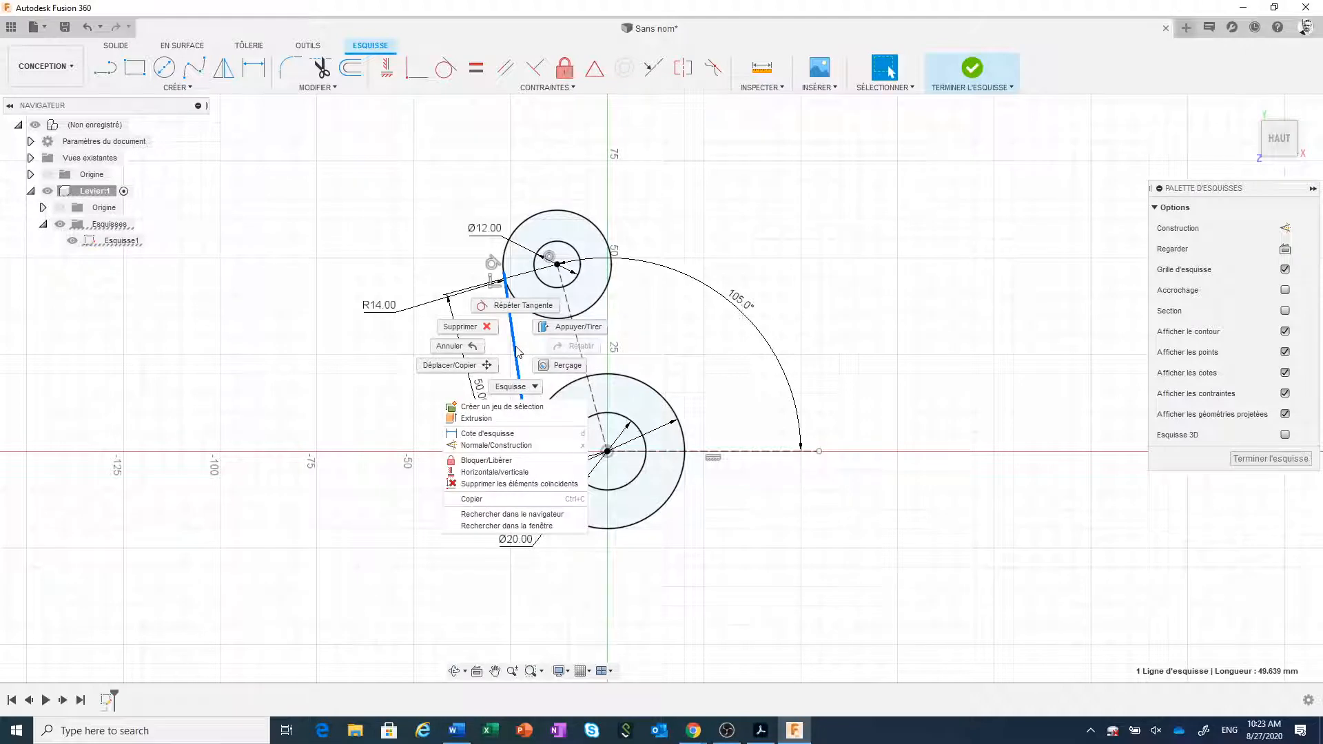
{"action": "left_click", "coordinate": [486, 333]}
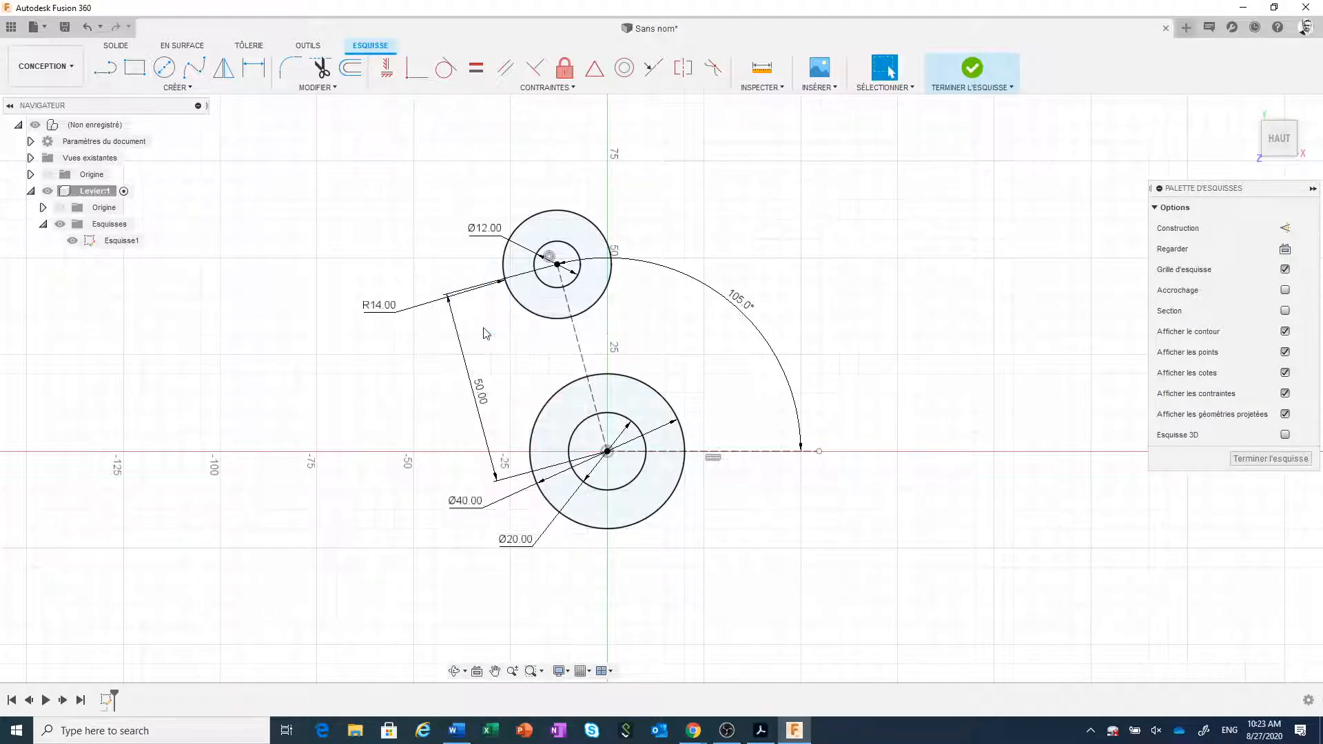
Draw a line about 49.6 mm long, tangent to the left sides of the 14 mm radius circle and the 40 mm circle
{"action": "left_click", "coordinate": [107, 69]}
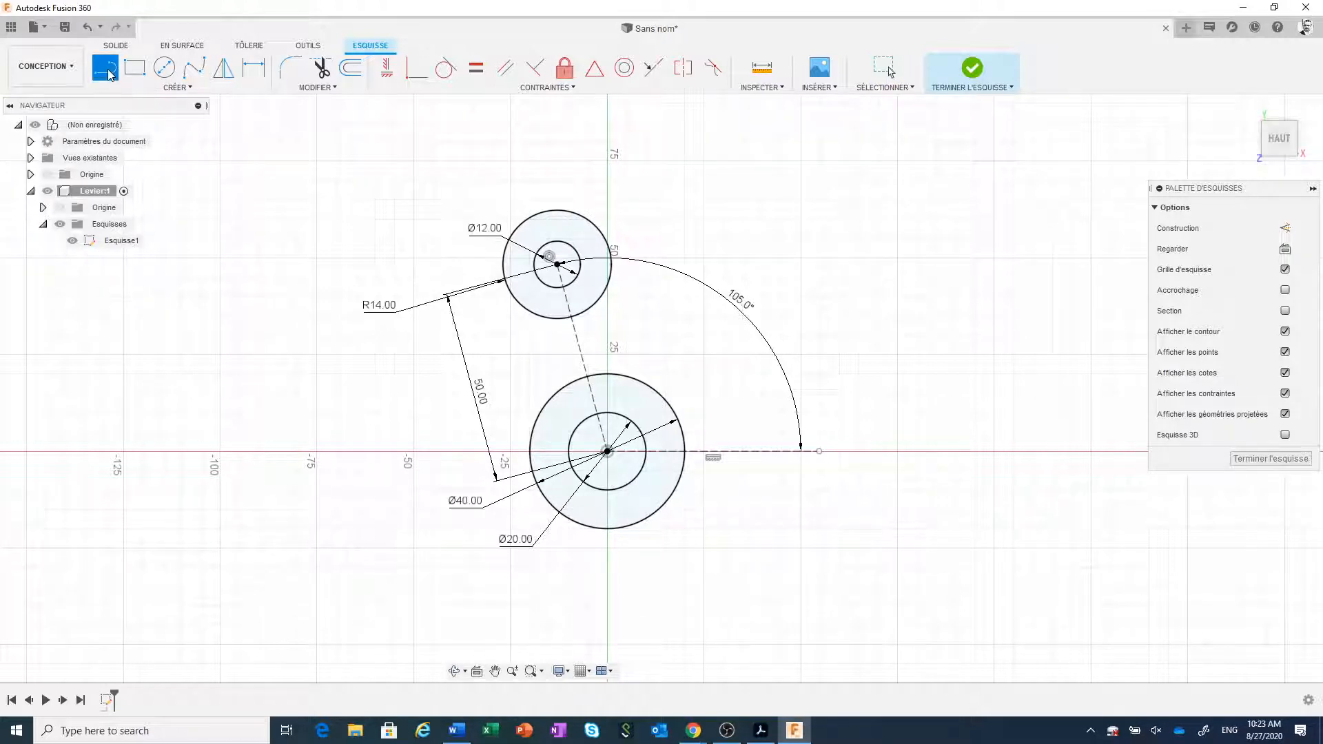
{"action": "left_click", "coordinate": [504, 270]}
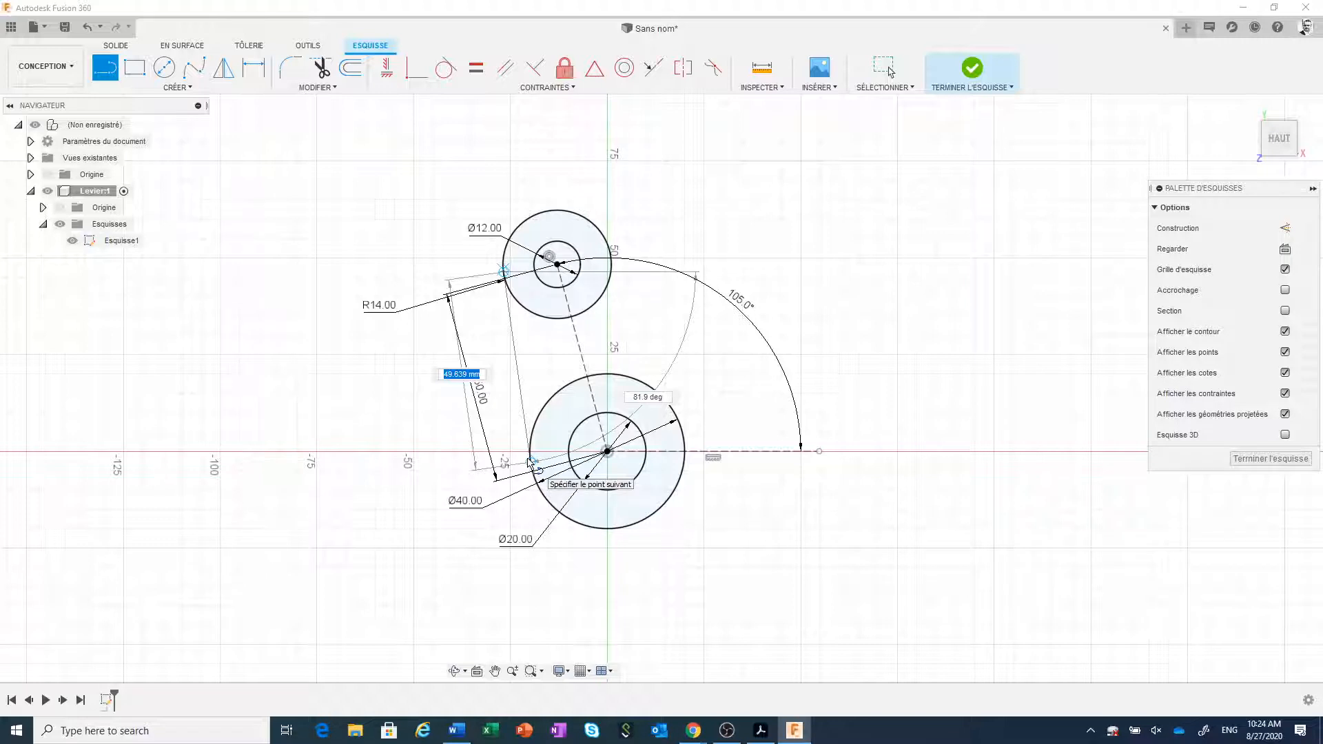
{"action": "double_click", "coordinate": [529, 462]}
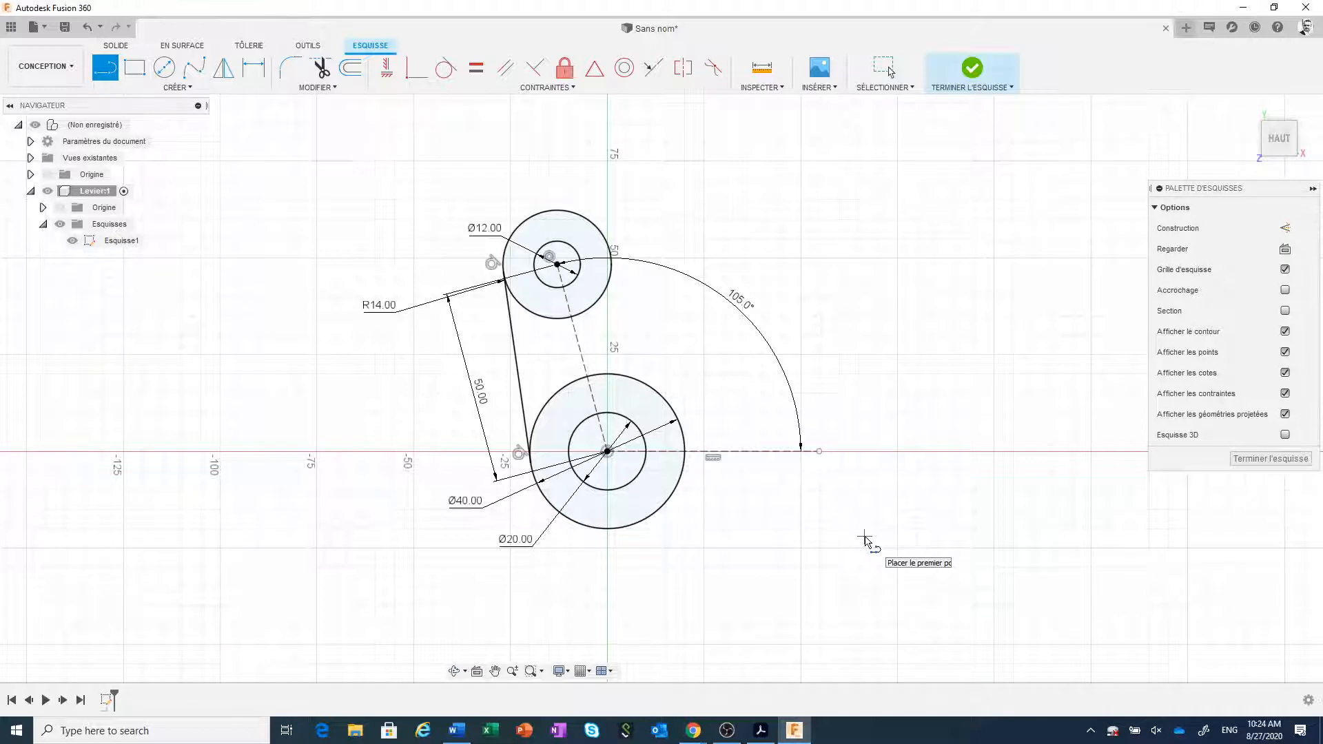
{"action": "key", "text": "Escape"}
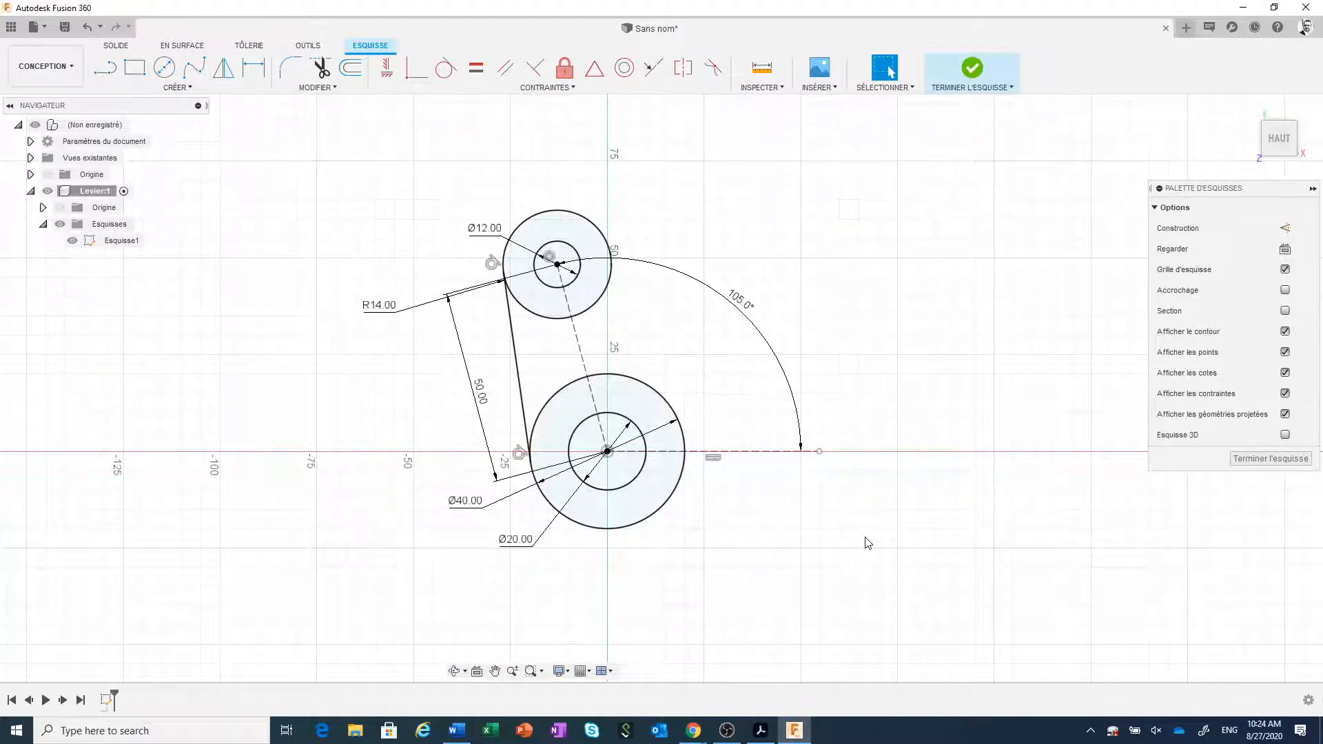
Consult the toggle lever PDF drawing and draw a 57 mm horizontal line rightward from the lowest point of the 40 mm circle
{"action": "left_click", "coordinate": [761, 733]}
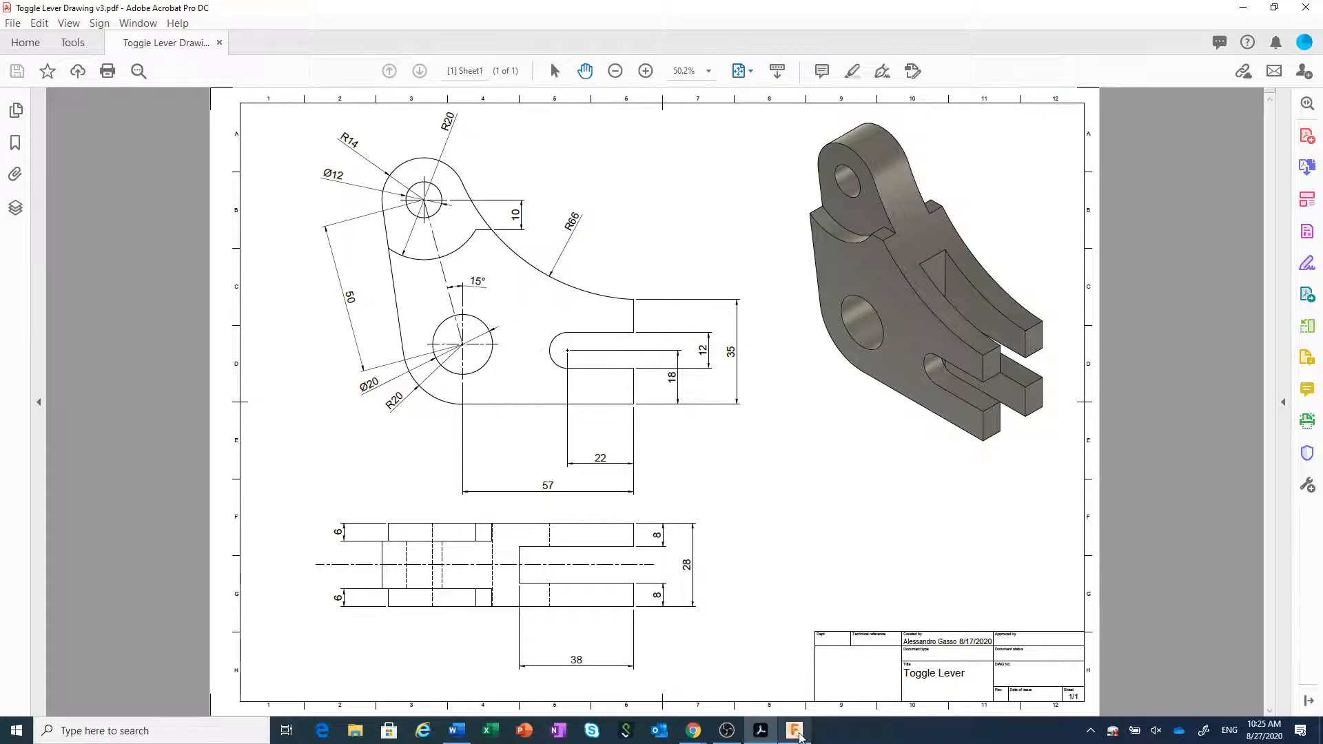
{"action": "left_click", "coordinate": [797, 733]}
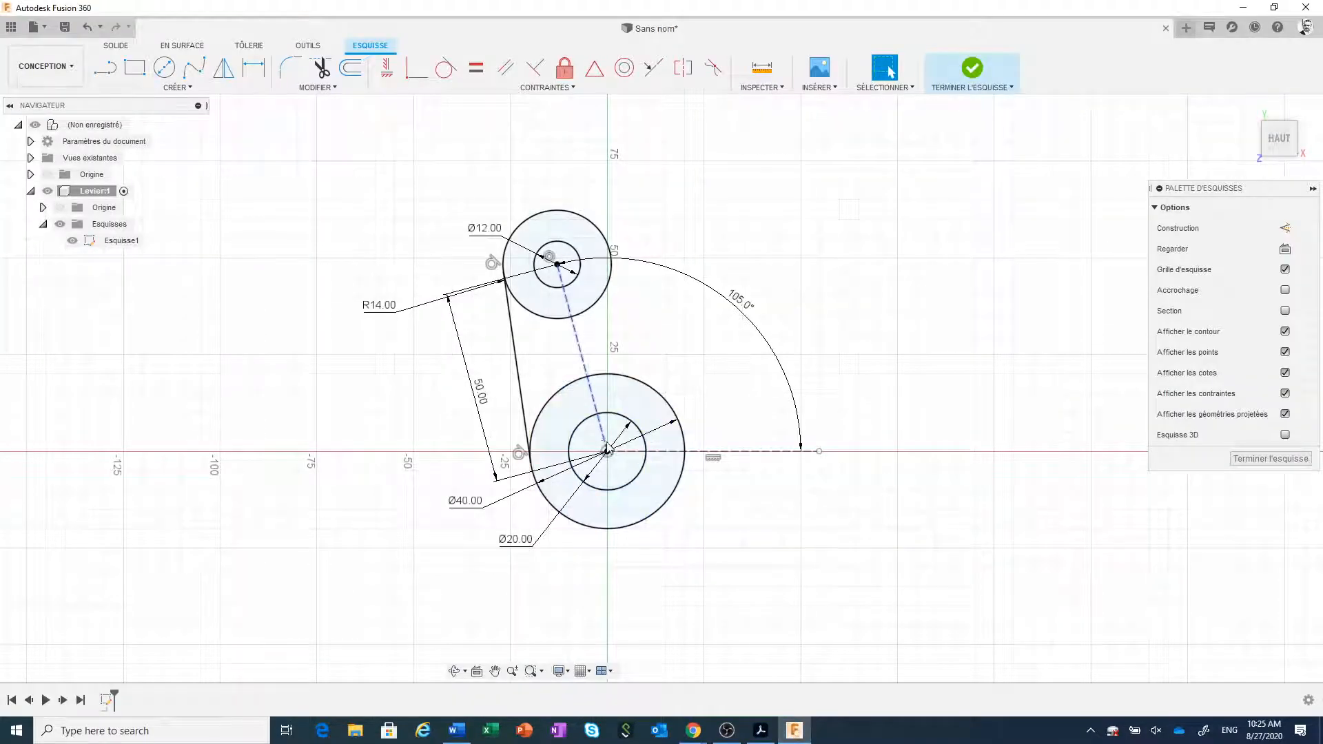
{"action": "middle_click_drag", "start_coordinate": [694, 526], "coordinate": [611, 476]}
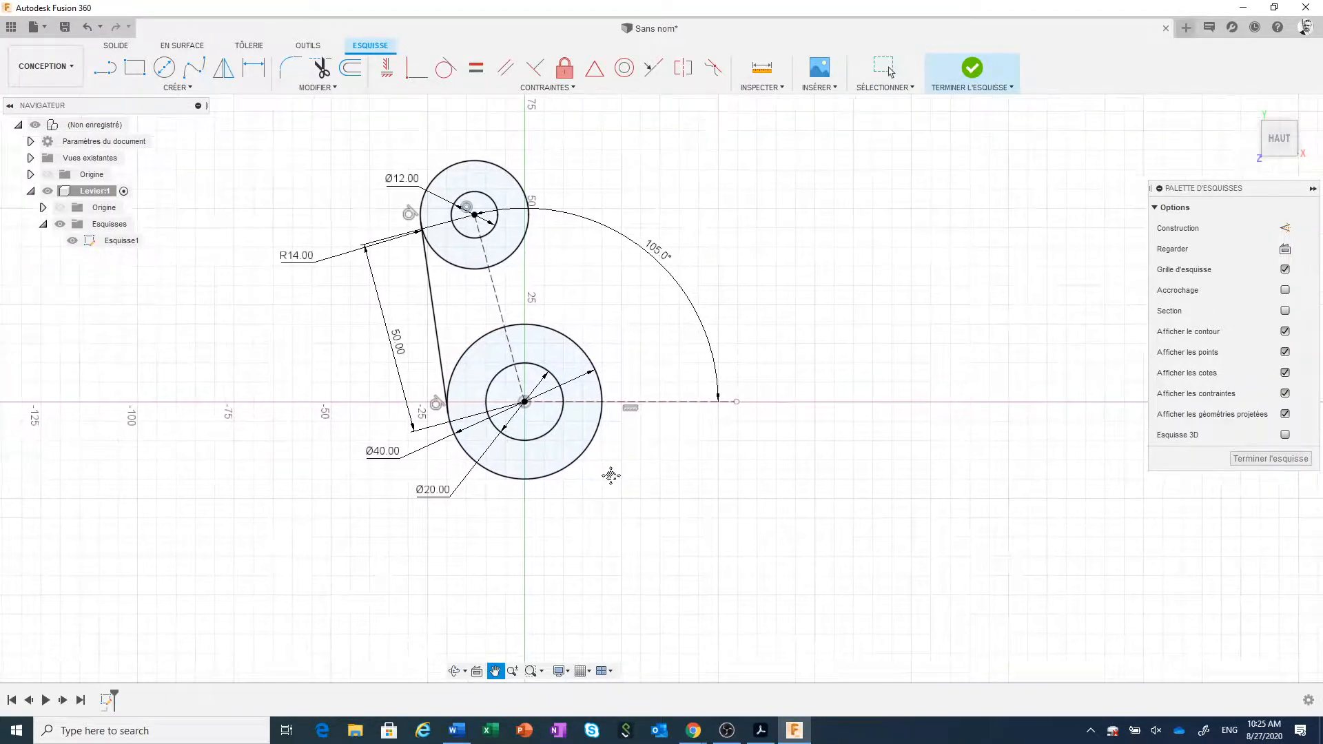
{"action": "left_click", "coordinate": [105, 68]}
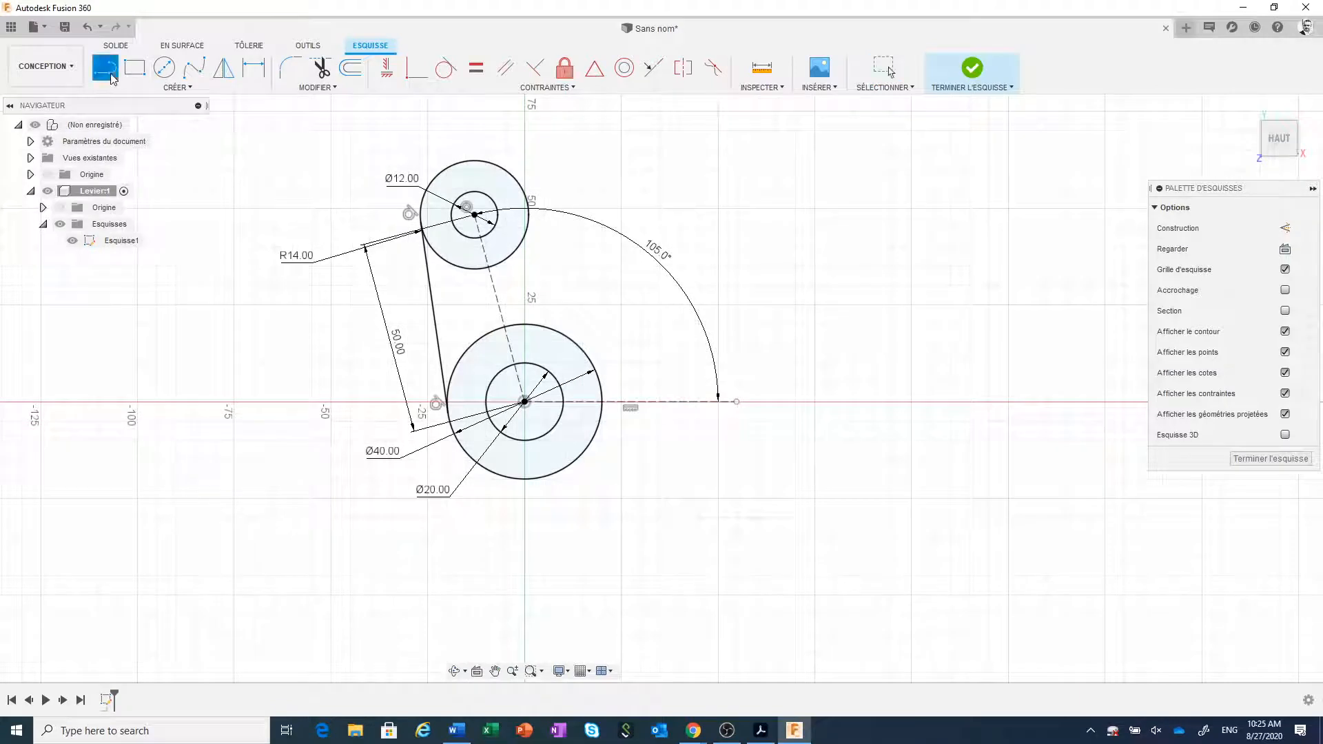
{"action": "left_click", "coordinate": [530, 479]}
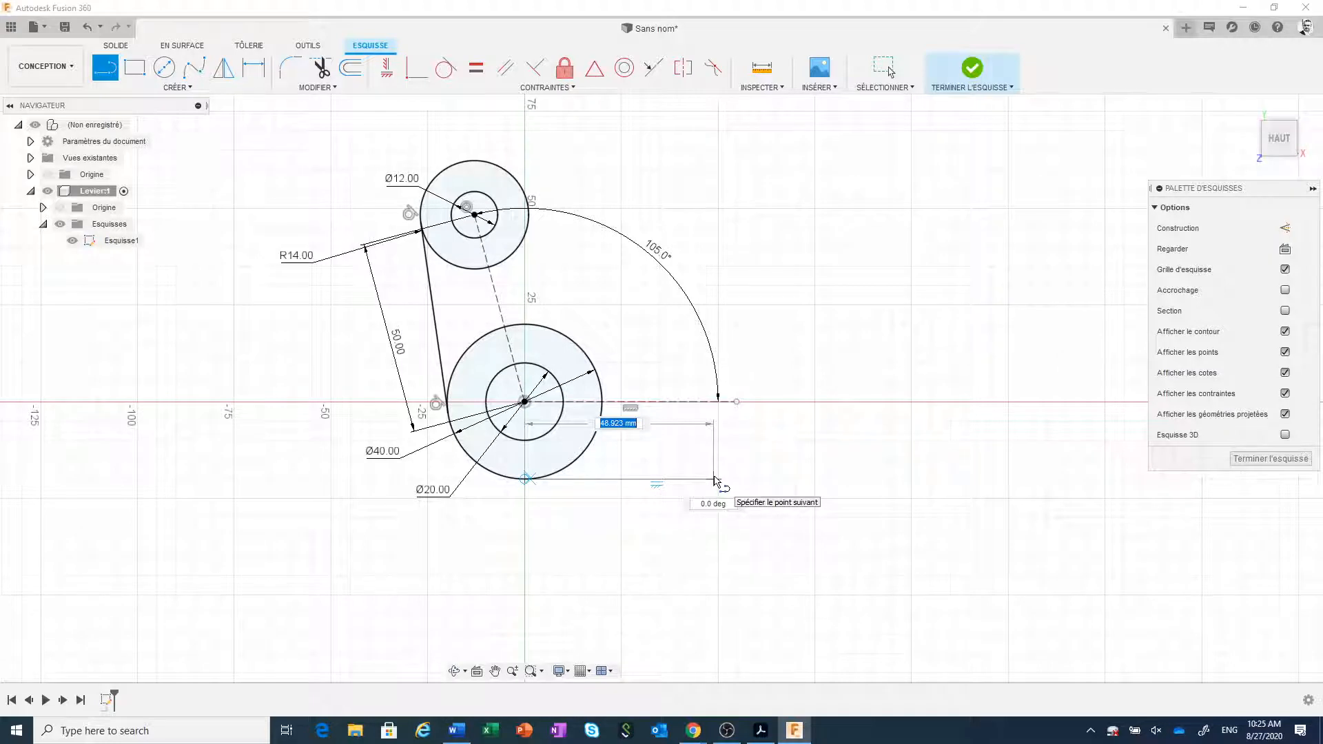
{"action": "type", "text": "57"}
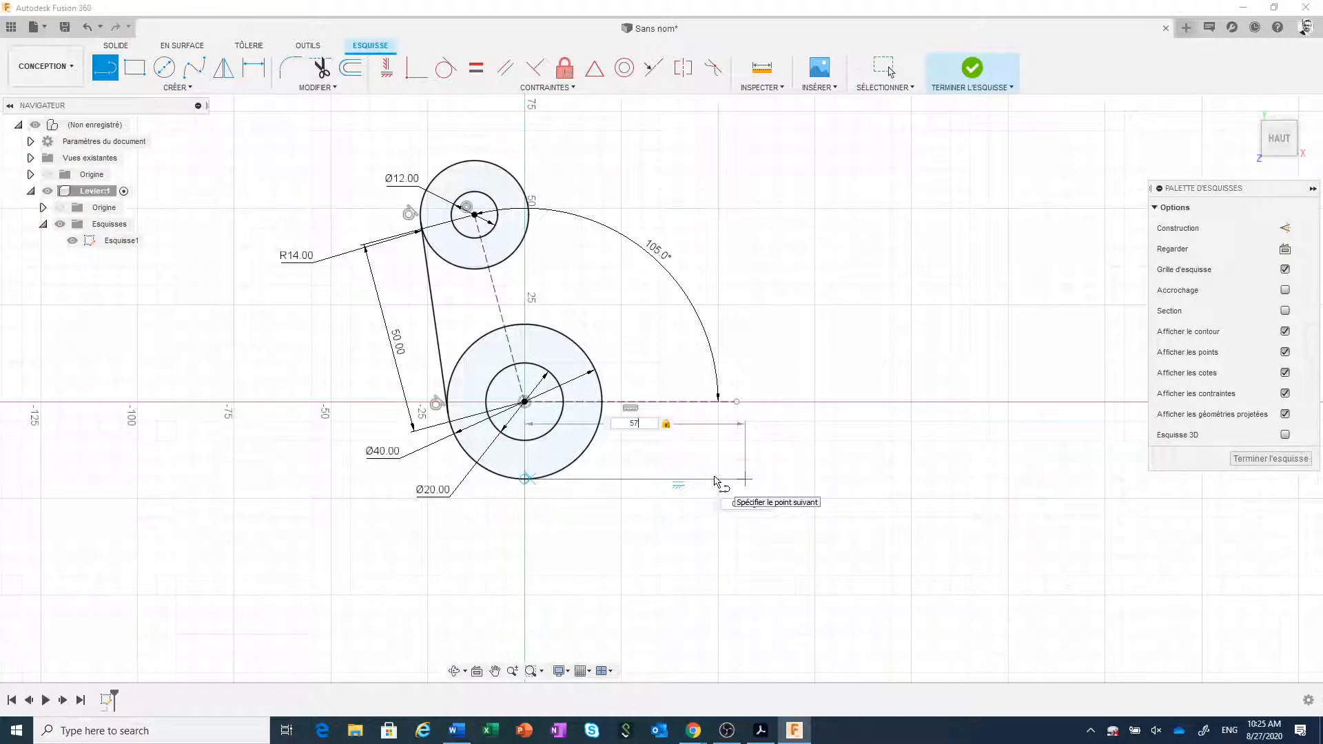
{"action": "key", "text": "Return"}
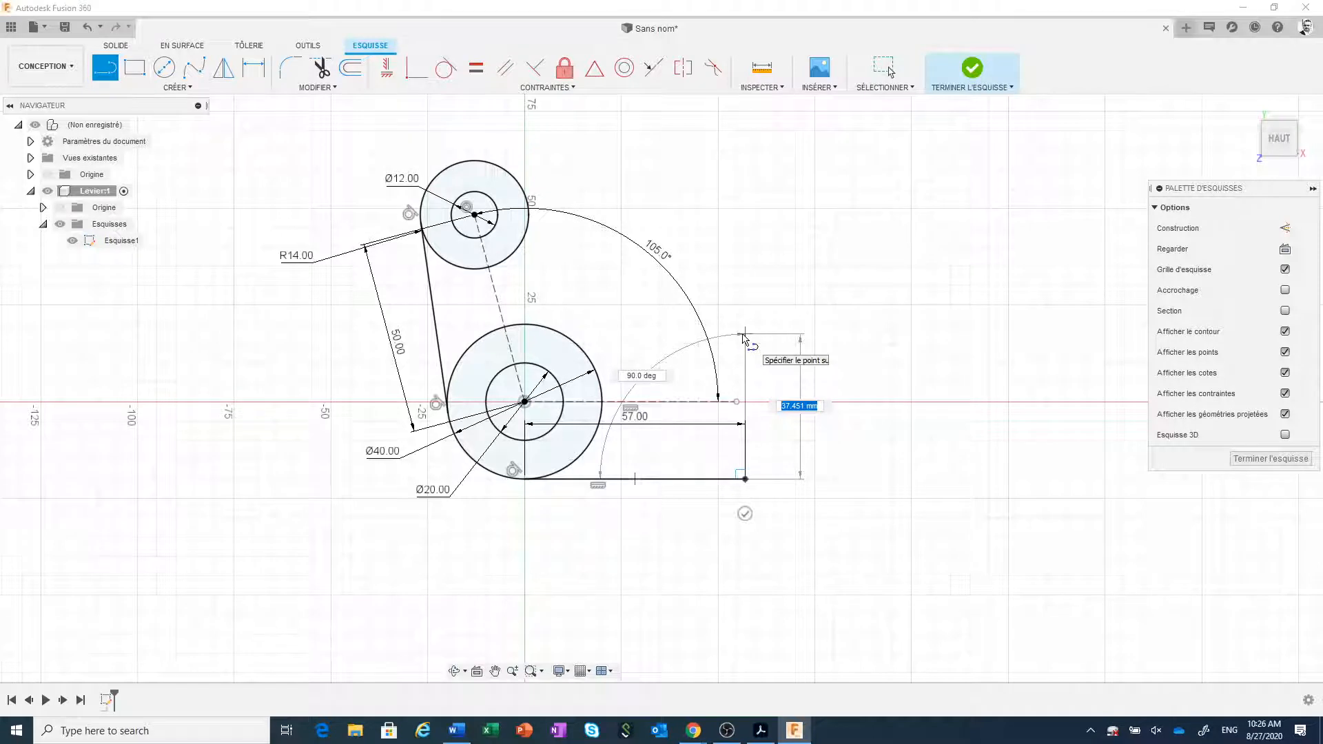
Draw a 35 mm vertical line upward from the base line's right end and move the 57 mm dimension below the contour
{"action": "type", "text": "35"}
{"action": "key", "text": "Return"}
{"action": "key", "text": "Escape"}
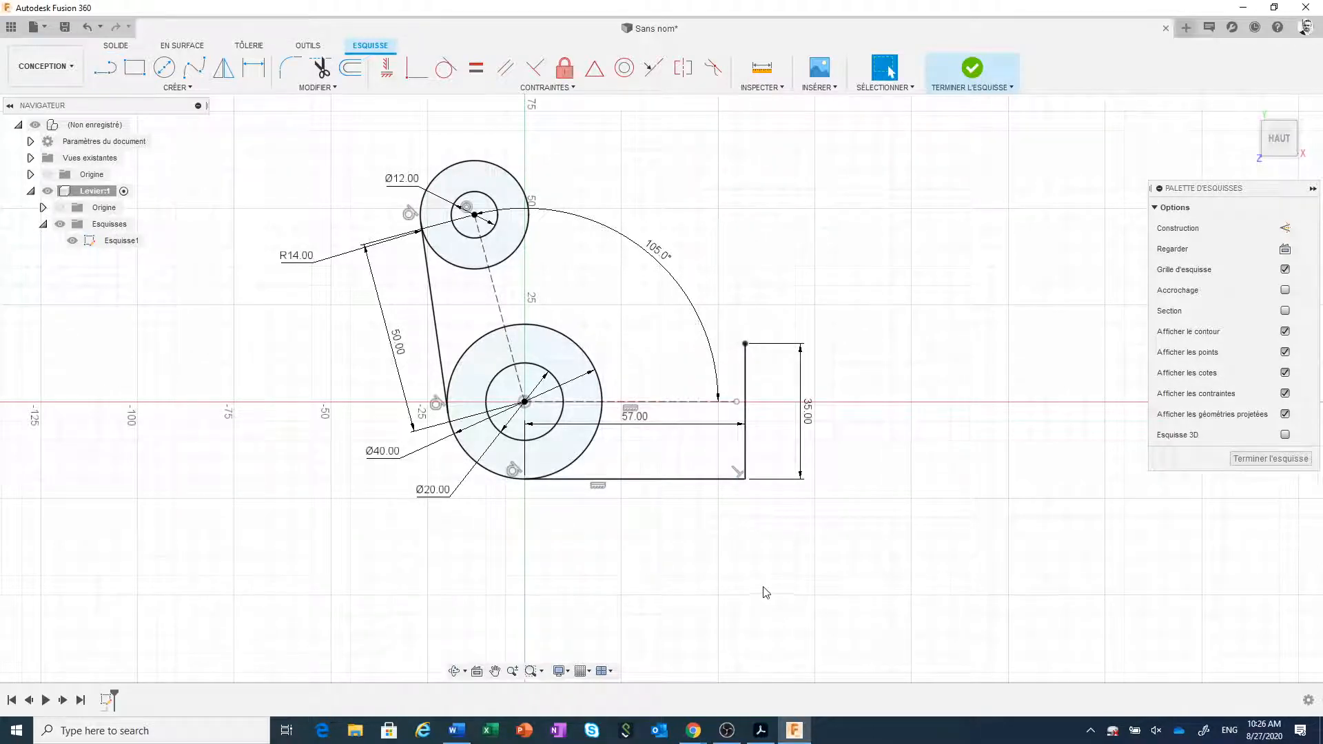
{"action": "left_click_drag", "start_coordinate": [670, 441], "coordinate": [663, 618]}
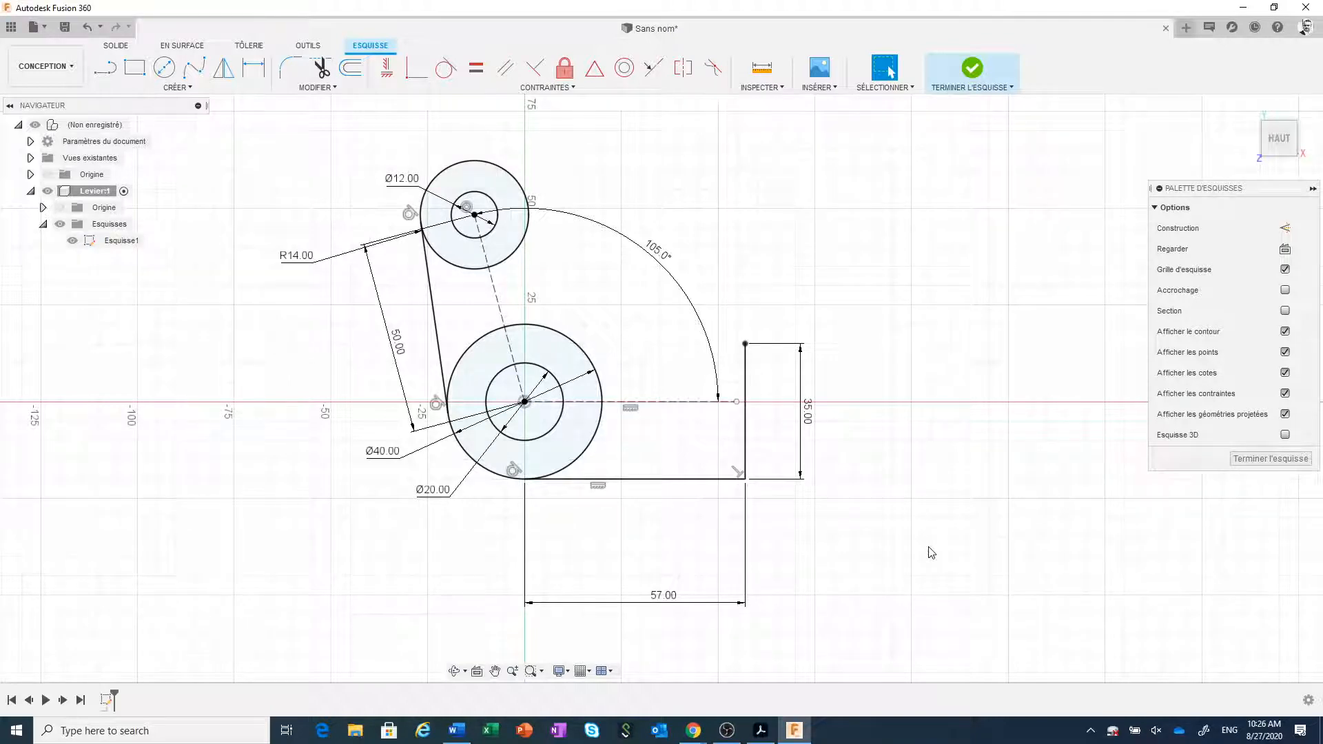
Consult the PDF drawing and sketch a horizontal center-to-center slot, about 24 mm between centers and 7.8 mm wide, starting on the 35 mm vertical line
{"action": "mouse_move", "coordinate": [756, 739]}
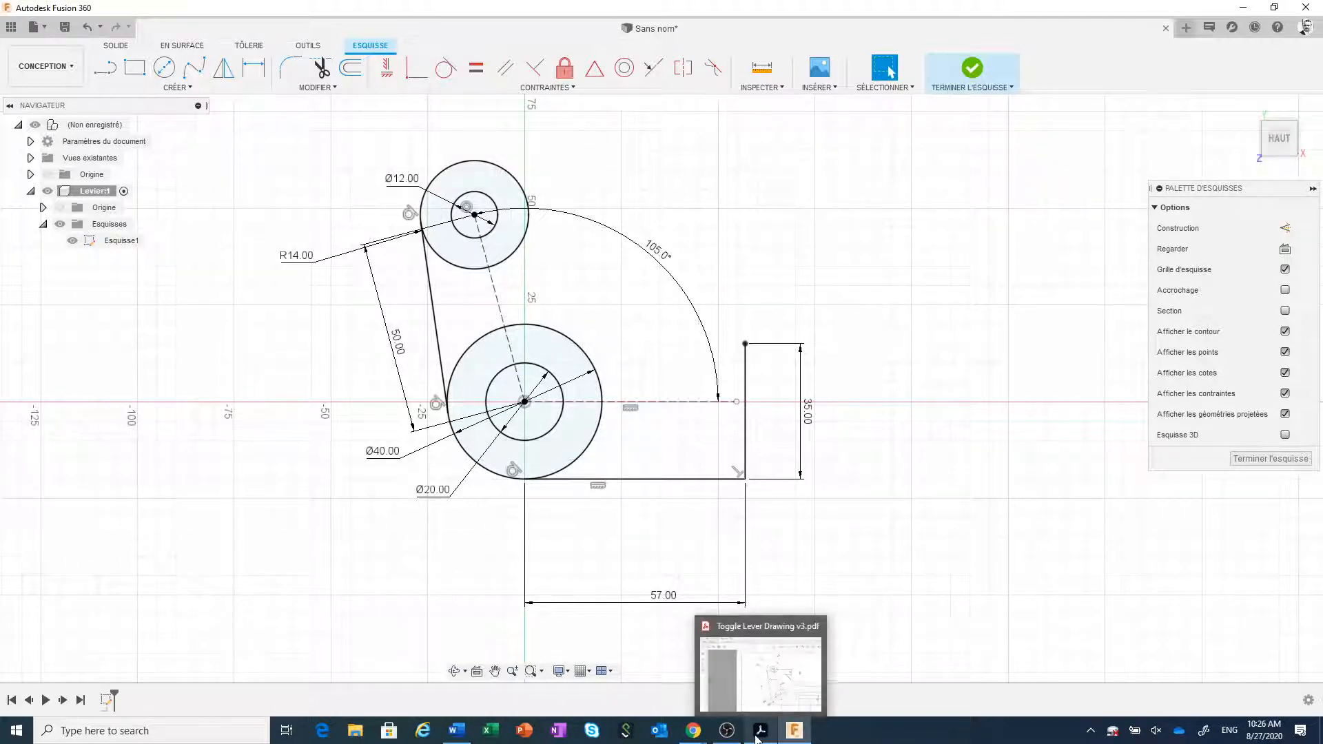
{"action": "left_click", "coordinate": [761, 675]}
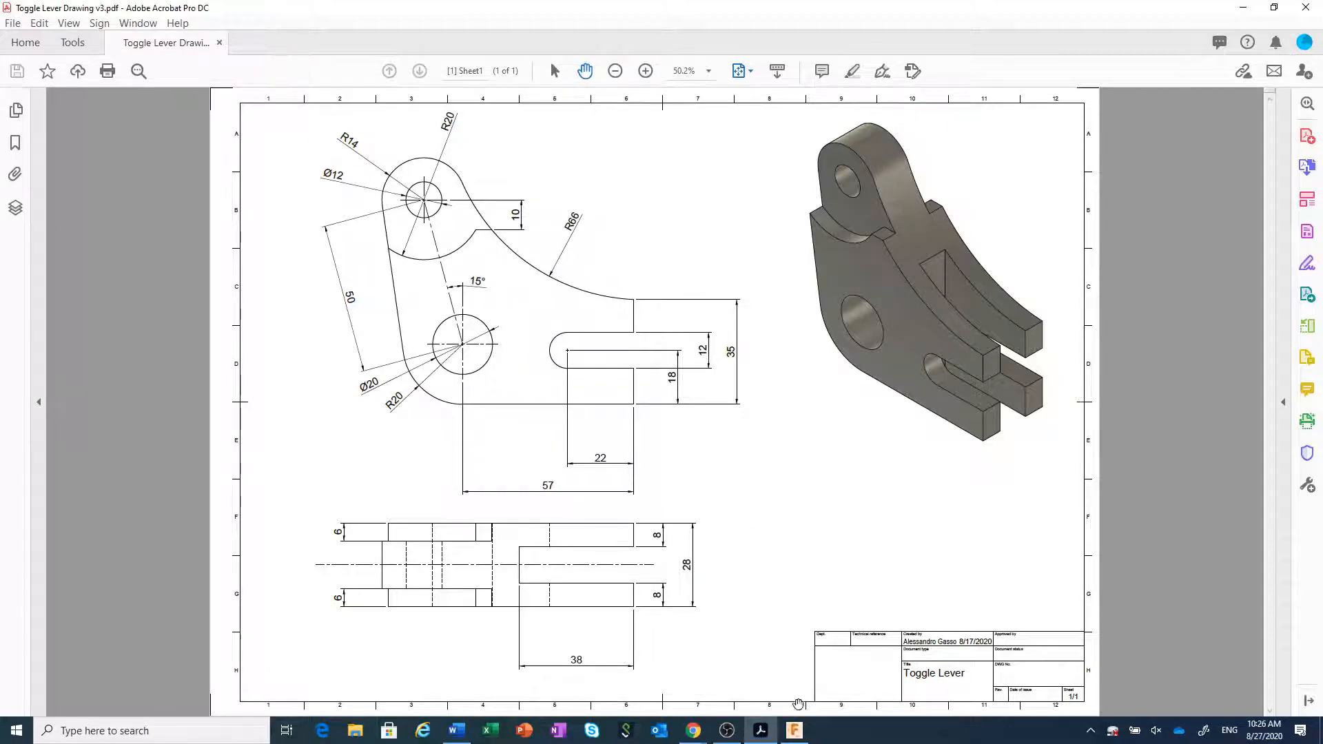
{"action": "left_click", "coordinate": [794, 729]}
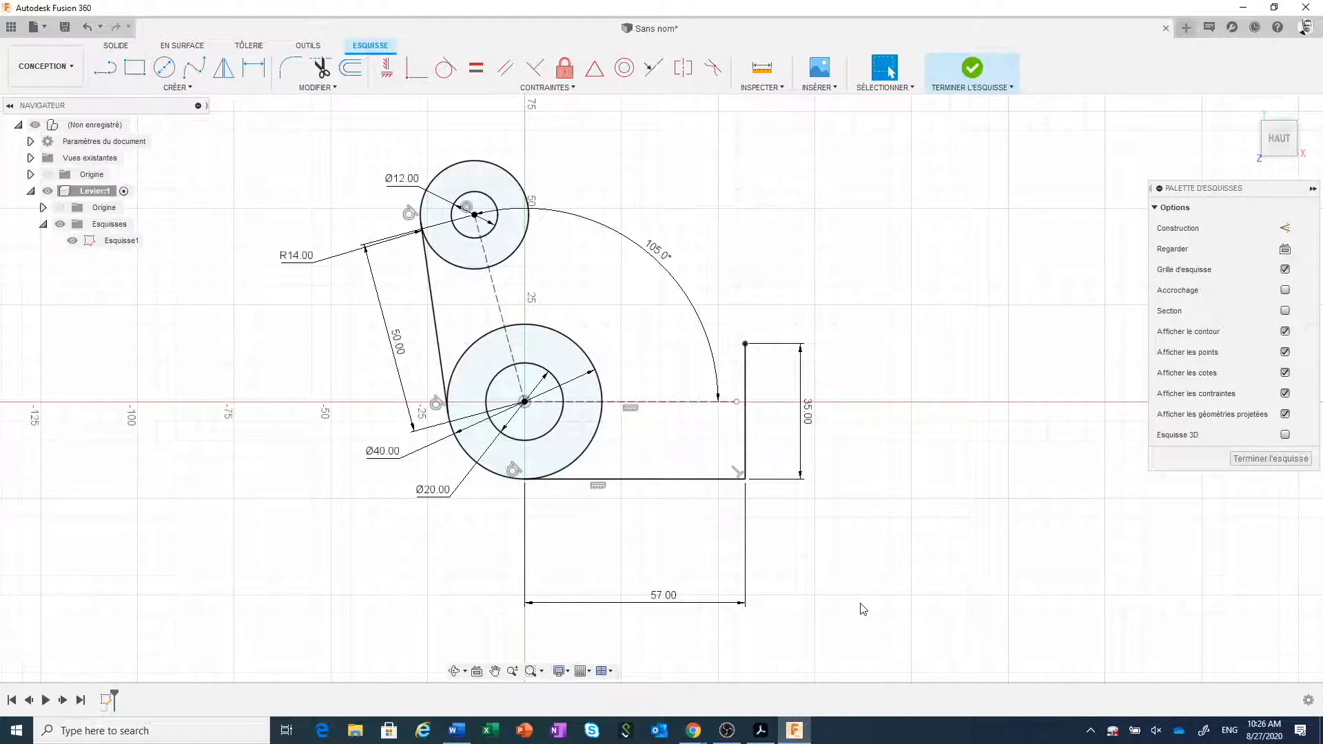
{"action": "left_click", "coordinate": [166, 88]}
{"action": "mouse_move", "coordinate": [183, 195]}
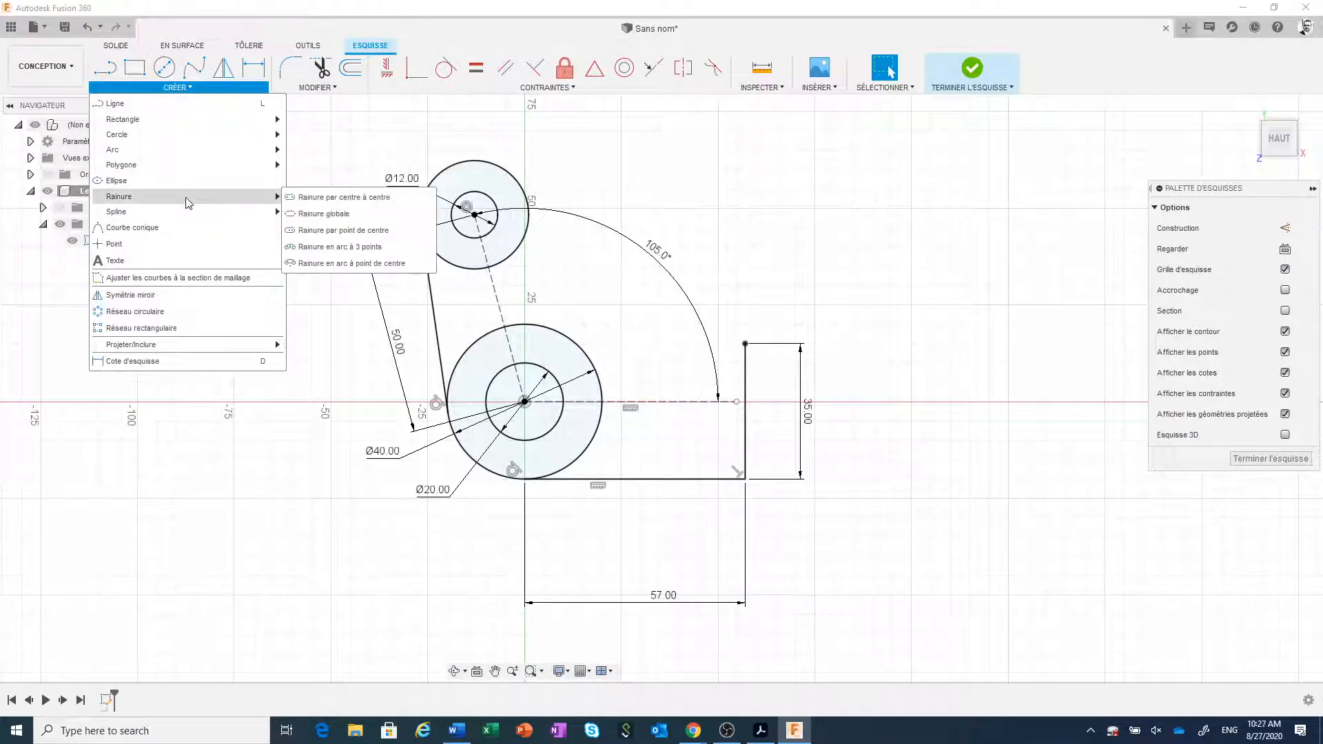
{"action": "left_click", "coordinate": [344, 199]}
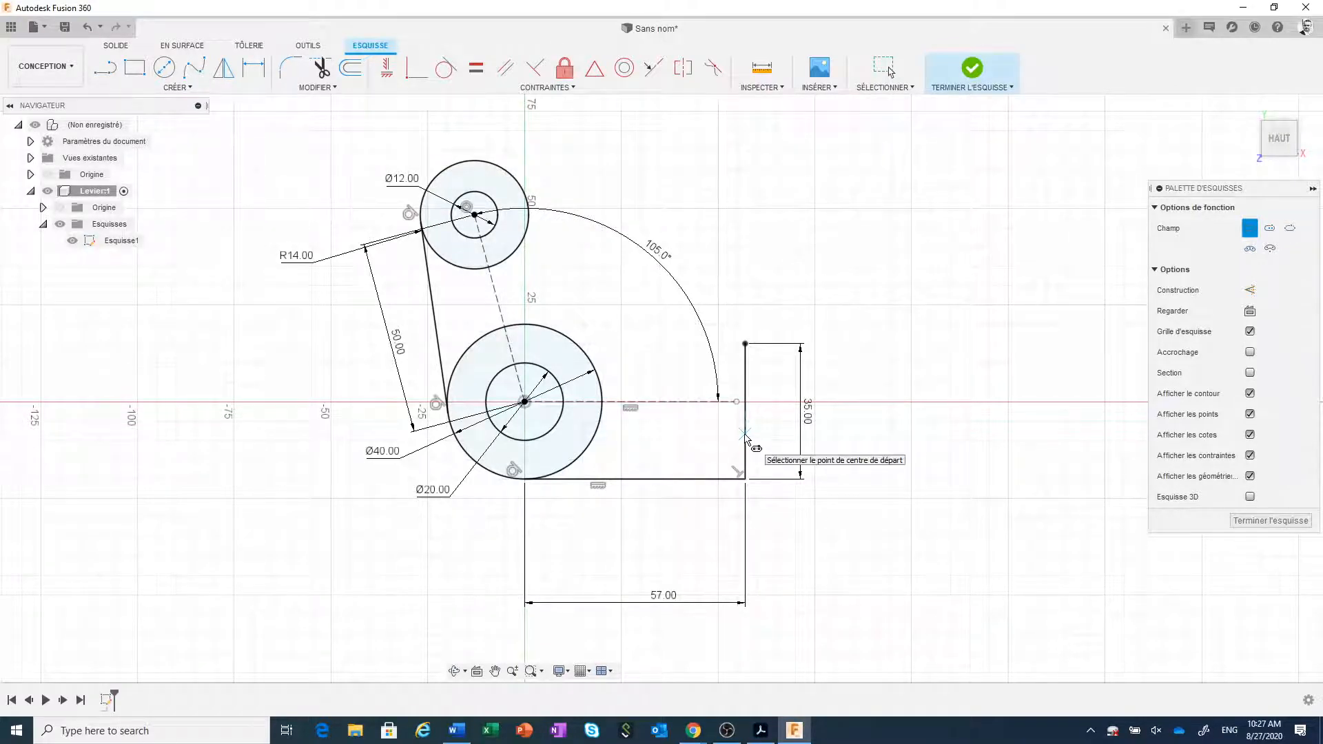
{"action": "left_click", "coordinate": [745, 434]}
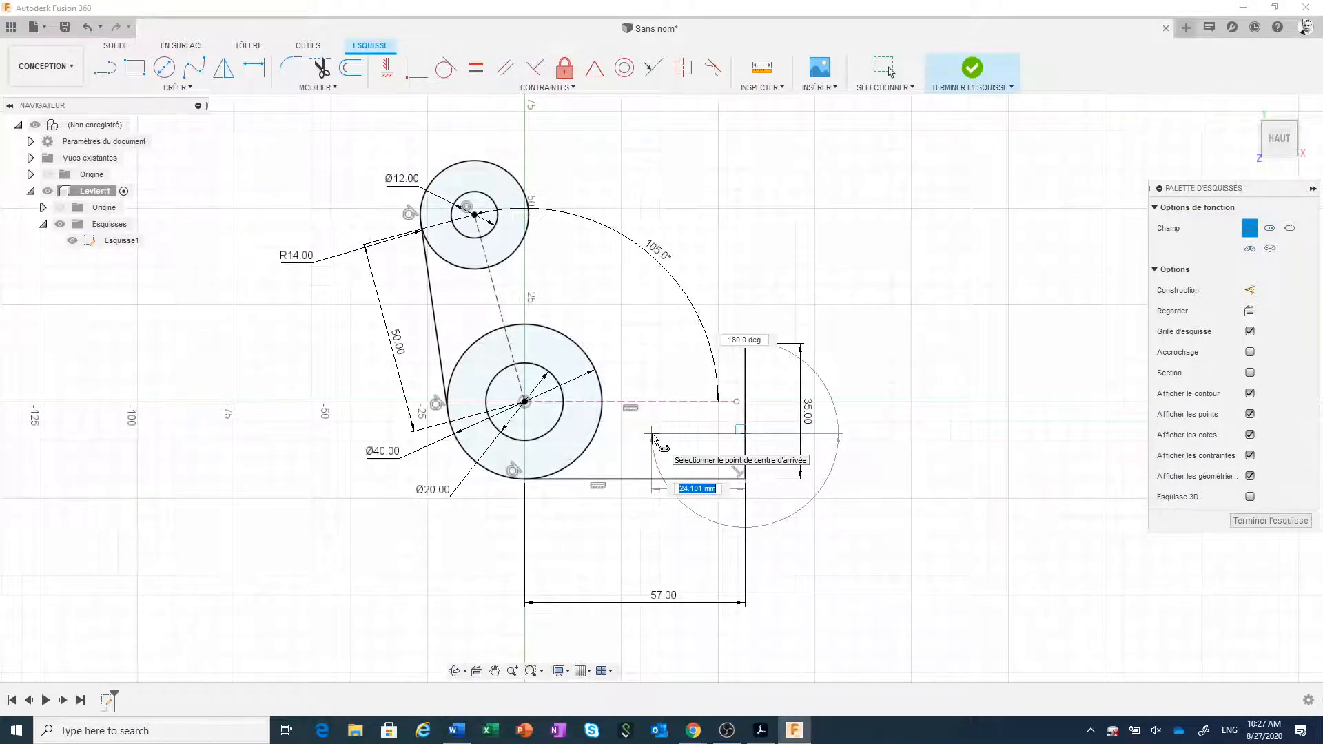
{"action": "left_click", "coordinate": [652, 435]}
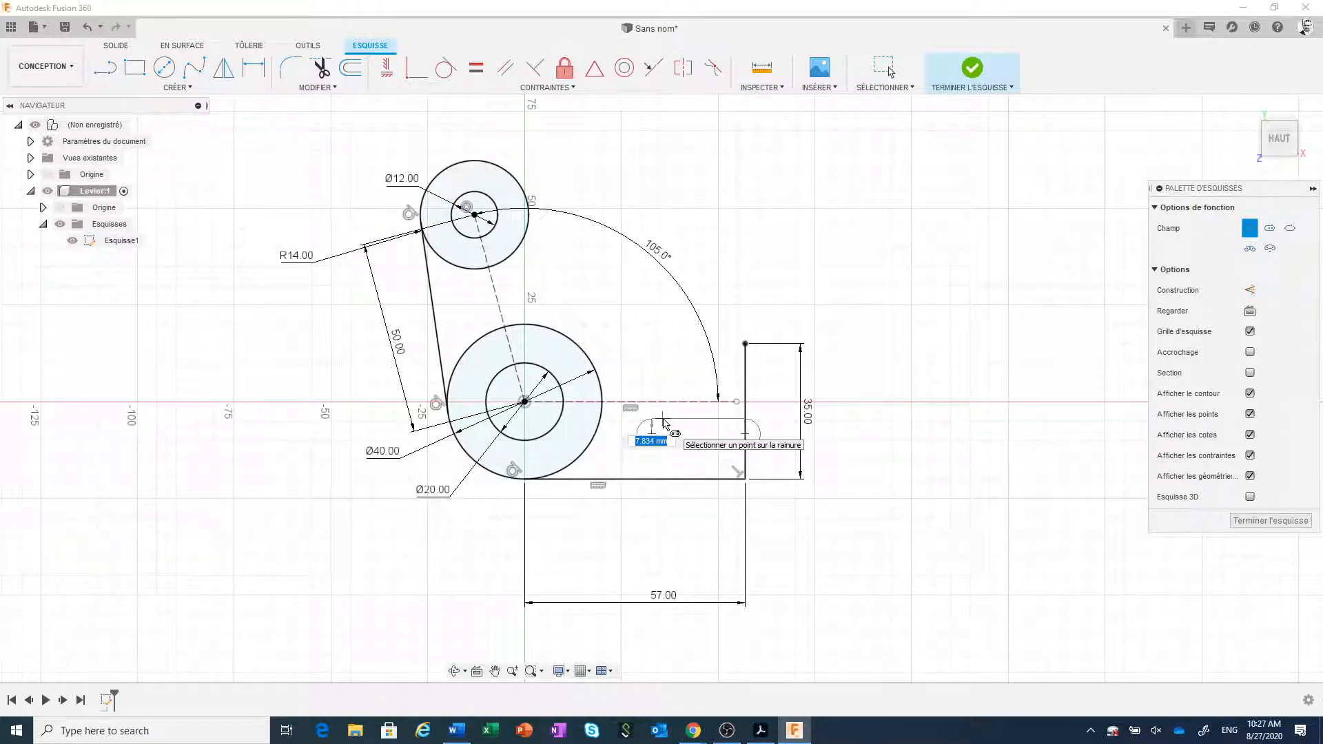
{"action": "left_click", "coordinate": [665, 421]}
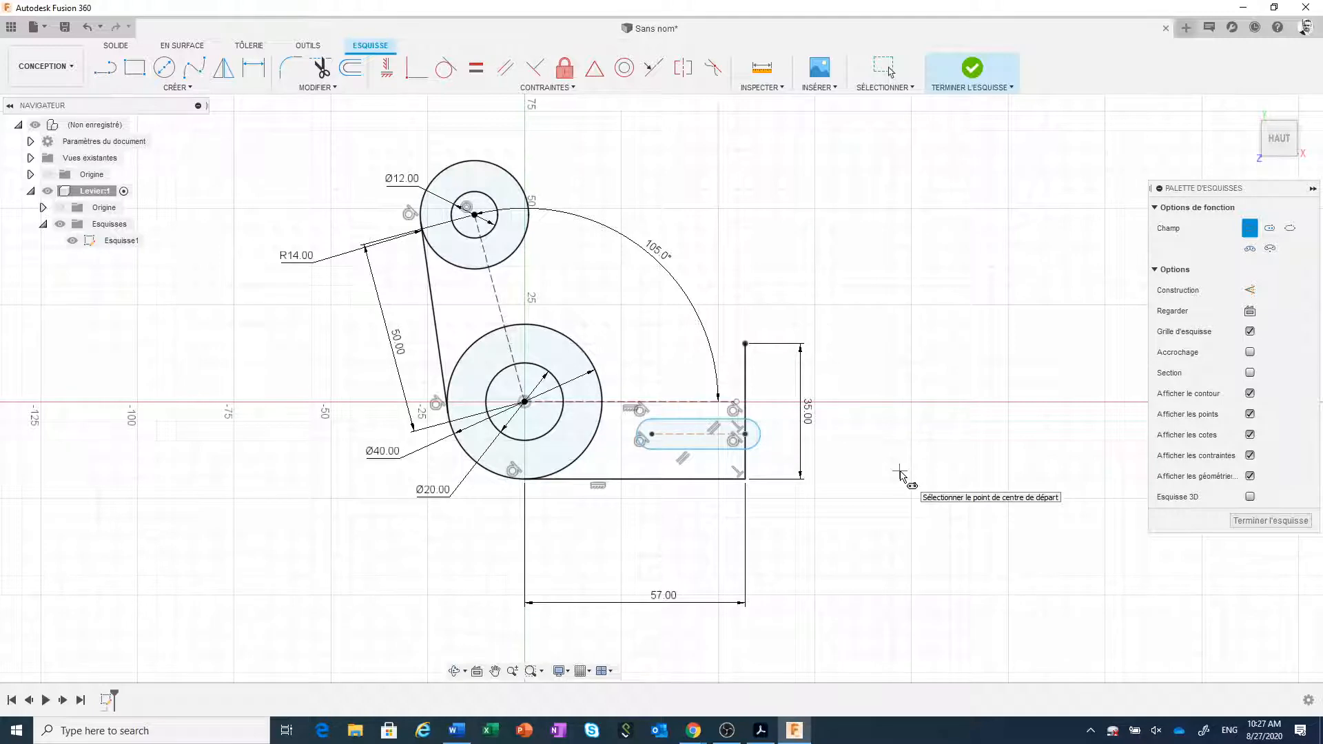
{"action": "key", "text": "Escape"}
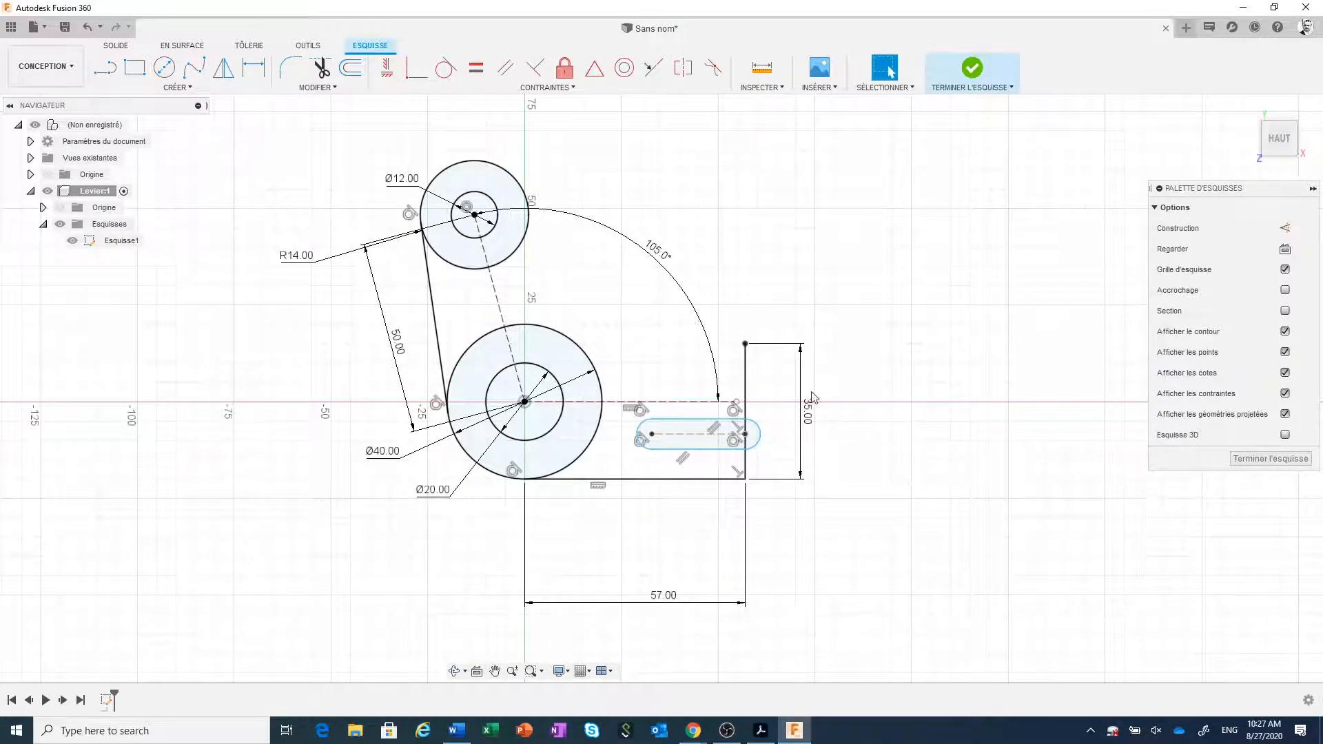
Move the 35 mm dimension farther from the contour and dimension the distance between the slot's centers as 22 mm
{"action": "left_click_drag", "start_coordinate": [803, 388], "coordinate": [950, 411]}
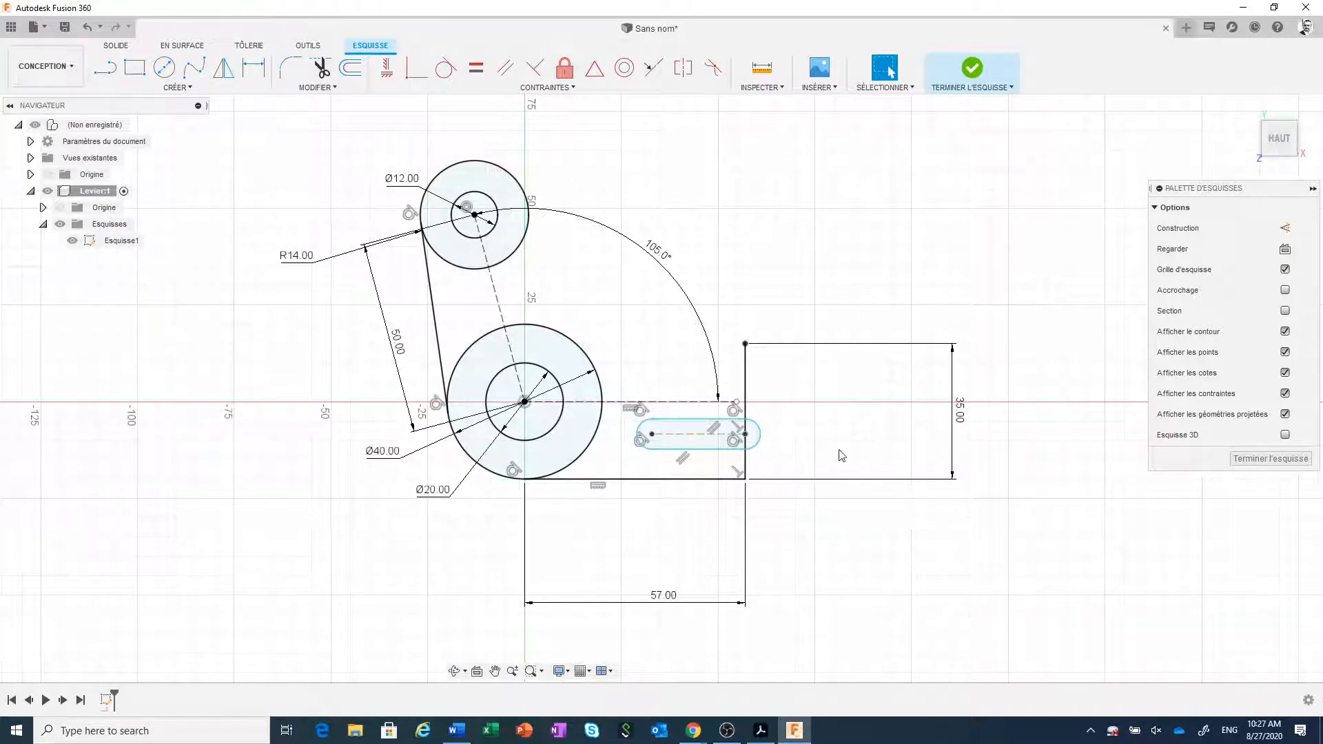
{"action": "left_click", "coordinate": [252, 69]}
{"action": "left_click", "coordinate": [745, 435]}
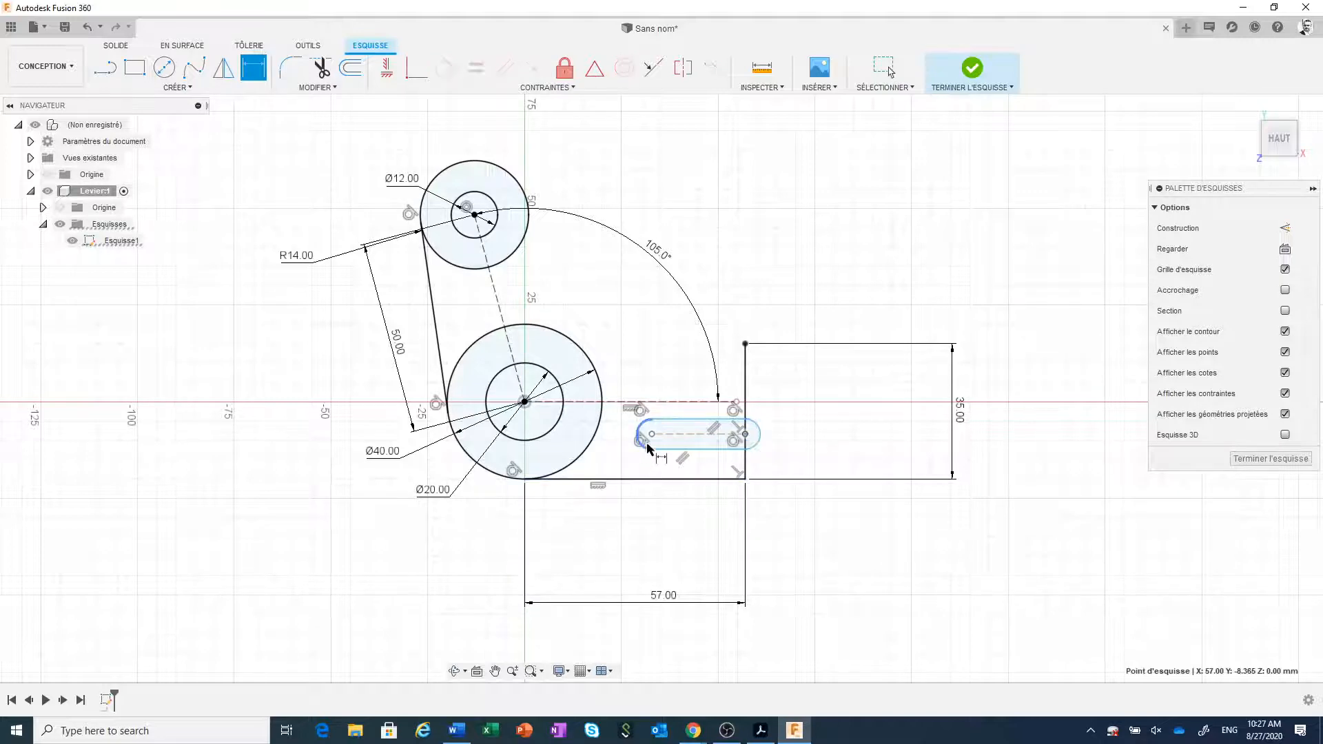
{"action": "left_click", "coordinate": [652, 434]}
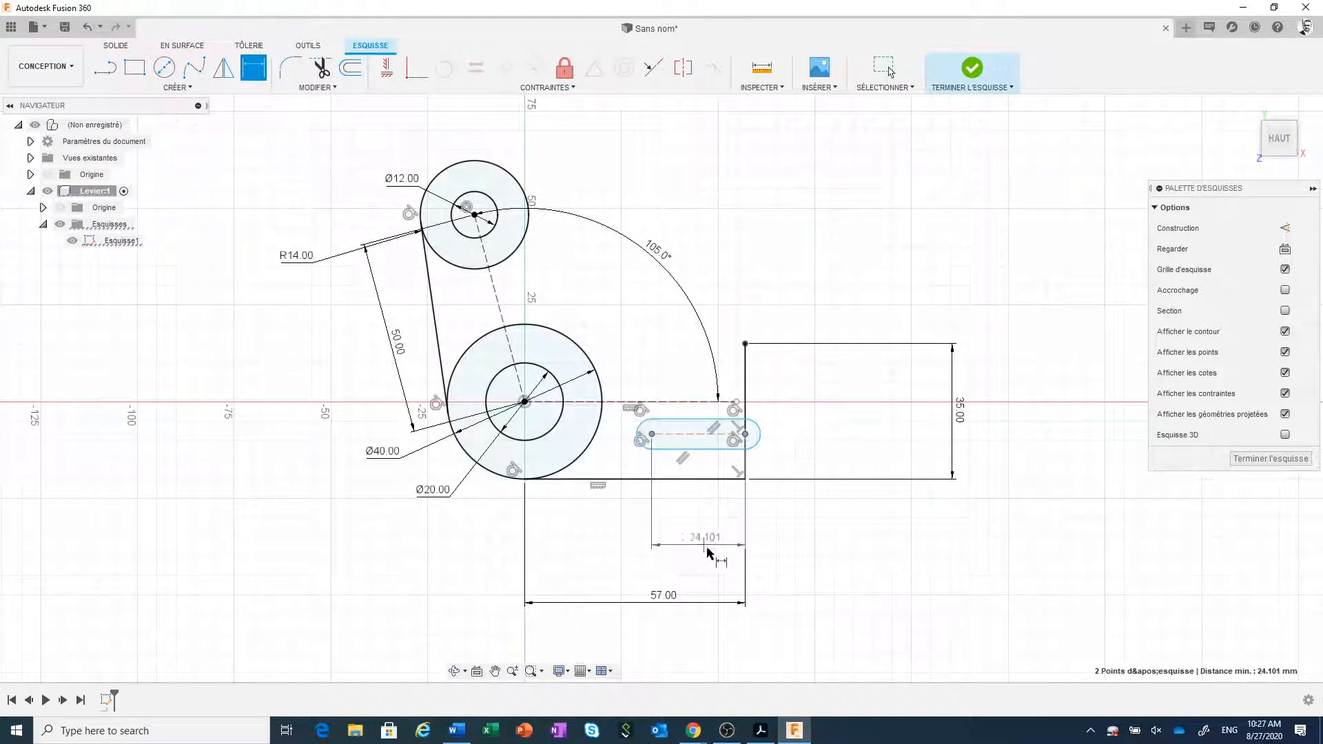
{"action": "left_click", "coordinate": [702, 550]}
{"action": "type", "text": "22"}
{"action": "key", "text": "Return"}
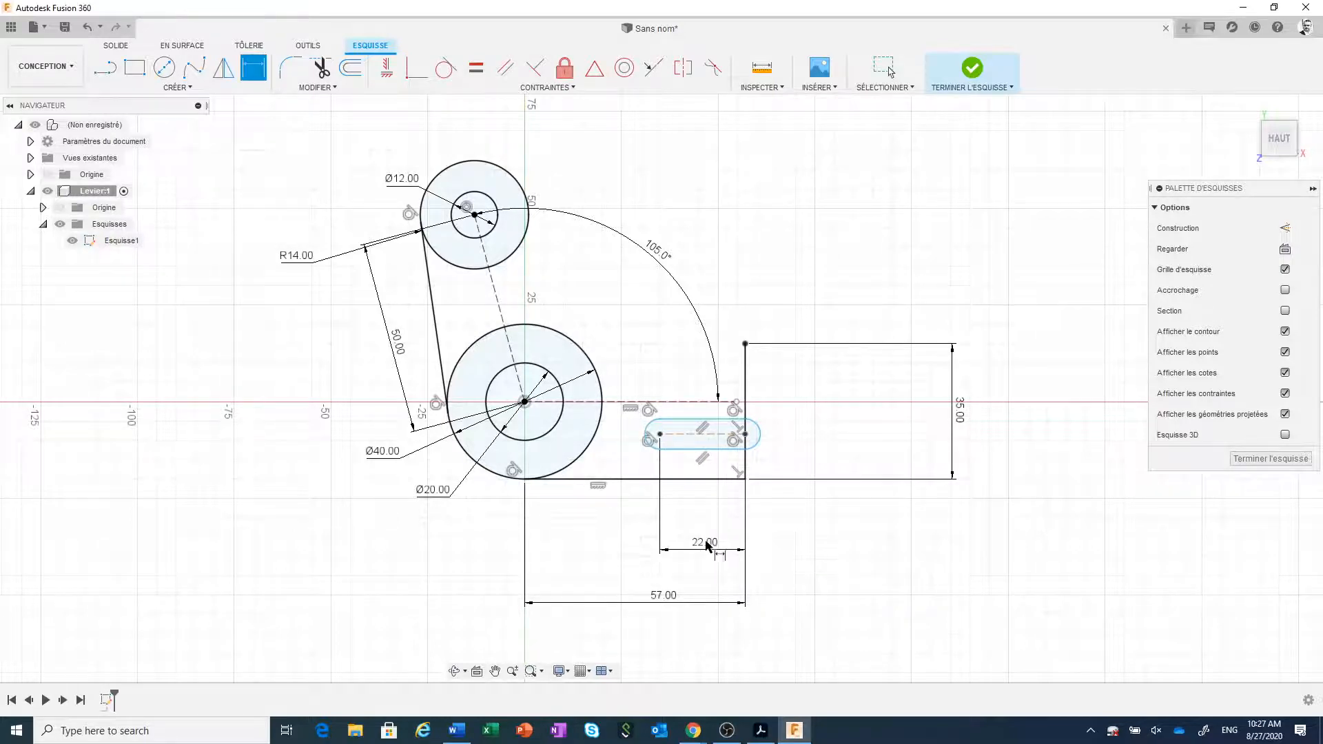
Dimension the slot's right center at 18 mm above the lower right corner of the contour
{"action": "left_click", "coordinate": [744, 435]}
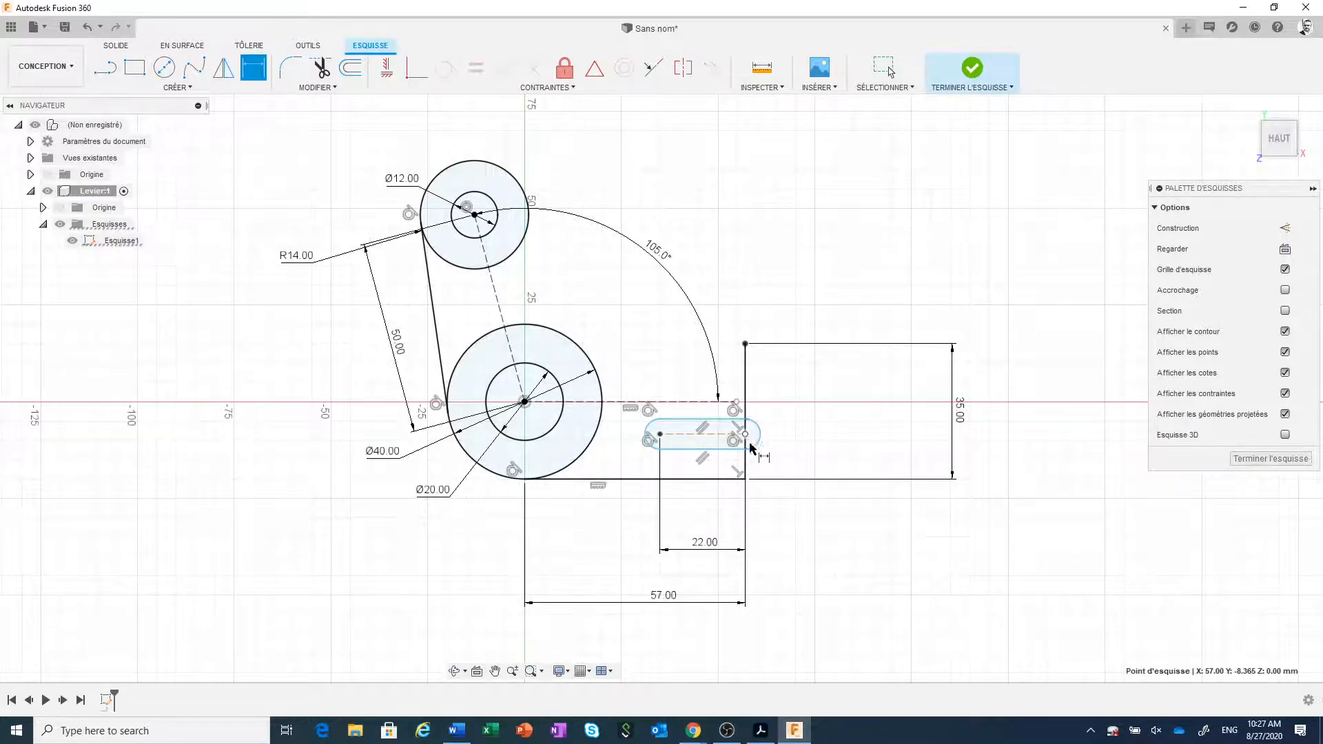
{"action": "left_click", "coordinate": [746, 479]}
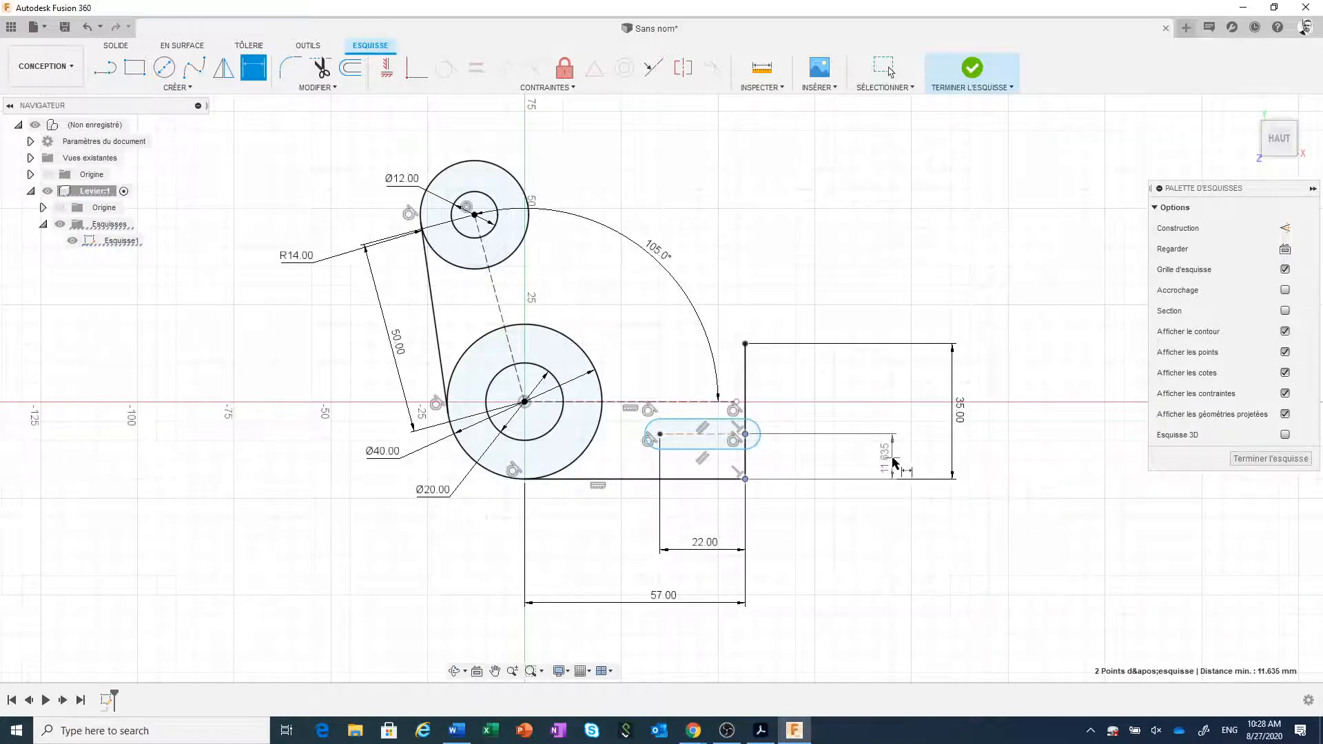
{"action": "left_click", "coordinate": [892, 457]}
{"action": "type", "text": "18"}
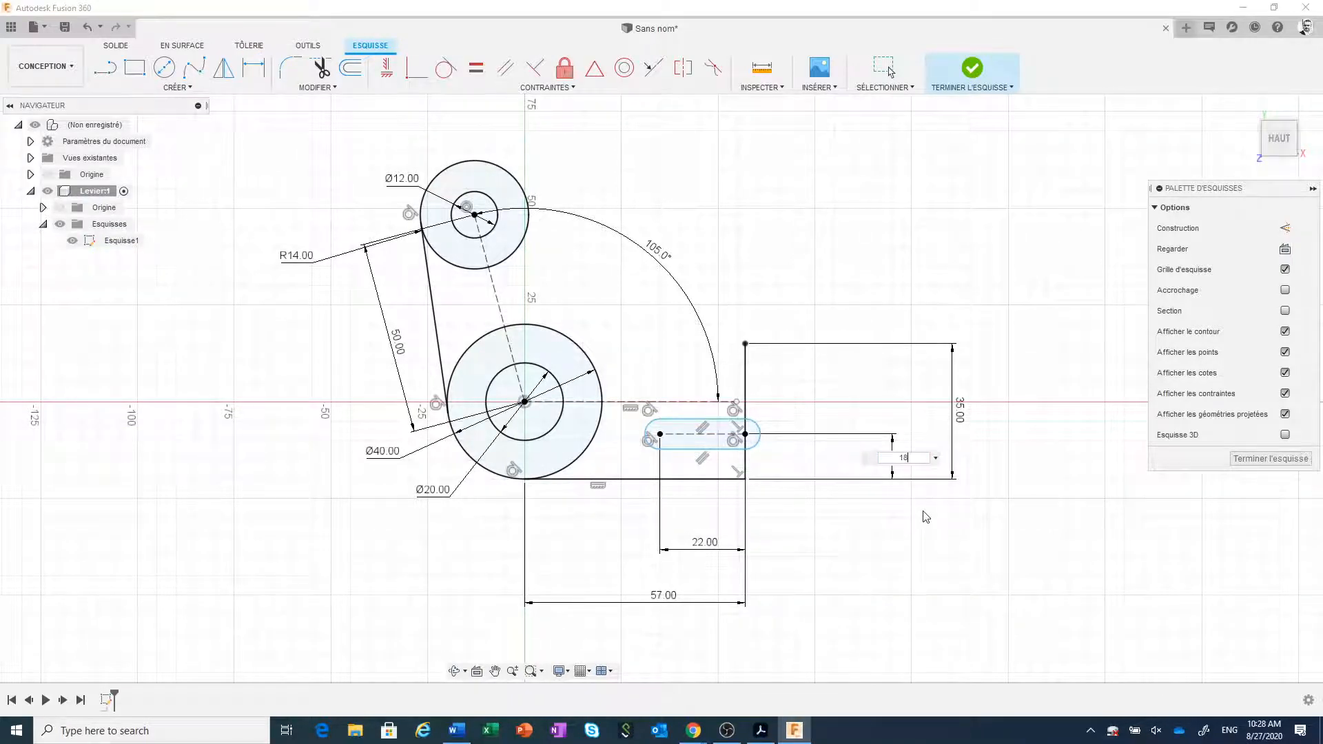
{"action": "key", "text": "Return"}
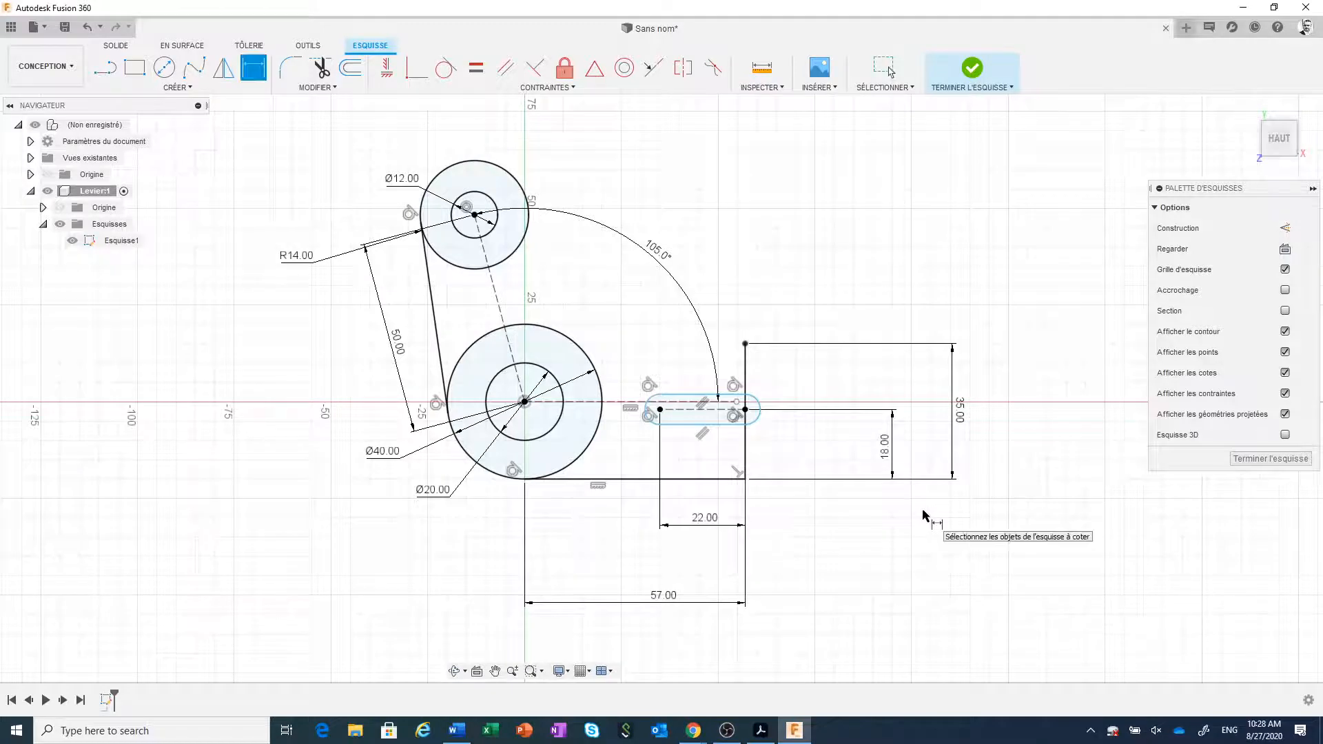
Dimension the slot's width as 12 mm between its two parallel edges
{"action": "left_click", "coordinate": [730, 397]}
{"action": "left_click", "coordinate": [723, 425]}
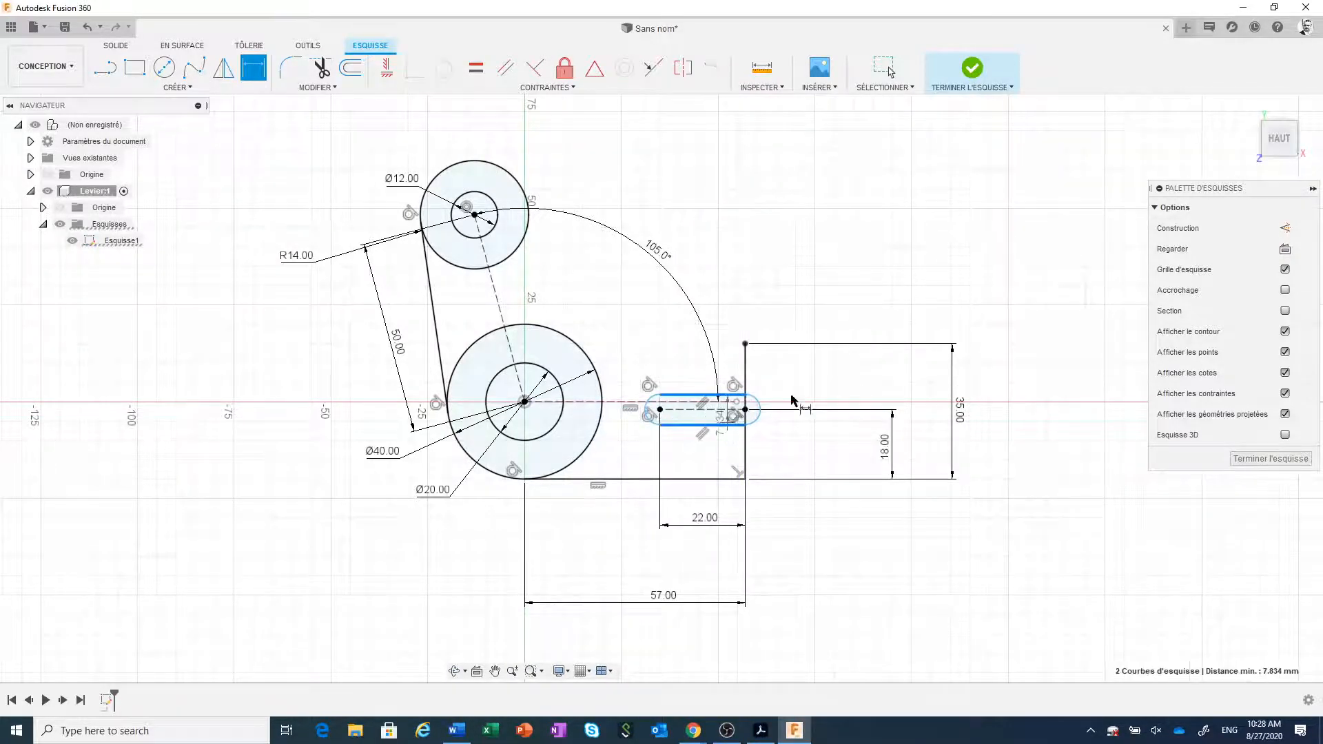
{"action": "left_click", "coordinate": [808, 375]}
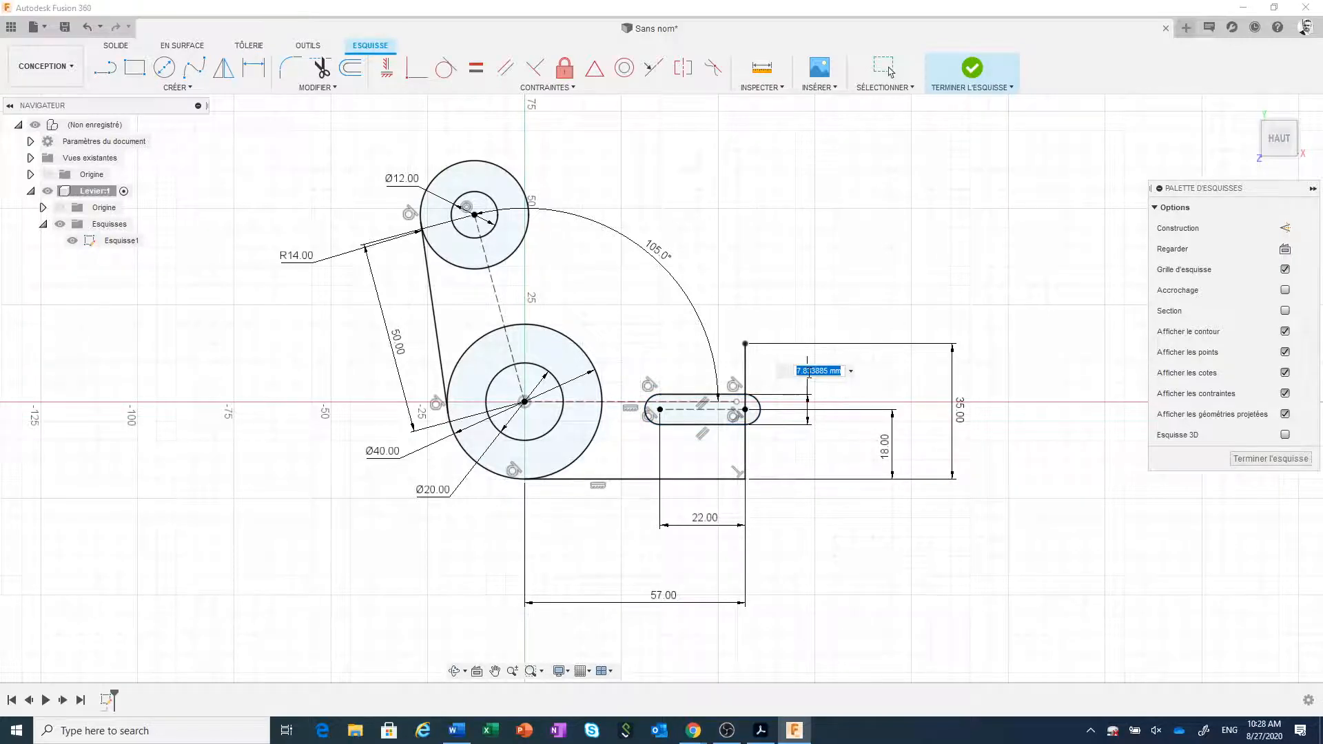
{"action": "type", "text": "12"}
{"action": "key", "text": "Return"}
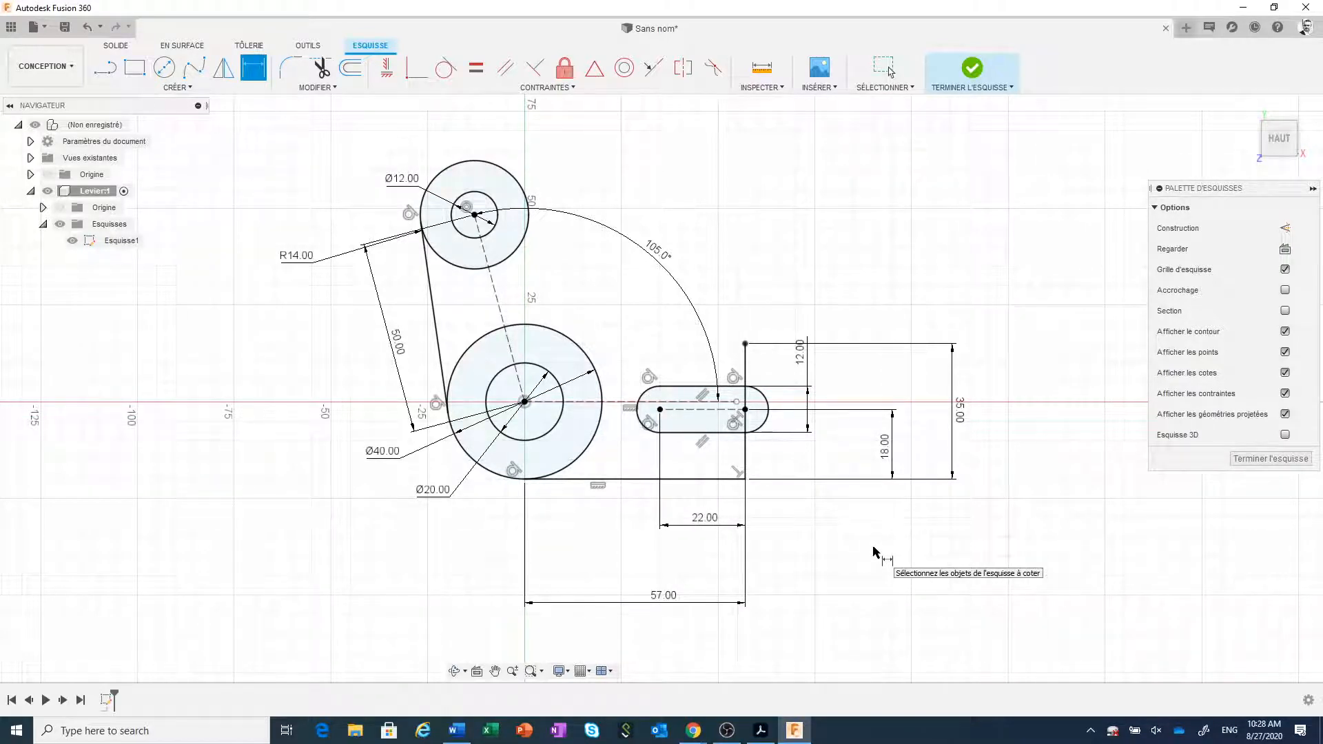
{"action": "key", "text": "Escape"}
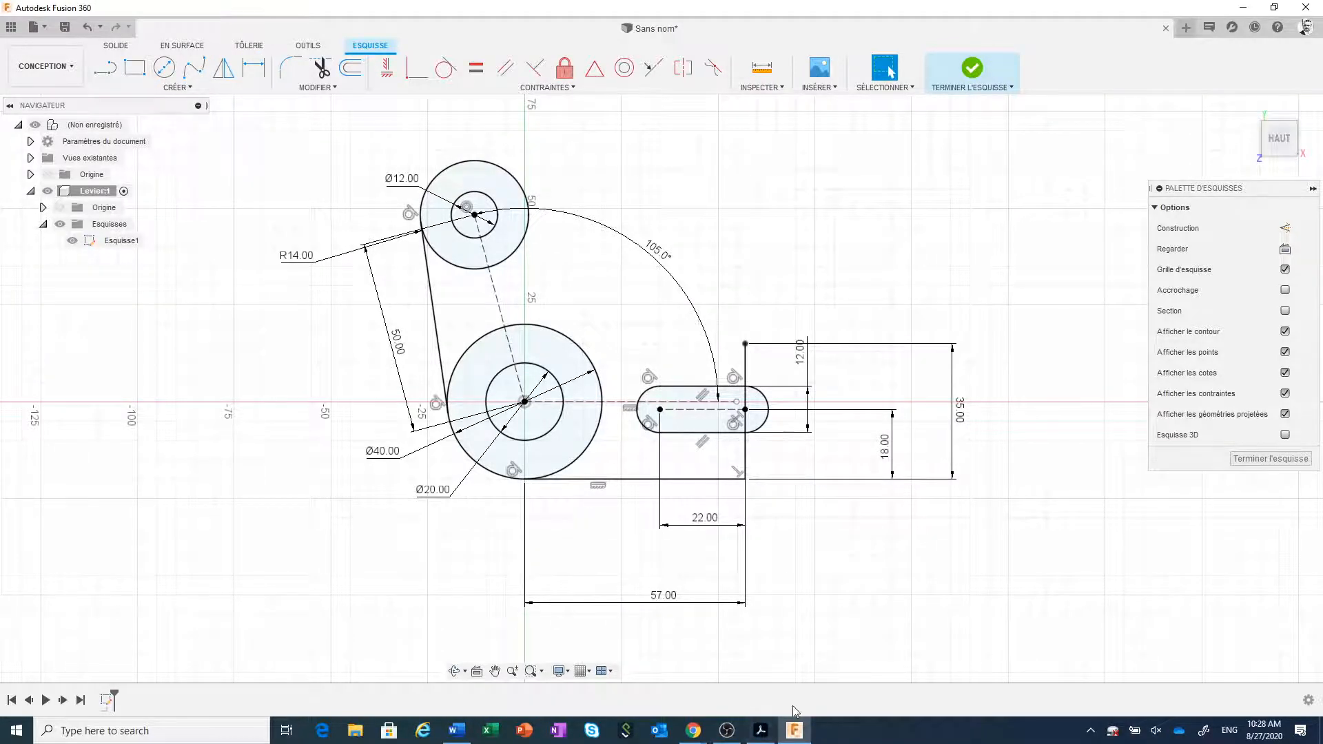
Consult the PDF drawing and sketch a circle about 62 mm in diameter in the empty area above the slot
{"action": "left_click", "coordinate": [761, 731]}
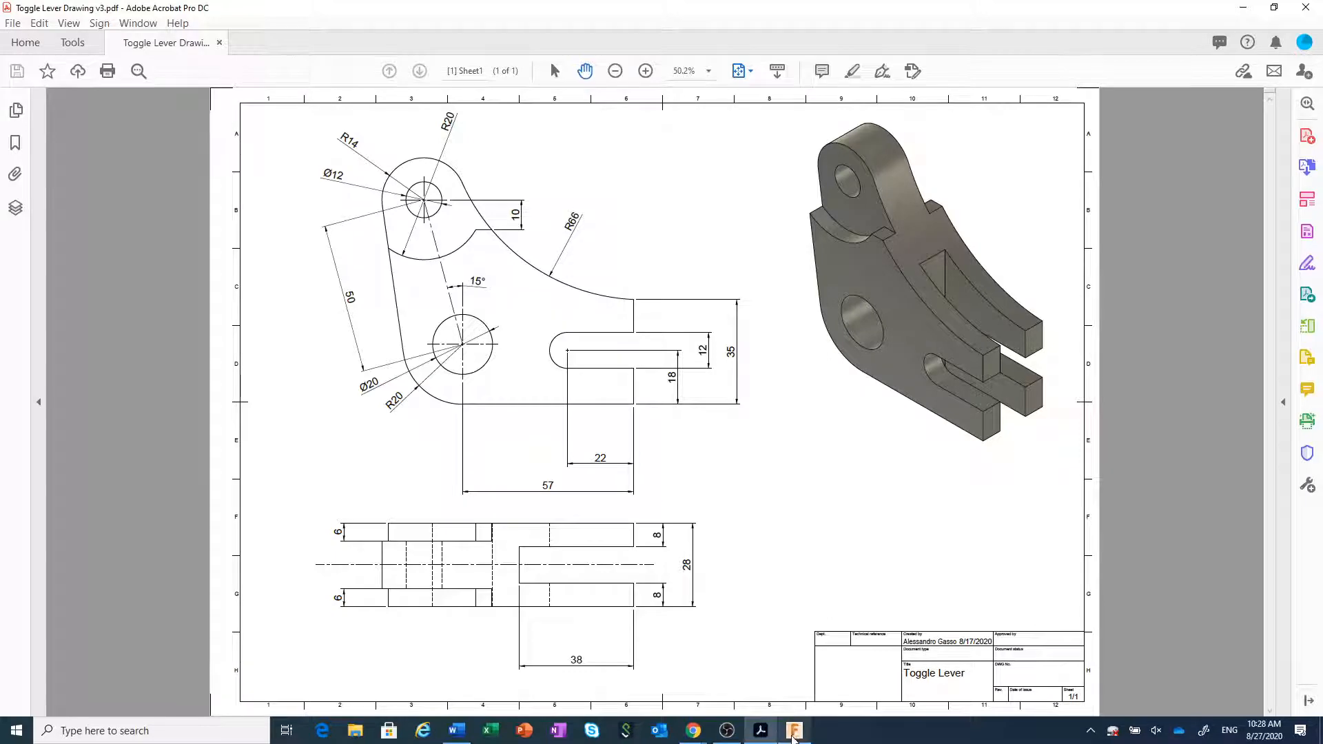
{"action": "left_click", "coordinate": [796, 737]}
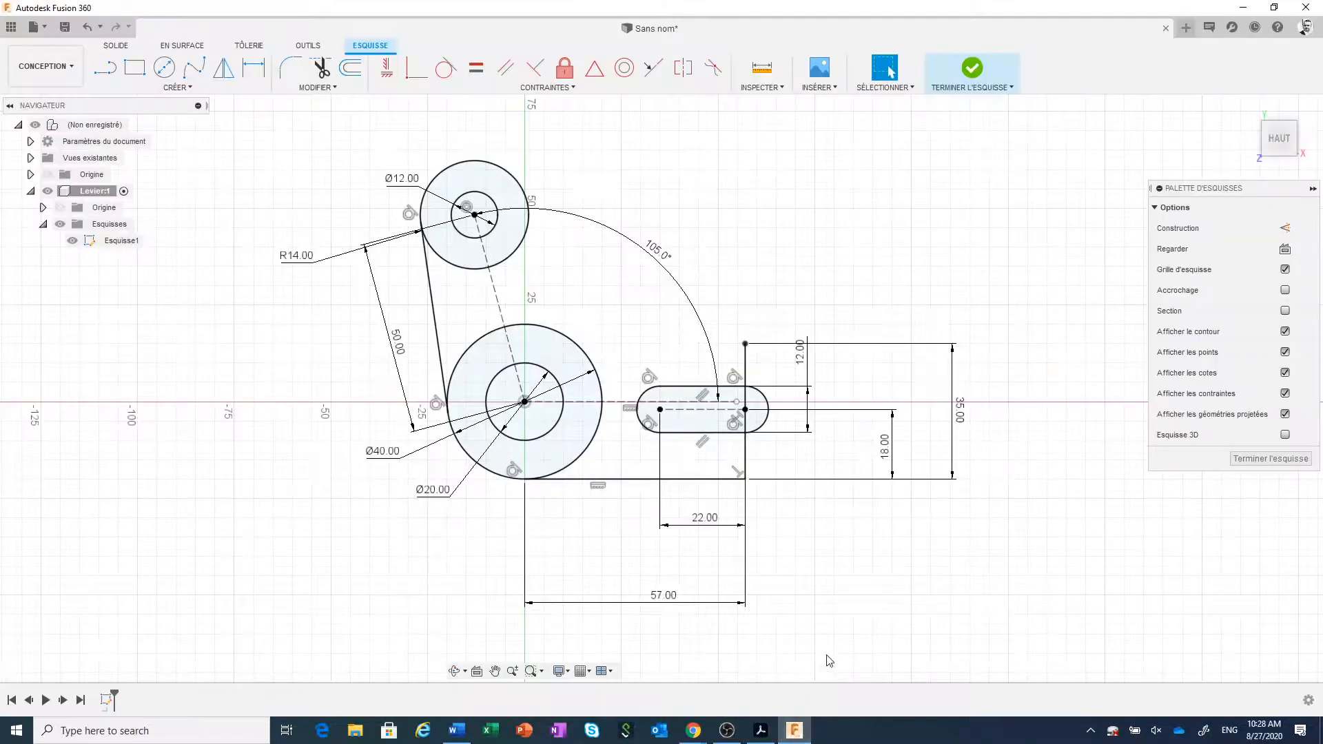
{"action": "scroll", "coordinate": [847, 641], "scroll_direction": "down", "scroll_amount": 2}
{"action": "left_click_drag", "start_coordinate": [847, 641], "coordinate": [785, 638]}
{"action": "key", "text": "Escape"}
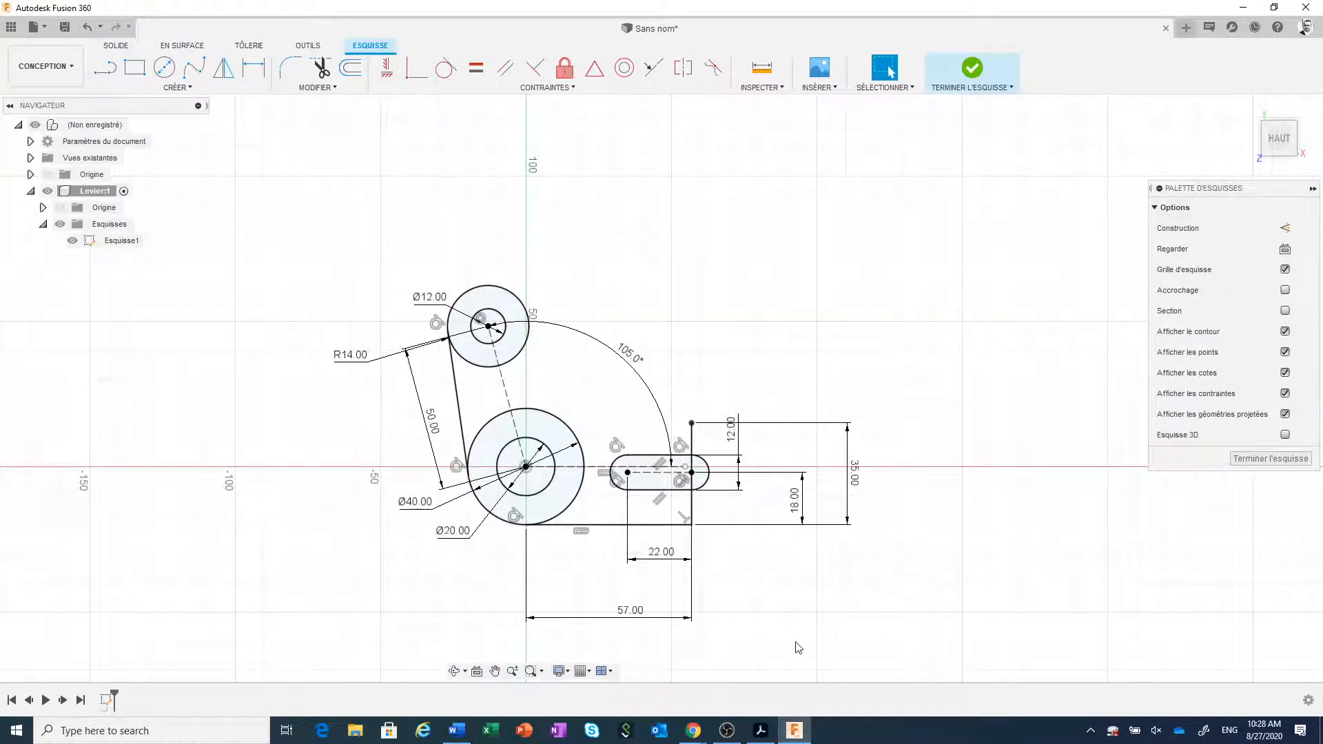
{"action": "left_click", "coordinate": [164, 67]}
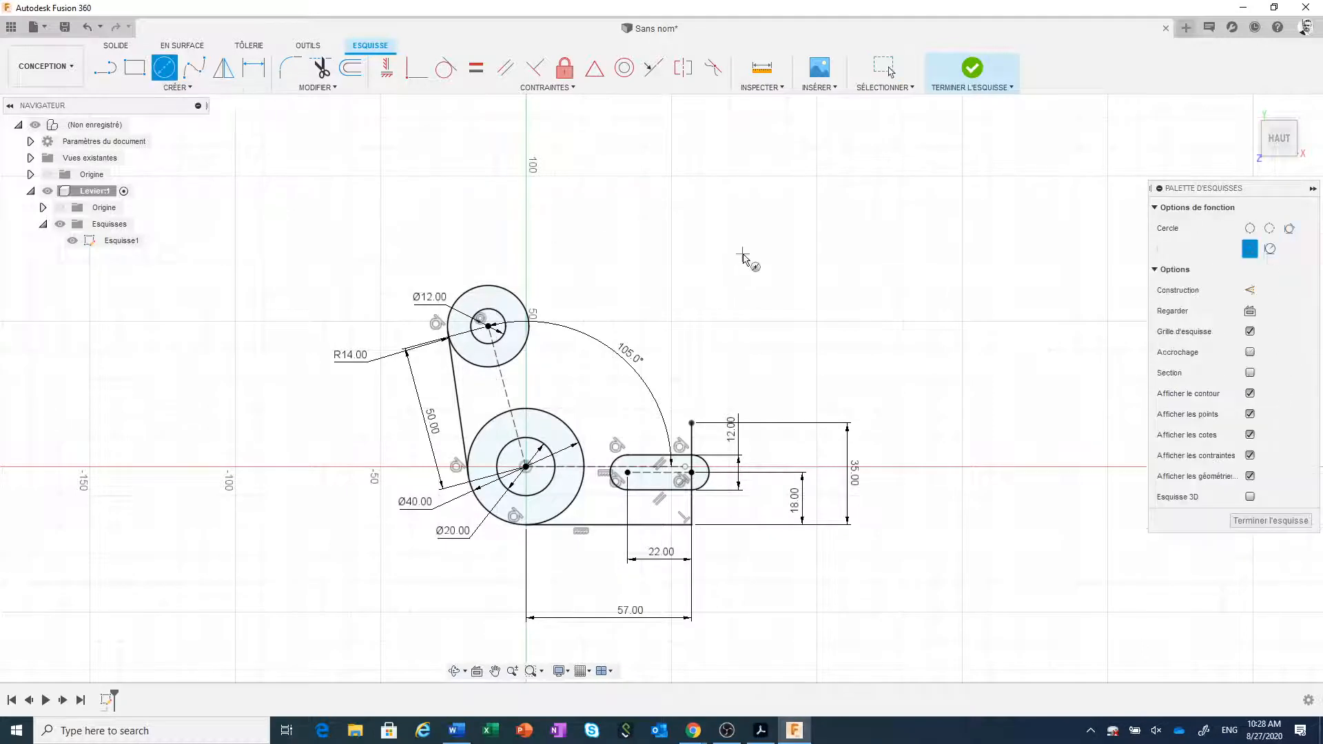
{"action": "left_click", "coordinate": [798, 254]}
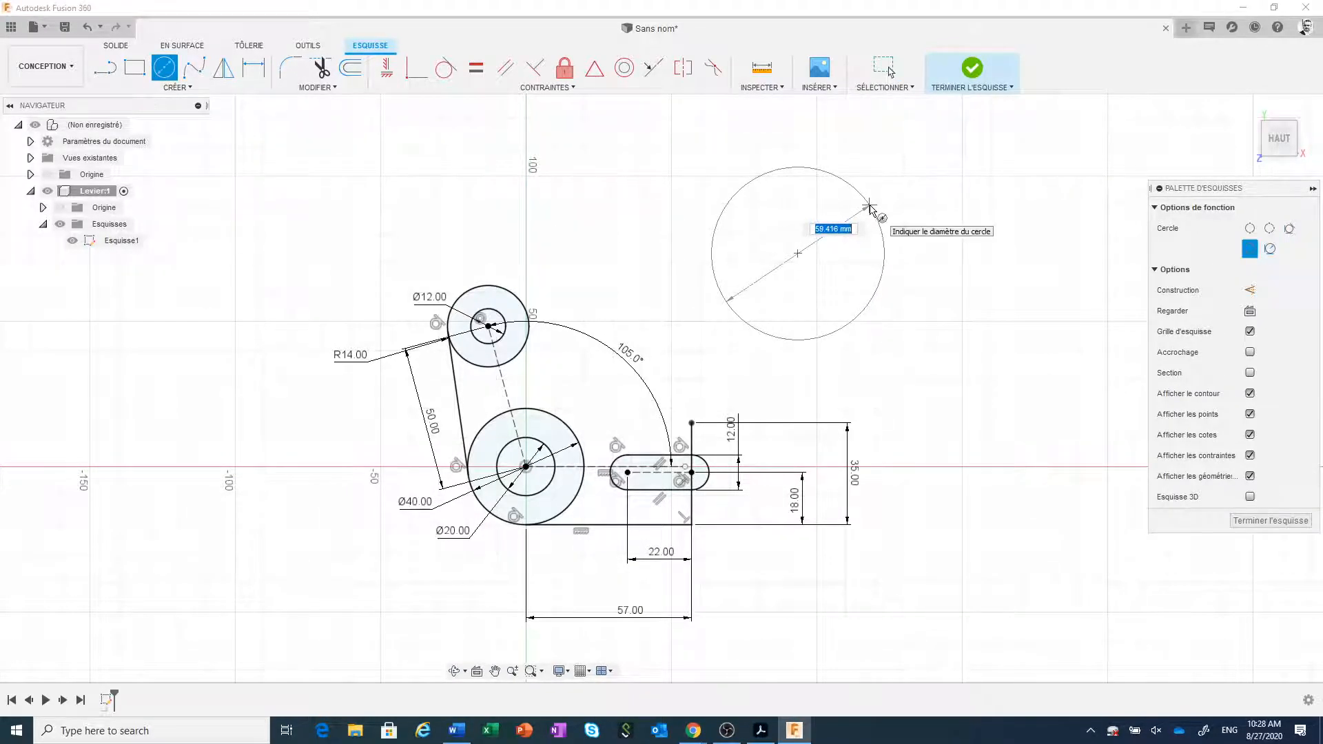
{"action": "left_click", "coordinate": [872, 204]}
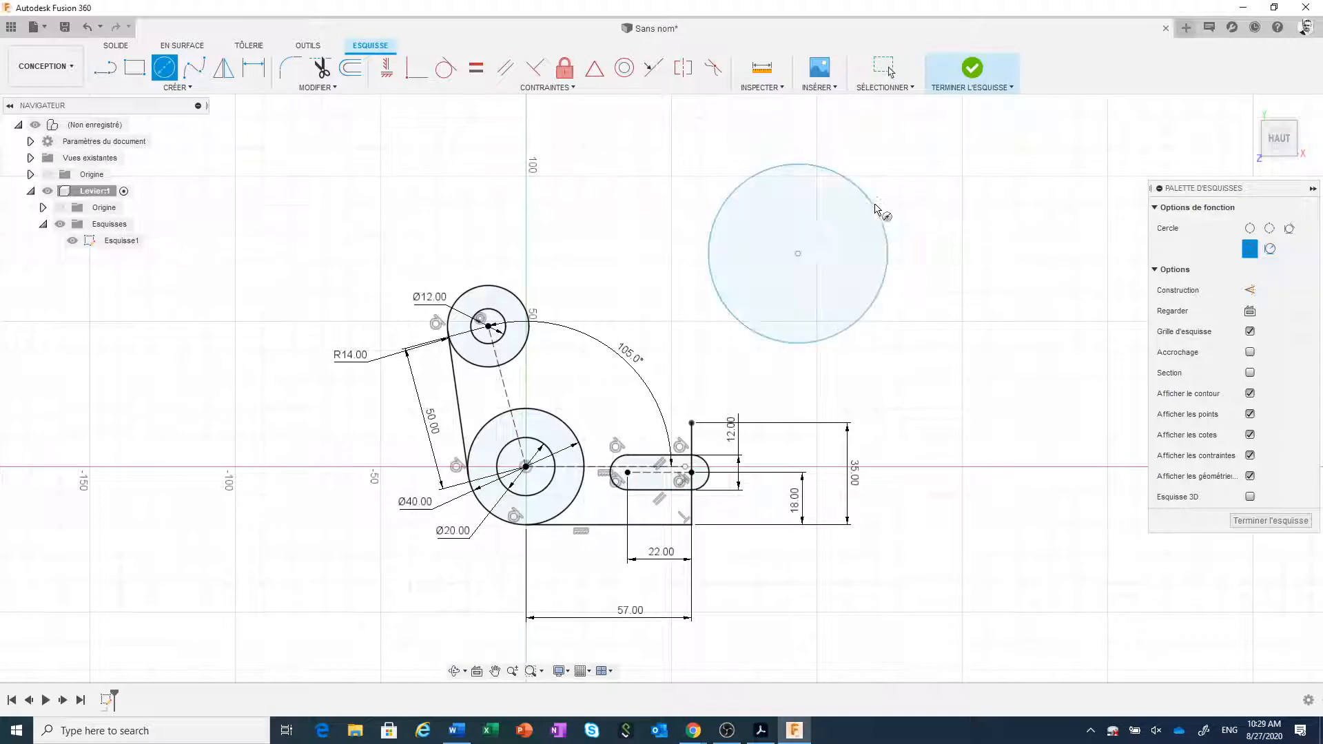
{"action": "right_click", "coordinate": [956, 268]}
{"action": "left_click", "coordinate": [1000, 265]}
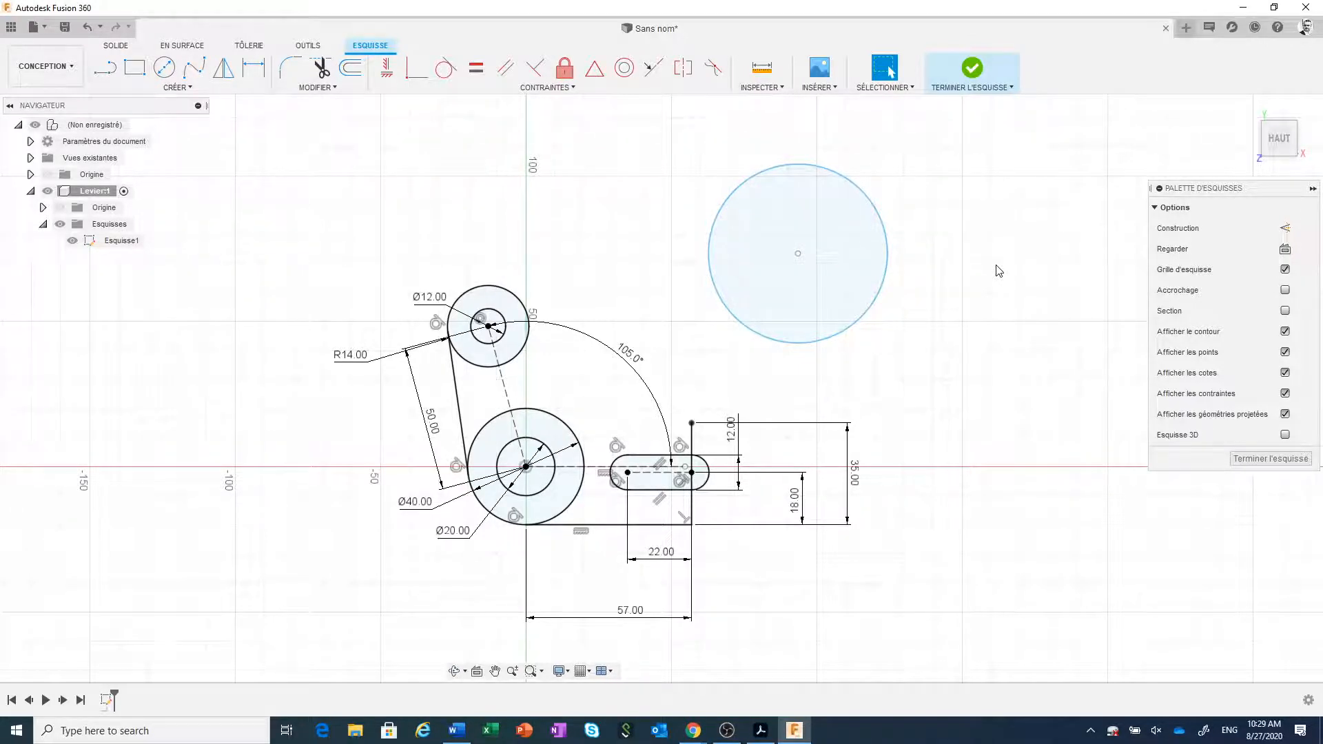
Dimension the large circle with a radius of 66 mm and move that dimension clear of the small hole's diameter dimension
{"action": "left_click", "coordinate": [251, 69]}
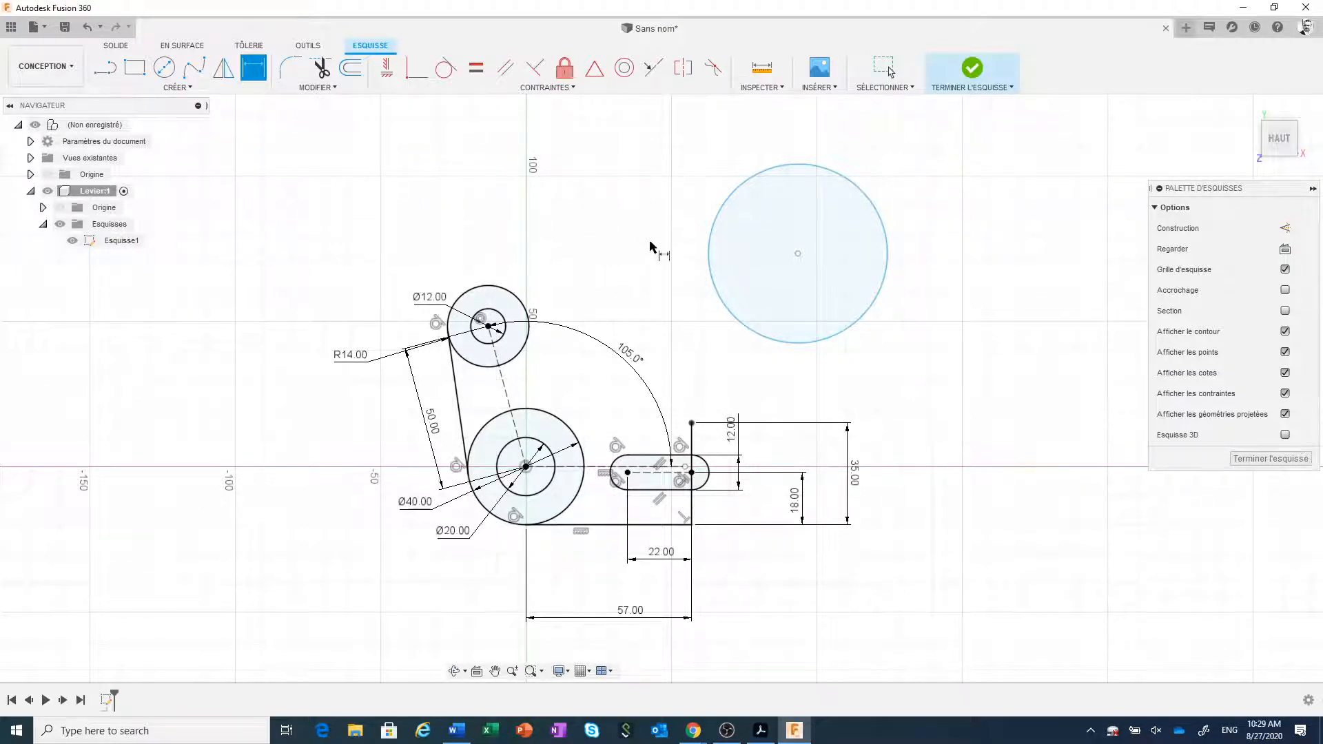
{"action": "left_click", "coordinate": [709, 274]}
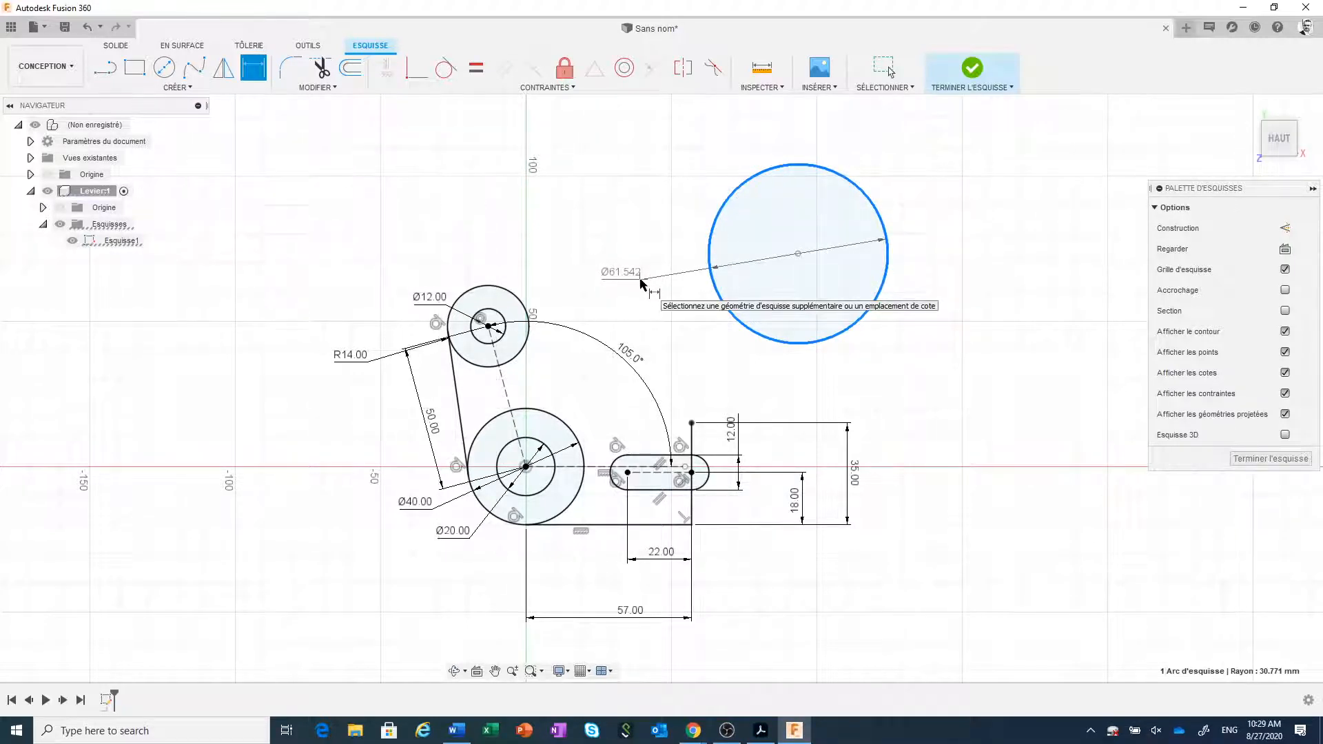
{"action": "right_click", "coordinate": [641, 284]}
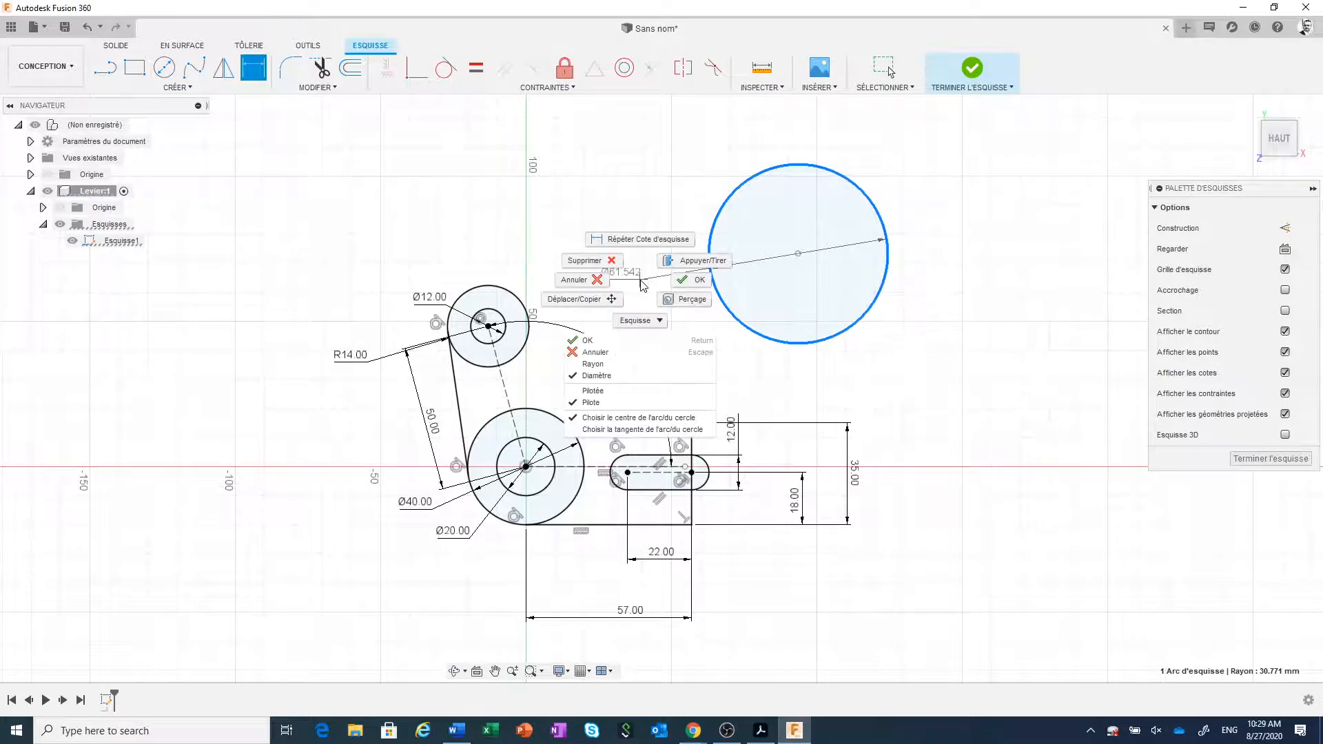
{"action": "left_click", "coordinate": [616, 365]}
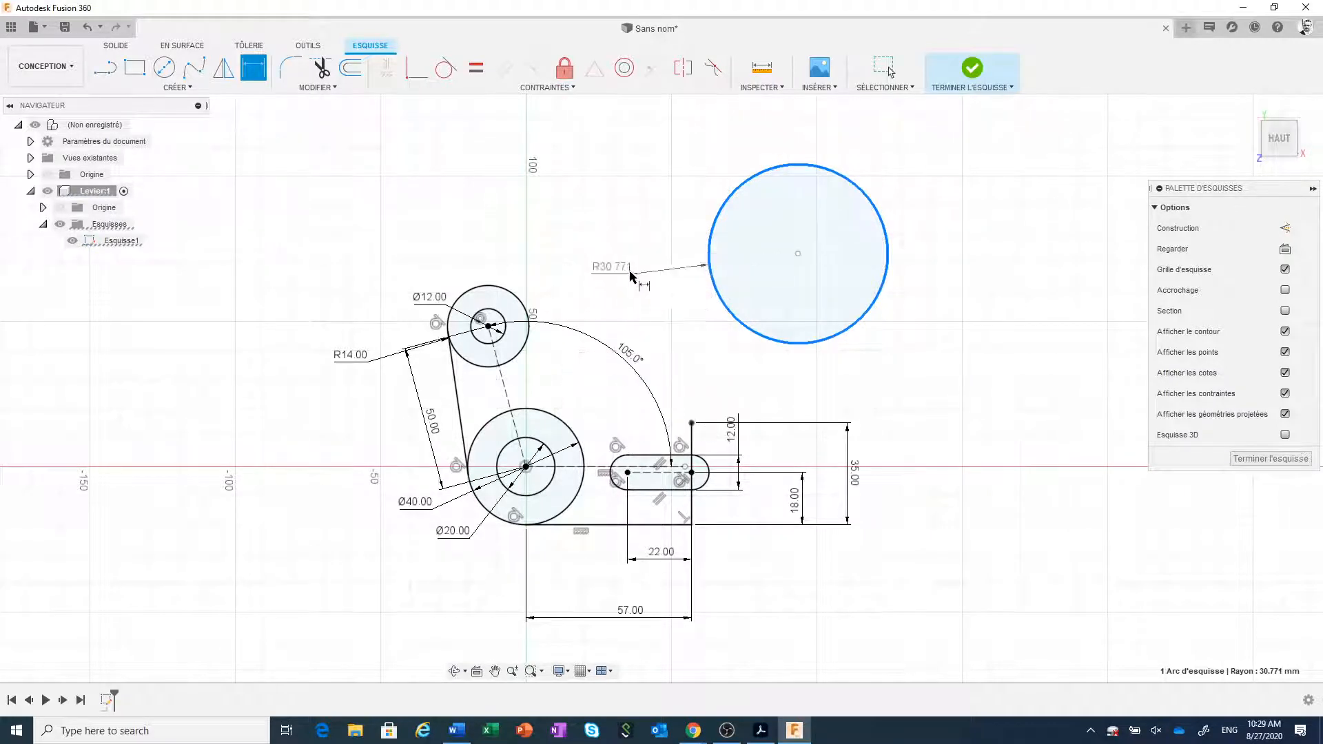
{"action": "left_click", "coordinate": [628, 276]}
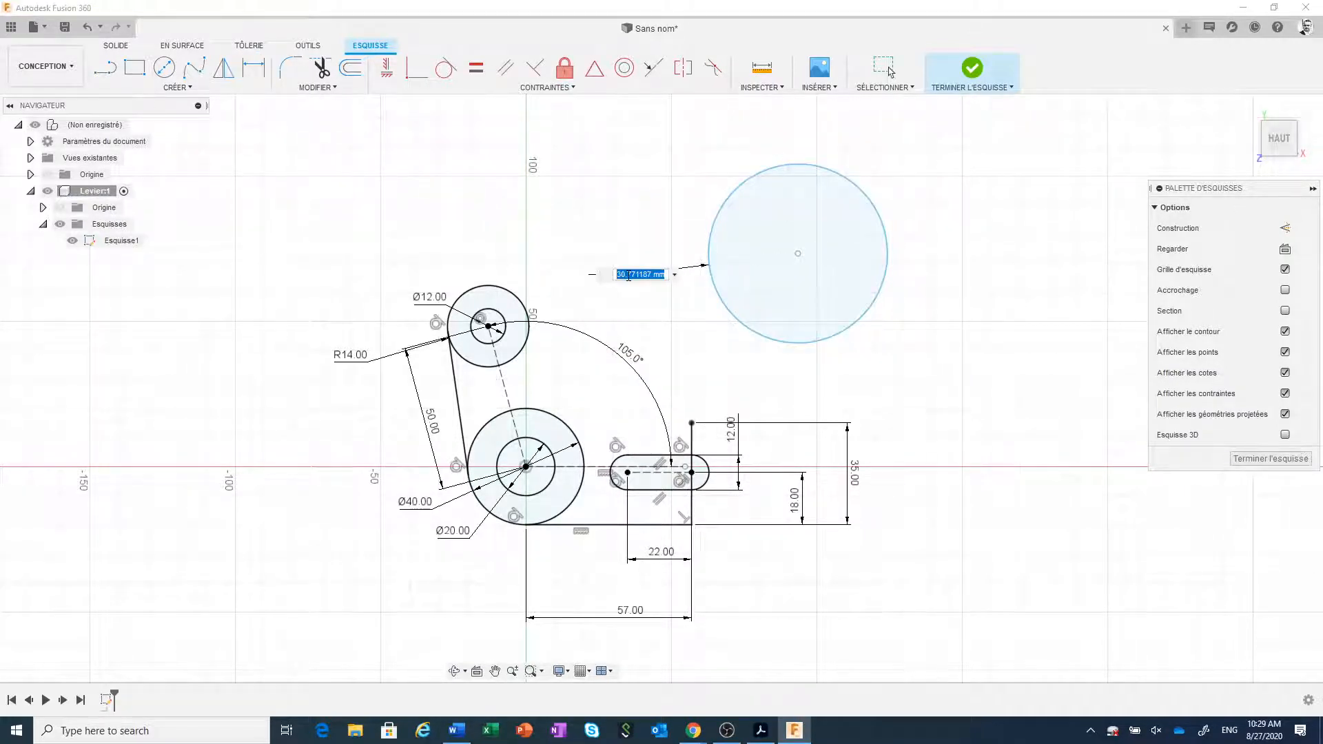
{"action": "type", "text": "66"}
{"action": "key", "text": "Return"}
{"action": "scroll", "coordinate": [999, 413], "scroll_direction": "down", "scroll_amount": 1}
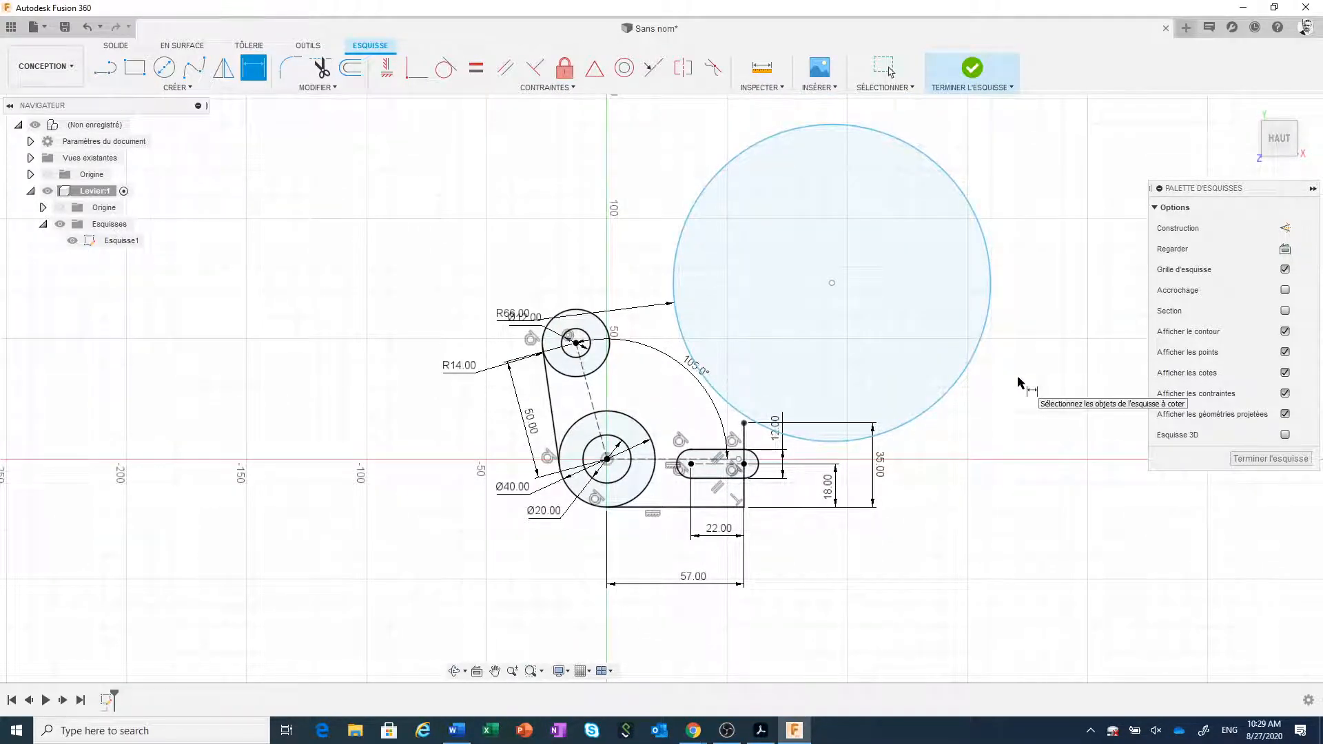
{"action": "key", "text": "Escape"}
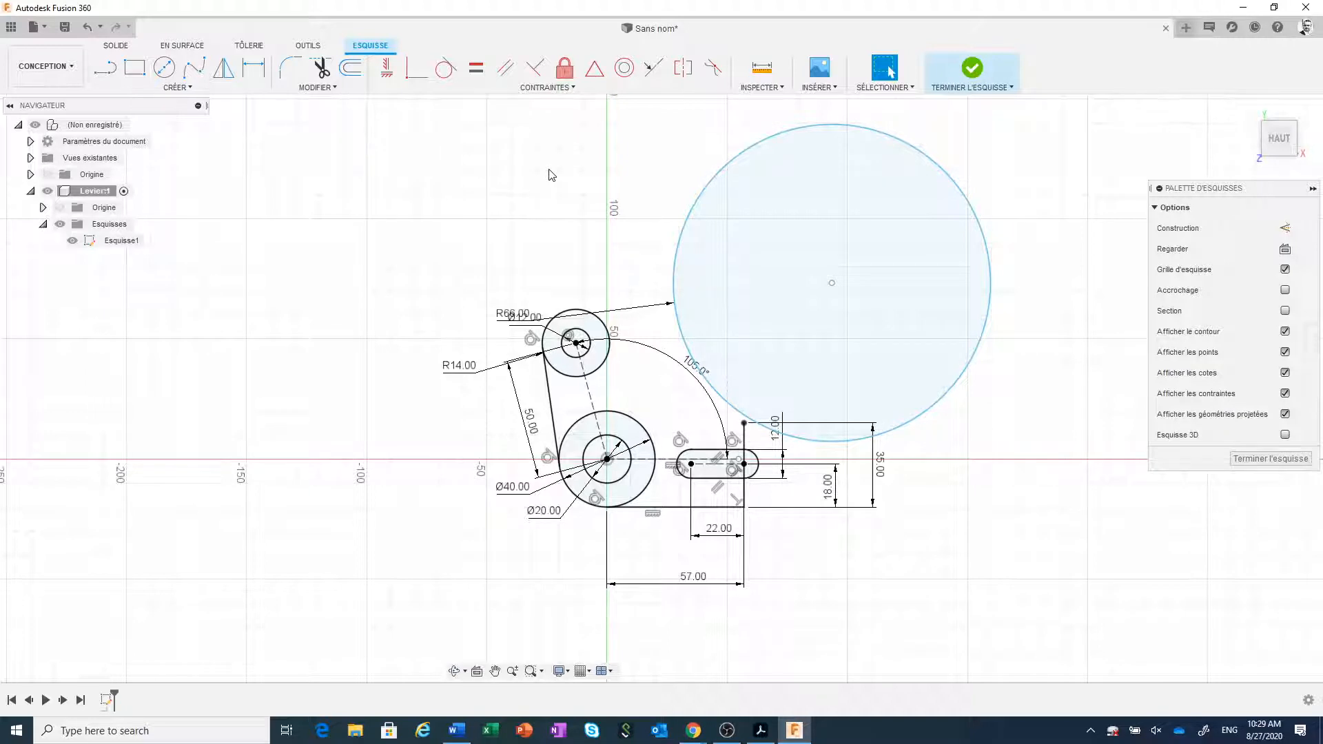
{"action": "left_click_drag", "start_coordinate": [503, 315], "coordinate": [542, 239]}
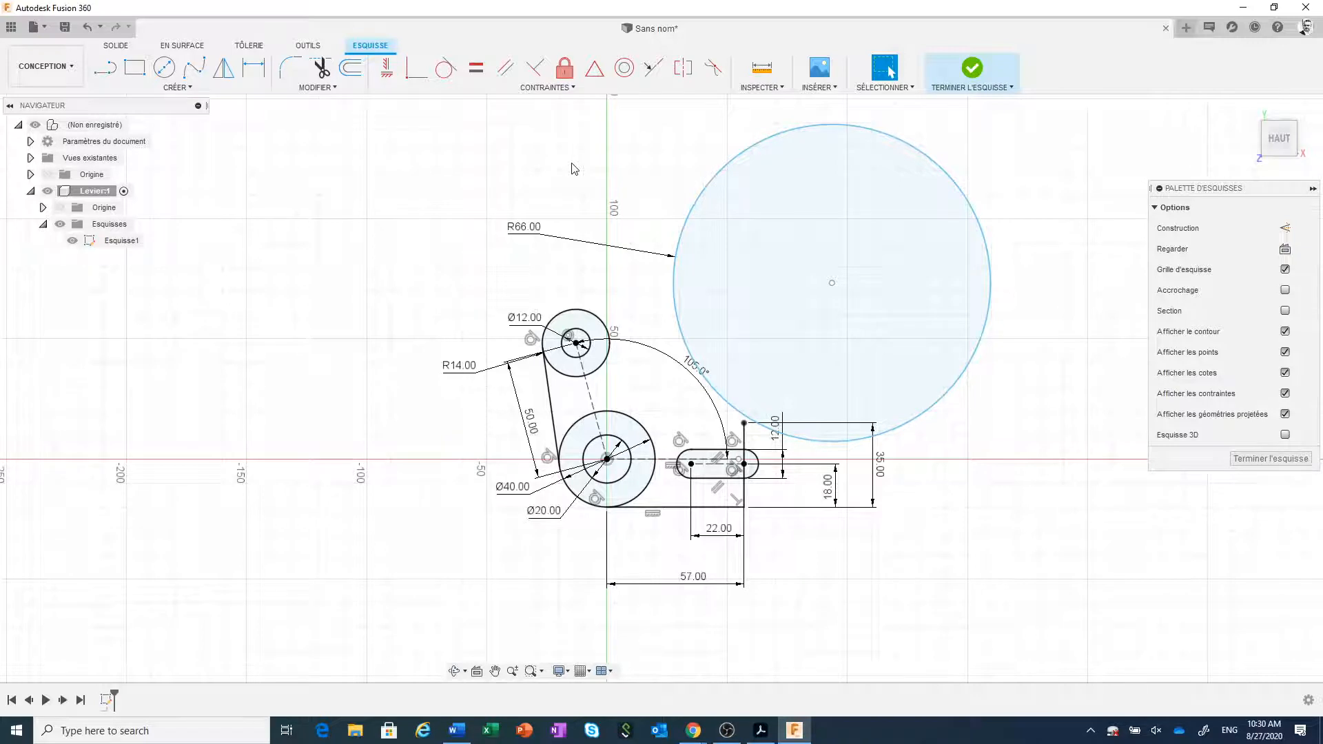
Apply a Tangent constraint between the R66 circle and the R14 outer circle of the upper boss
{"action": "left_click", "coordinate": [692, 208]}
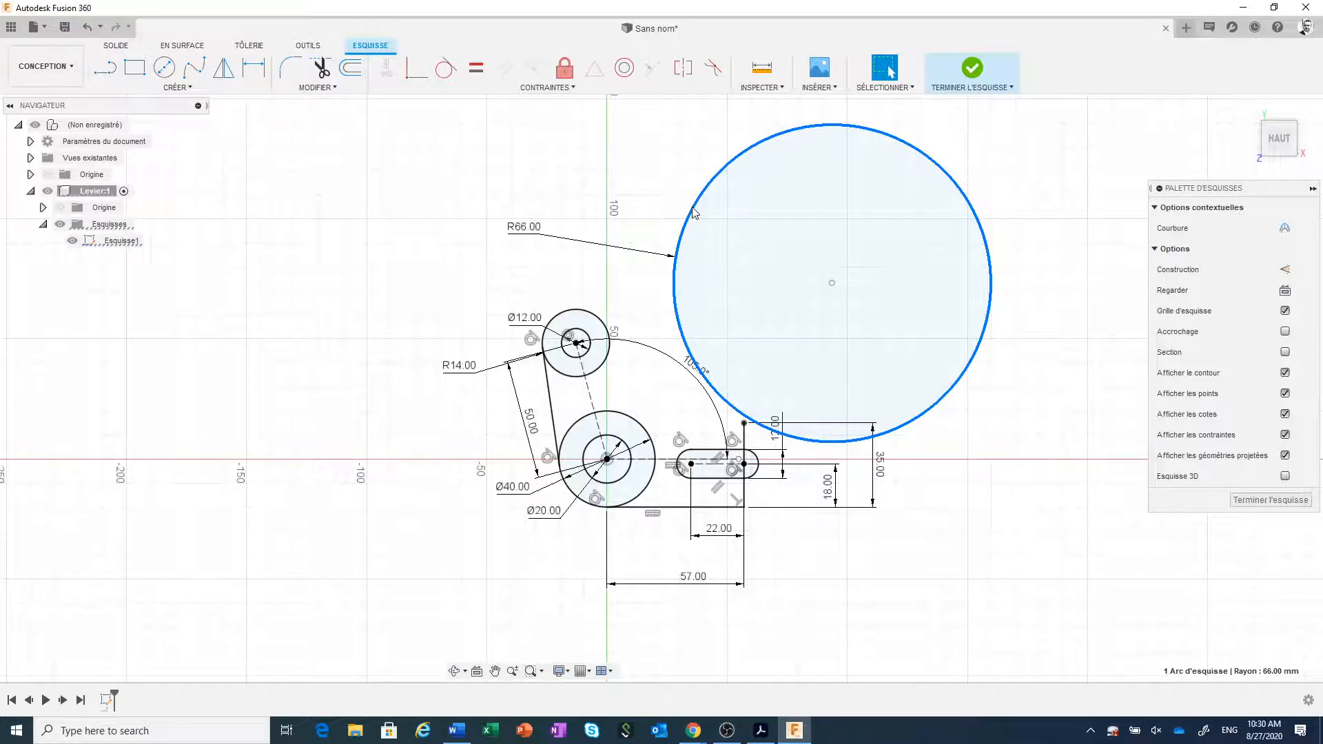
{"action": "left_click", "coordinate": [599, 322], "text": "shift"}
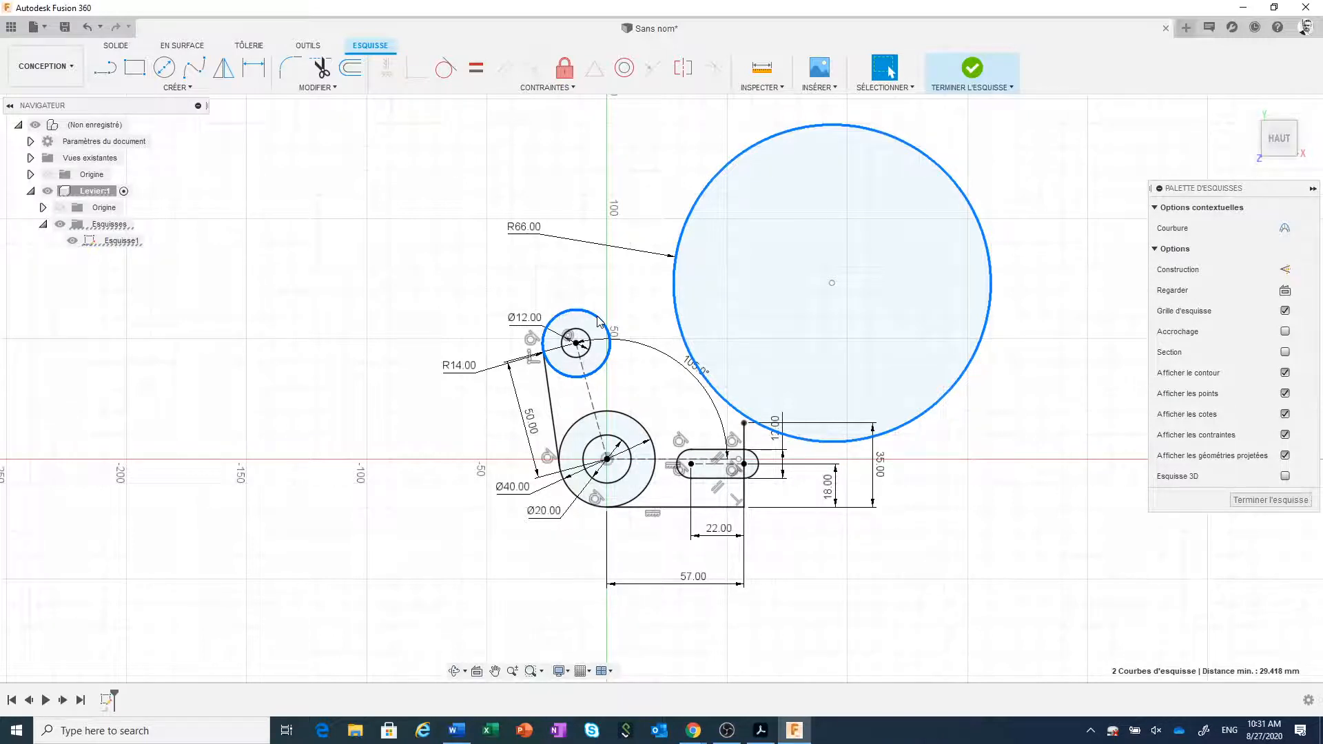
{"action": "right_click", "coordinate": [598, 321]}
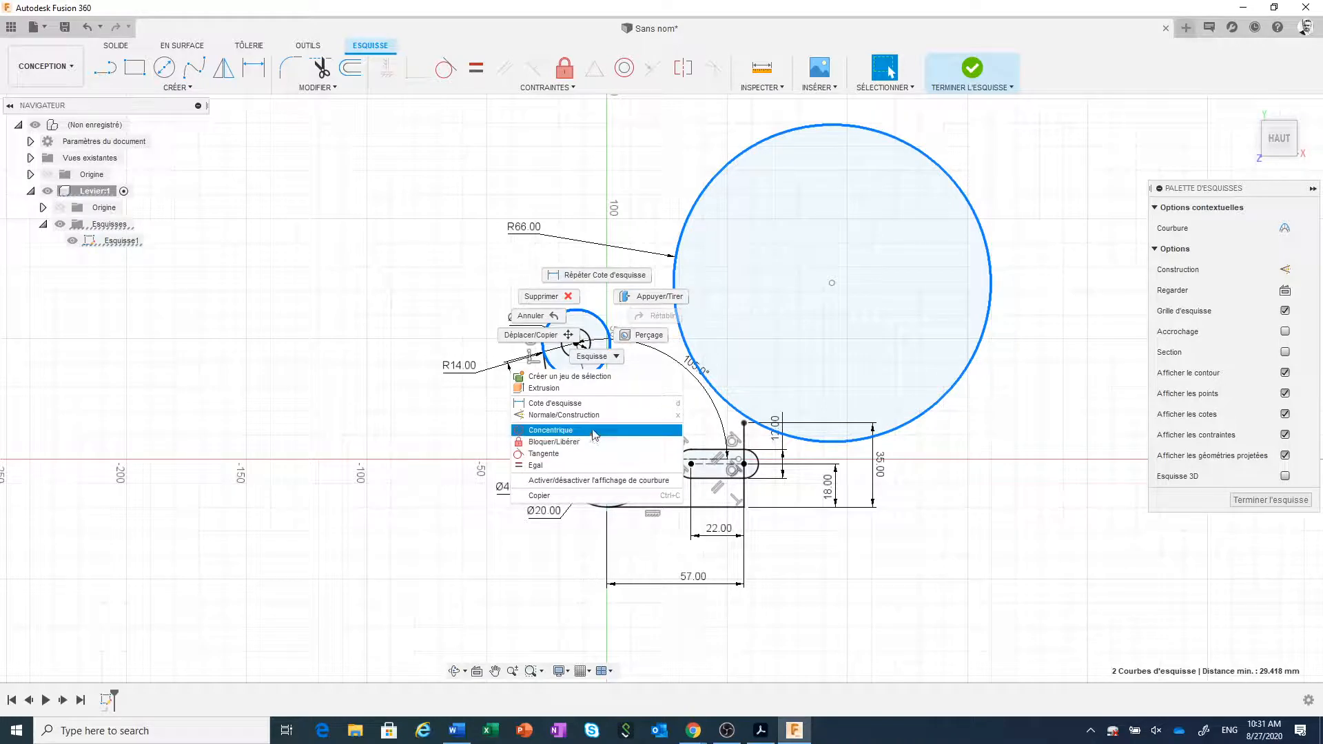
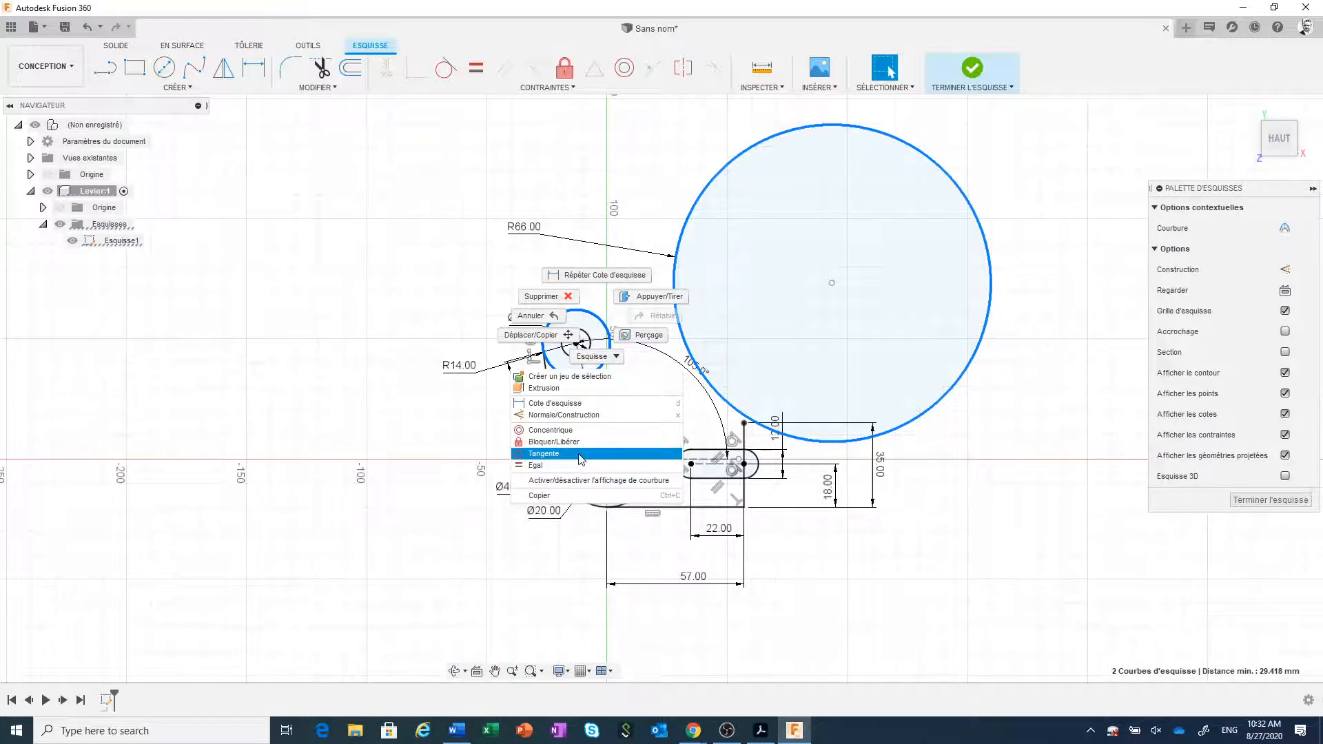
{"action": "left_click", "coordinate": [544, 453]}
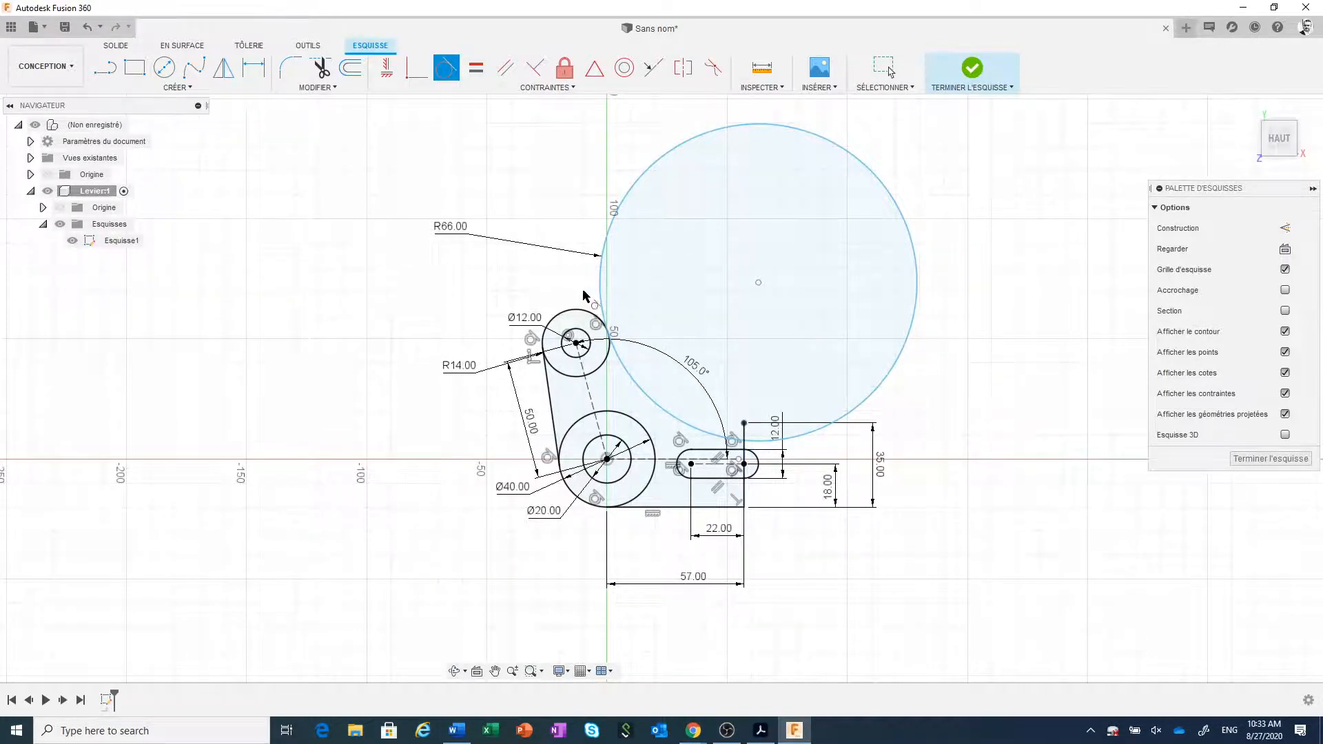
{"action": "key", "text": "Escape"}
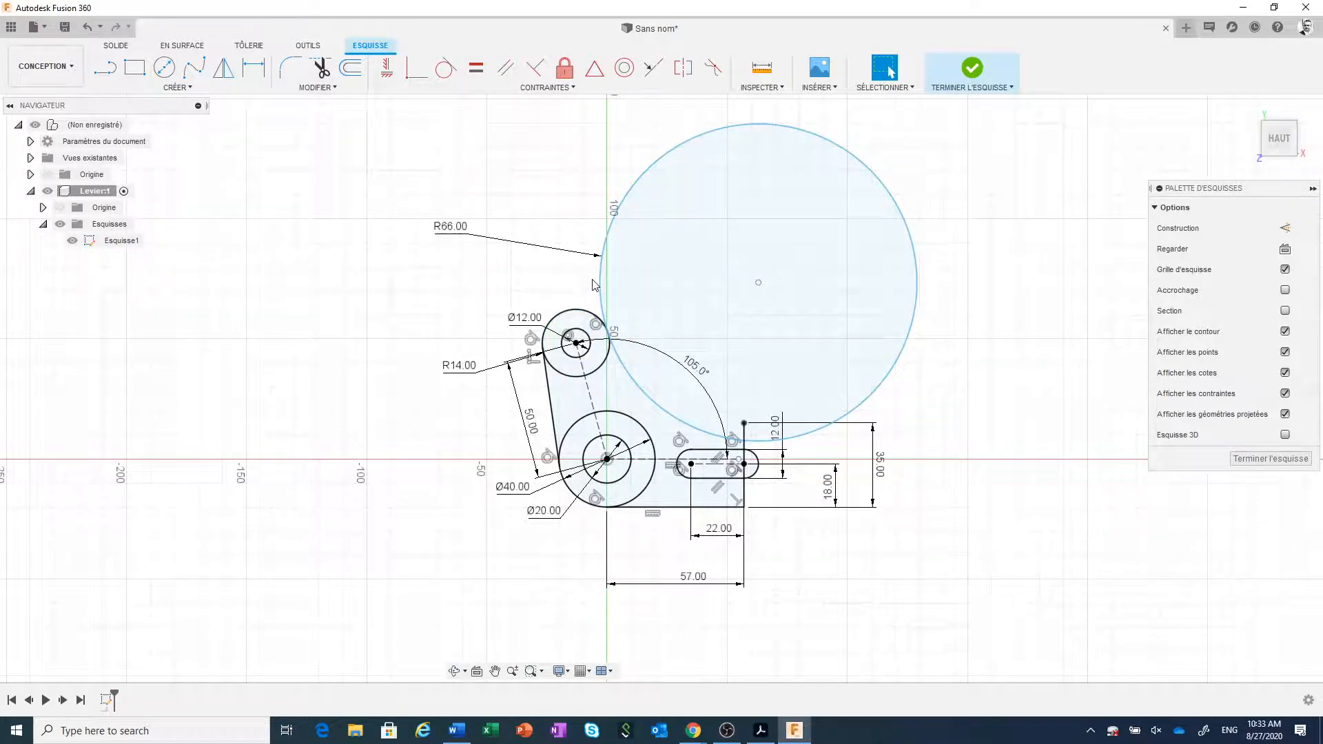
Make the R66 circle coincident with the upper endpoint of the 35 mm vertical line and move the slot's 12 mm dimension farther from the contour
{"action": "left_click", "coordinate": [865, 332]}
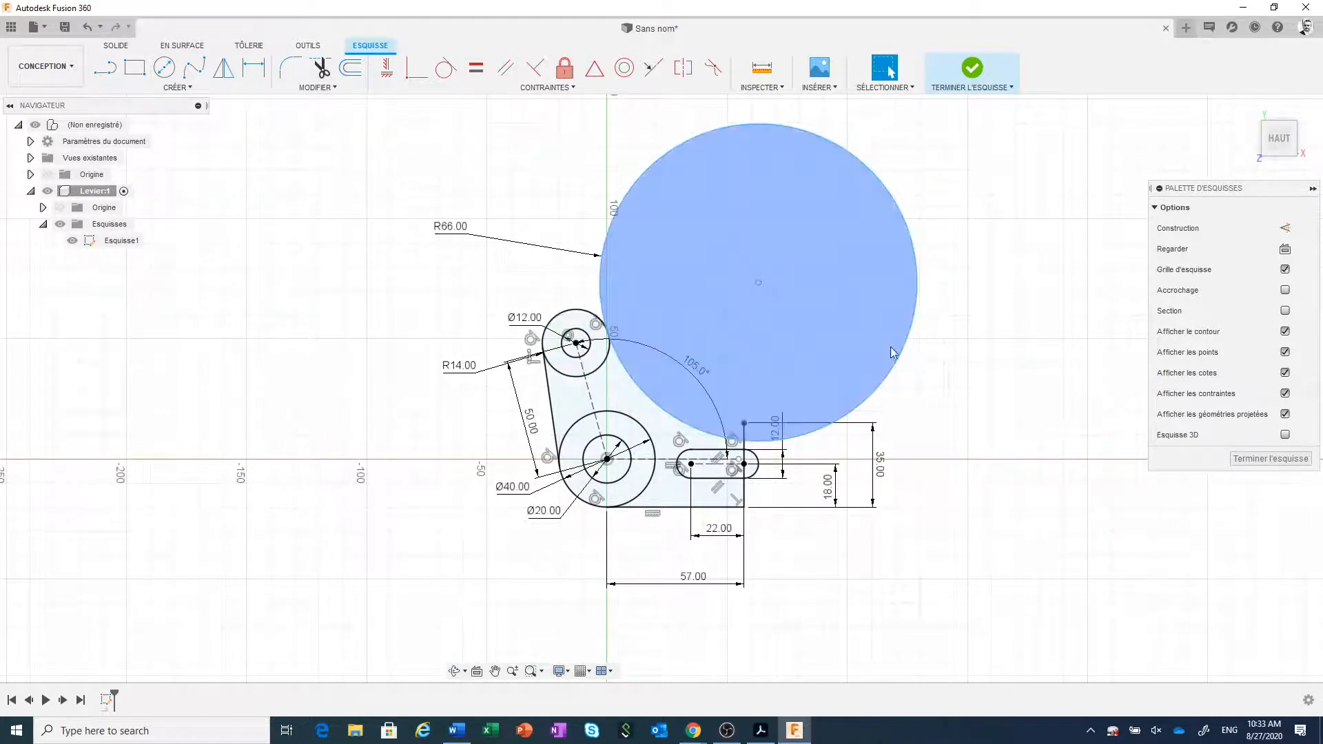
{"action": "left_click", "coordinate": [972, 416]}
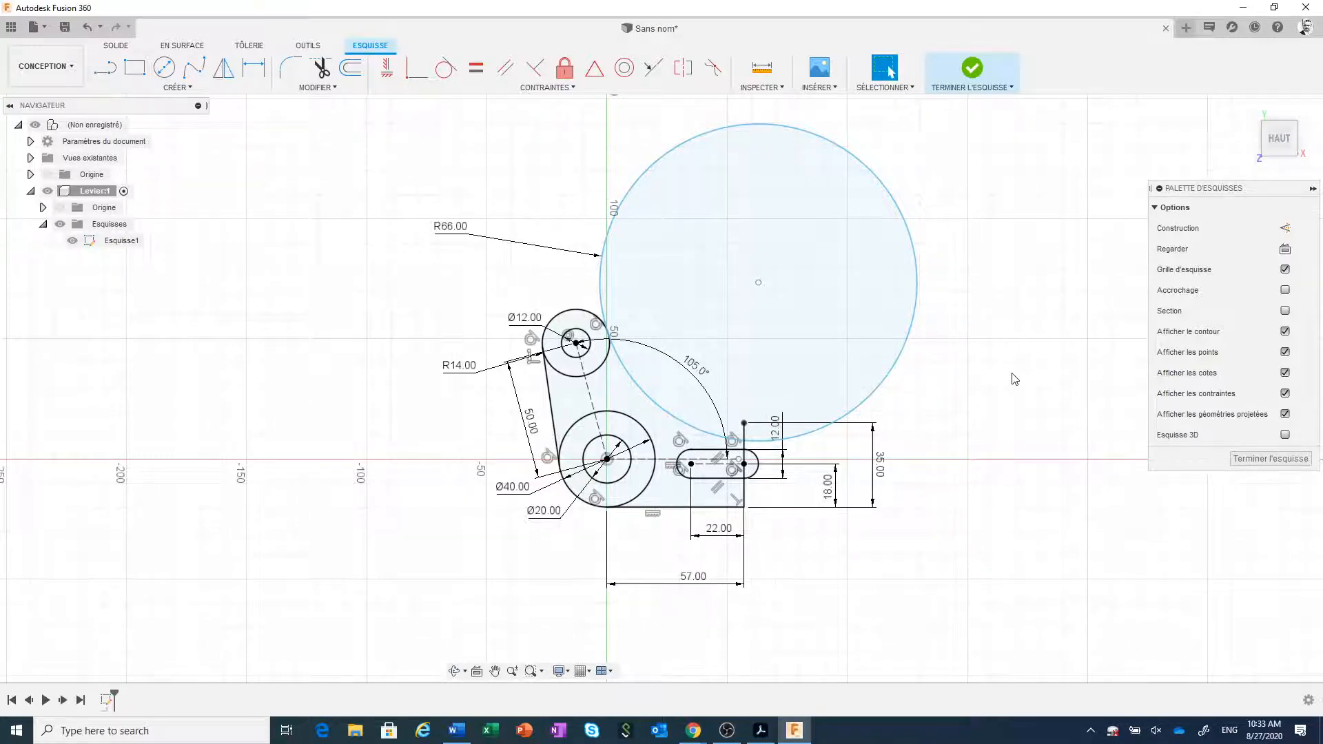
{"action": "left_click", "coordinate": [899, 365]}
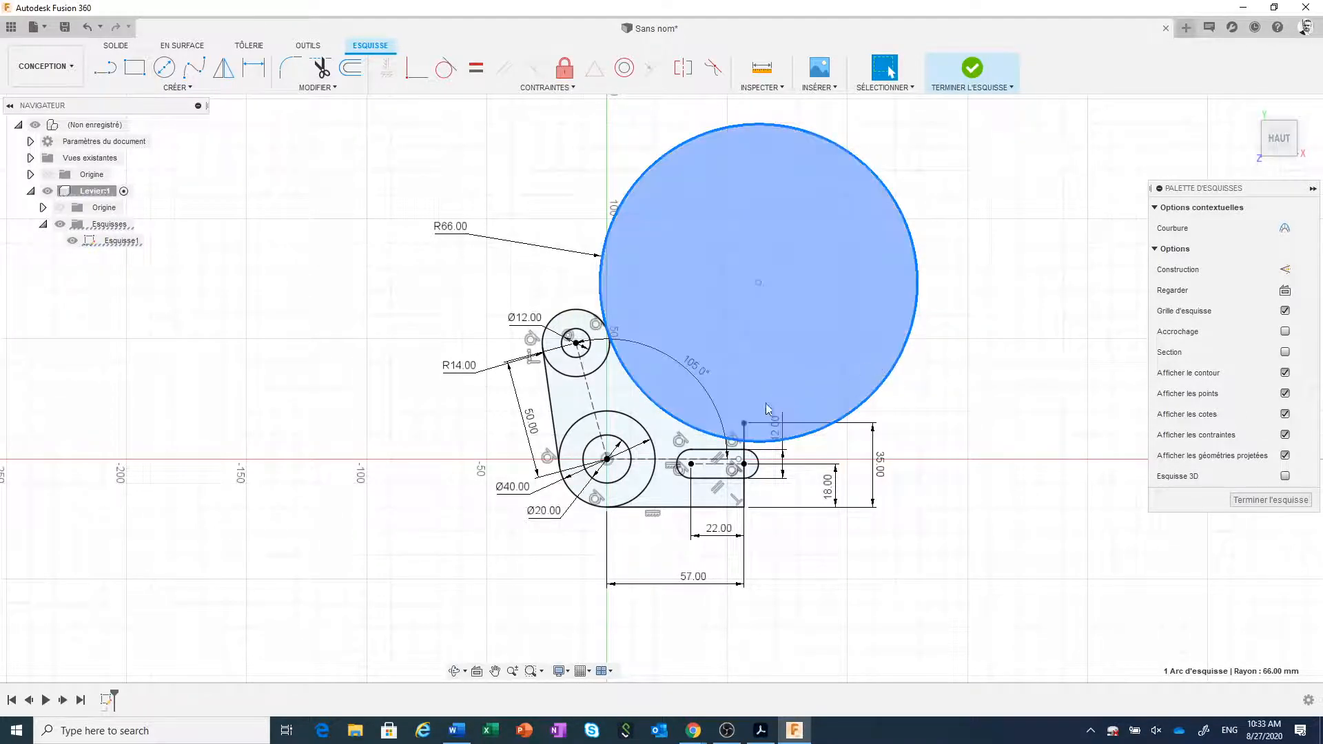
{"action": "left_click", "coordinate": [744, 423], "text": "shift"}
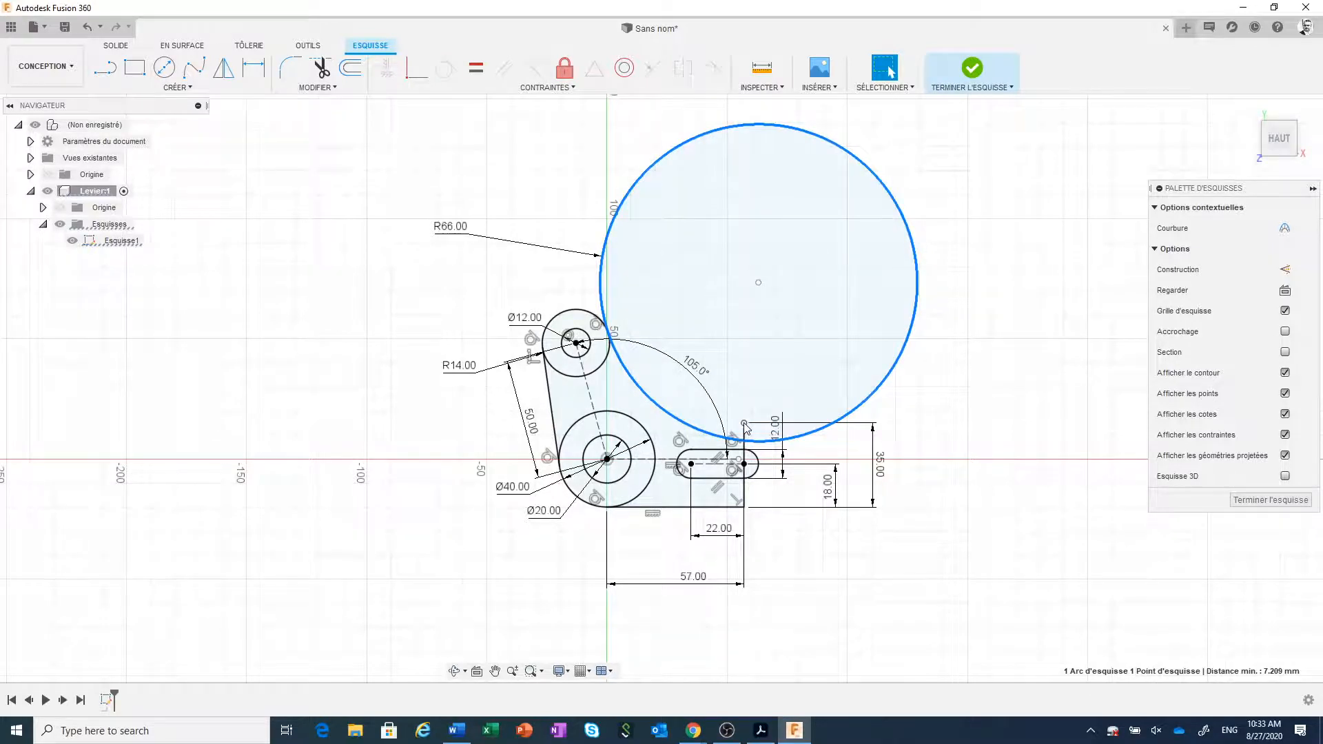
{"action": "right_click", "coordinate": [745, 427]}
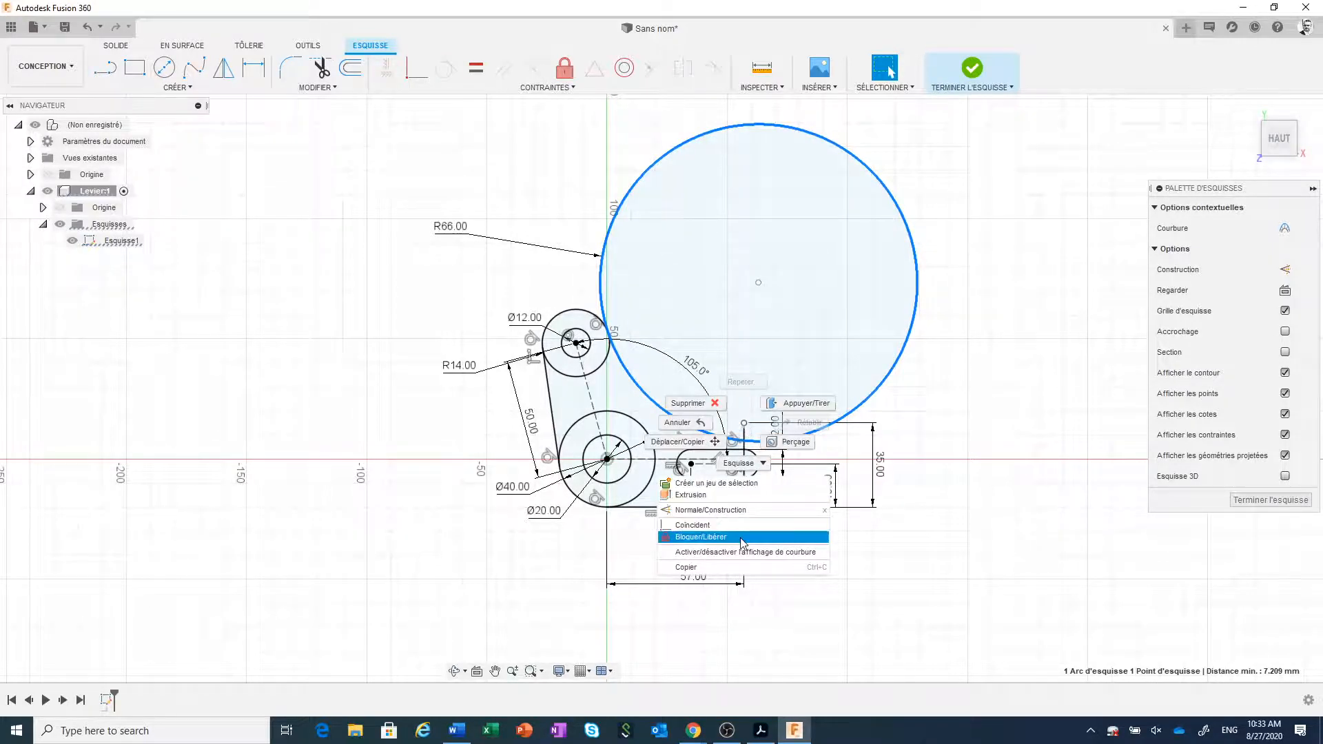
{"action": "left_click", "coordinate": [693, 525]}
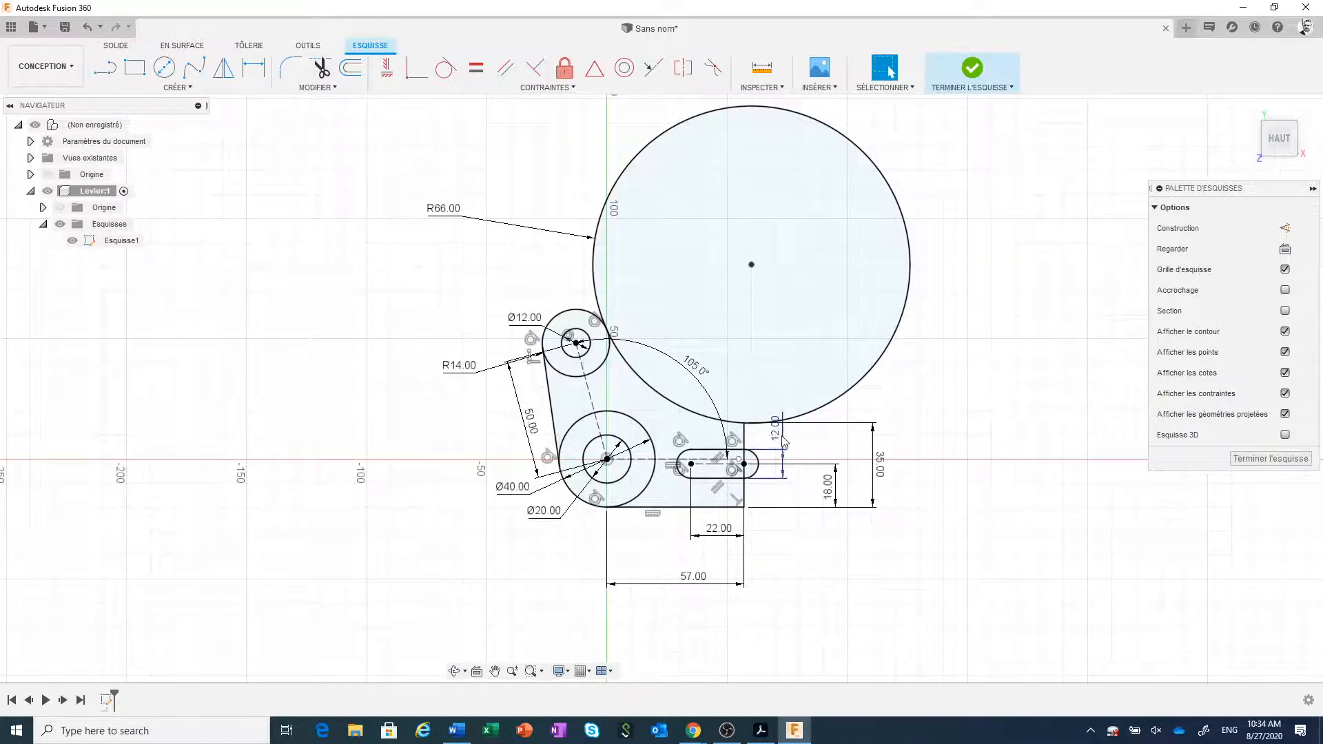
{"action": "left_click_drag", "start_coordinate": [779, 438], "coordinate": [827, 442]}
Trim the outer part of the R66 circle, keeping only the concave arc between the upper boss and the 35 mm vertical line
{"action": "scroll", "coordinate": [975, 368], "scroll_direction": "down", "scroll_amount": 1}
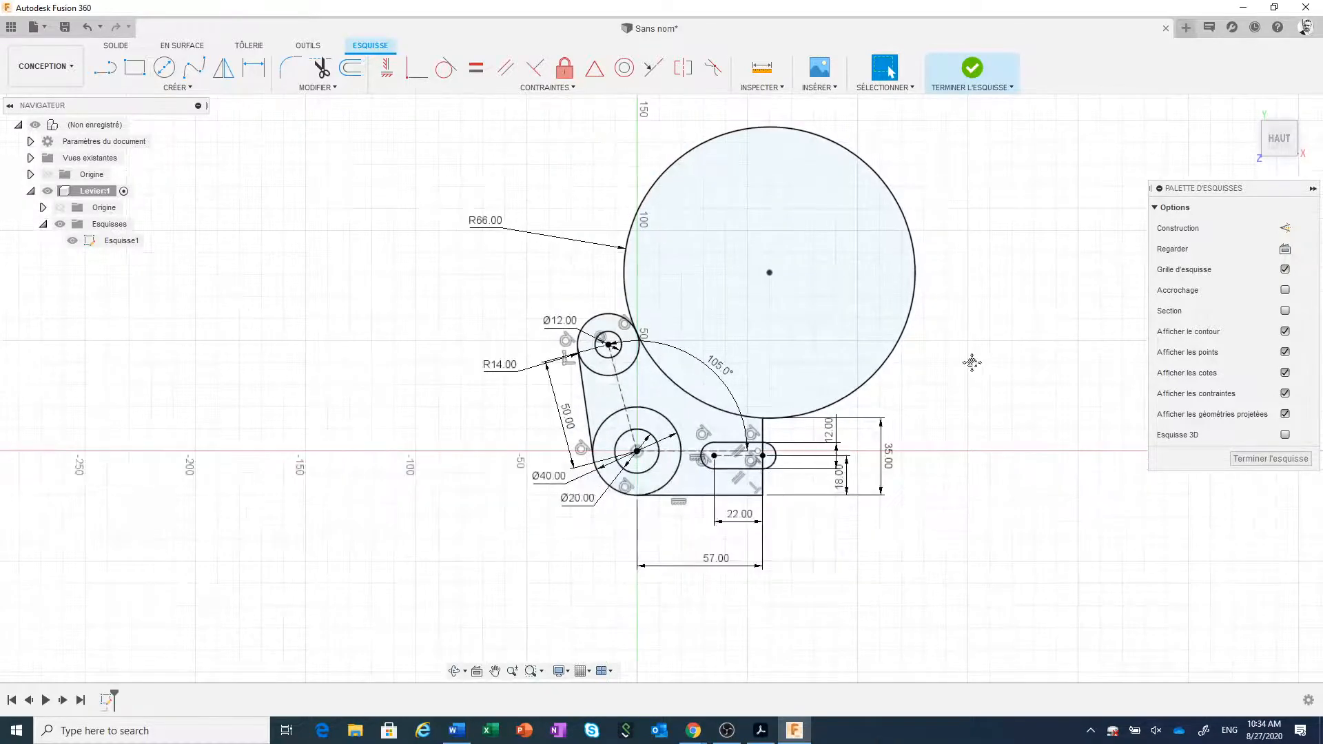
{"action": "middle_click_drag", "start_coordinate": [975, 368], "coordinate": [985, 397]}
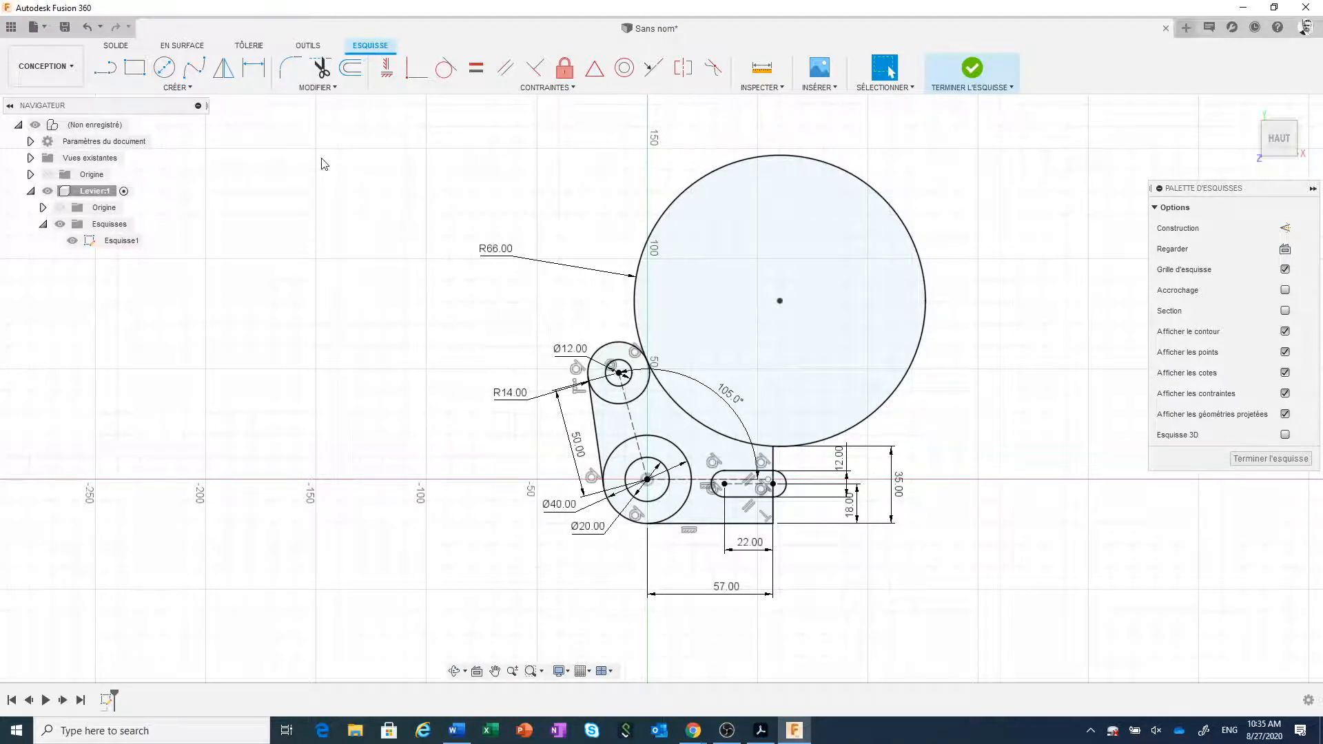
{"action": "left_click", "coordinate": [323, 72]}
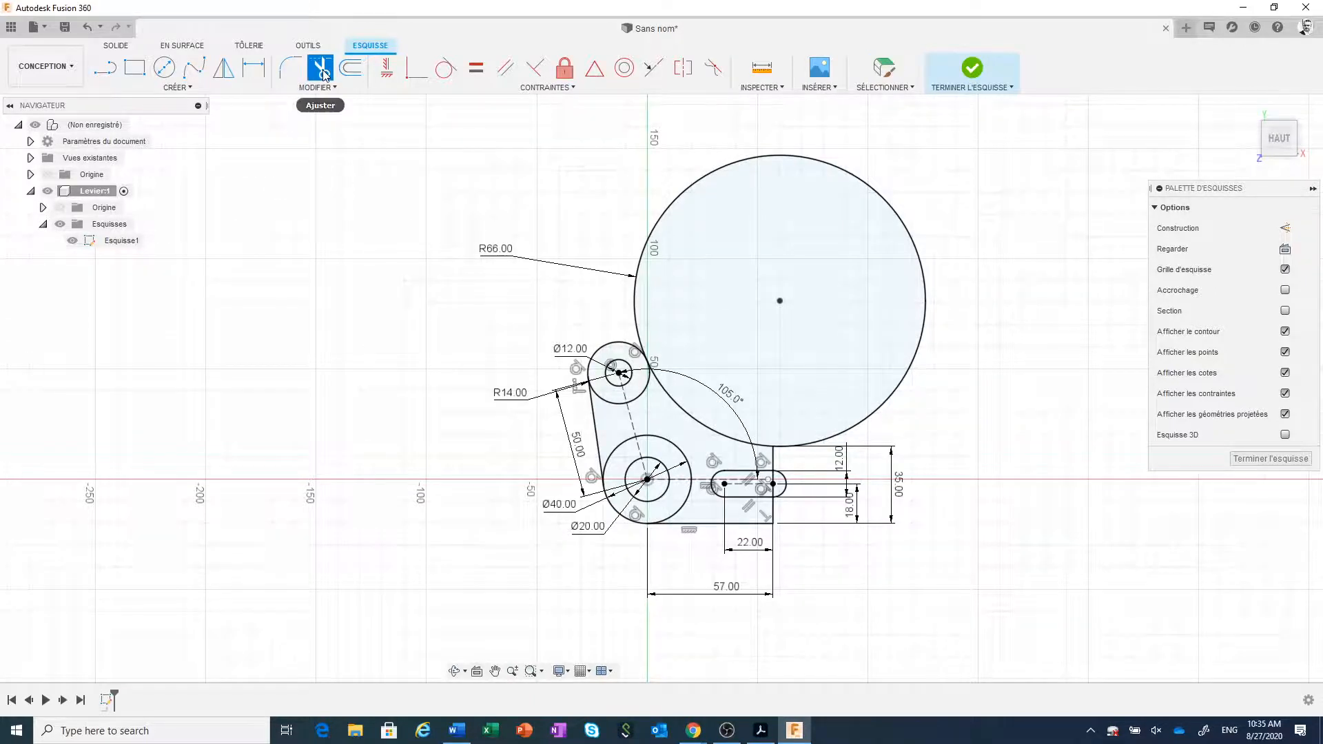
{"action": "left_click", "coordinate": [715, 172]}
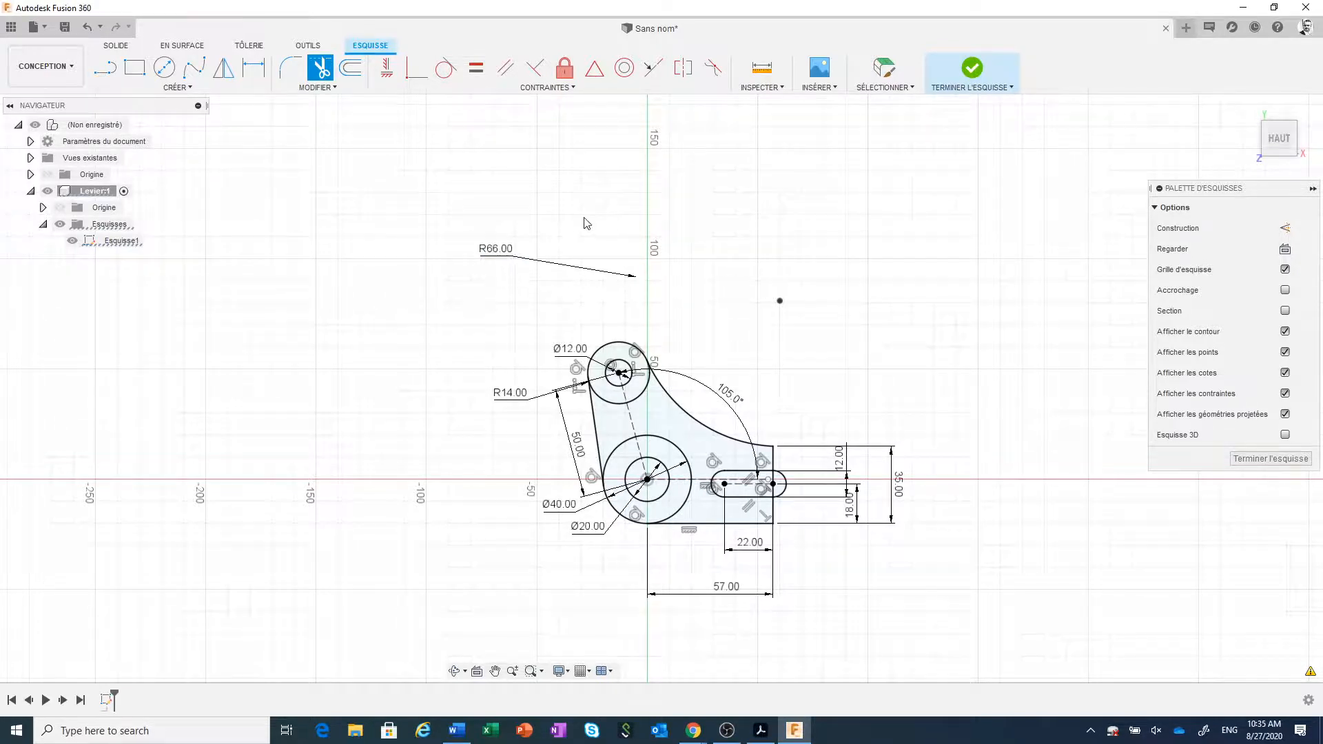
Reposition the R66 dimension along a leader from the arc's centre to the concave edge
{"action": "key", "text": "Escape"}
{"action": "mouse_move", "coordinate": [600, 273]}
{"action": "left_mouse_down"}
{"action": "mouse_move", "coordinate": [584, 279]}
{"action": "mouse_move", "coordinate": [619, 341]}
{"action": "mouse_move", "coordinate": [689, 413]}
{"action": "mouse_move", "coordinate": [722, 374]}
{"action": "left_mouse_up"}
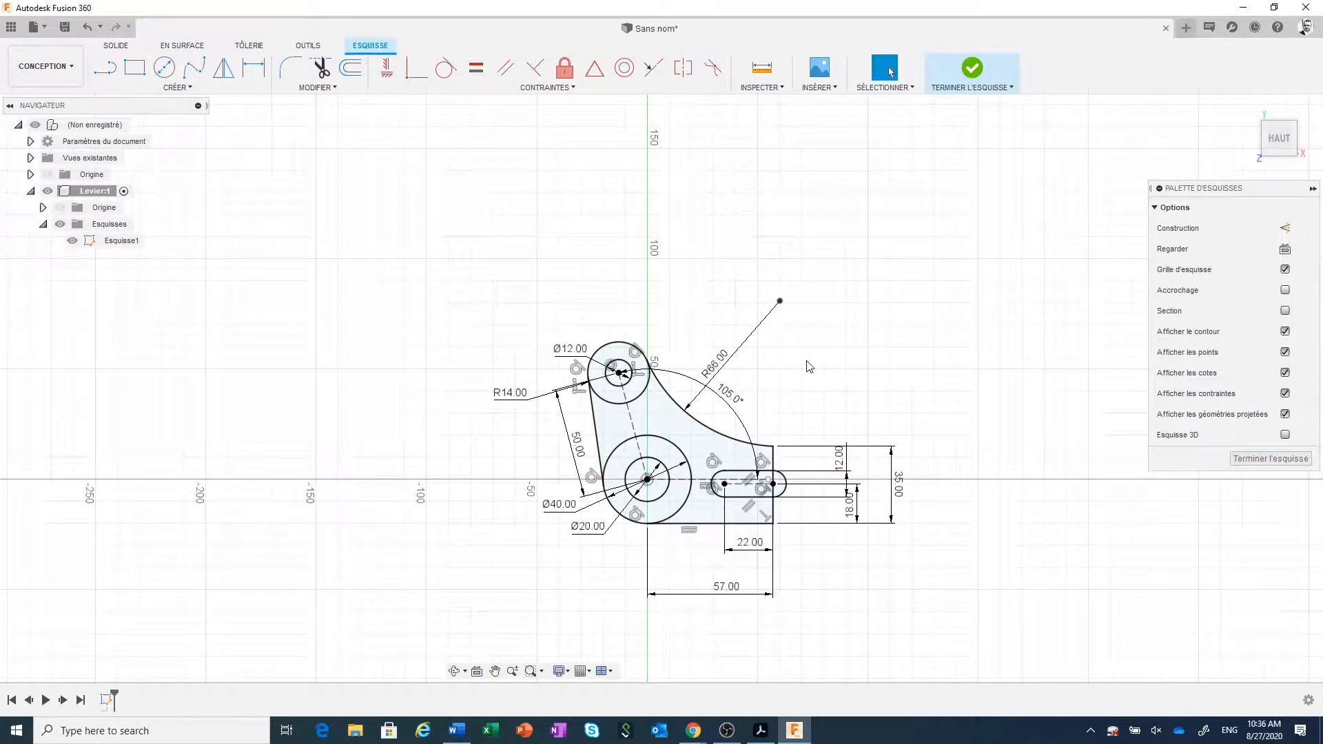
Try trimming the slot's rounded end that projects beyond the 35 mm vertical line
{"action": "scroll", "coordinate": [803, 537], "scroll_direction": "up", "scroll_amount": 4}
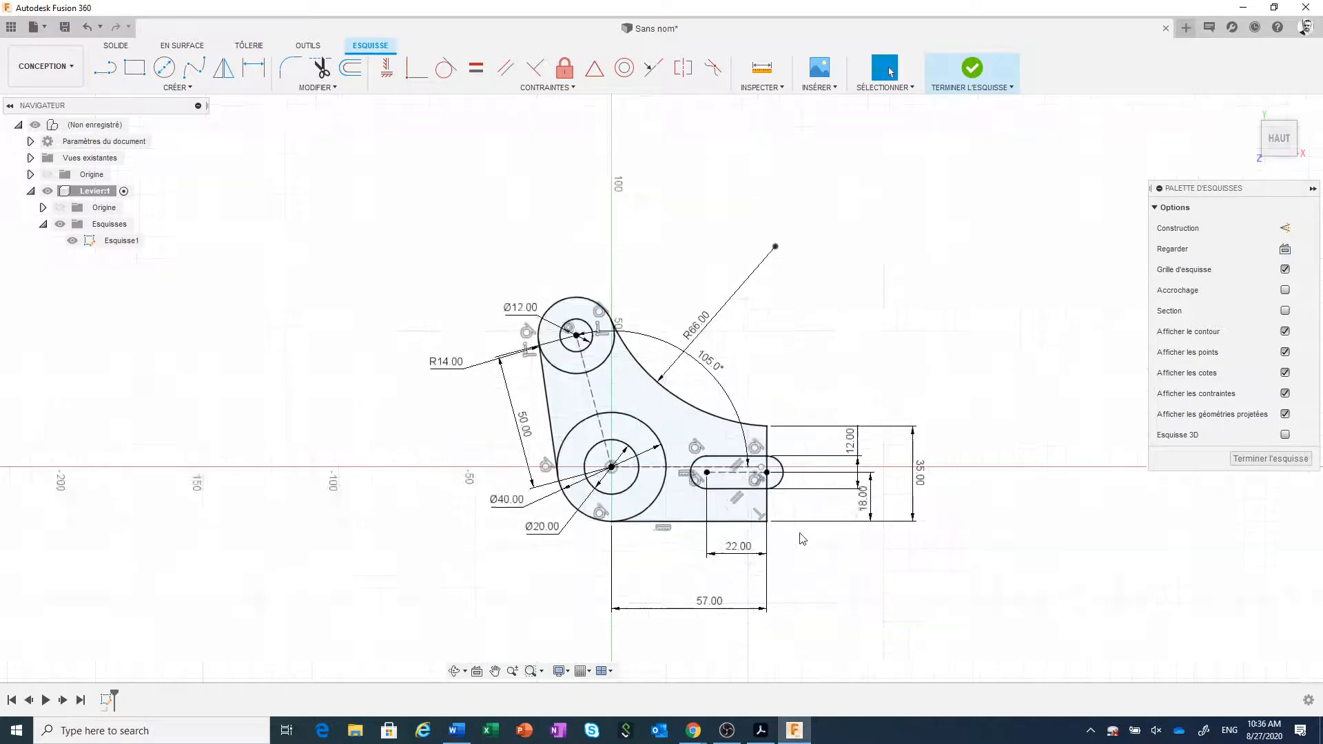
{"action": "scroll", "coordinate": [868, 530], "scroll_direction": "up", "scroll_amount": 3}
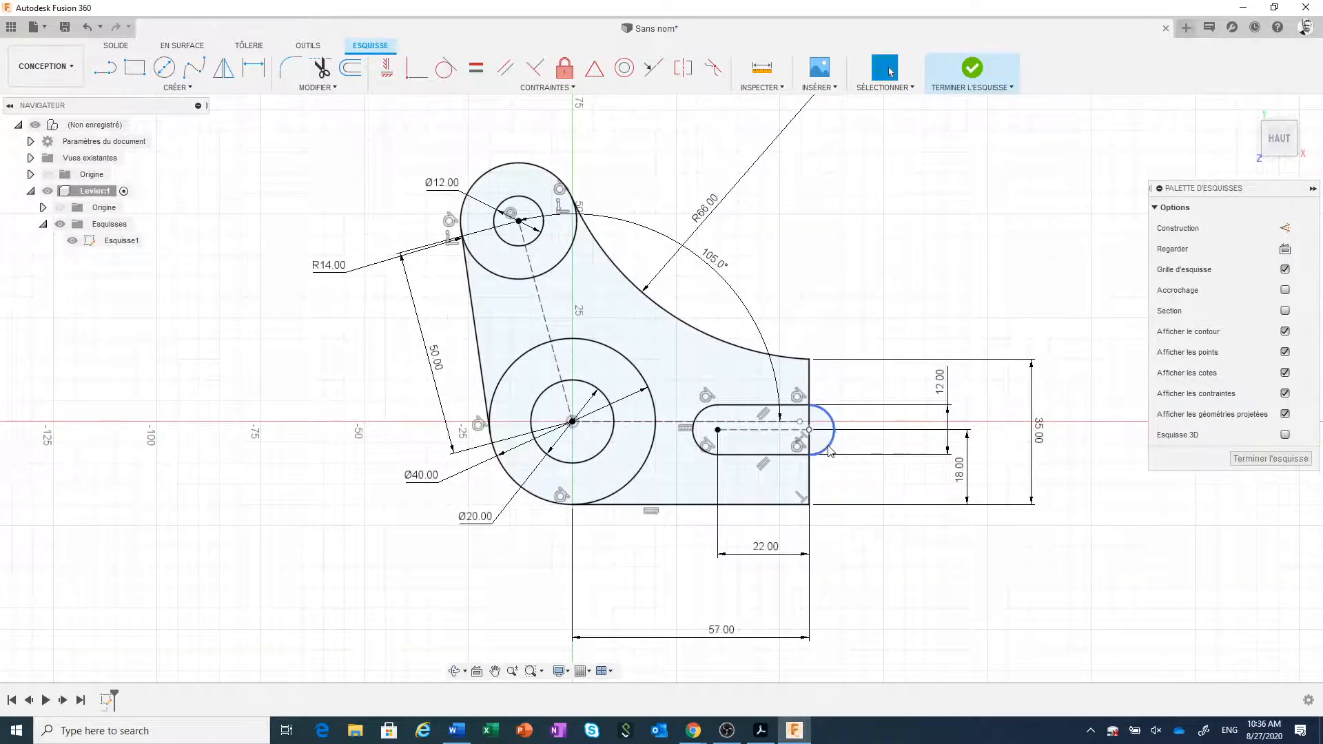
{"action": "left_click", "coordinate": [321, 67]}
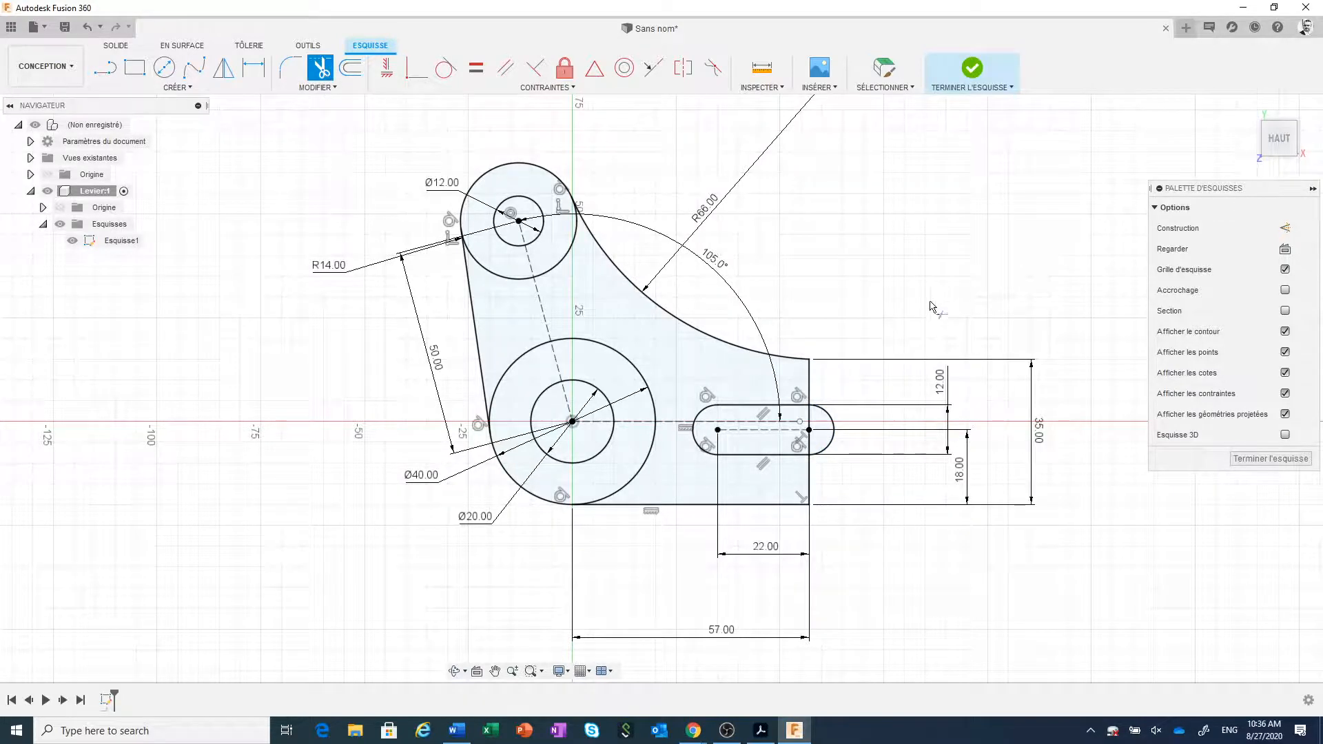
{"action": "left_click", "coordinate": [832, 420]}
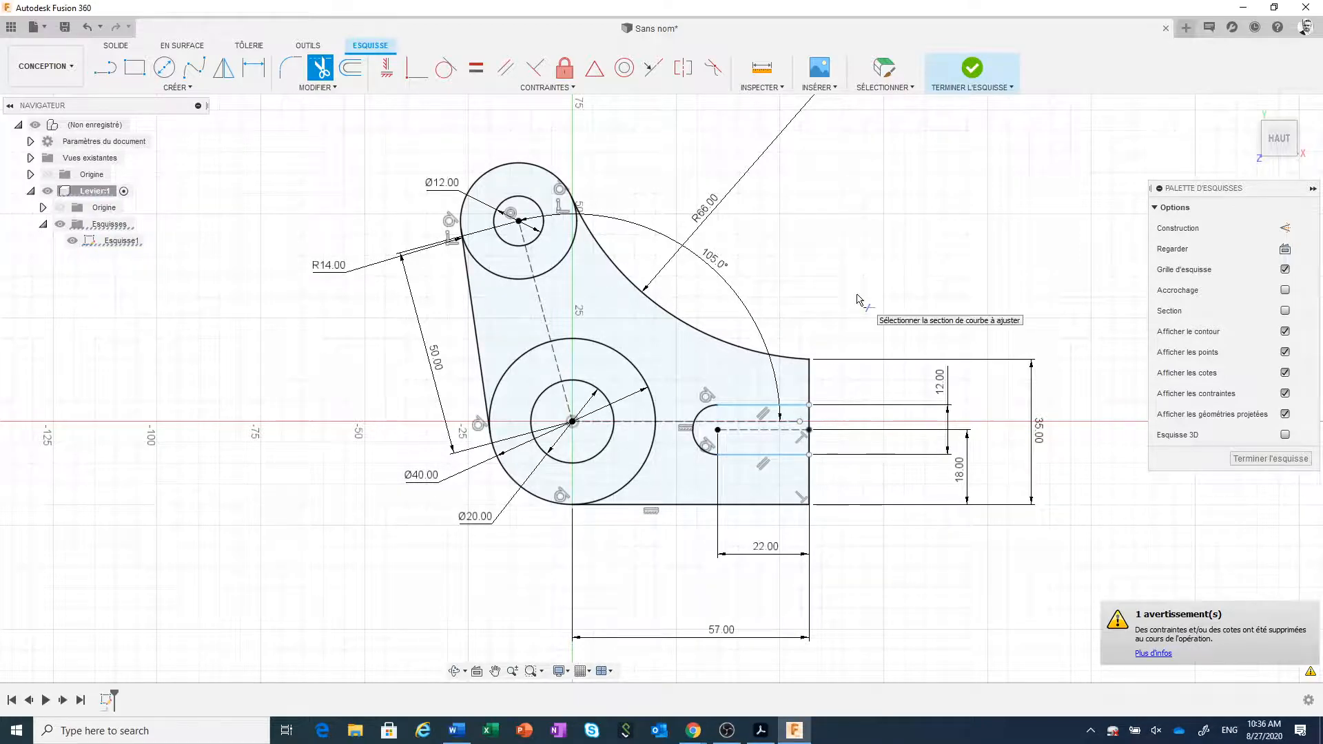
Pull the open slot's upper line out of place, and undo both this displacement and the slot end trim
{"action": "key", "text": "Escape"}
{"action": "left_click_drag", "start_coordinate": [796, 409], "coordinate": [827, 416]}
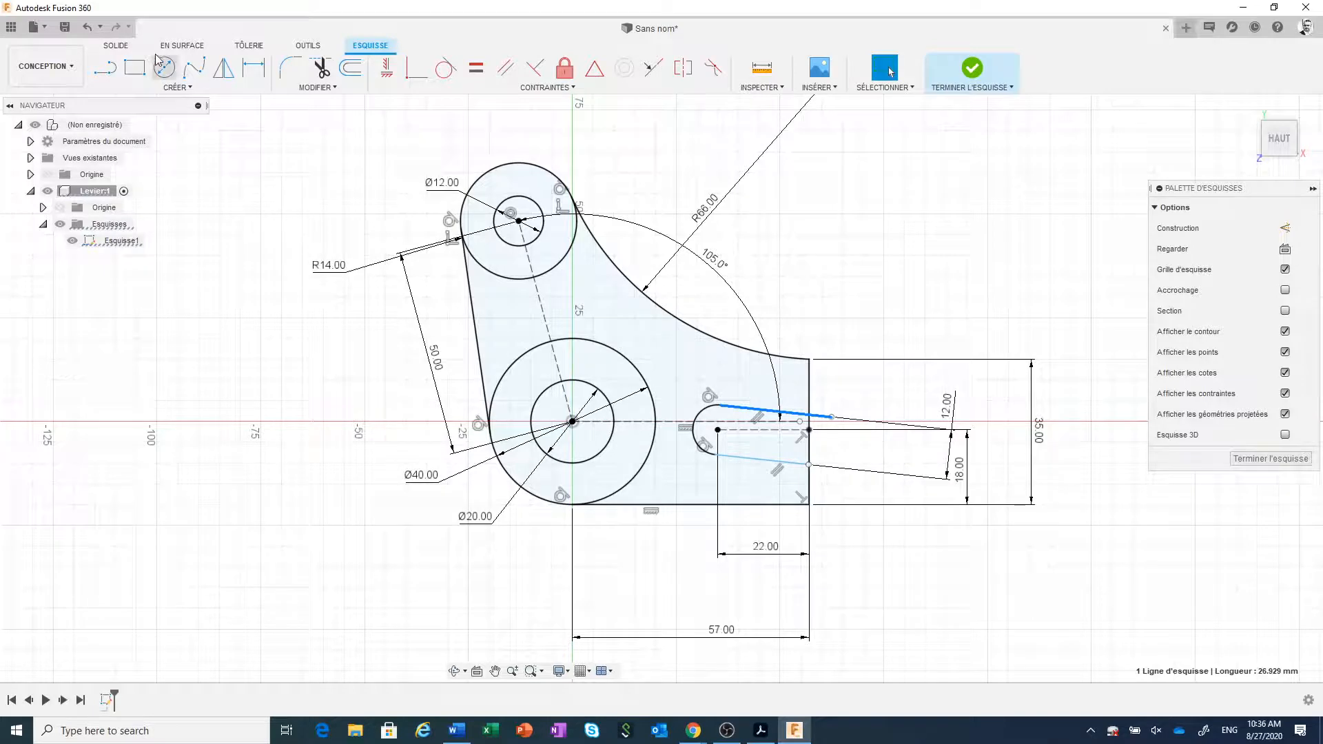
{"action": "left_click", "coordinate": [87, 28]}
{"action": "left_click", "coordinate": [87, 27]}
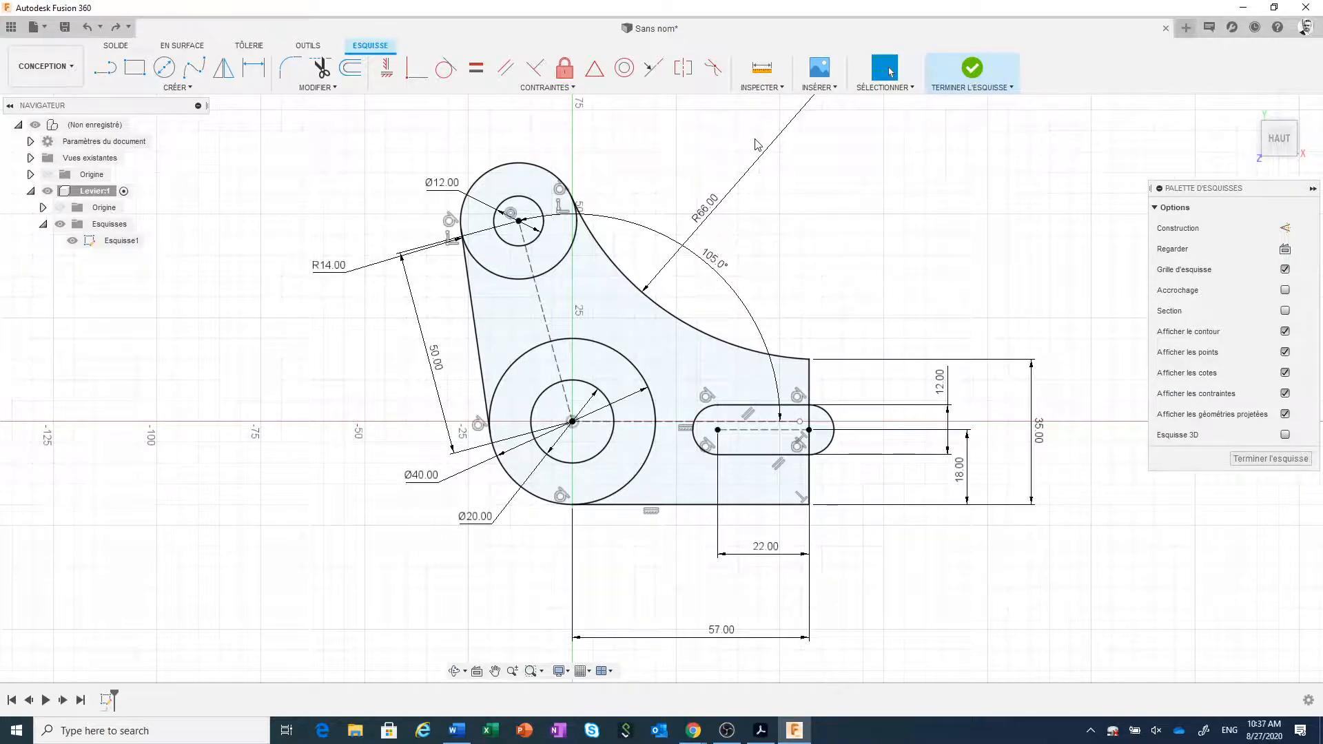
Switch to Adobe Acrobat to check the lever's overall thickness in the Toggle Lever drawing, and return to Fusion 360
{"action": "scroll", "coordinate": [958, 238], "scroll_direction": "down", "scroll_amount": 3}
{"action": "middle_click_drag", "start_coordinate": [953, 241], "coordinate": [877, 275]}
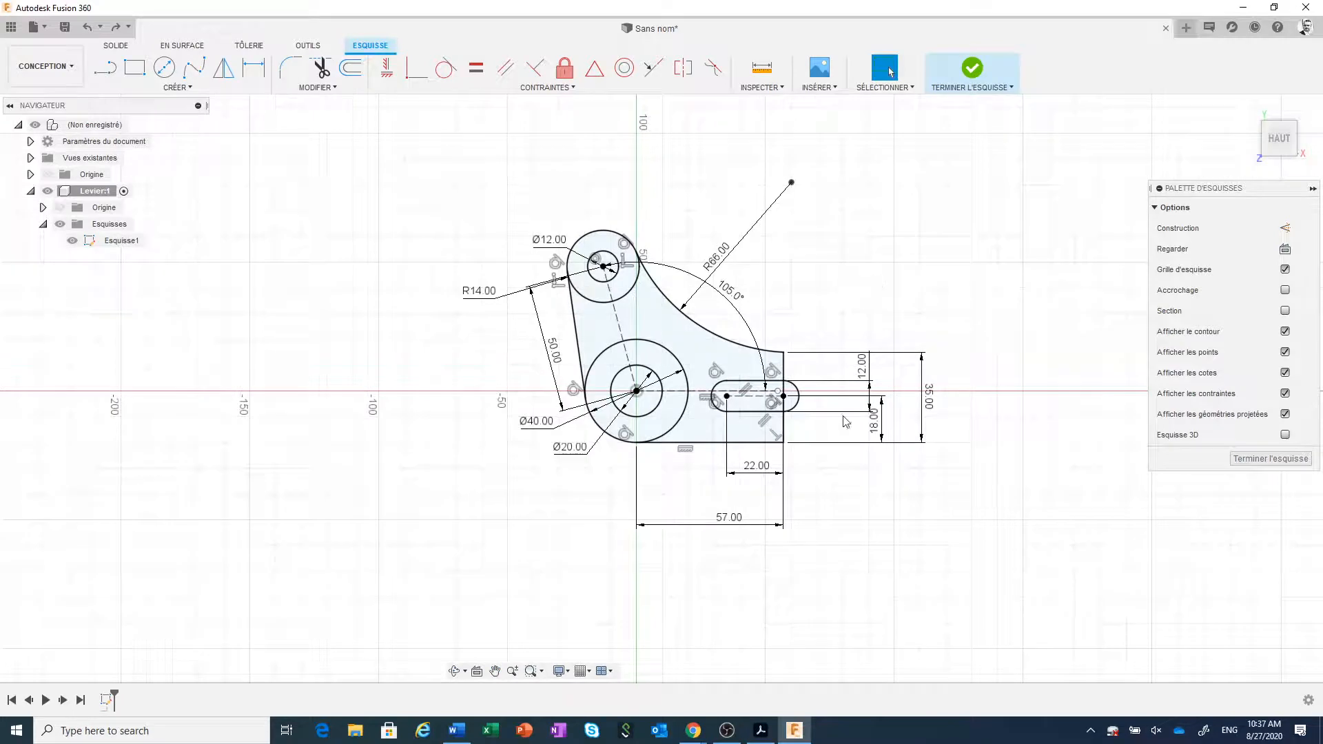
{"action": "left_click", "coordinate": [761, 729]}
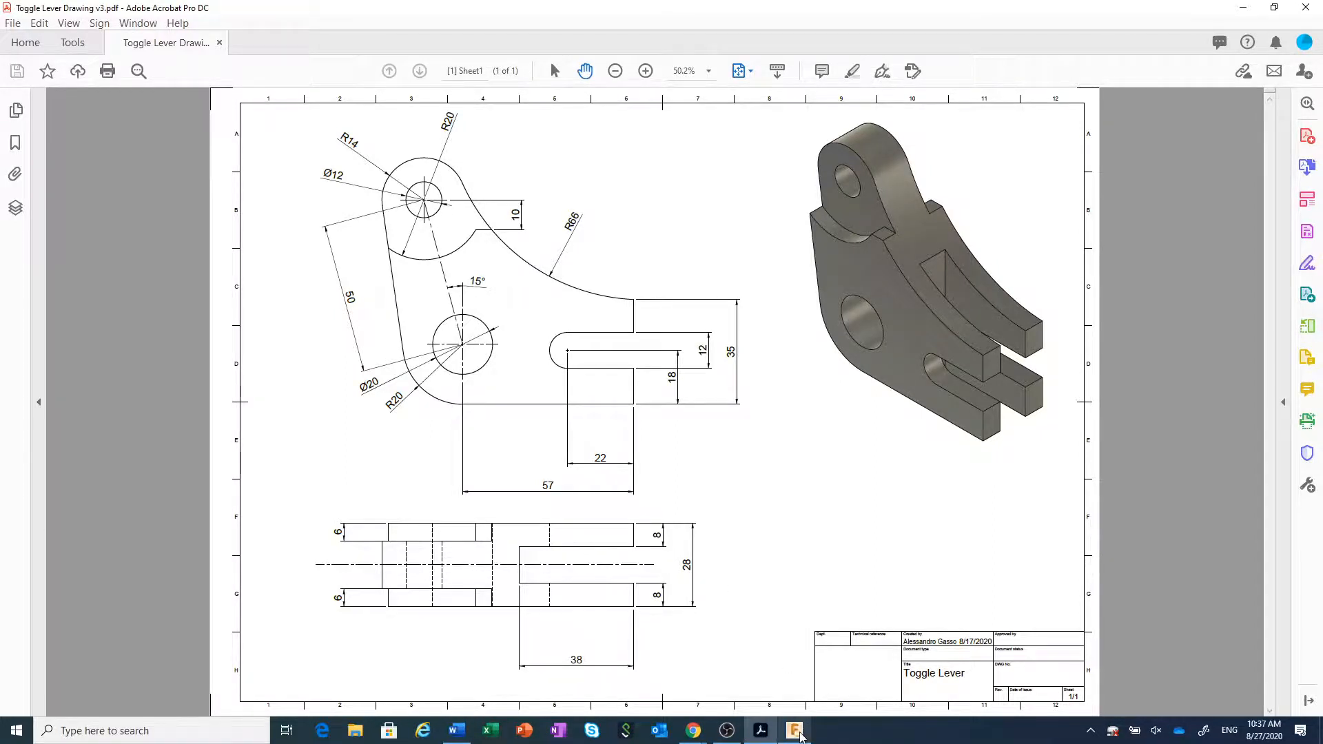
{"action": "left_click", "coordinate": [797, 733]}
Extrude the lever's three material profiles, excluding the holes and slot, symmetrically with a whole length of 28 mm as a new body
{"action": "scroll", "coordinate": [861, 557], "scroll_direction": "down", "scroll_amount": 1}
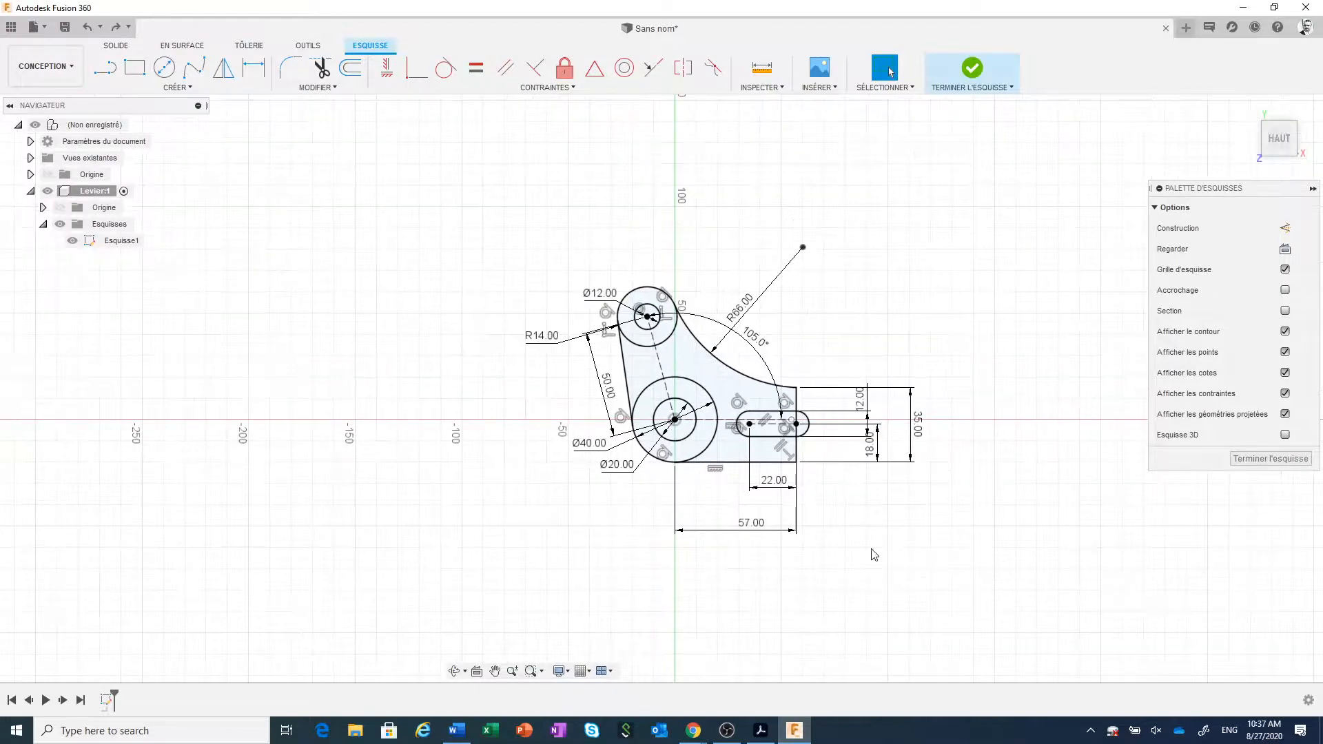
{"action": "middle_click_drag", "start_coordinate": [908, 523], "coordinate": [872, 544], "text": "shift"}
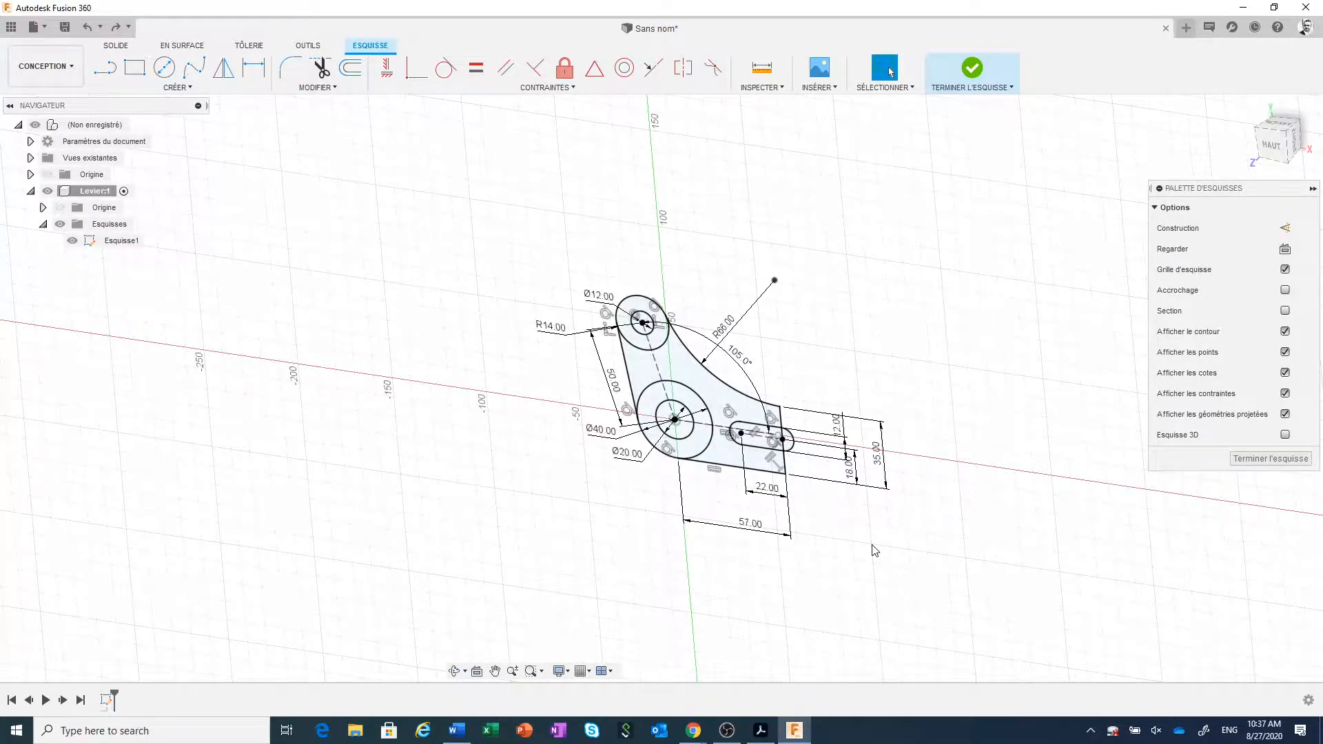
{"action": "left_click", "coordinate": [717, 394]}
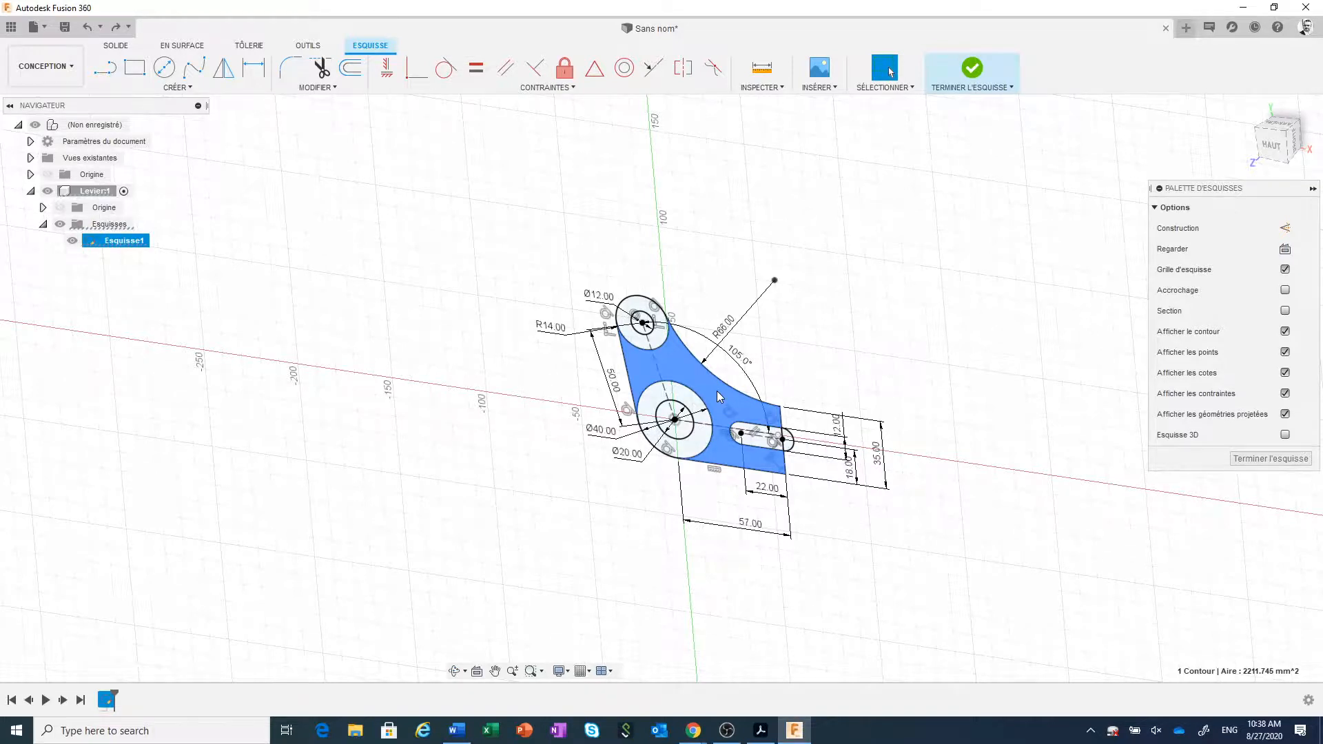
{"action": "left_click", "coordinate": [689, 403], "text": "shift"}
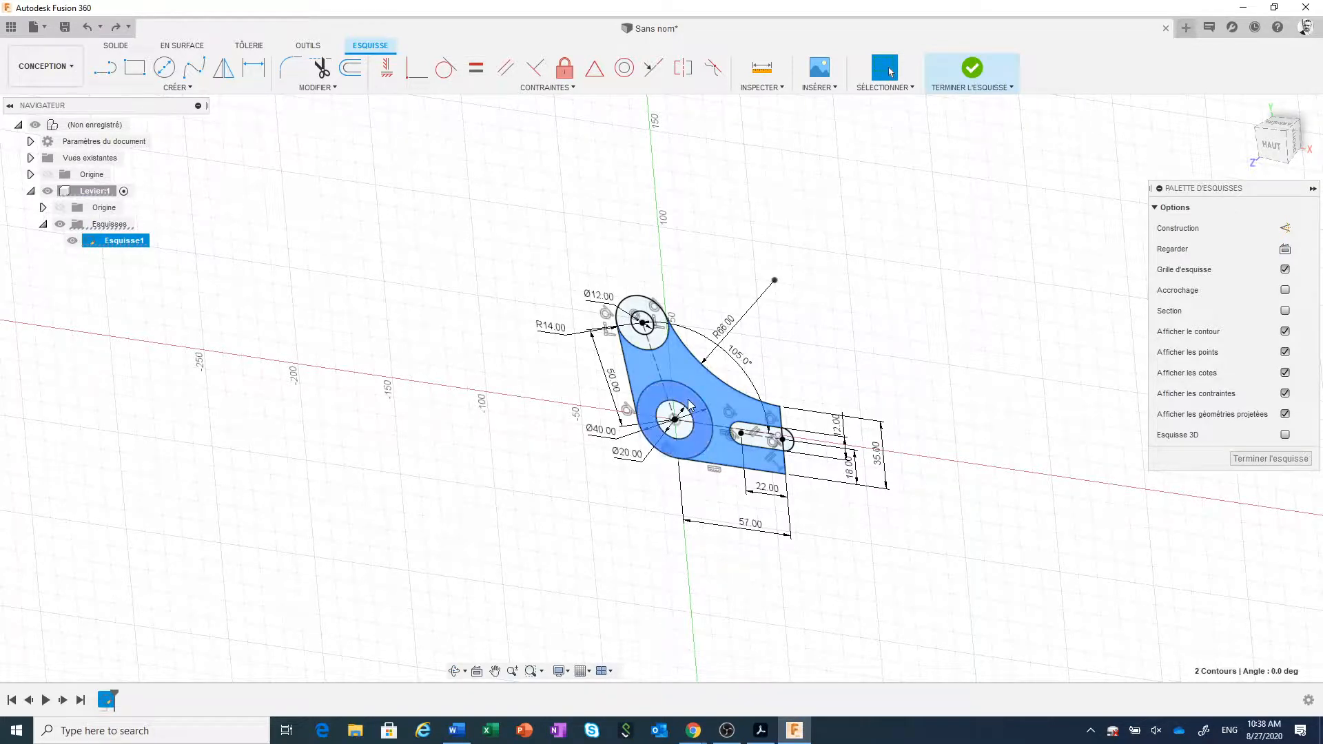
{"action": "left_click", "coordinate": [660, 341], "text": "shift"}
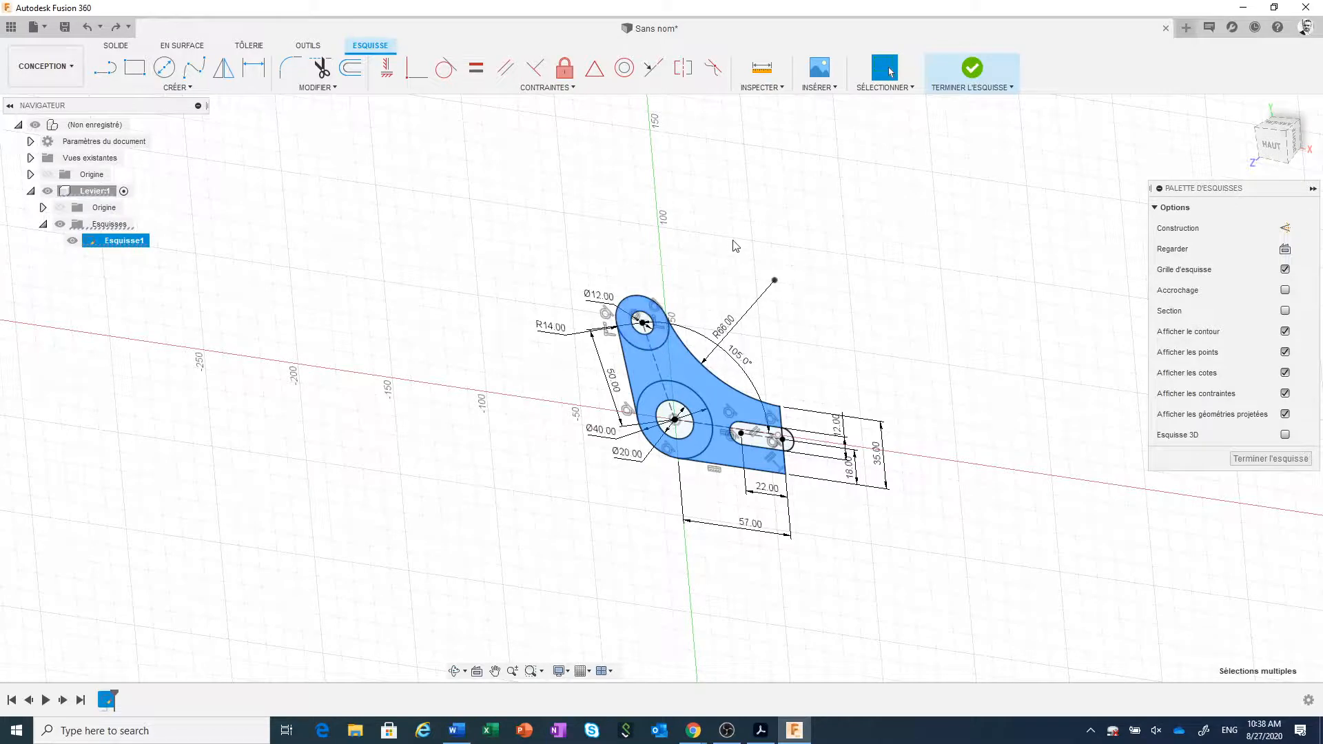
{"action": "right_click", "coordinate": [751, 197]}
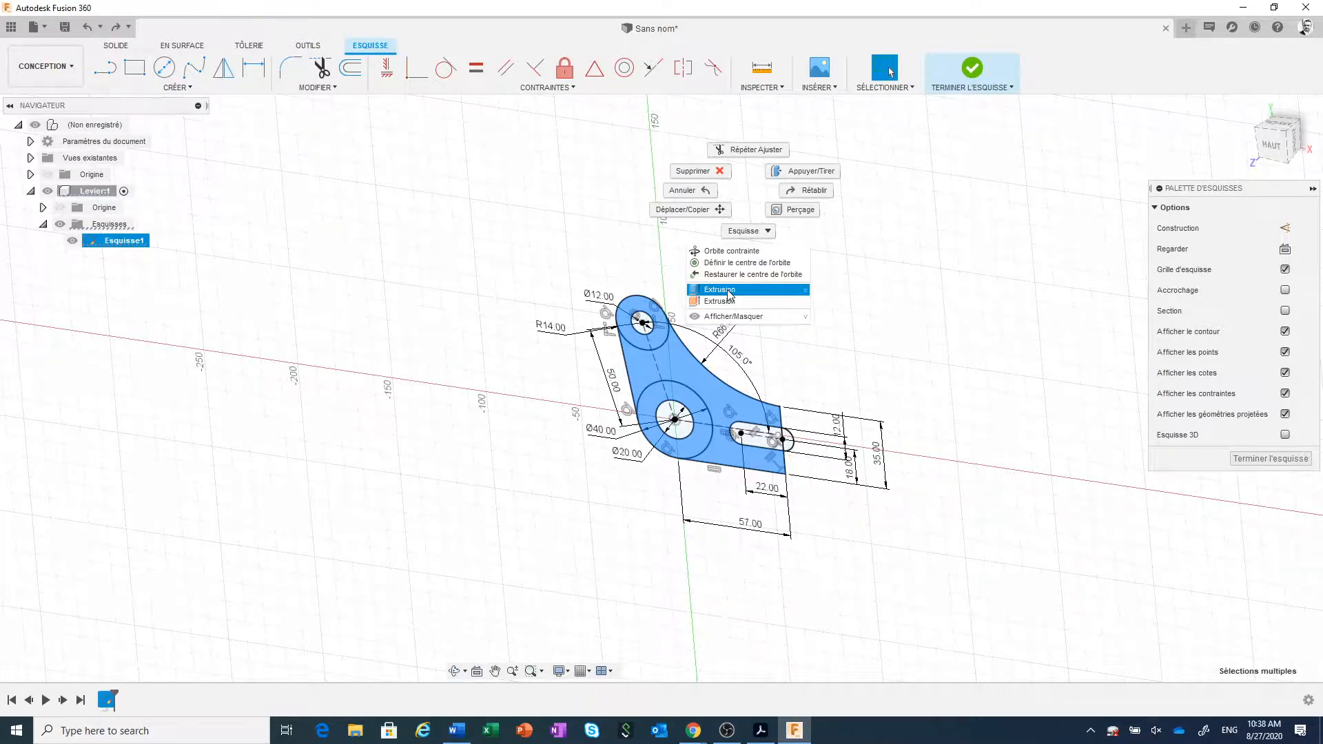
{"action": "left_click", "coordinate": [796, 174]}
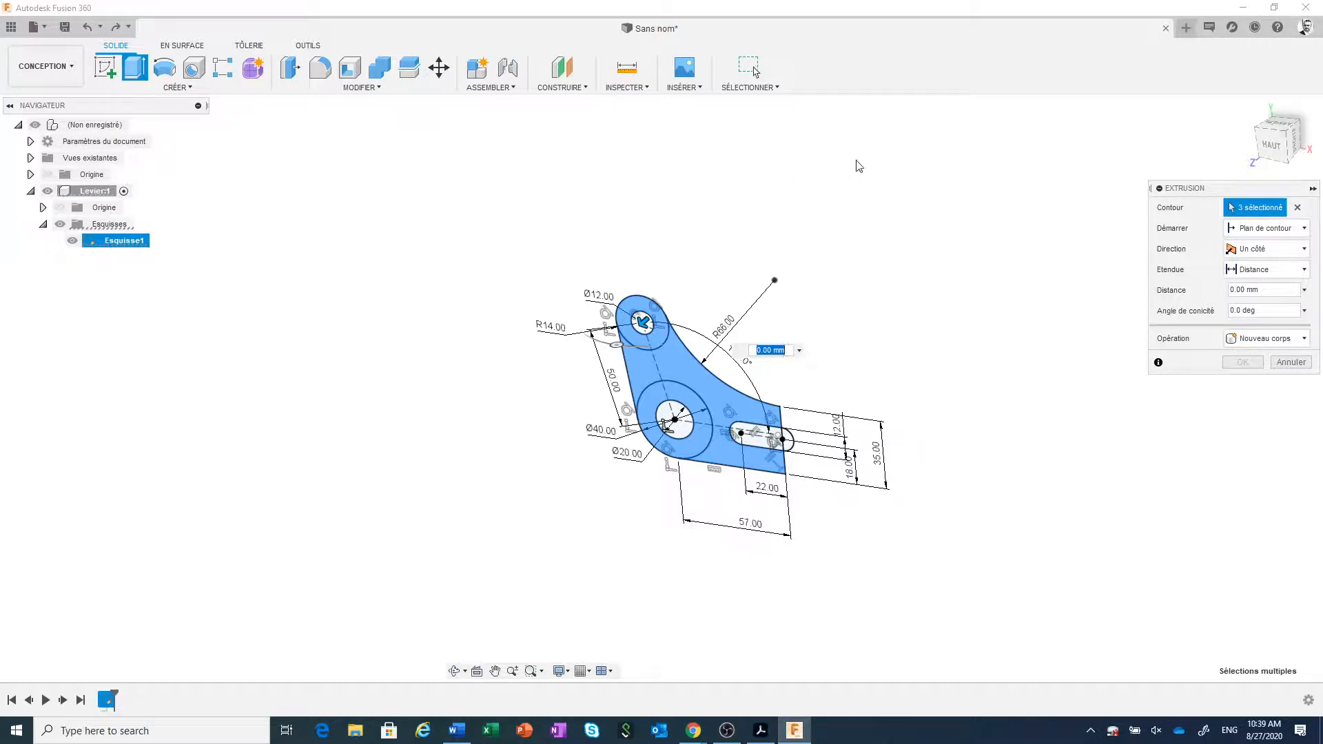
{"action": "left_click", "coordinate": [1286, 259]}
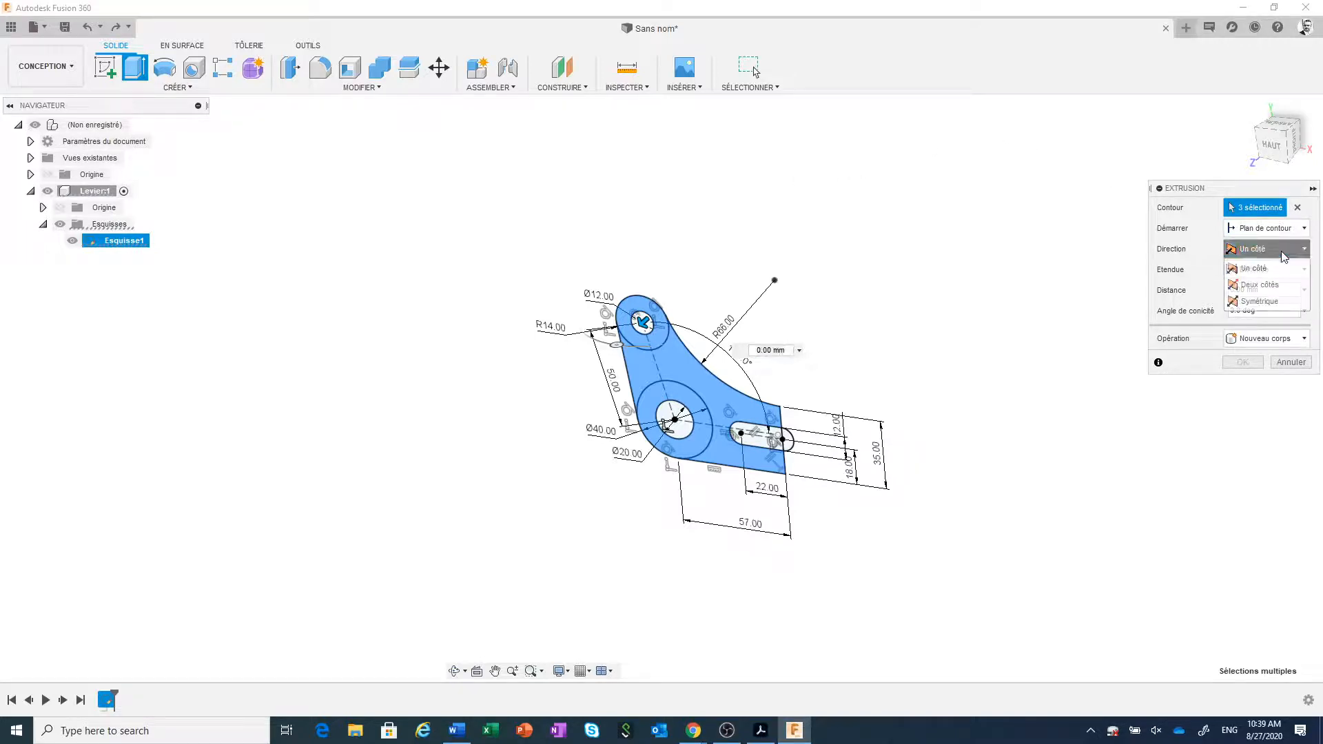
{"action": "left_click", "coordinate": [1281, 305]}
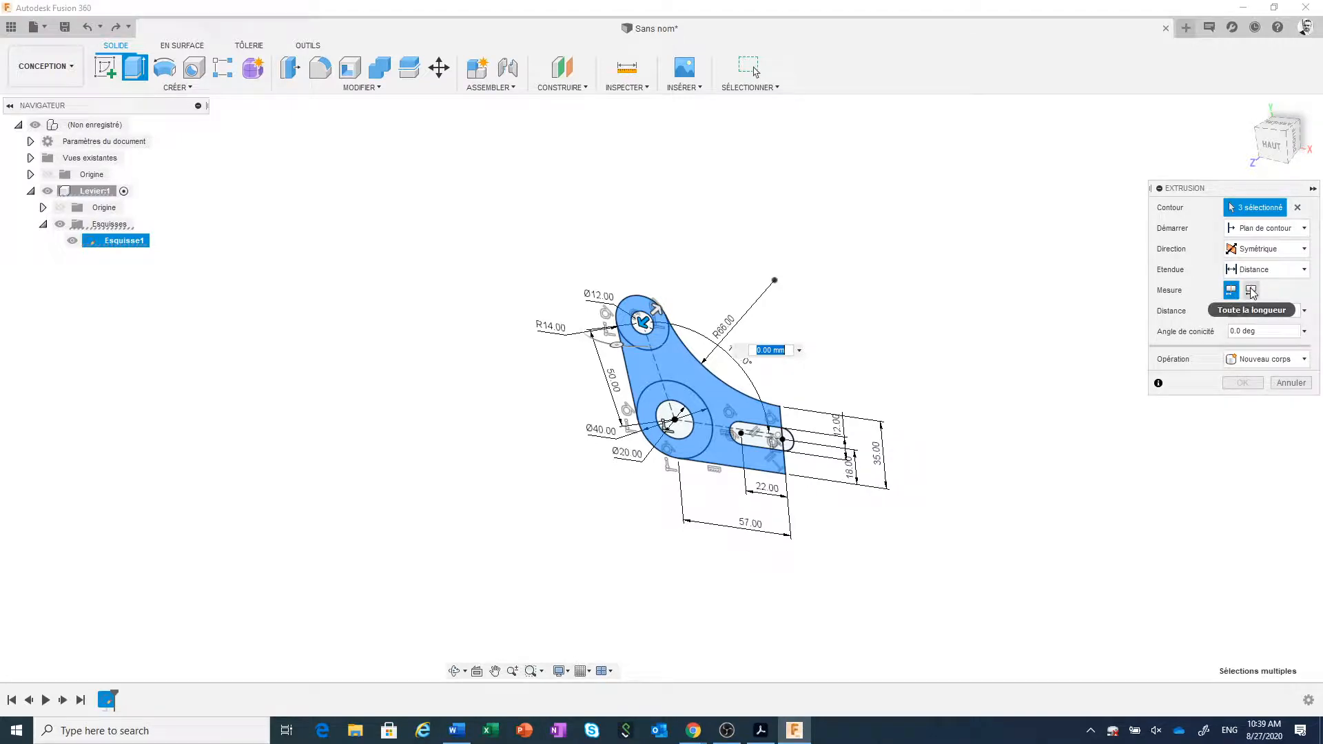
{"action": "left_click", "coordinate": [1252, 292]}
{"action": "double_click", "coordinate": [1245, 311]}
{"action": "type", "text": "28"}
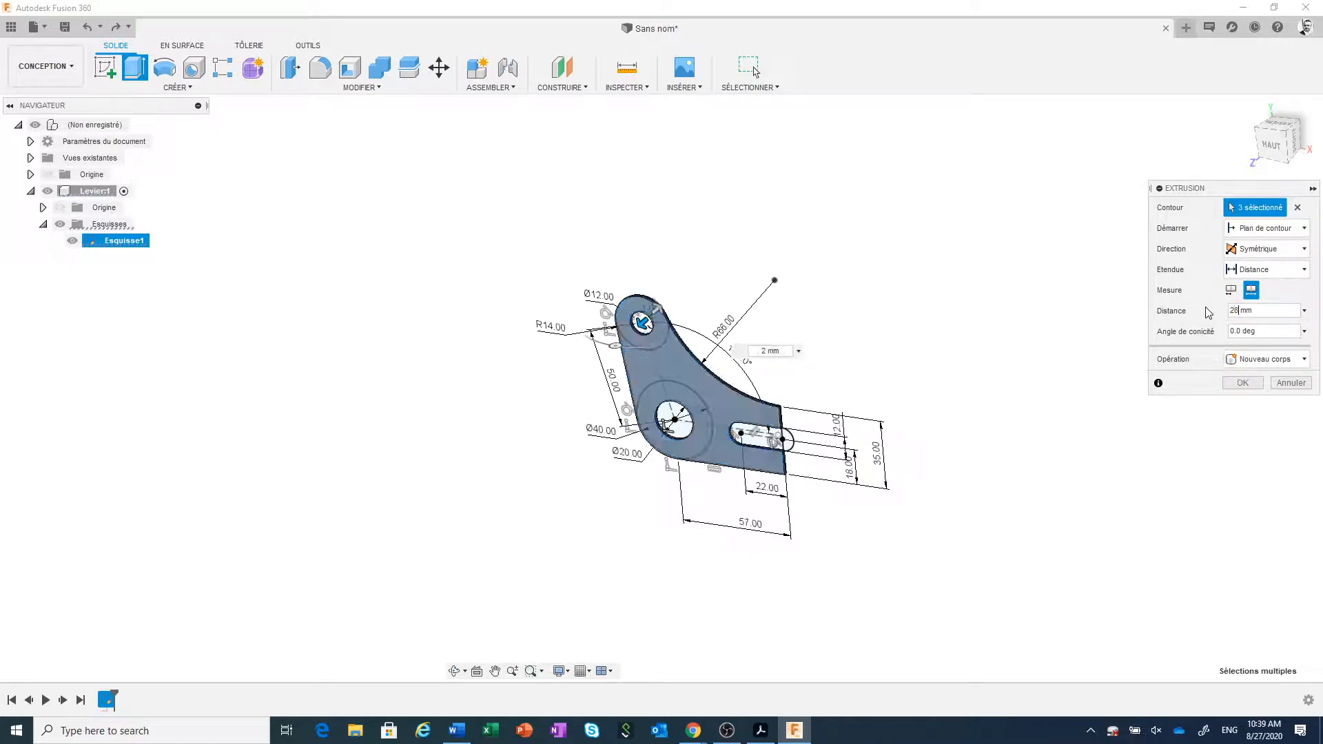
{"action": "left_click", "coordinate": [1241, 383]}
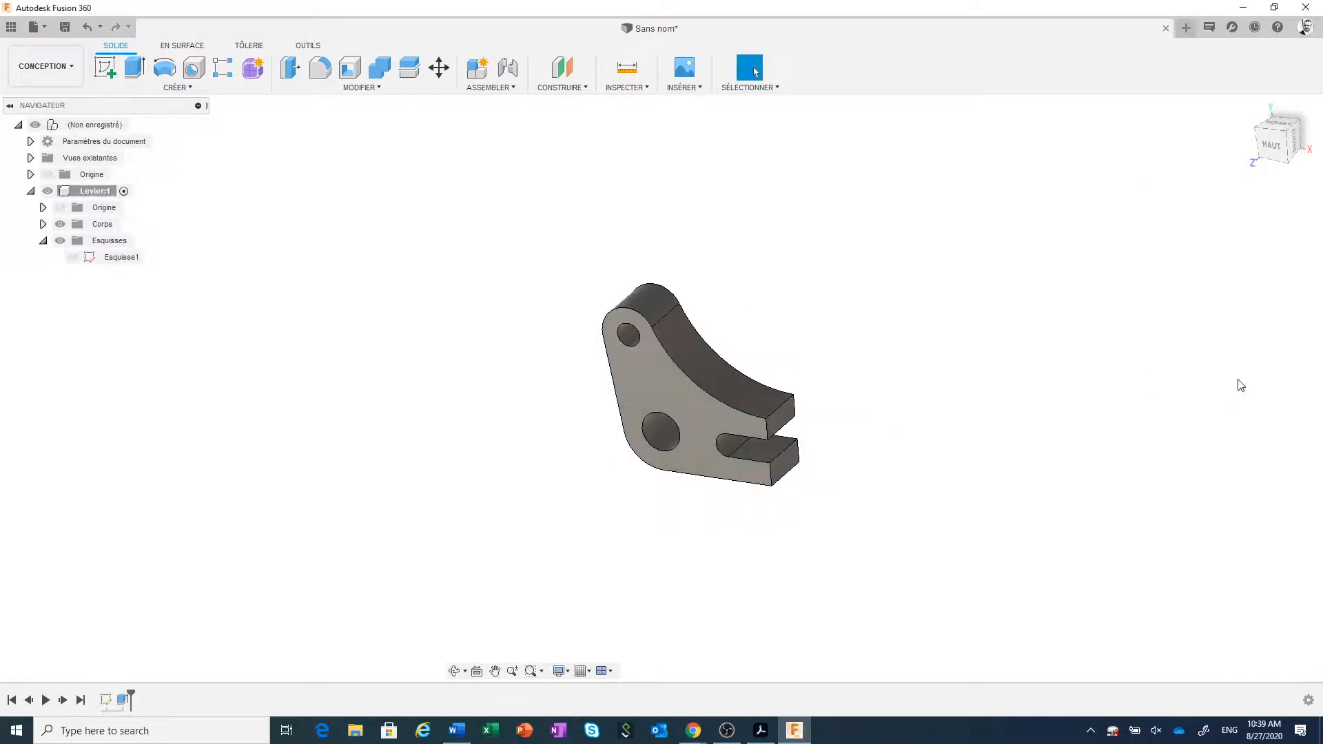
Compare the extruded lever with the PDF drawing in Adobe Acrobat, return to Fusion 360 and inspect the concave R66 face
{"action": "scroll", "coordinate": [867, 434], "scroll_direction": "up", "scroll_amount": 3}
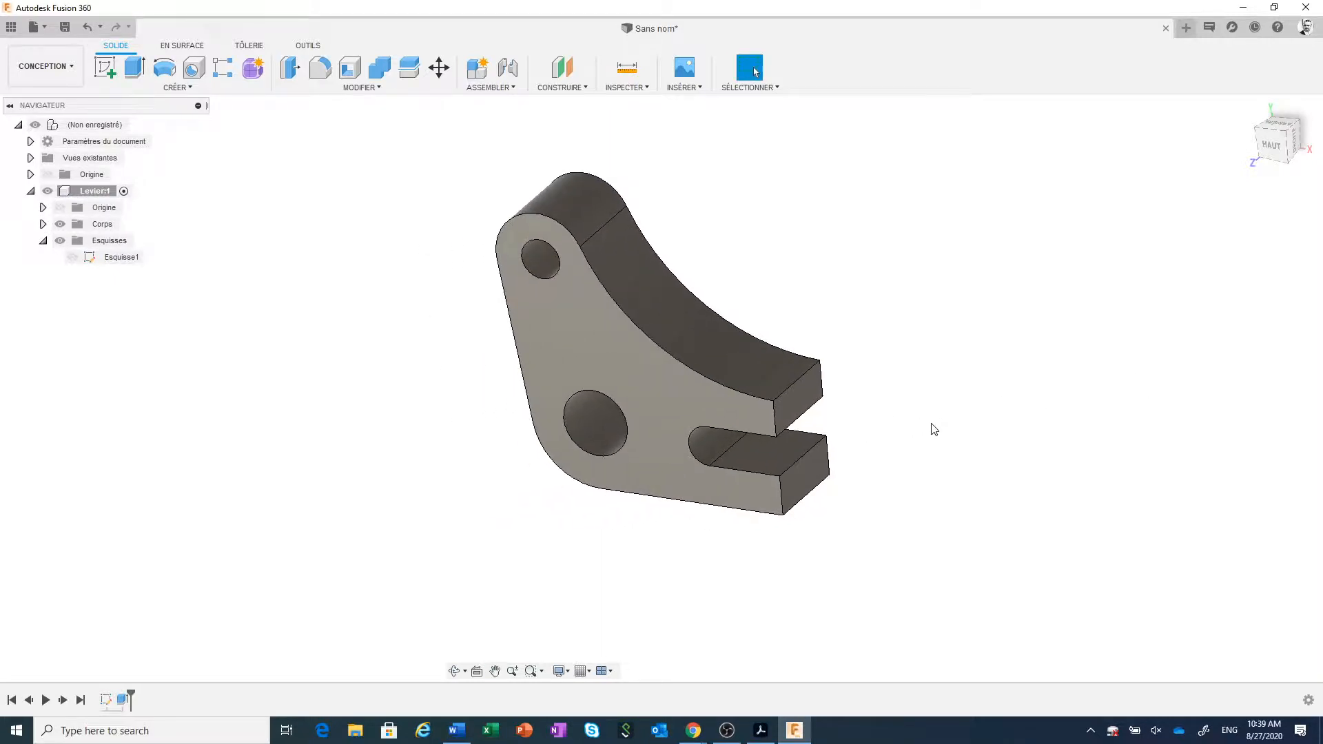
{"action": "left_click", "coordinate": [762, 731]}
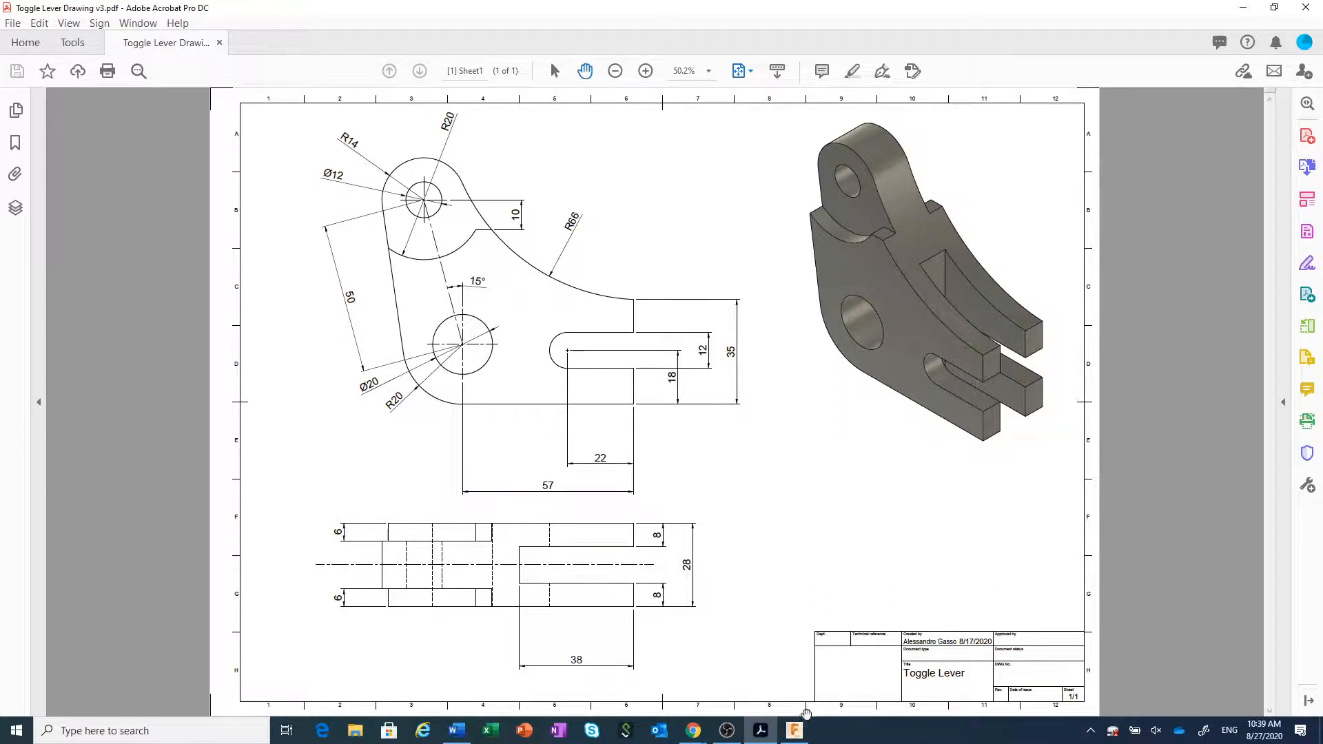
{"action": "left_click", "coordinate": [794, 732]}
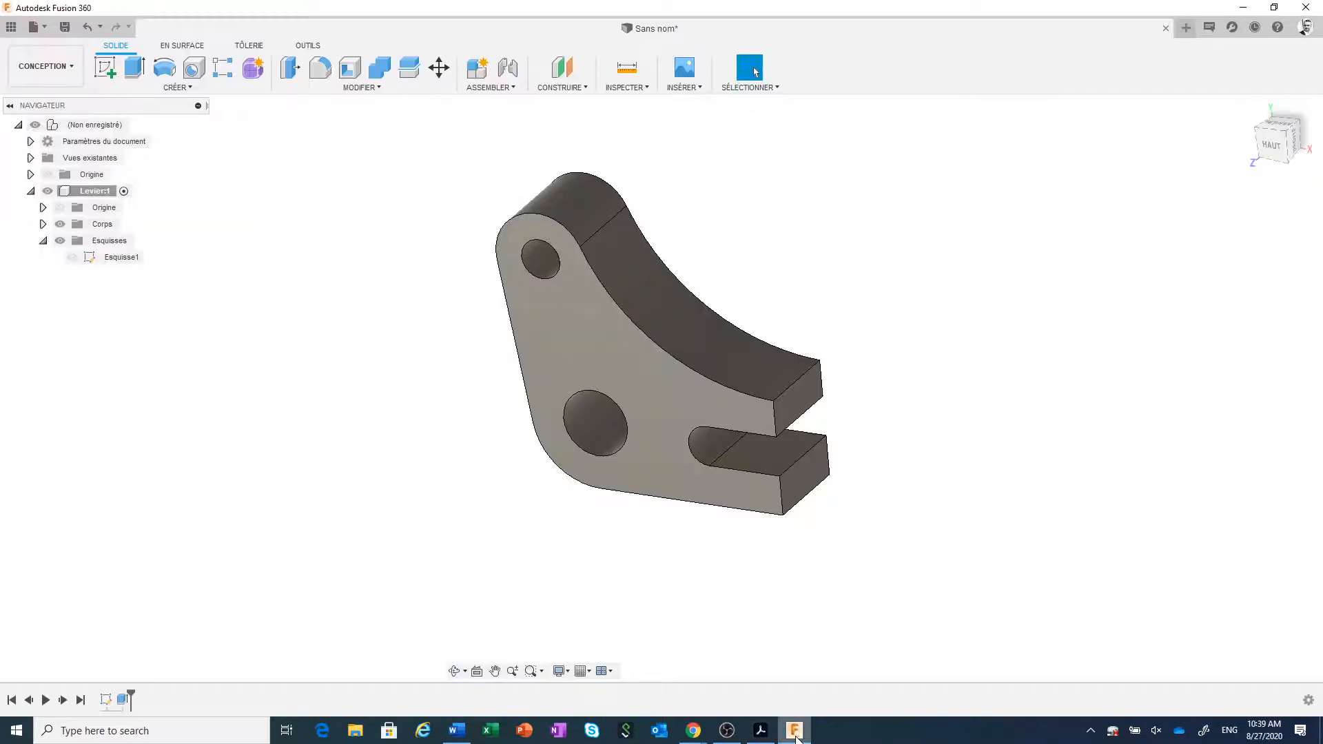
{"action": "left_click", "coordinate": [702, 348]}
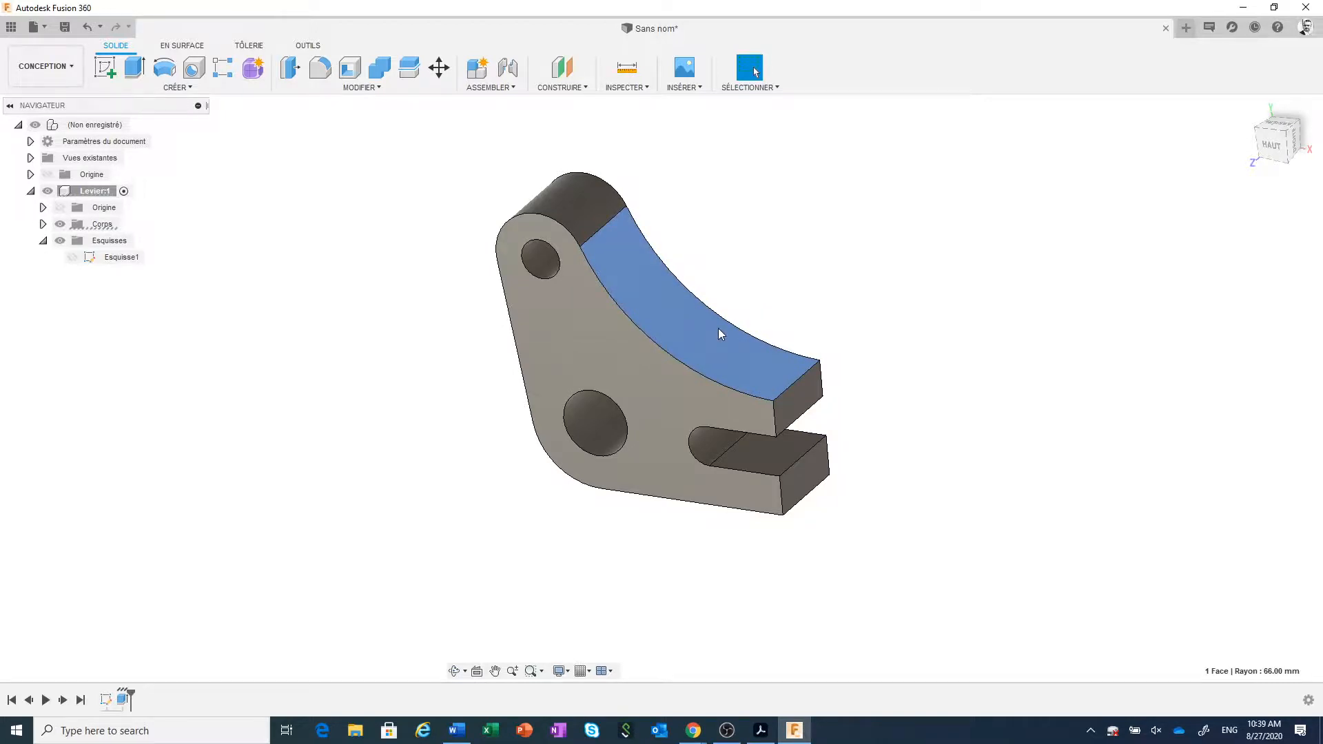
{"action": "left_click", "coordinate": [425, 472]}
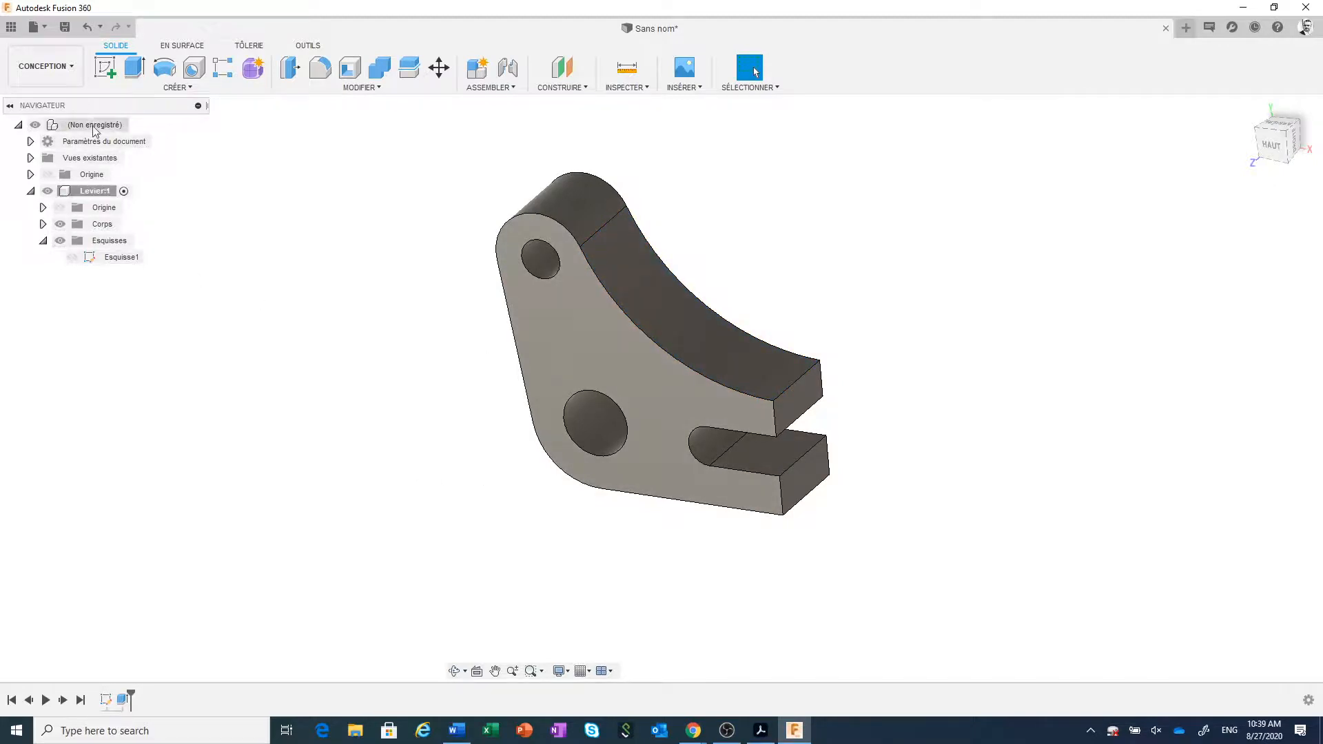
Start a new sketch on the lever's flat bottom face
{"action": "left_click", "coordinate": [107, 72]}
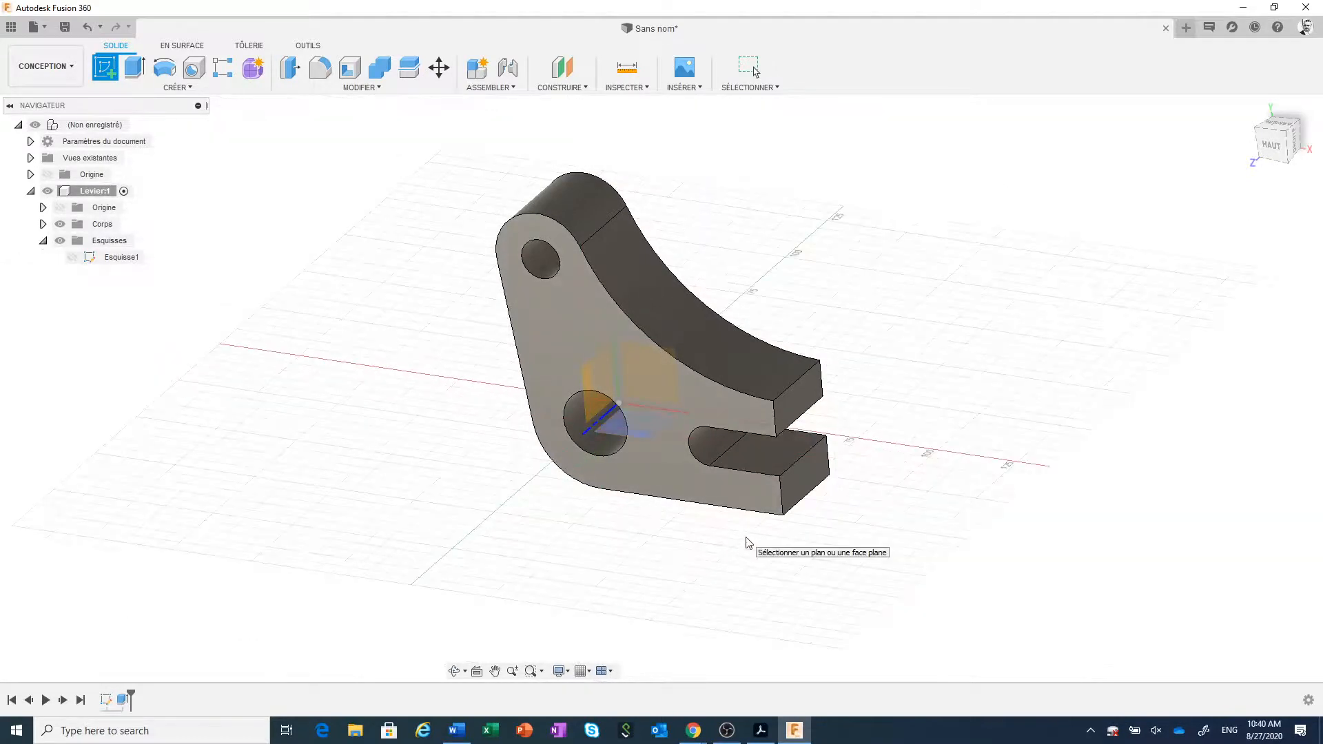
{"action": "middle_click_drag", "start_coordinate": [748, 543], "coordinate": [753, 417], "text": "shift"}
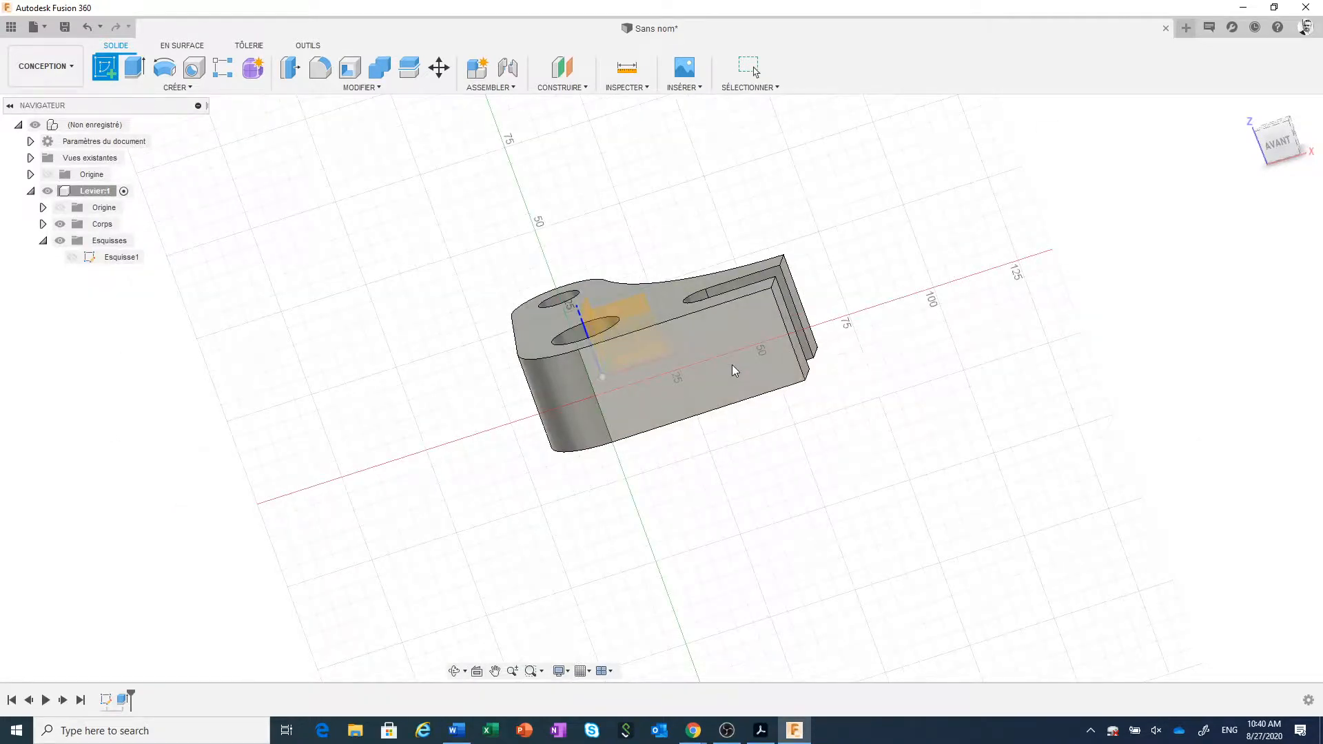
{"action": "left_click", "coordinate": [734, 370]}
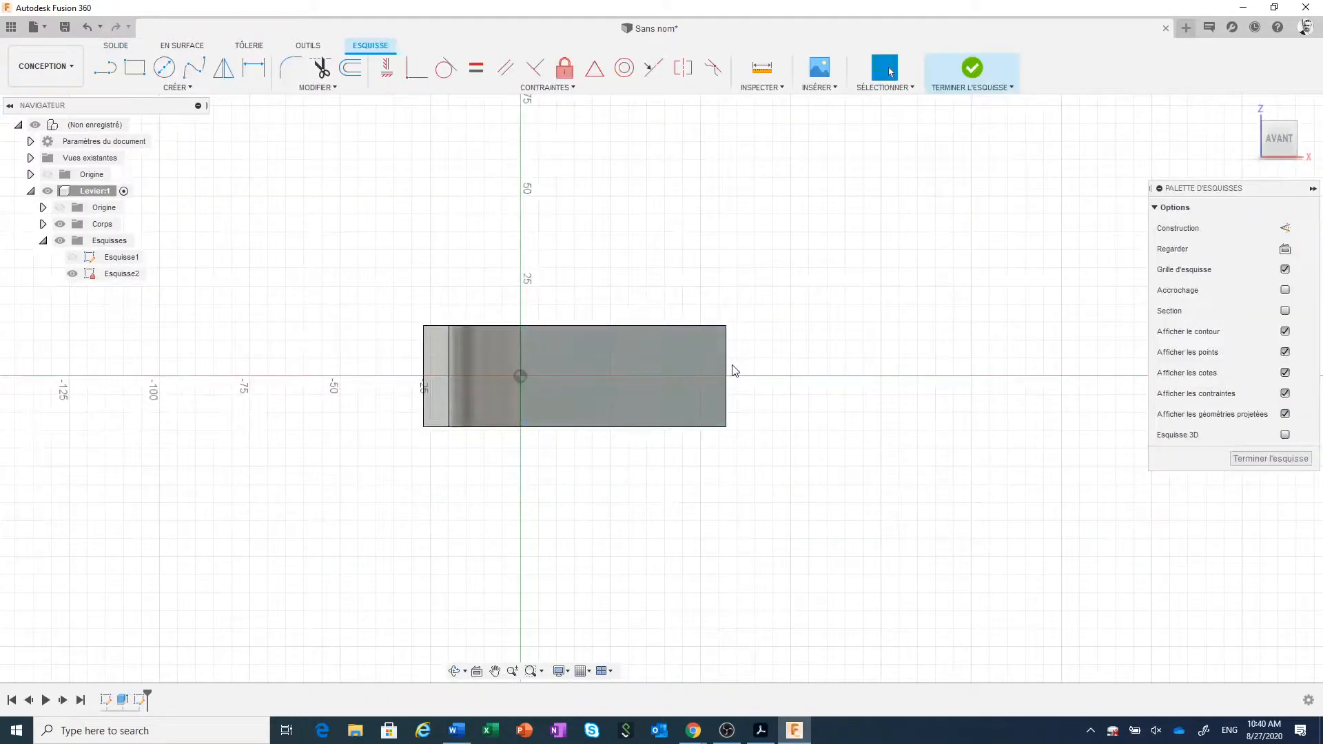
Draw a two-point rectangle about 48 by 14 mm starting on the face's outer short edge at the fork end
{"action": "left_click", "coordinate": [135, 67]}
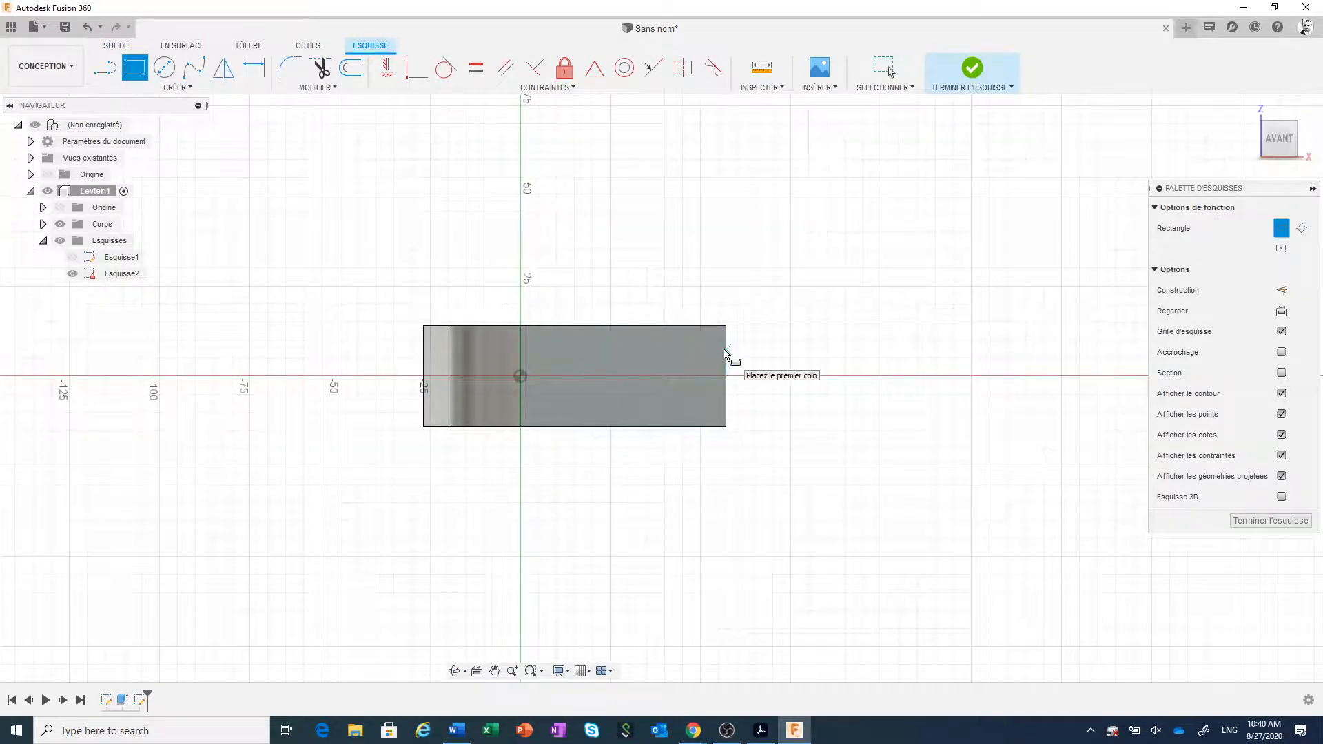
{"action": "left_click", "coordinate": [726, 350]}
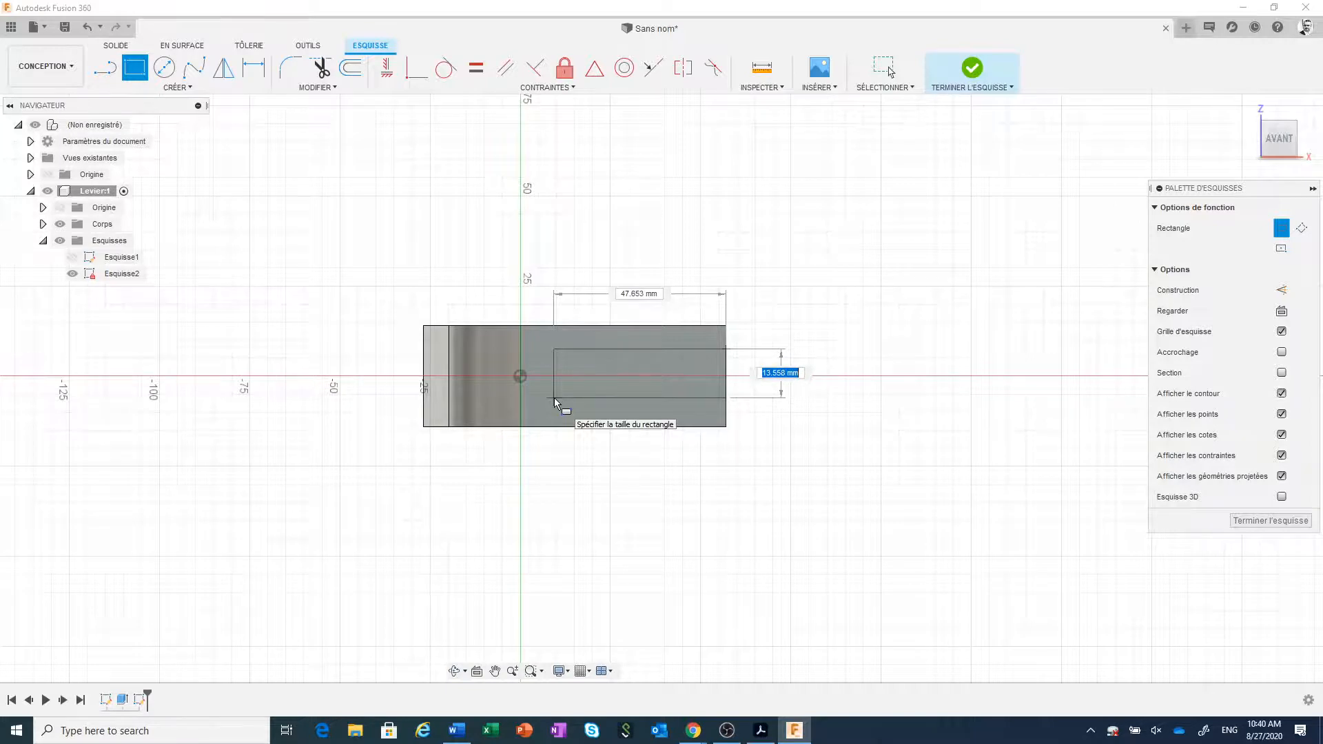
{"action": "left_click", "coordinate": [556, 403]}
{"action": "right_click", "coordinate": [604, 512]}
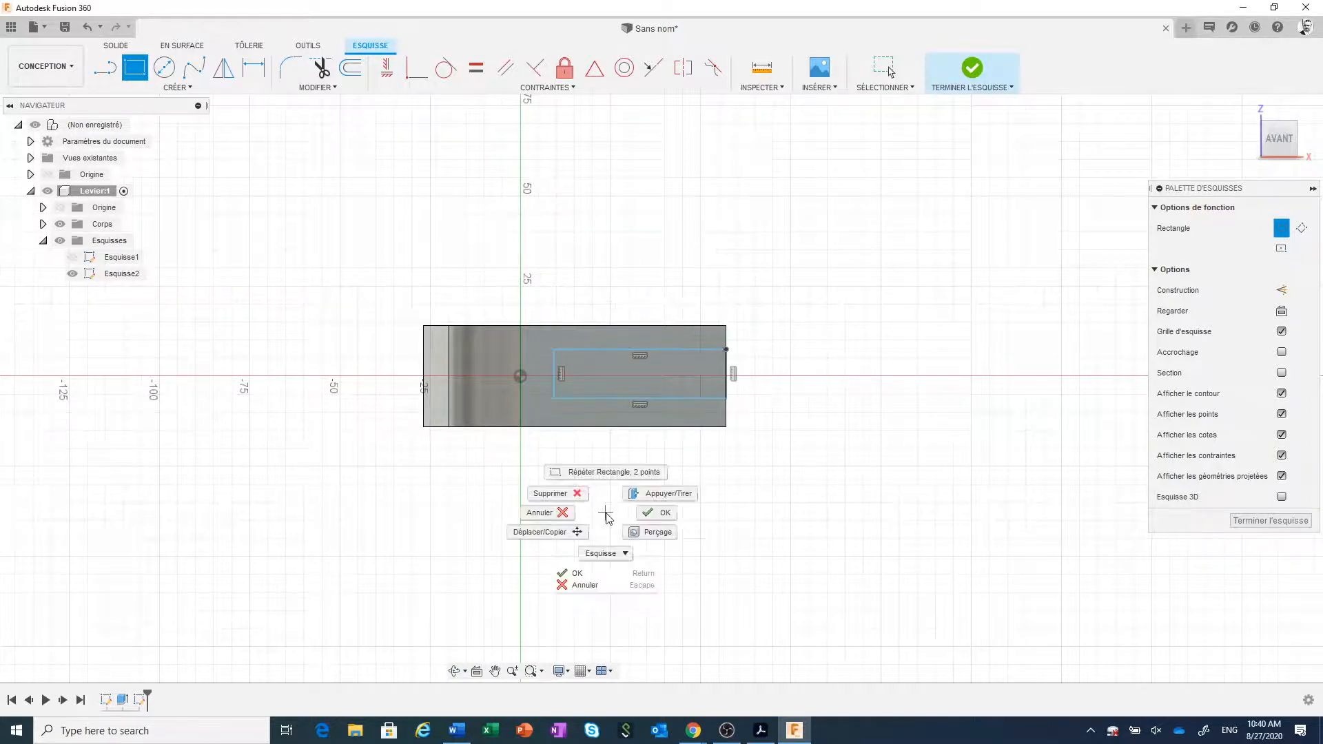
{"action": "left_click", "coordinate": [648, 519]}
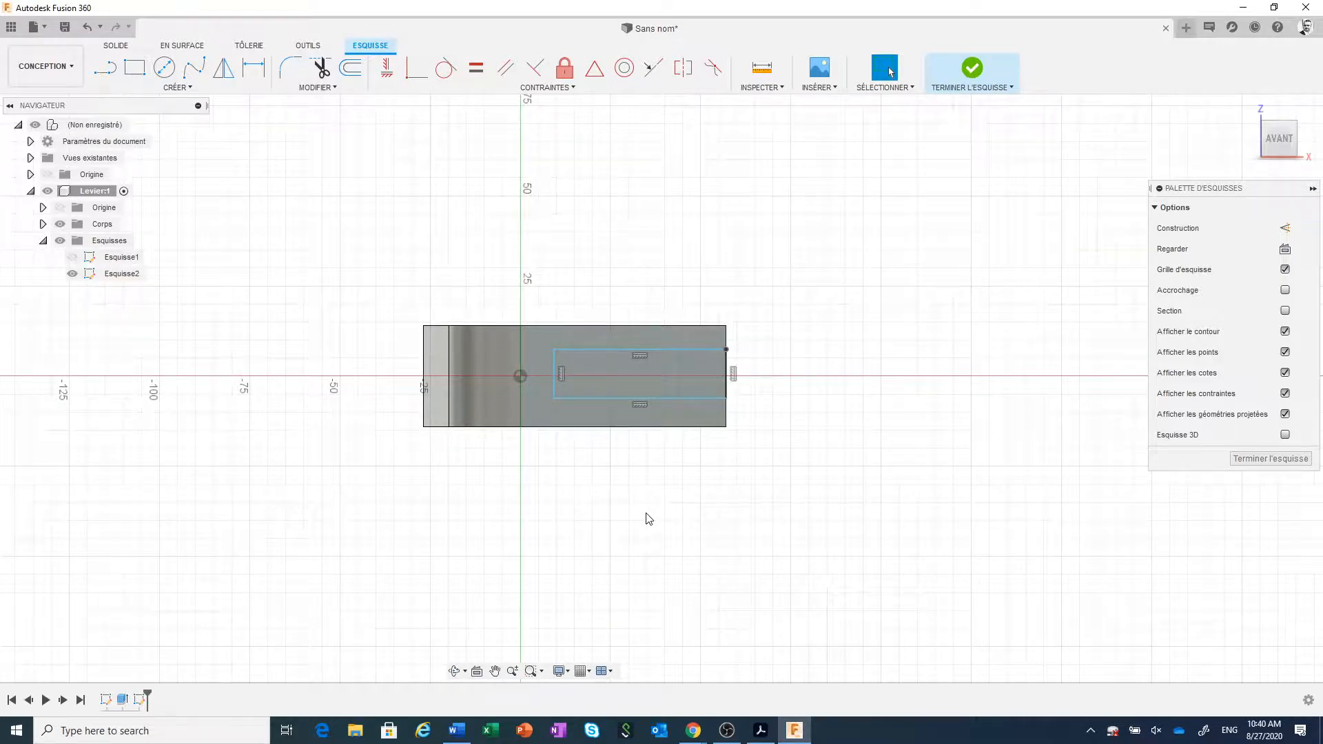
Dimension the rectangle's length as 38 mm from the fork end of the face
{"action": "key", "text": "d"}
{"action": "left_click", "coordinate": [674, 401]}
{"action": "left_click", "coordinate": [652, 496]}
{"action": "type", "text": "38"}
{"action": "key", "text": "Return"}
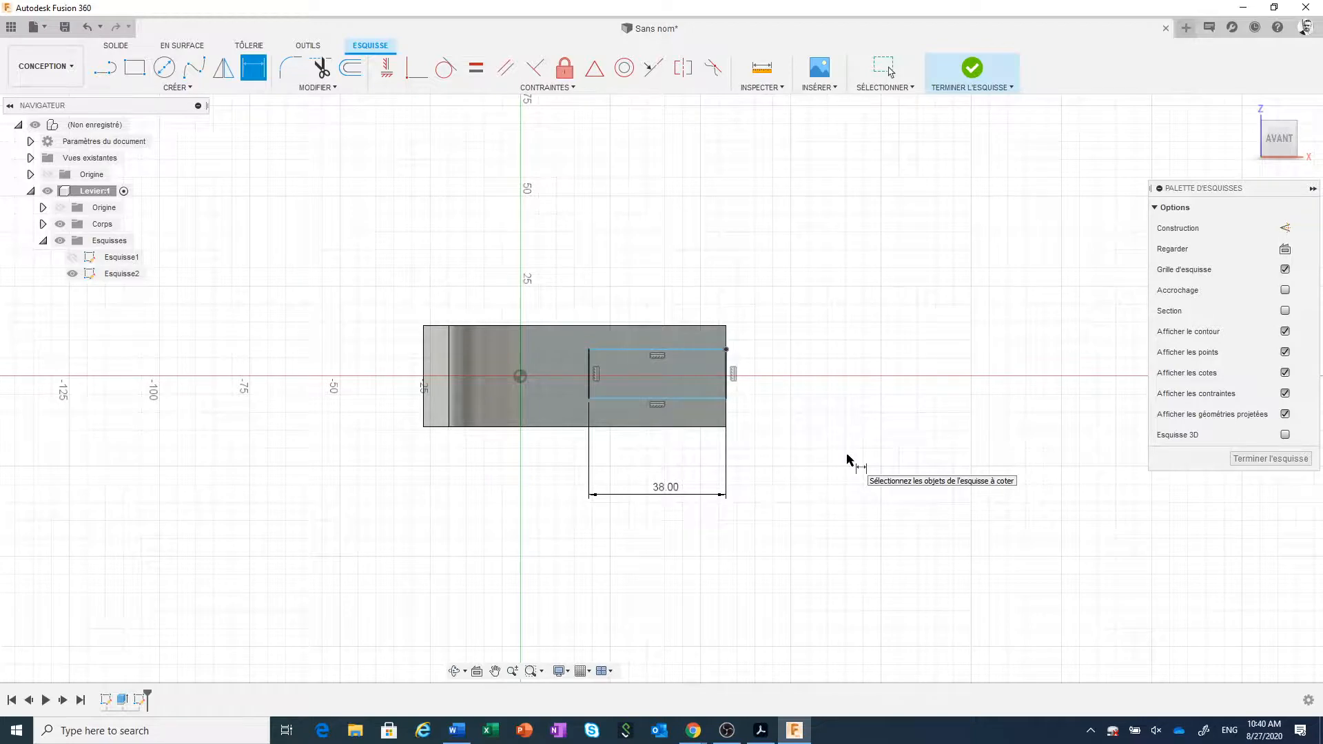
Dimension the distance between the rectangle's lower long side and the adjacent long edge of the body
{"action": "left_click", "coordinate": [700, 399]}
{"action": "left_click", "coordinate": [700, 428]}
{"action": "left_click", "coordinate": [818, 424]}
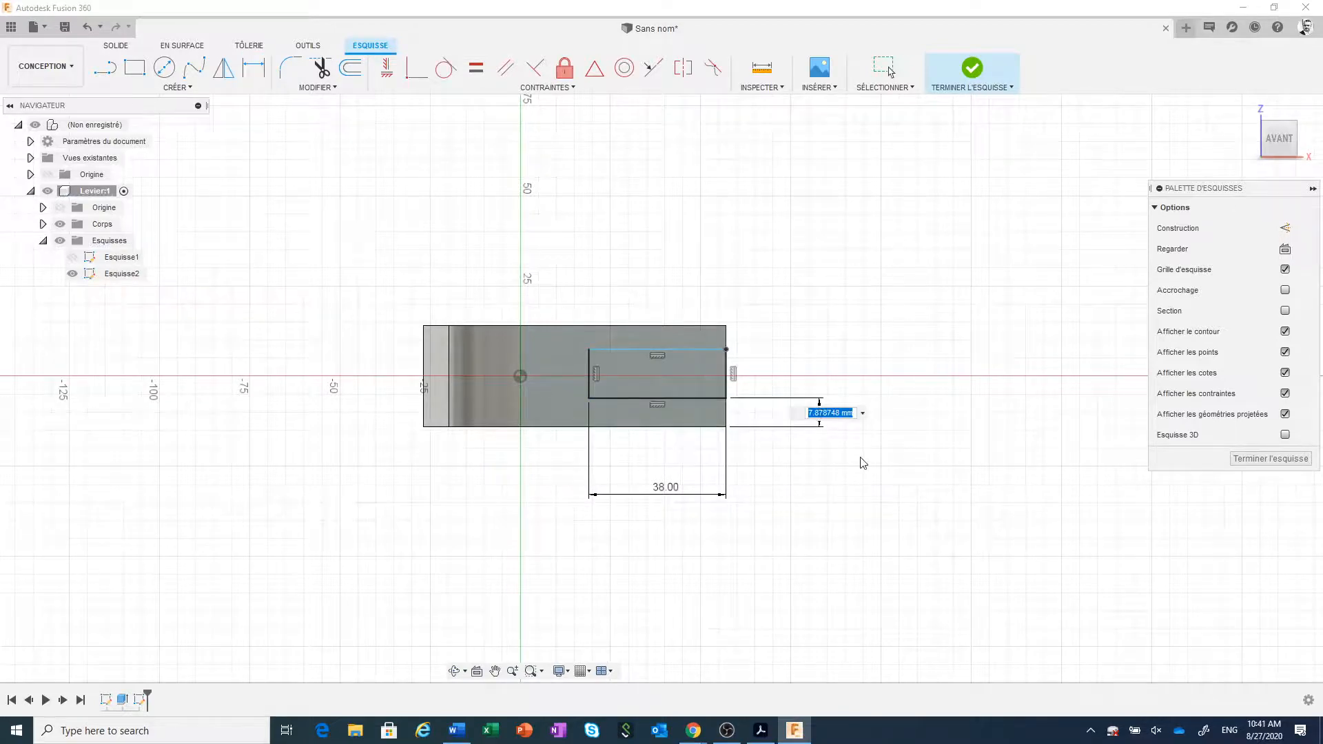
{"action": "key", "text": "Return"}
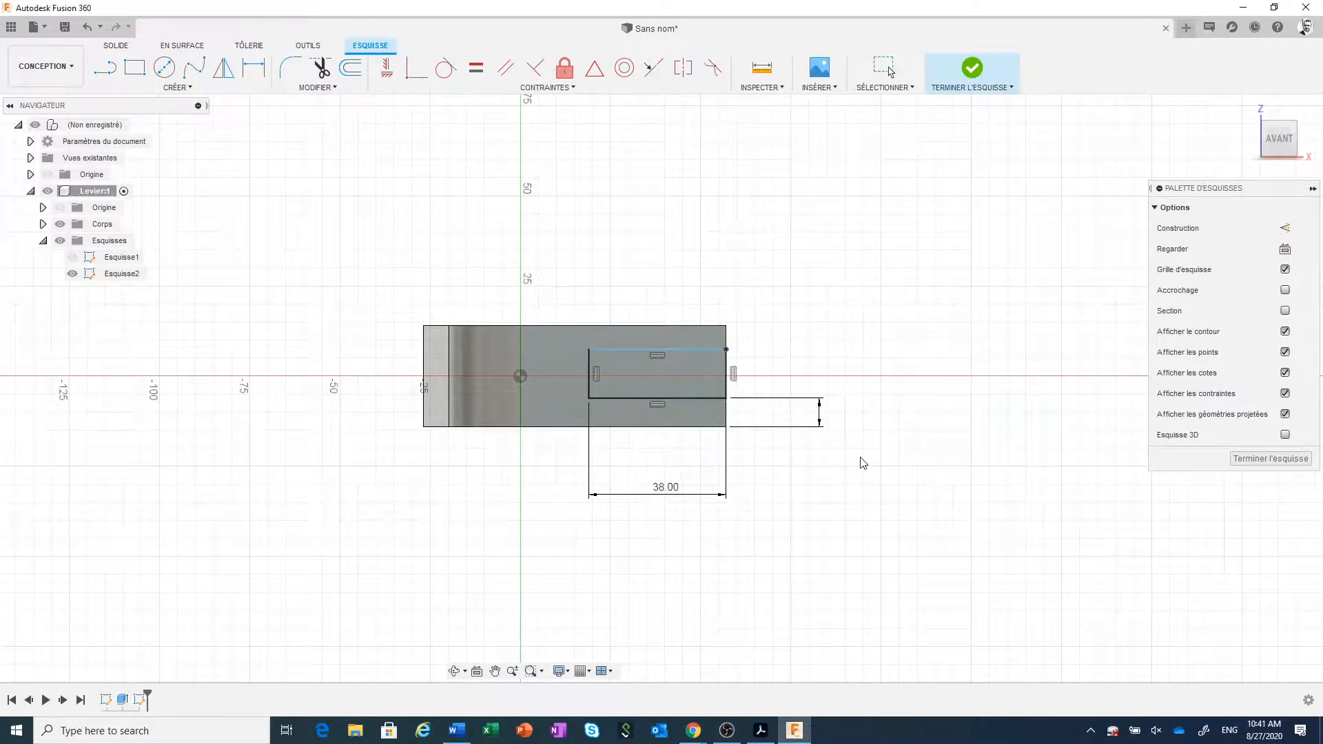
Dimension the distance between the rectangle's upper long side and the adjacent body edge, linking it to the 8 mm dimension d16
{"action": "key", "text": "d"}
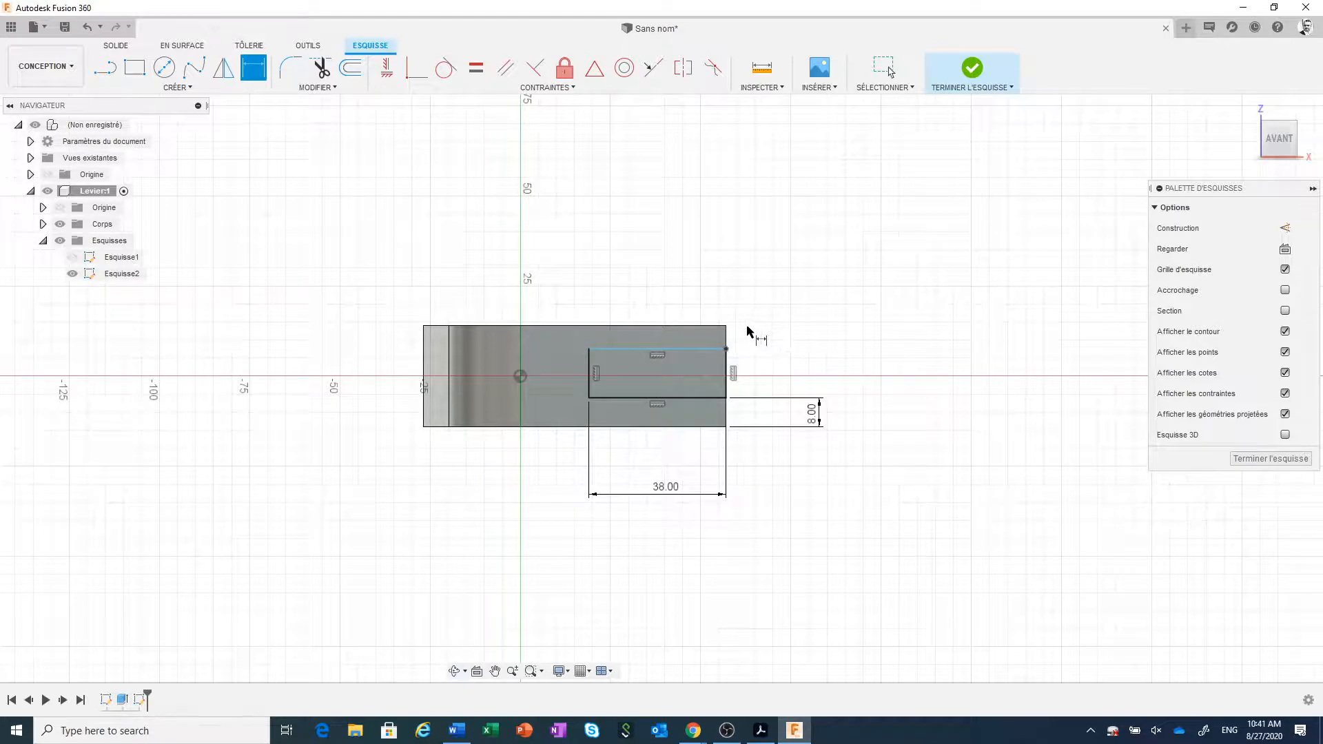
{"action": "left_click", "coordinate": [692, 348]}
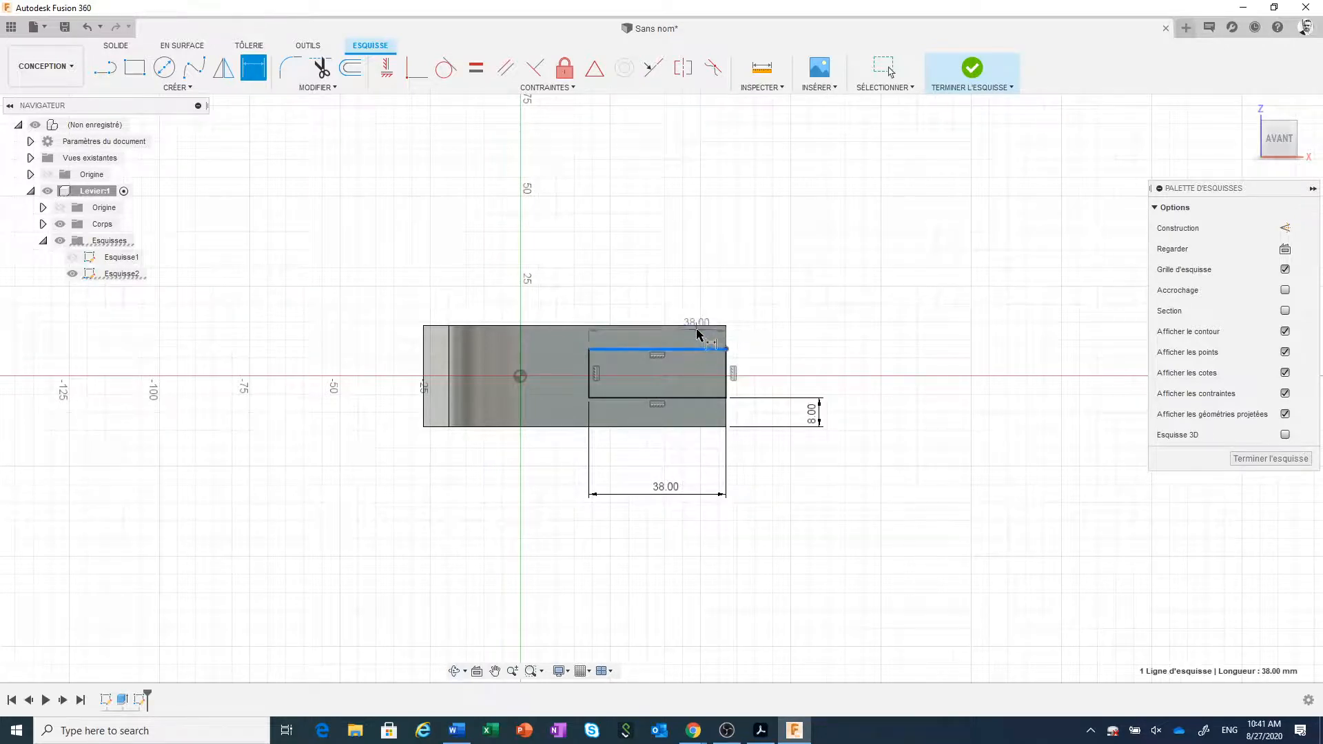
{"action": "left_click", "coordinate": [700, 326]}
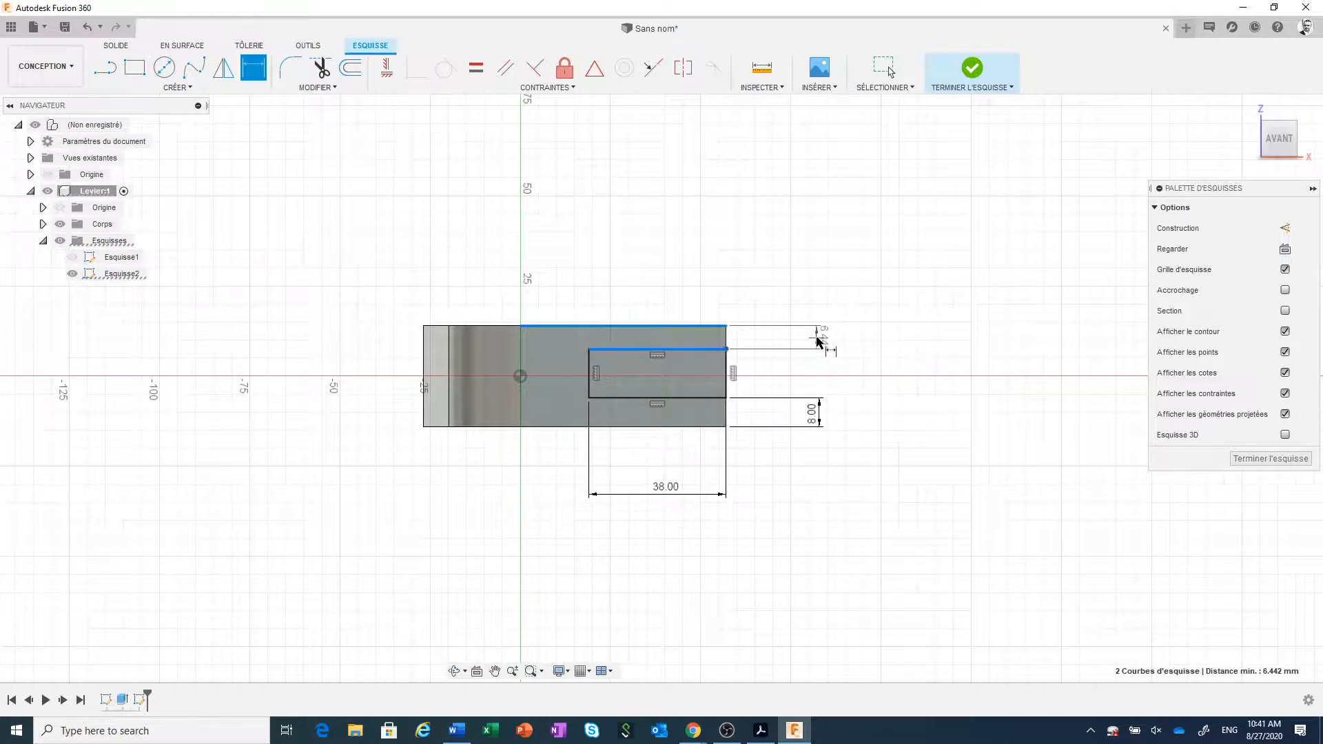
{"action": "left_click", "coordinate": [818, 340]}
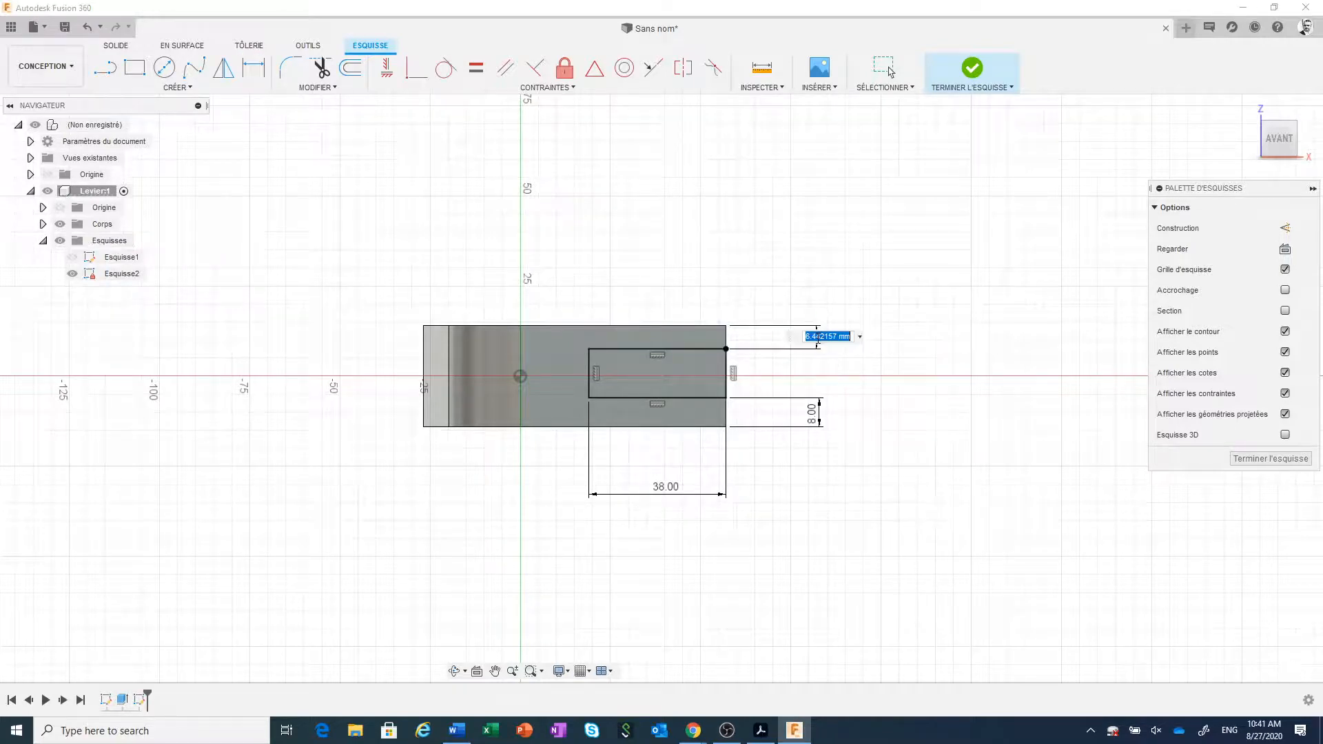
{"action": "left_click", "coordinate": [814, 415]}
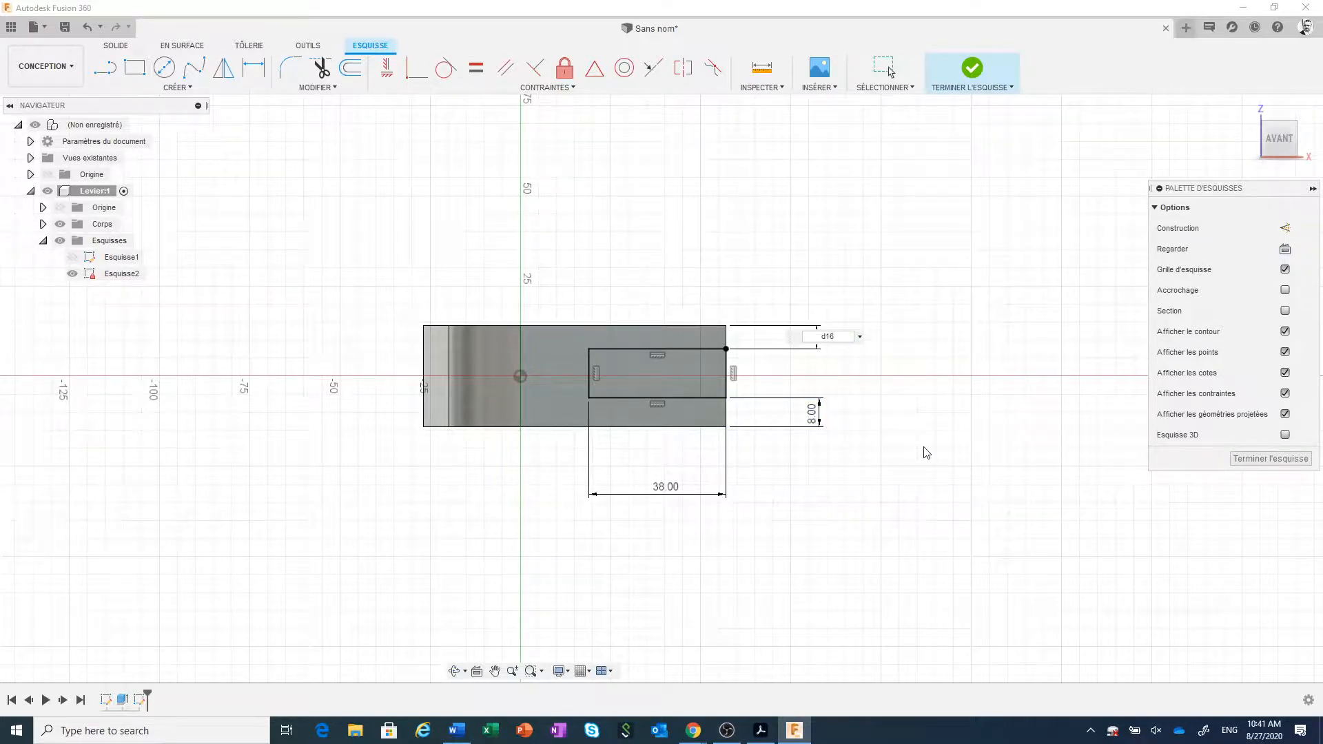
{"action": "key", "text": "Return"}
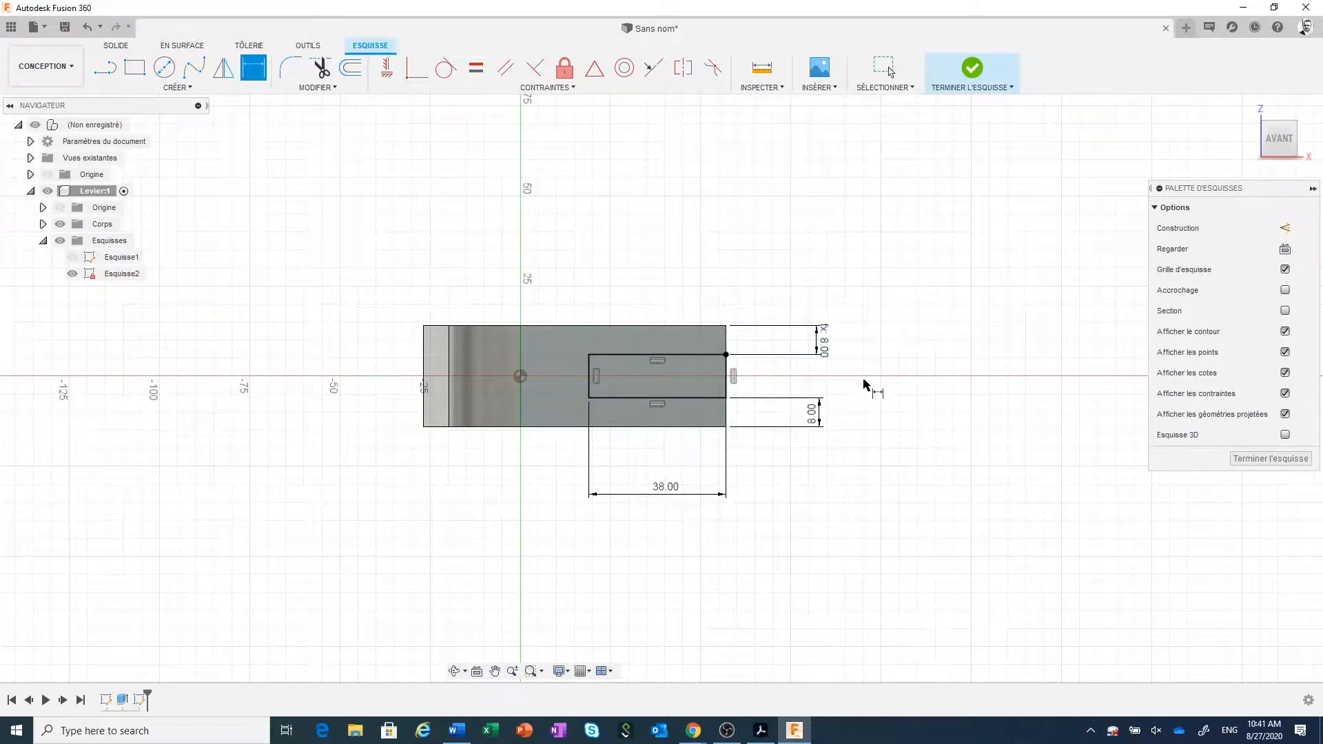
{"action": "key", "text": "Escape"}
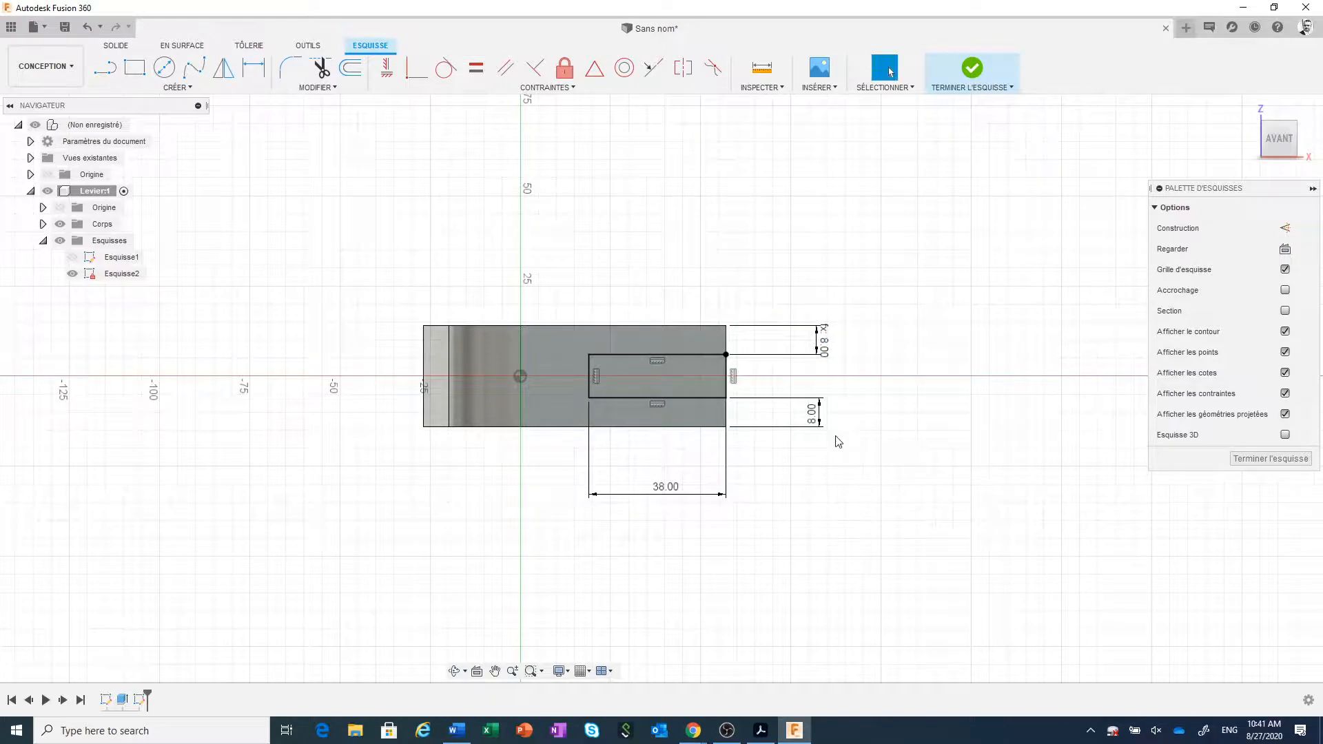
Test the linked offsets by setting the lower side's distance to 10 mm, 6 mm and finally 8 mm
{"action": "double_click", "coordinate": [815, 421]}
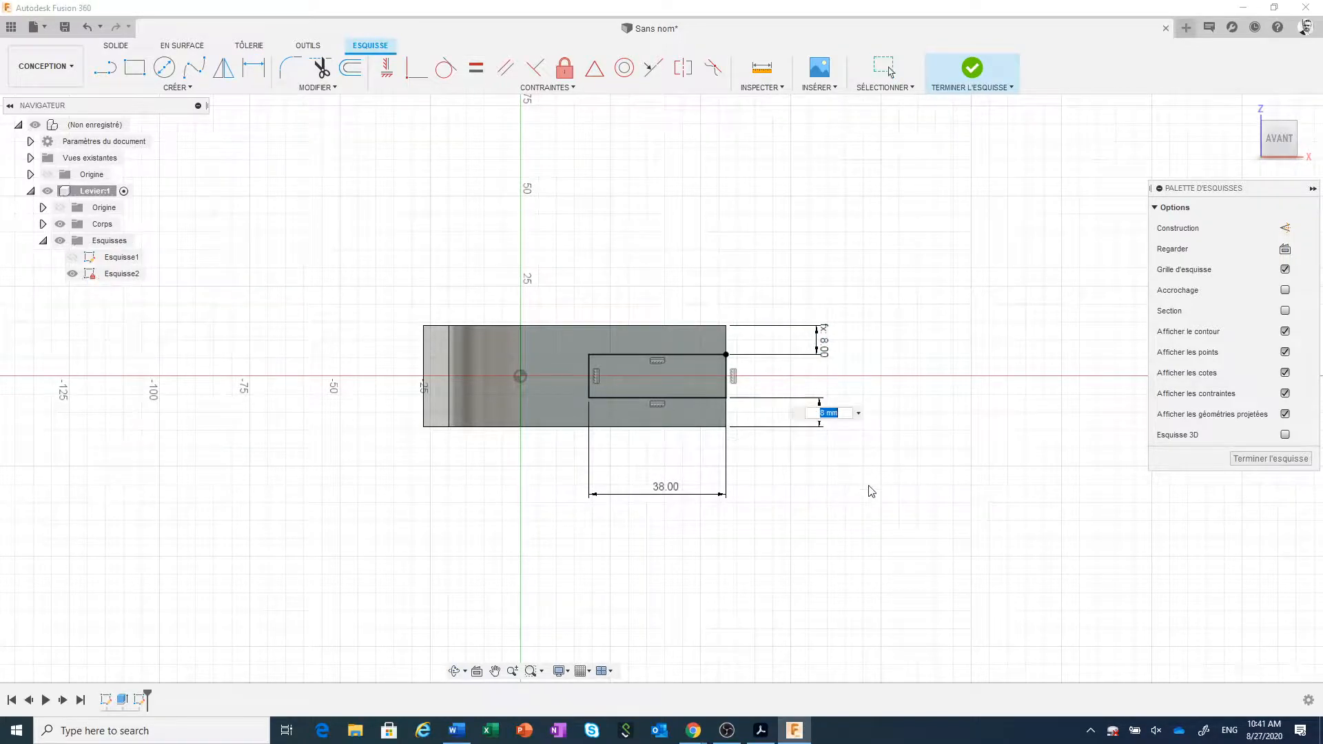
{"action": "type", "text": "10"}
{"action": "key", "text": "Return"}
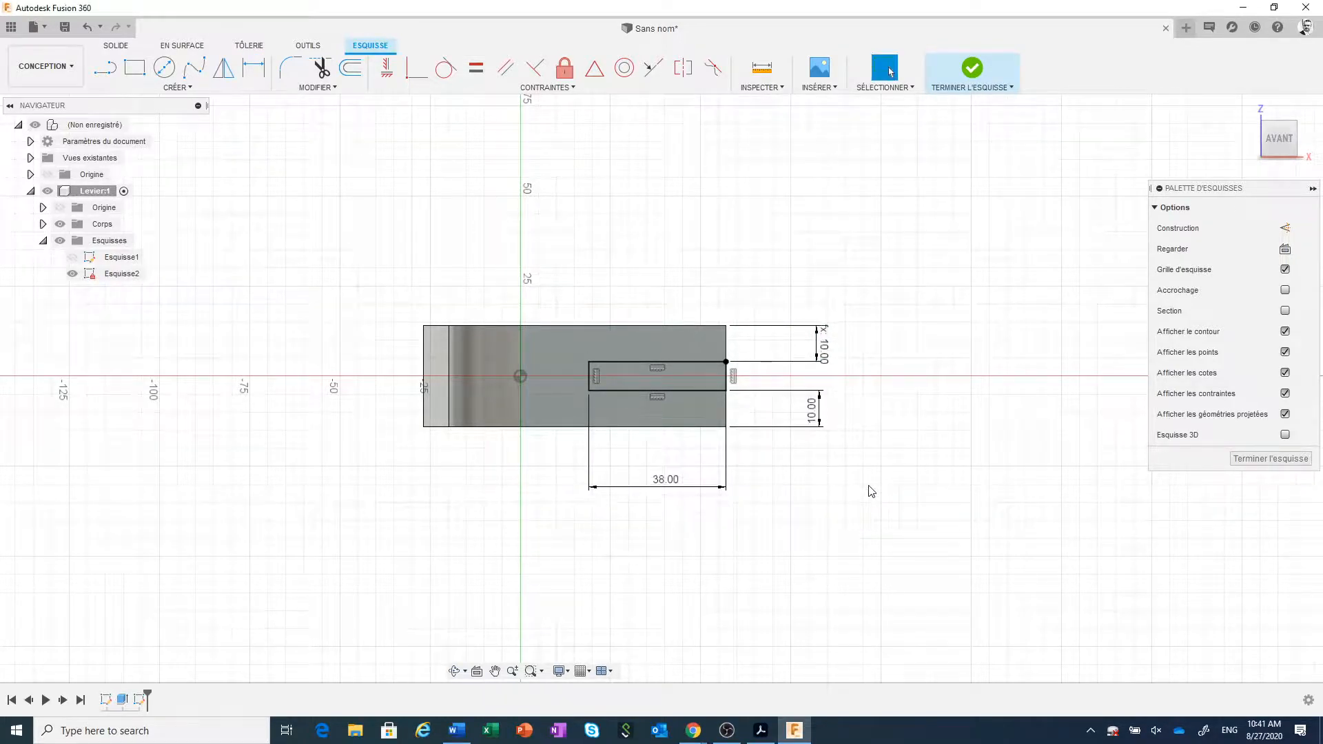
{"action": "double_click", "coordinate": [813, 409]}
{"action": "type", "text": "6"}
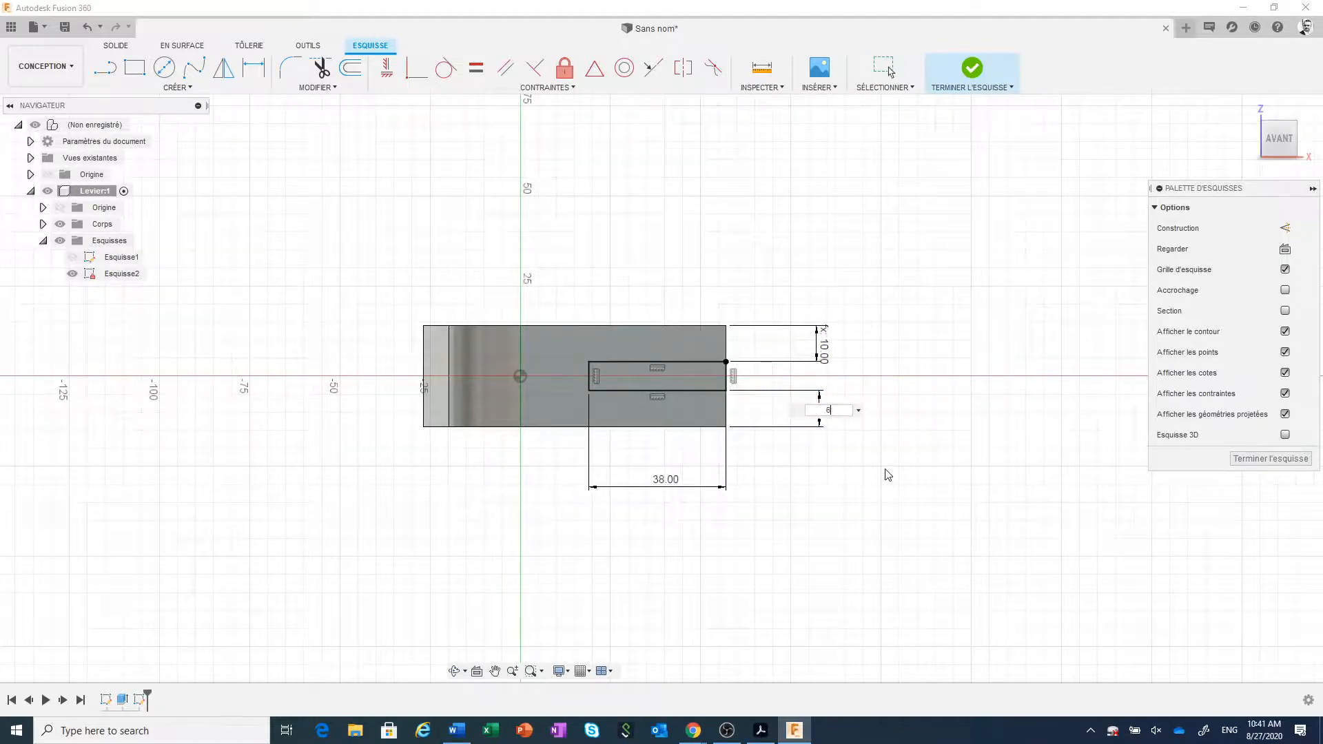
{"action": "key", "text": "Return"}
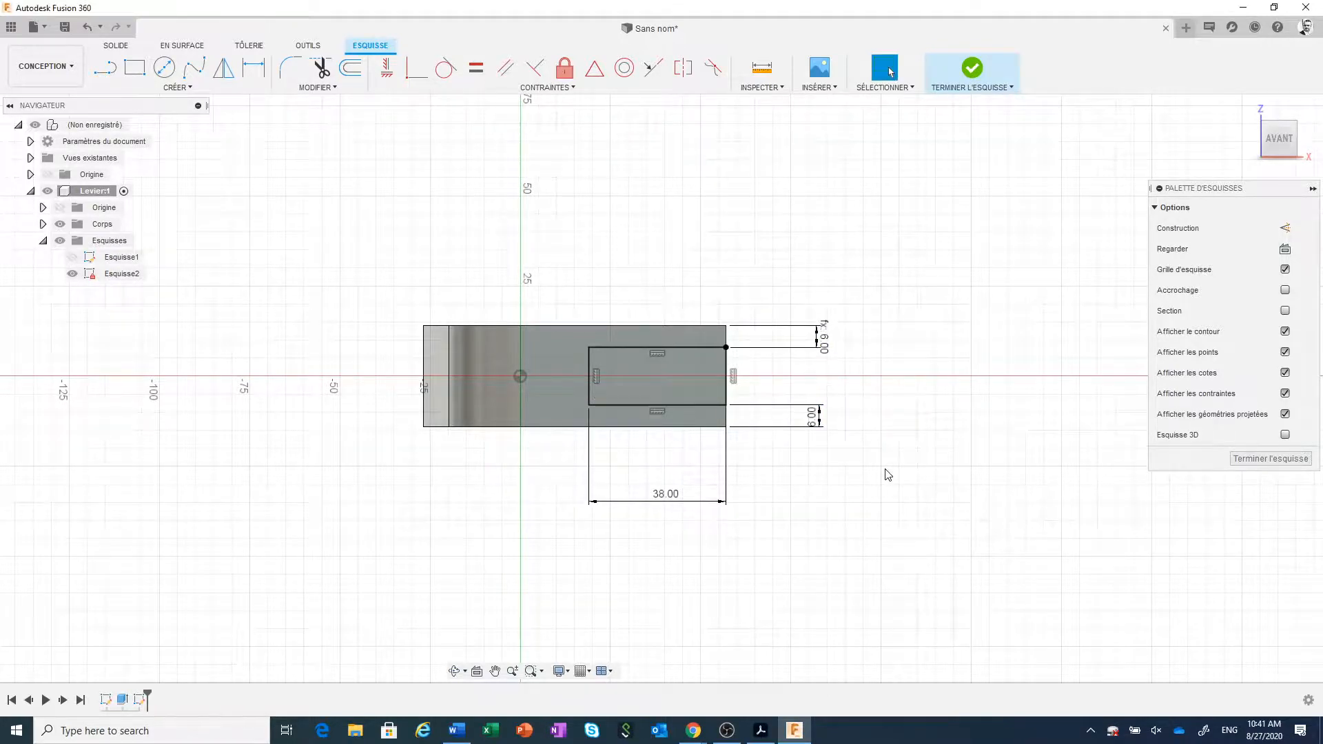
{"action": "double_click", "coordinate": [813, 419]}
{"action": "type", "text": "8"}
{"action": "key", "text": "Return"}
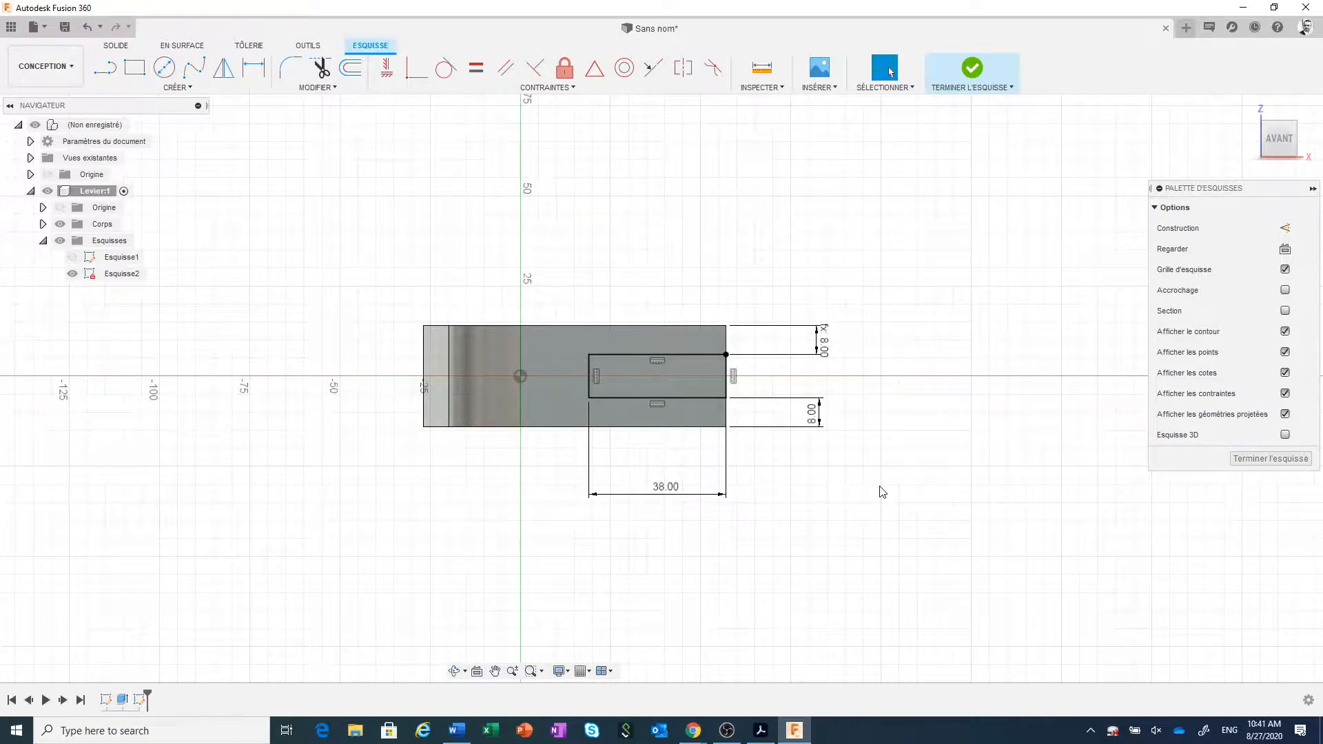
Push the 38 mm rectangular profile into the lever body as a cut about 70.7 mm deep
{"action": "scroll", "coordinate": [900, 484], "scroll_direction": "down", "scroll_amount": 1}
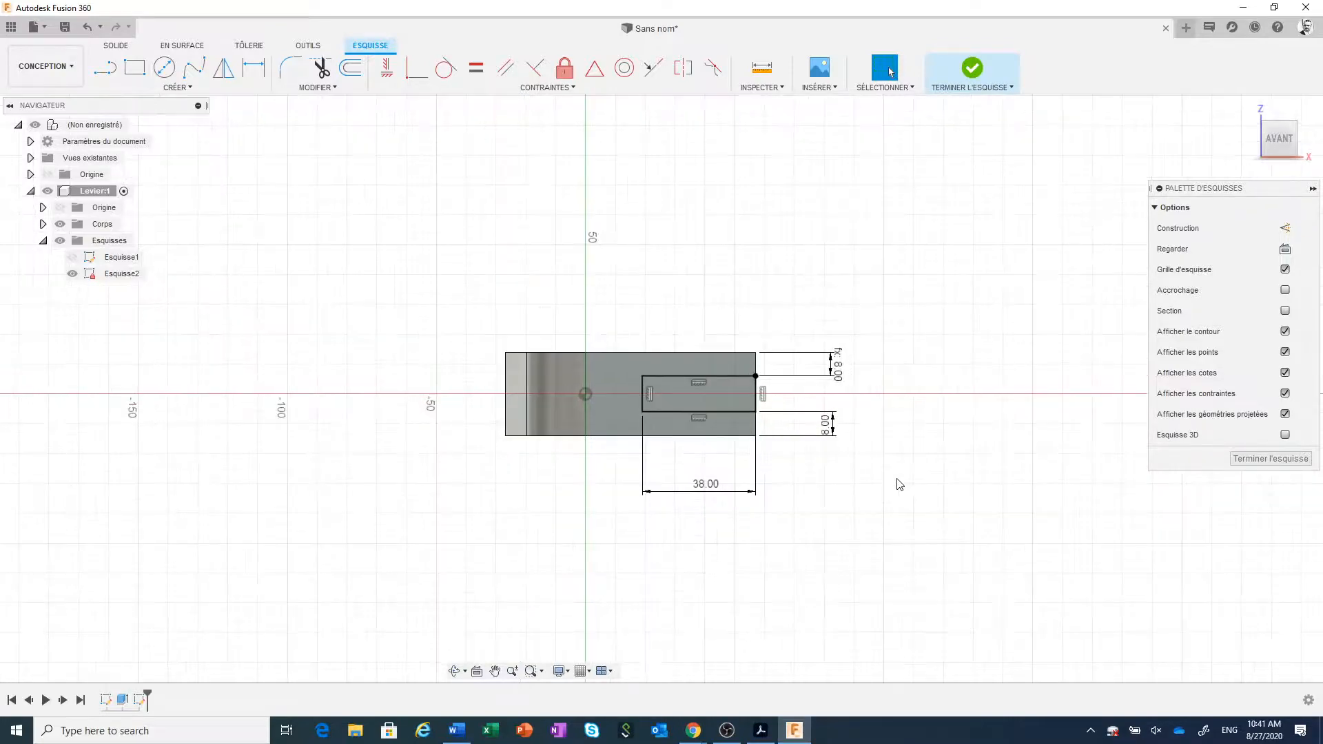
{"action": "middle_click_drag", "start_coordinate": [899, 475], "coordinate": [869, 517], "text": "shift"}
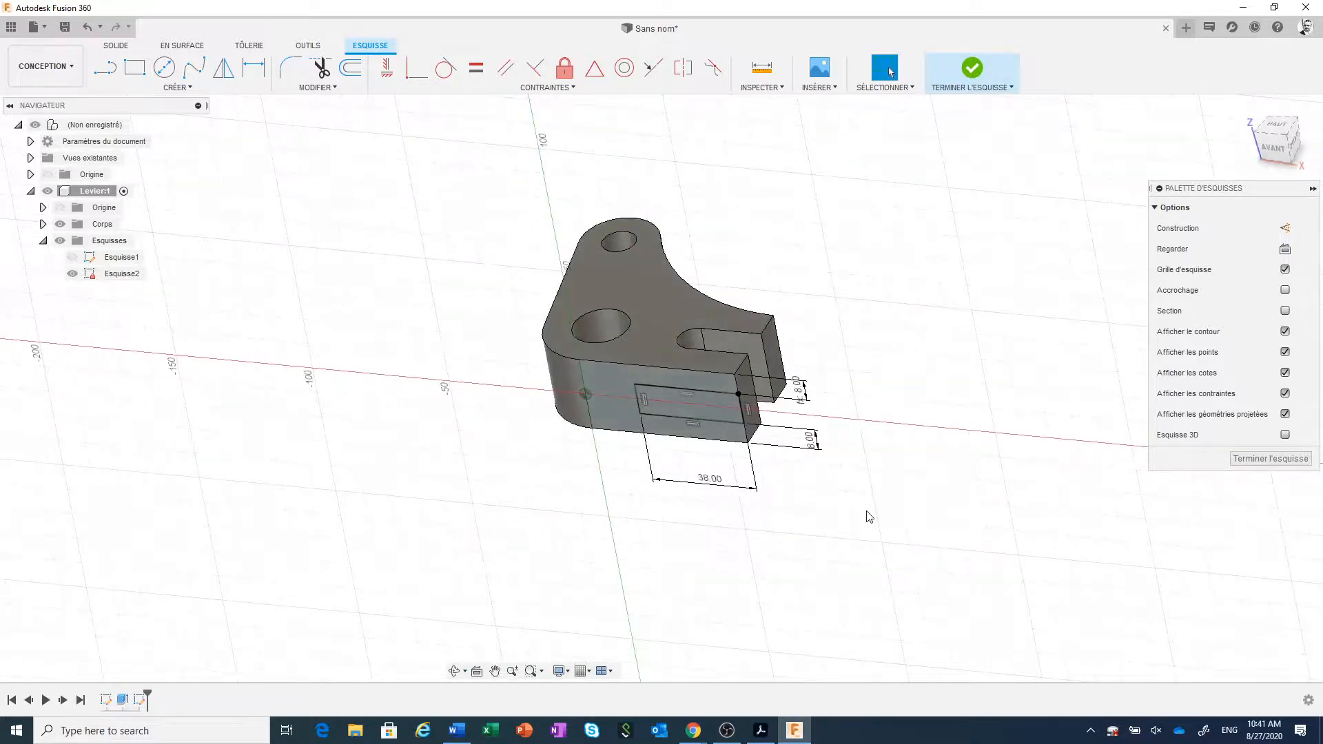
{"action": "left_click", "coordinate": [715, 412]}
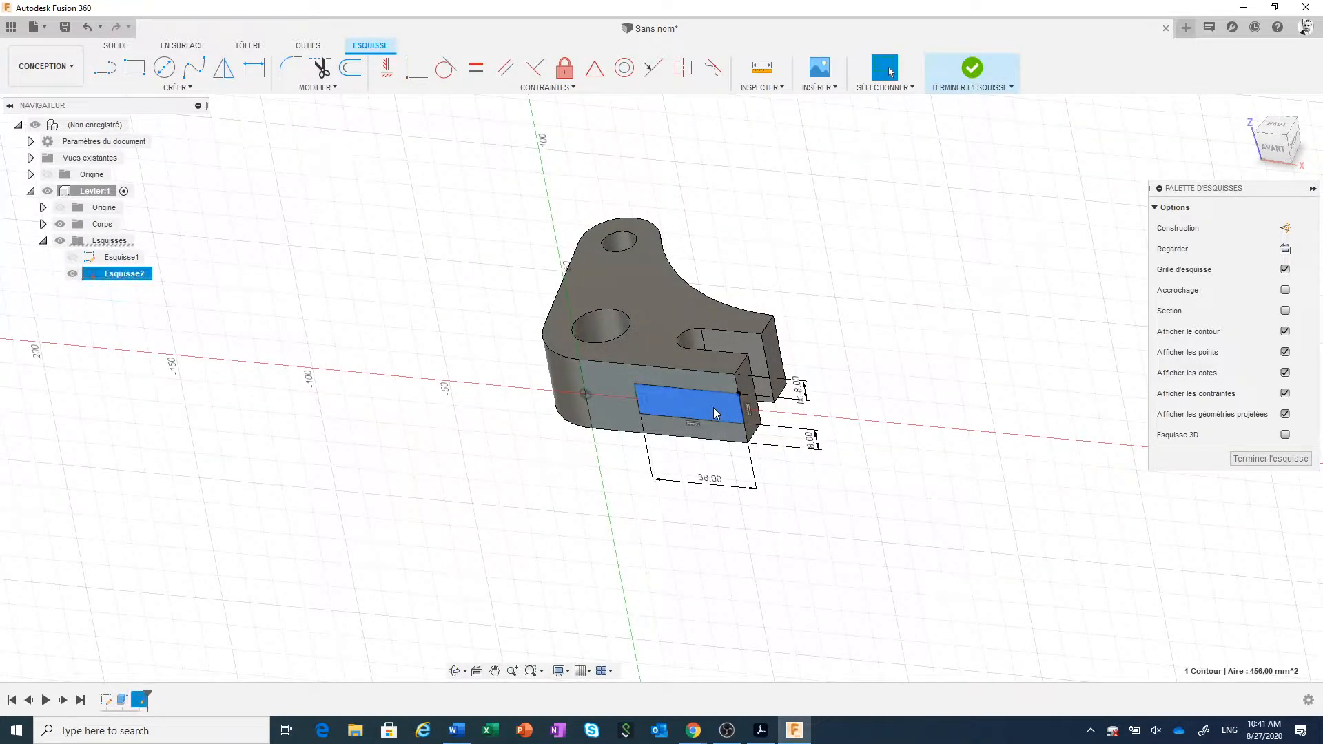
{"action": "right_click", "coordinate": [714, 407]}
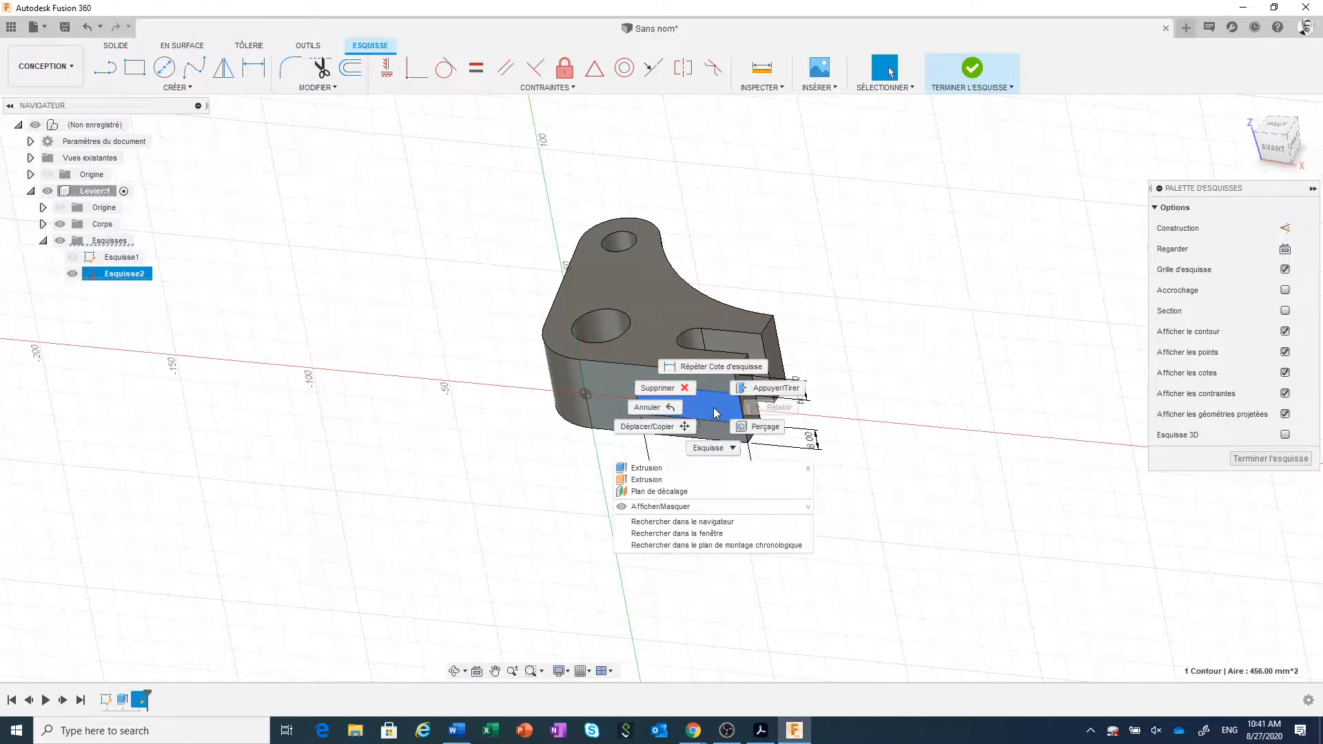
{"action": "left_click", "coordinate": [774, 389]}
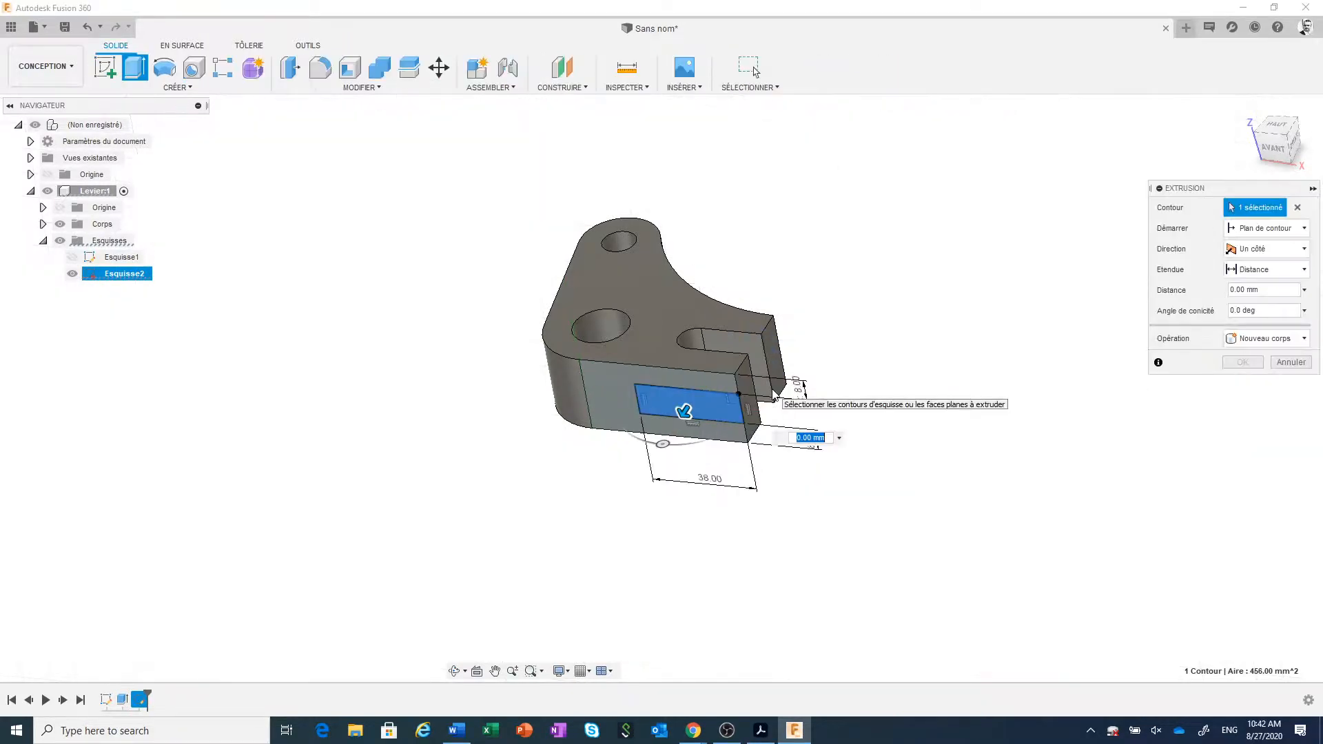
{"action": "left_click_drag", "start_coordinate": [684, 411], "coordinate": [775, 275]}
{"action": "left_click_drag", "start_coordinate": [1225, 189], "coordinate": [1083, 227]}
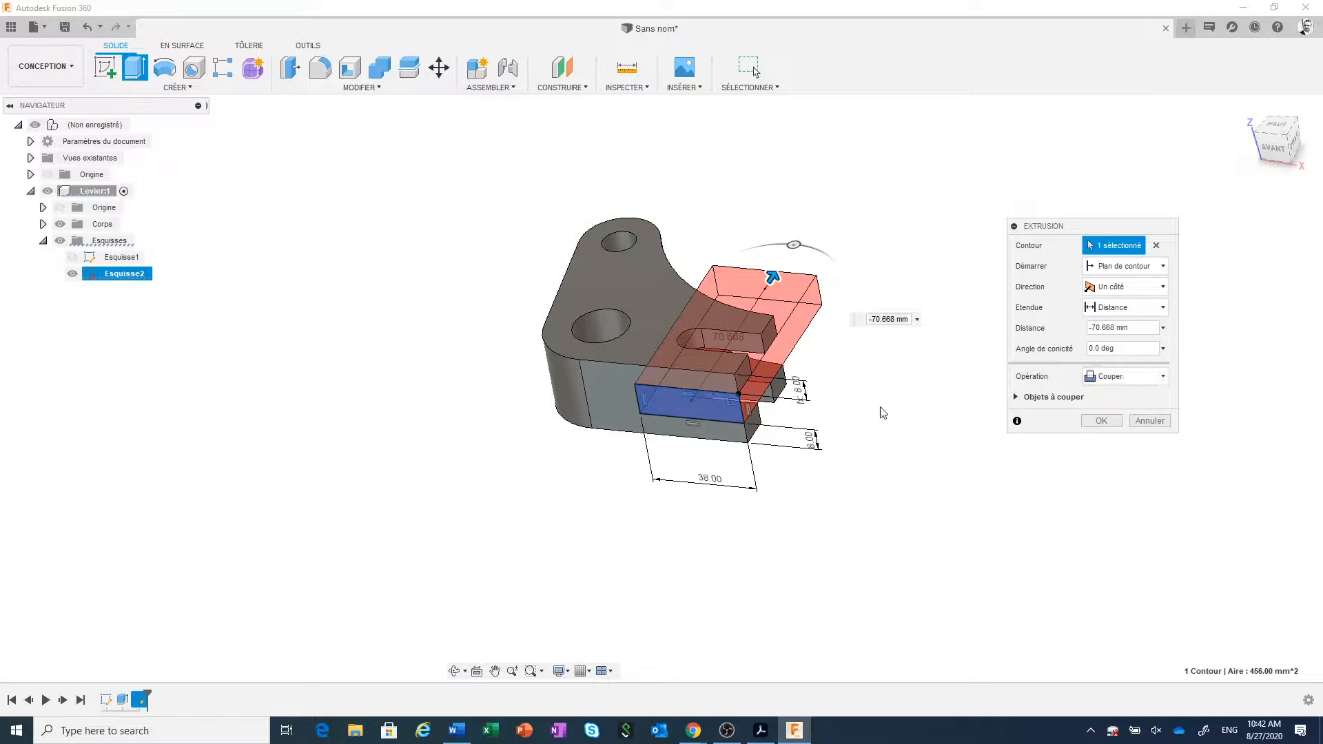
{"action": "middle_click_drag", "start_coordinate": [889, 372], "coordinate": [854, 427], "text": "shift"}
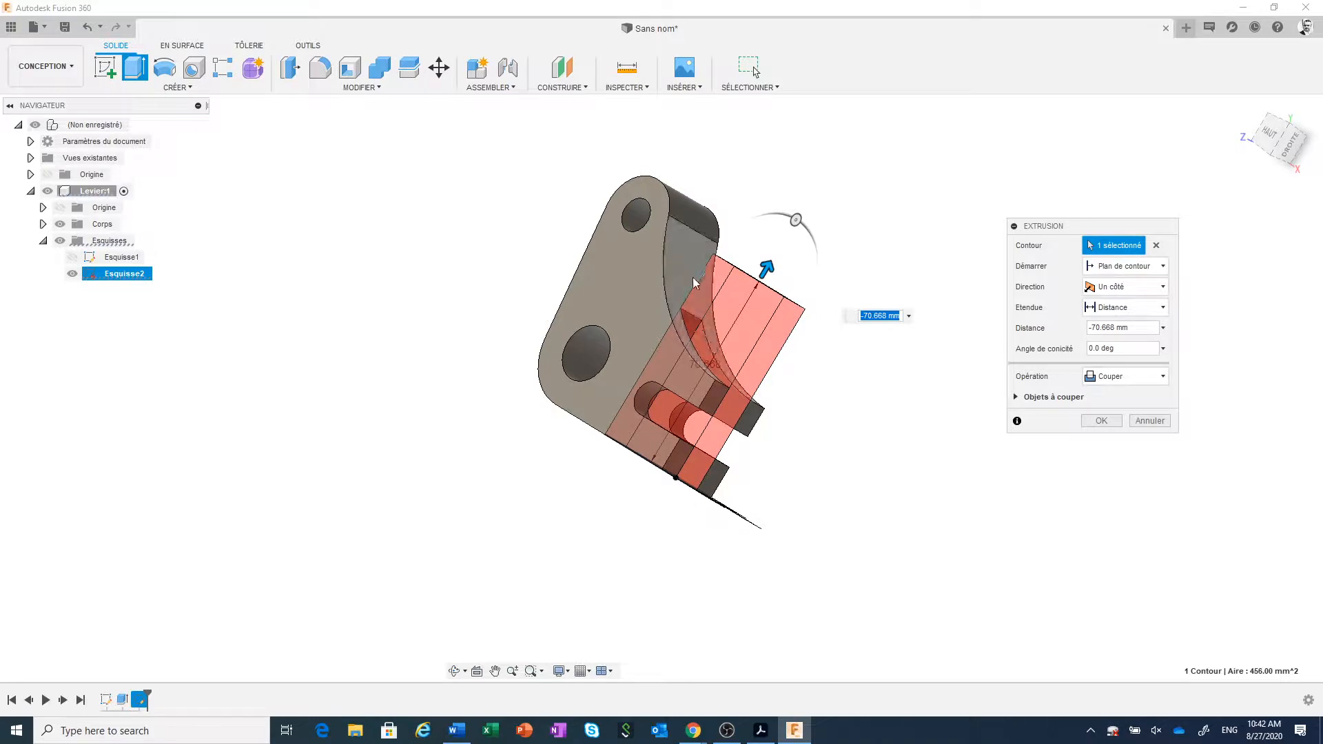
Try limiting the cut's extent to the lever's concave curved face
{"action": "left_click", "coordinate": [1123, 311]}
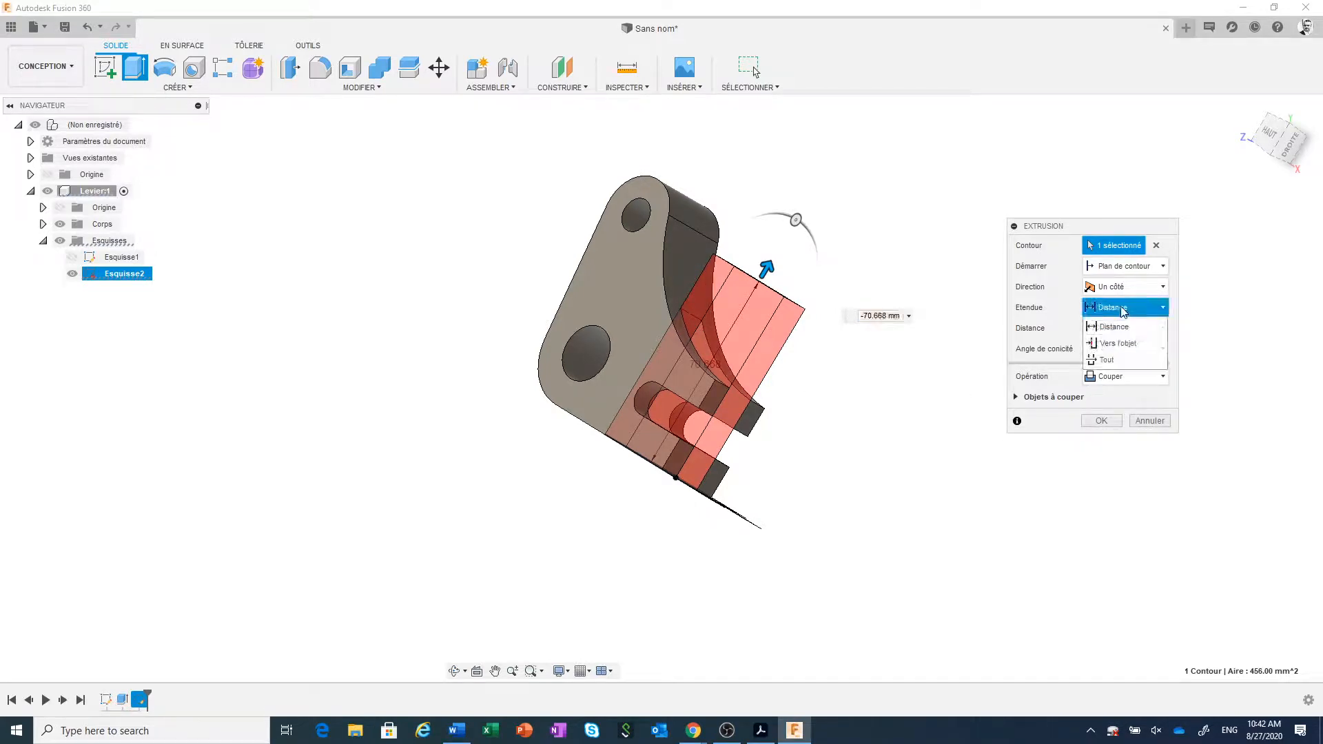
{"action": "left_click", "coordinate": [1123, 344]}
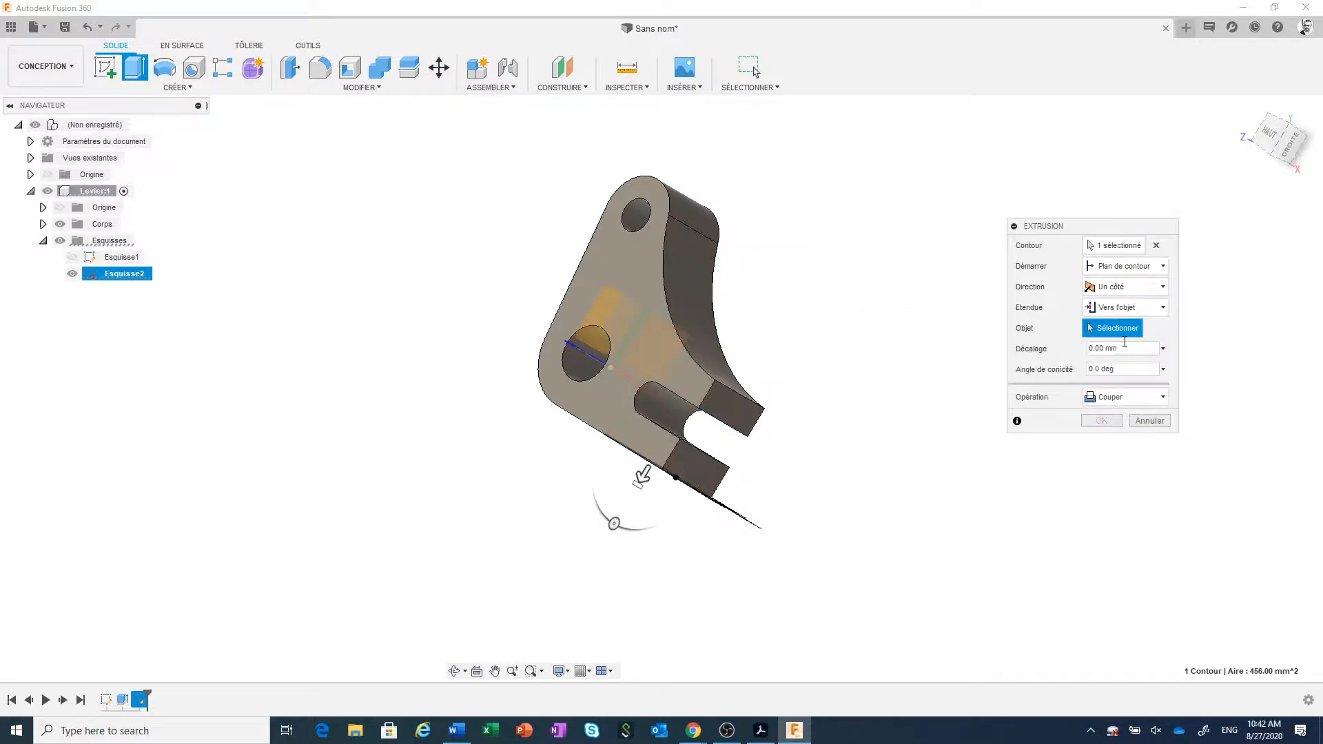
{"action": "left_click", "coordinate": [687, 294]}
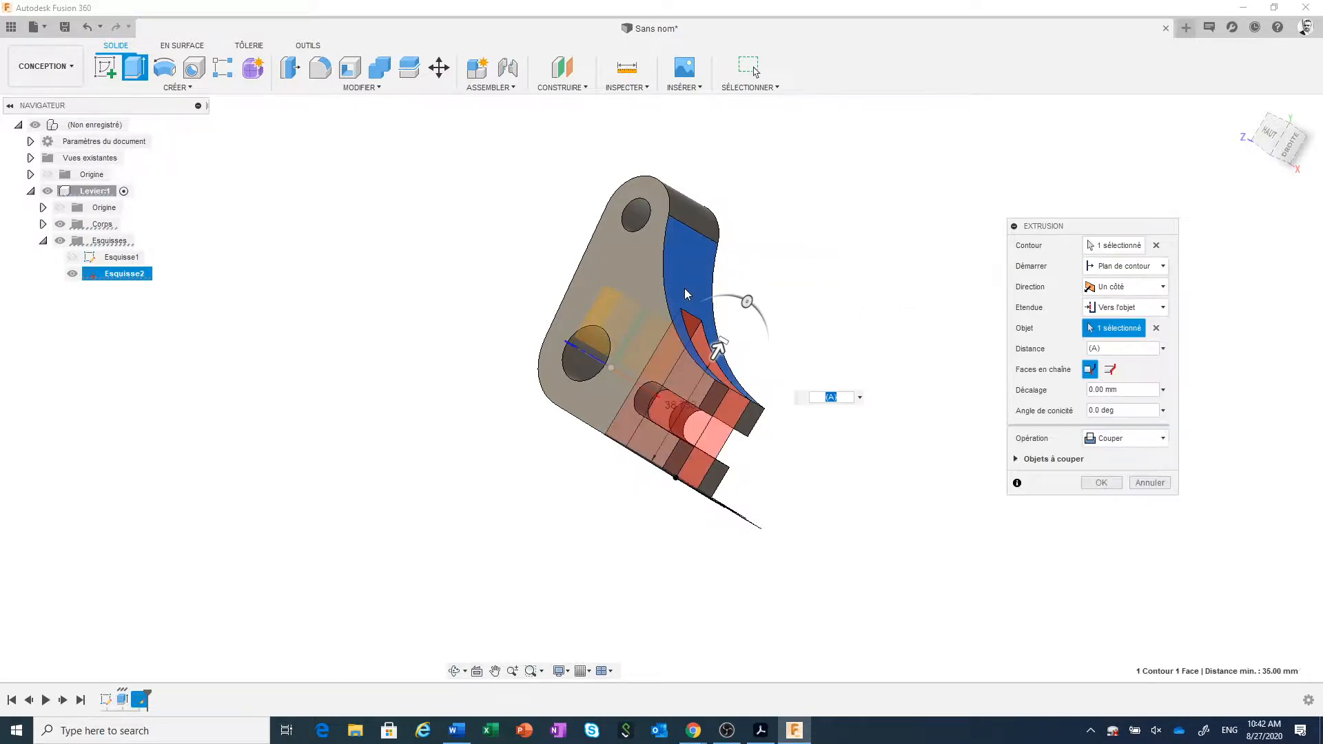
Set the fork cut's extent to All and complete the extrusion through the body
{"action": "left_click", "coordinate": [1149, 308]}
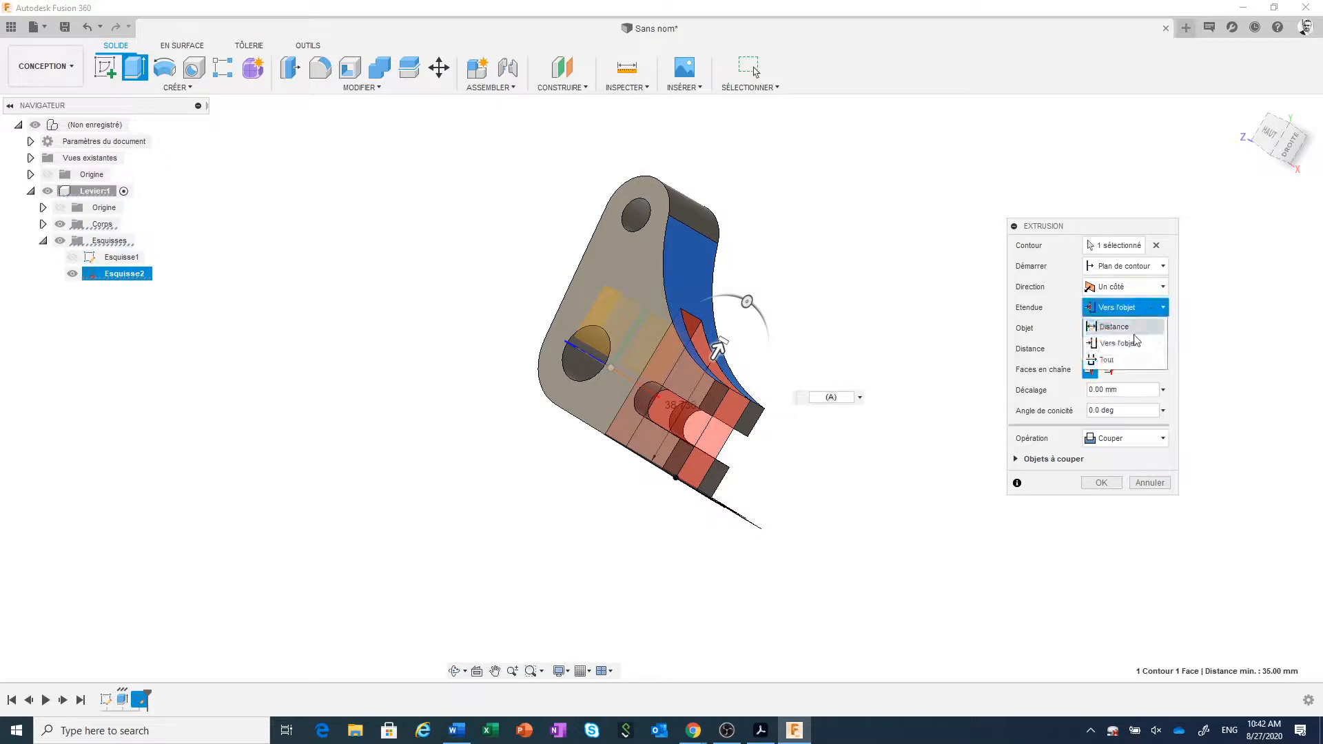
{"action": "left_click", "coordinate": [1121, 360]}
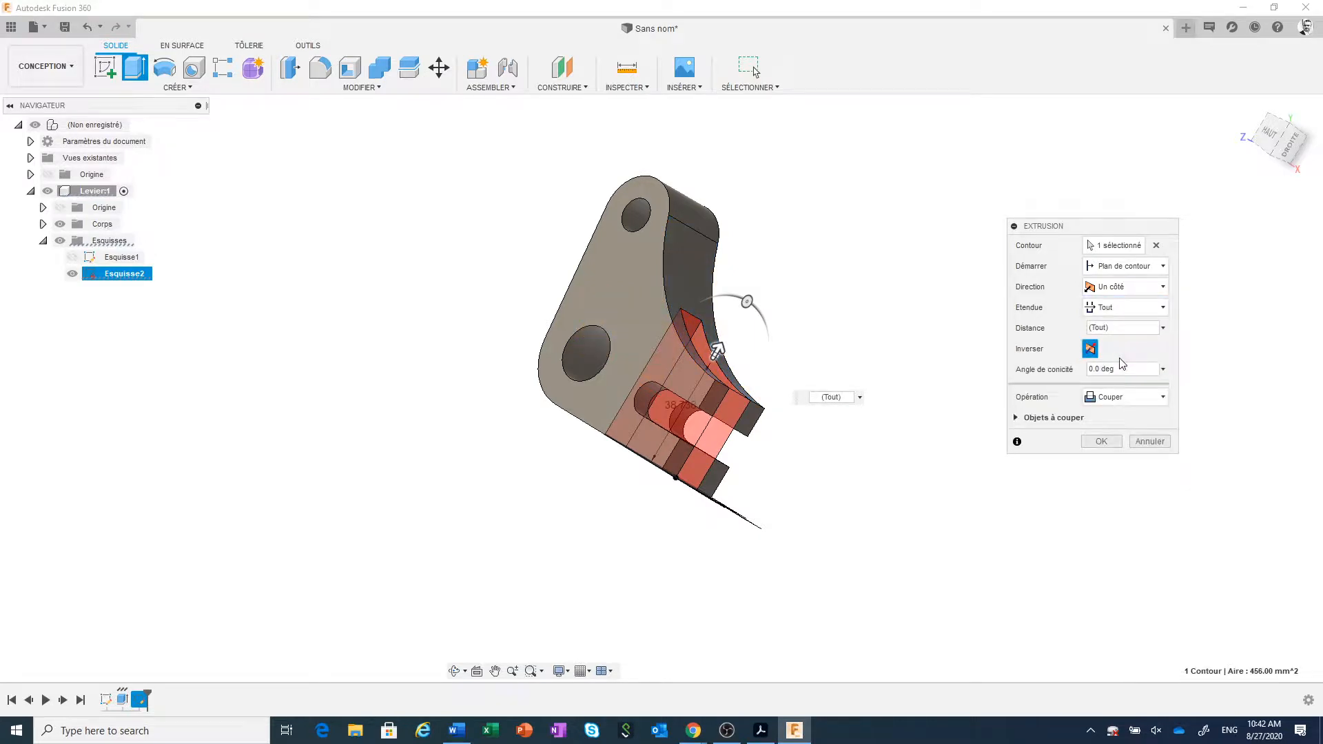
{"action": "left_click", "coordinate": [1105, 443]}
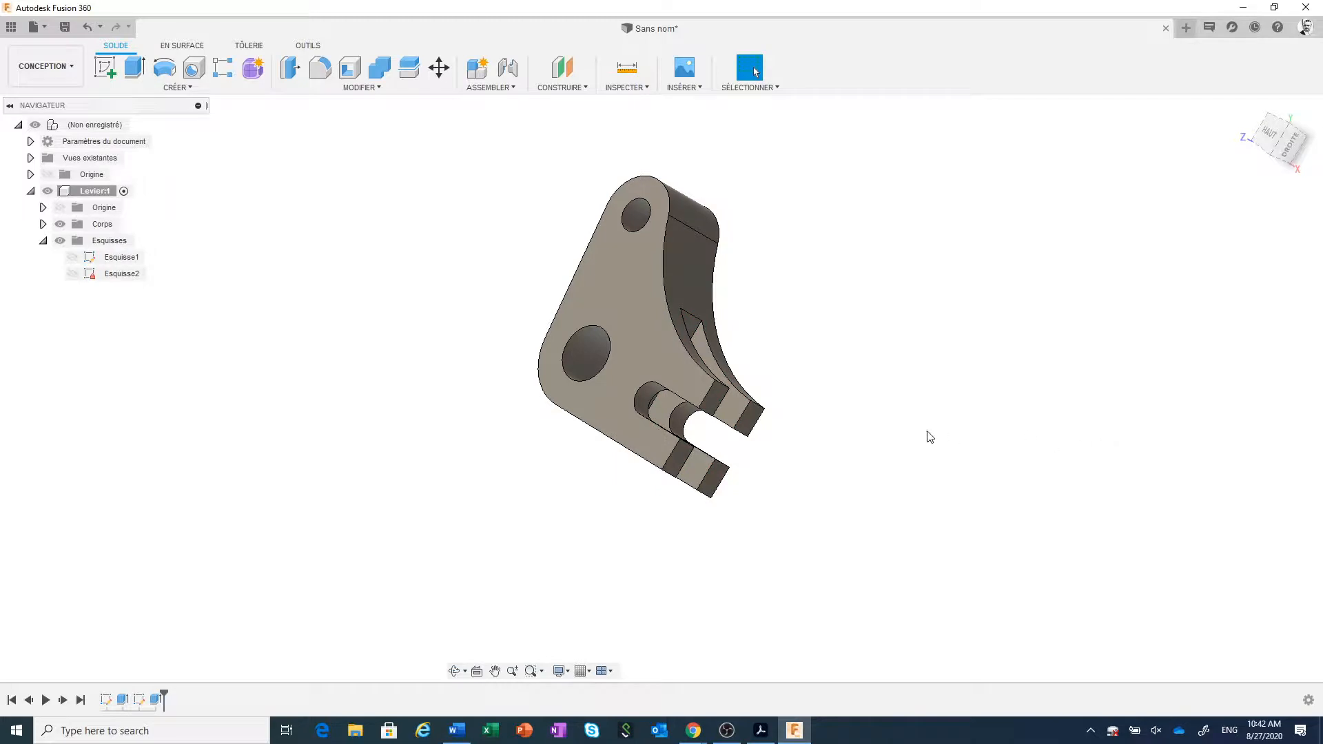
{"action": "middle_click_drag", "start_coordinate": [930, 436], "coordinate": [962, 455]}
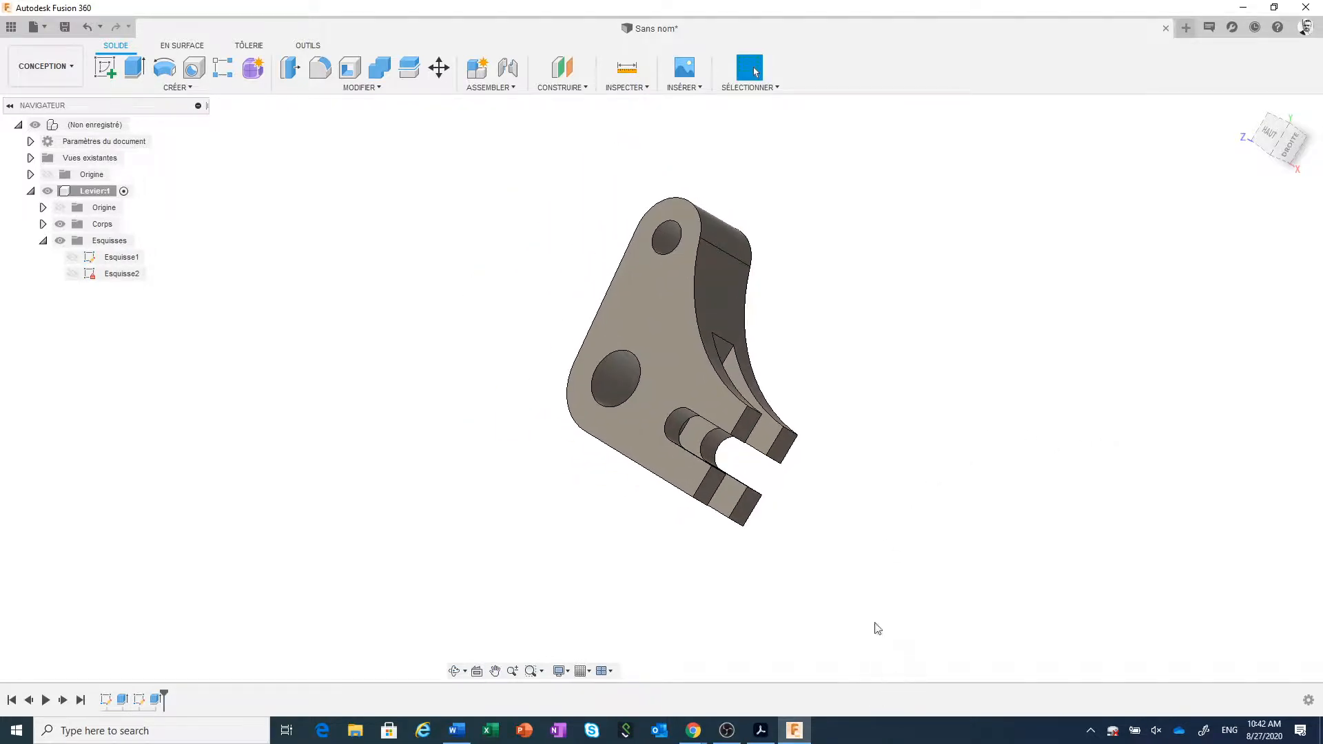
Check the Toggle Lever drawing in Acrobat, return to Fusion 360 and start a new sketch on the lever's large flat face
{"action": "left_click", "coordinate": [761, 732]}
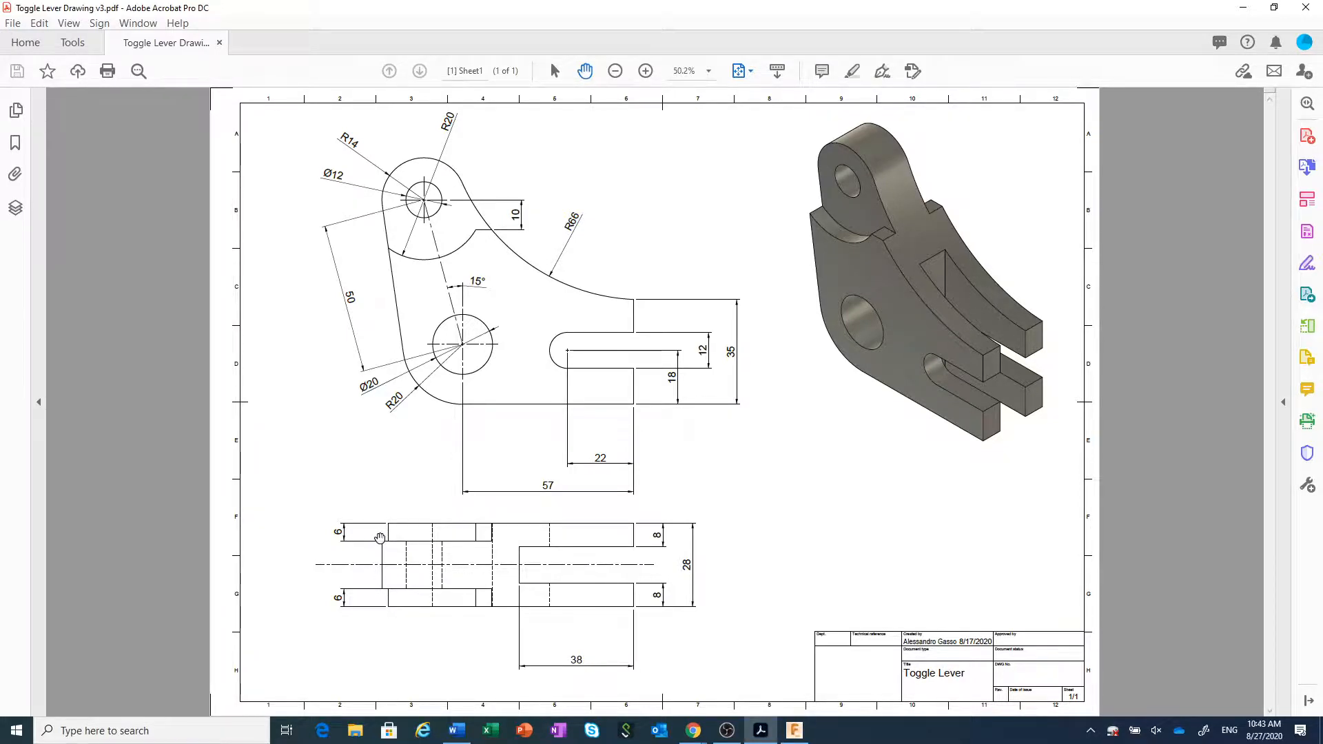
{"action": "left_click", "coordinate": [793, 733]}
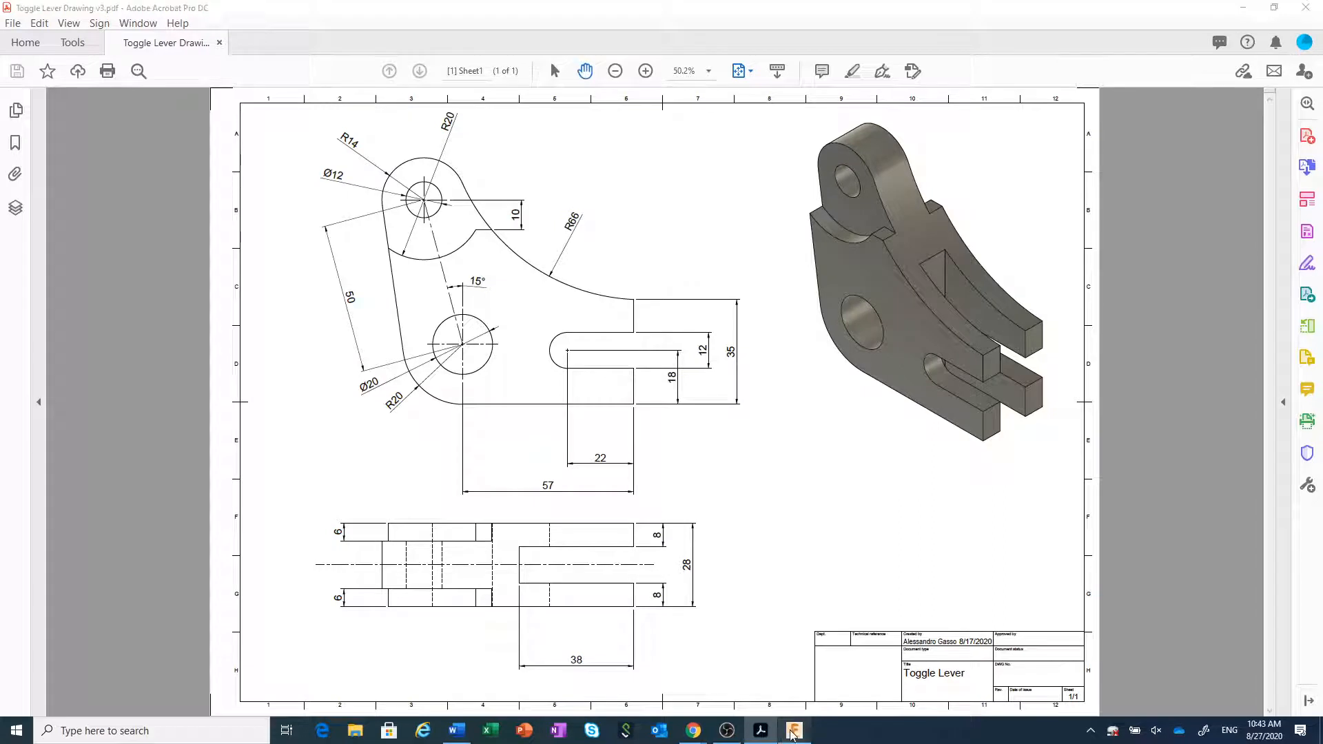
{"action": "left_click", "coordinate": [671, 318]}
{"action": "right_click", "coordinate": [672, 319]}
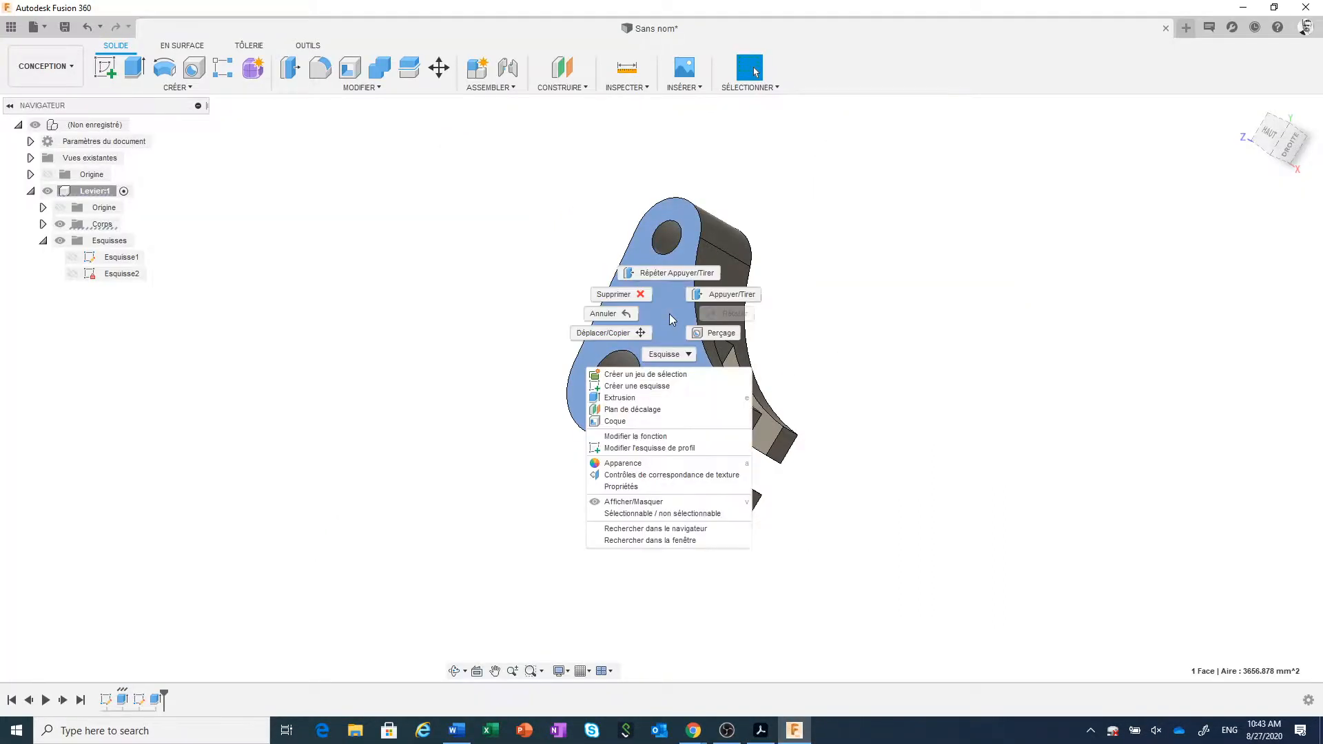
{"action": "left_click", "coordinate": [651, 386]}
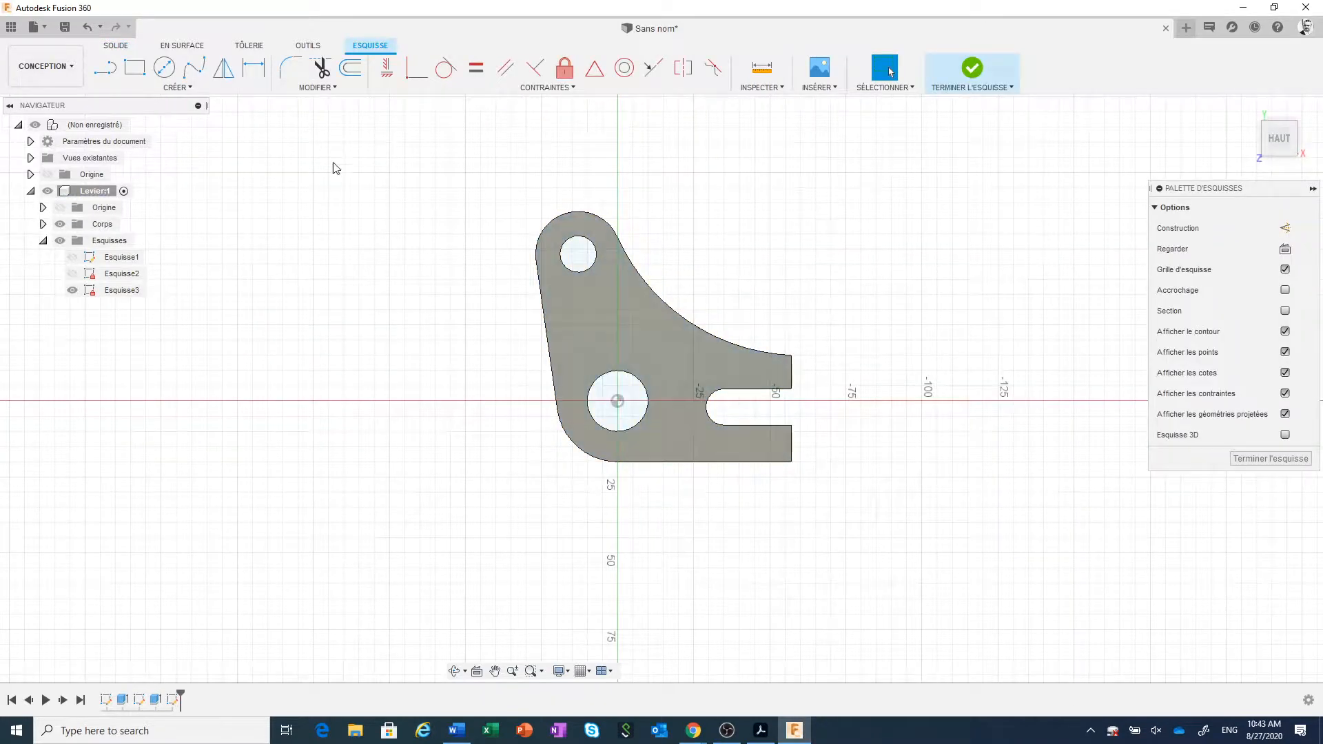
Draw a circle about 51 mm in diameter, concentric with the small upper hole
{"action": "left_click", "coordinate": [163, 67]}
{"action": "left_click", "coordinate": [578, 254]}
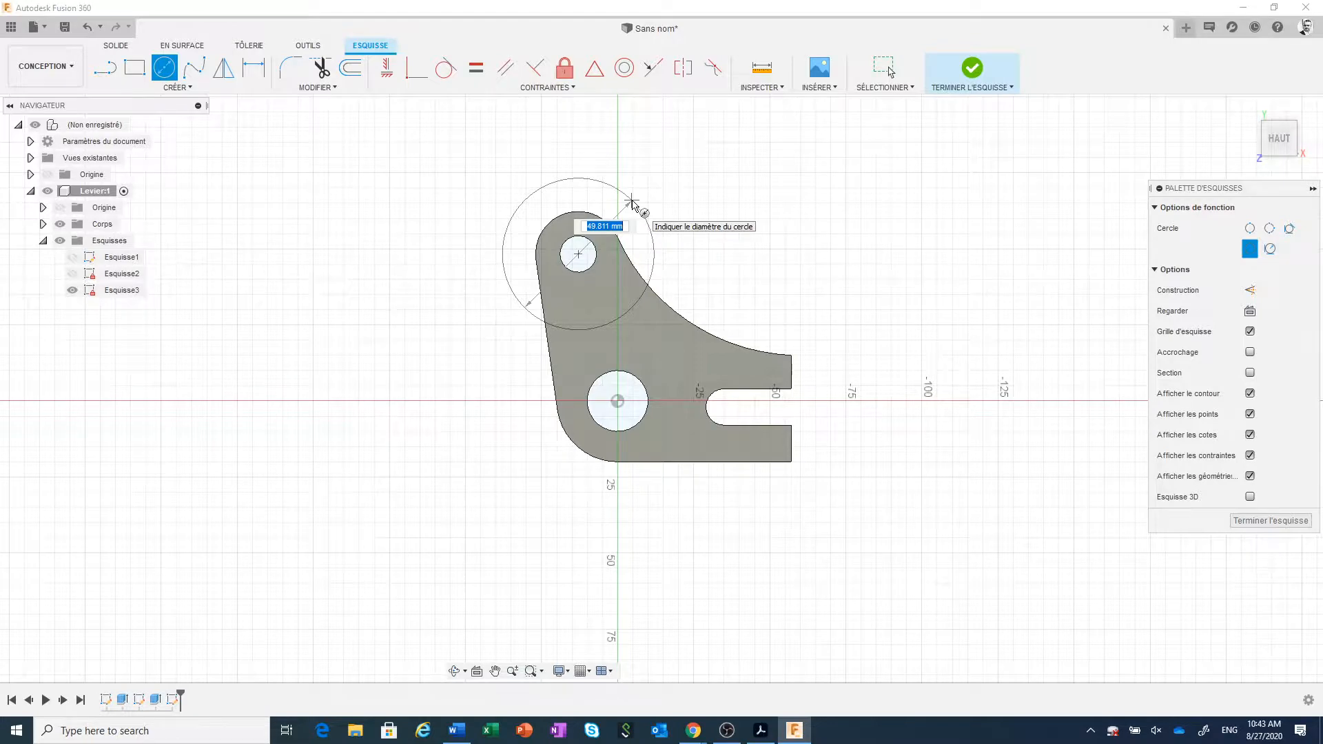
{"action": "left_click", "coordinate": [638, 208]}
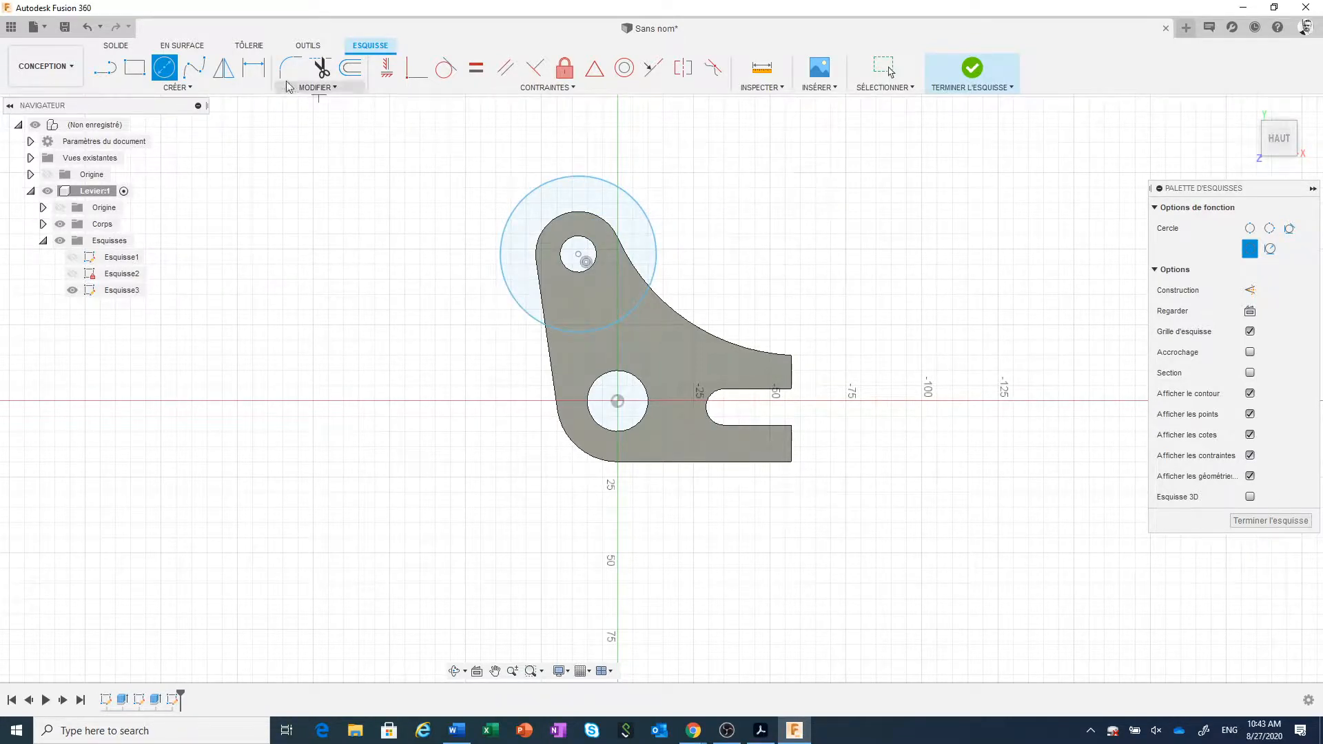
Dimension the circle around the small upper hole as a radius and set it to 20 mm
{"action": "left_click", "coordinate": [255, 67]}
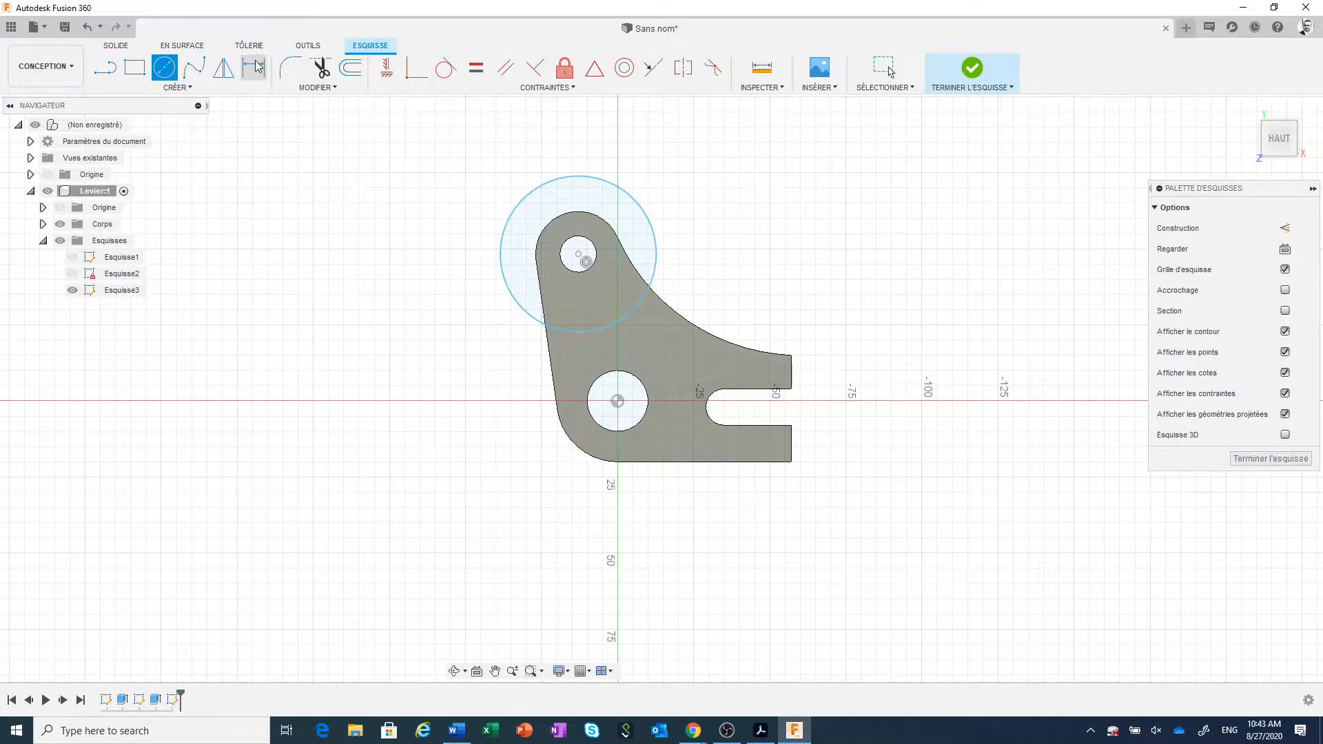
{"action": "left_click", "coordinate": [501, 275]}
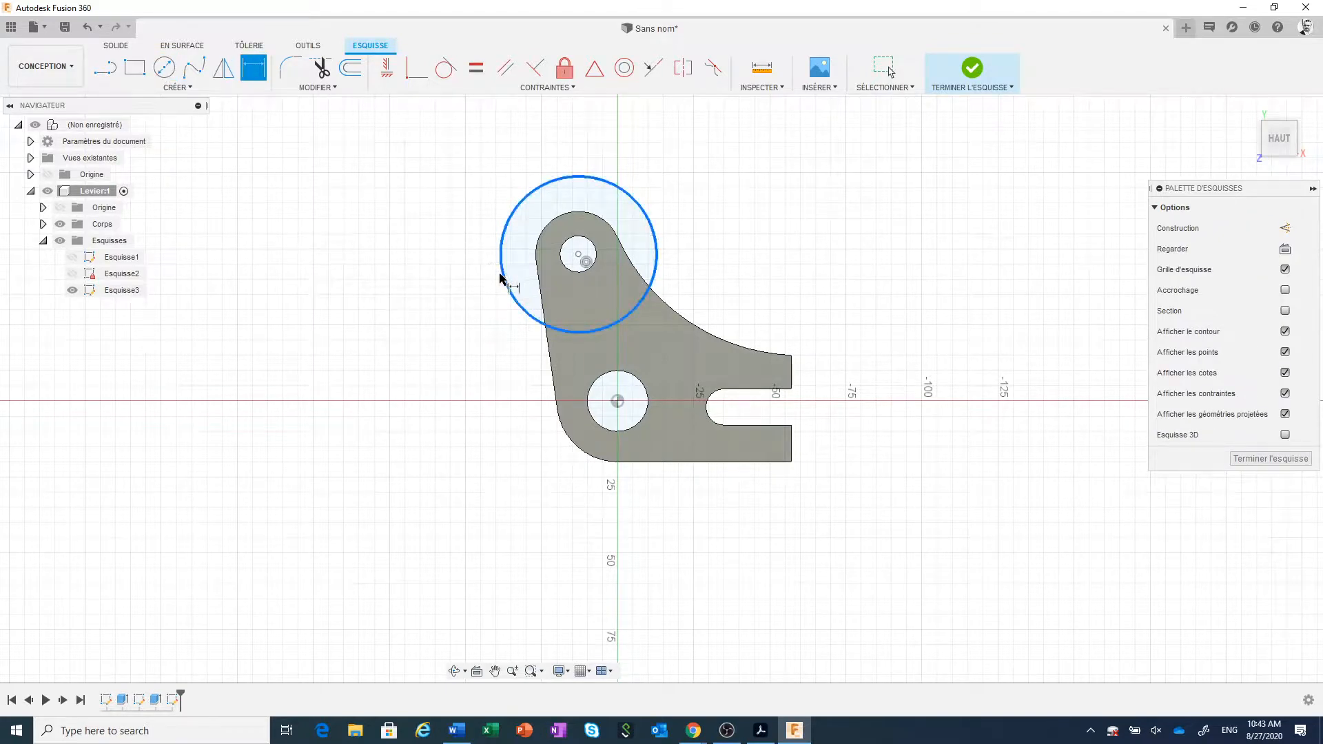
{"action": "right_click", "coordinate": [425, 301]}
{"action": "left_click", "coordinate": [422, 382]}
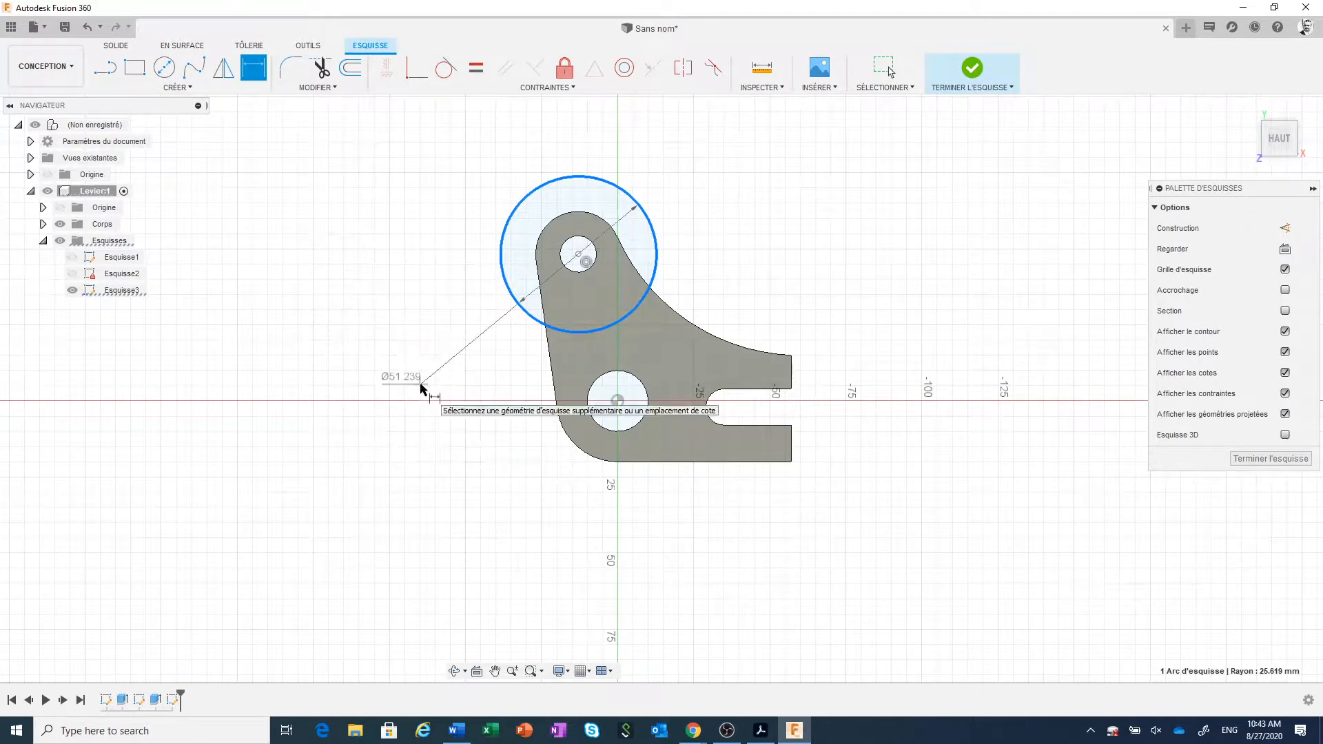
{"action": "left_click", "coordinate": [404, 353]}
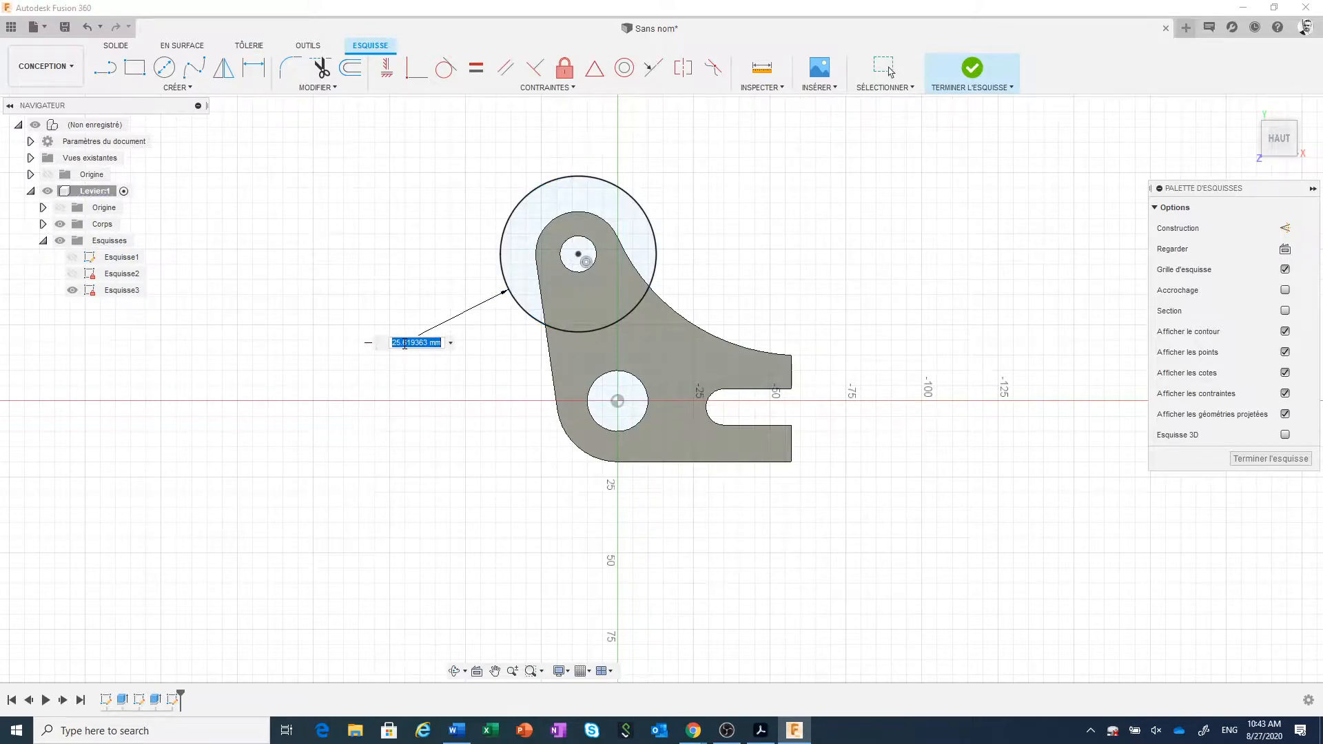
{"action": "type", "text": "20"}
{"action": "key", "text": "Return"}
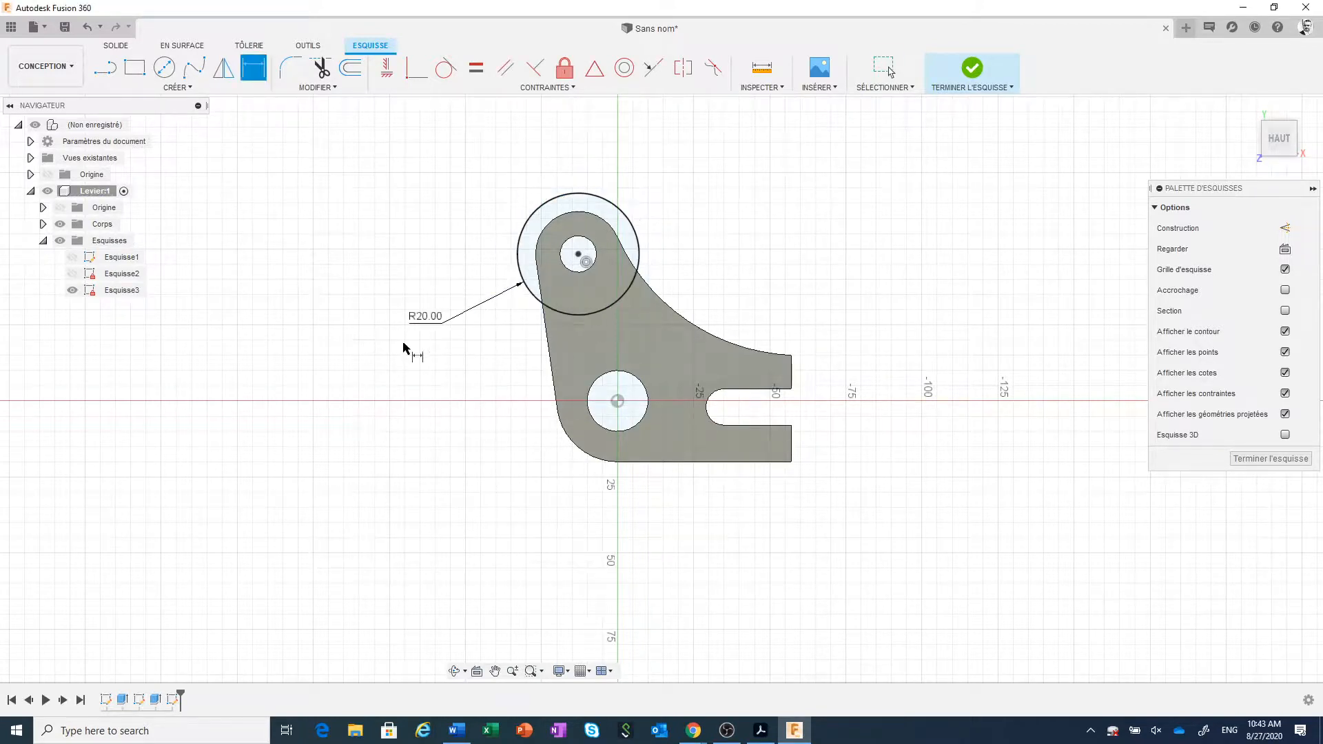
Draw a horizontal line about 18.6 mm long from inside the R20 circle across the lever's concave edge
{"action": "left_click", "coordinate": [105, 69]}
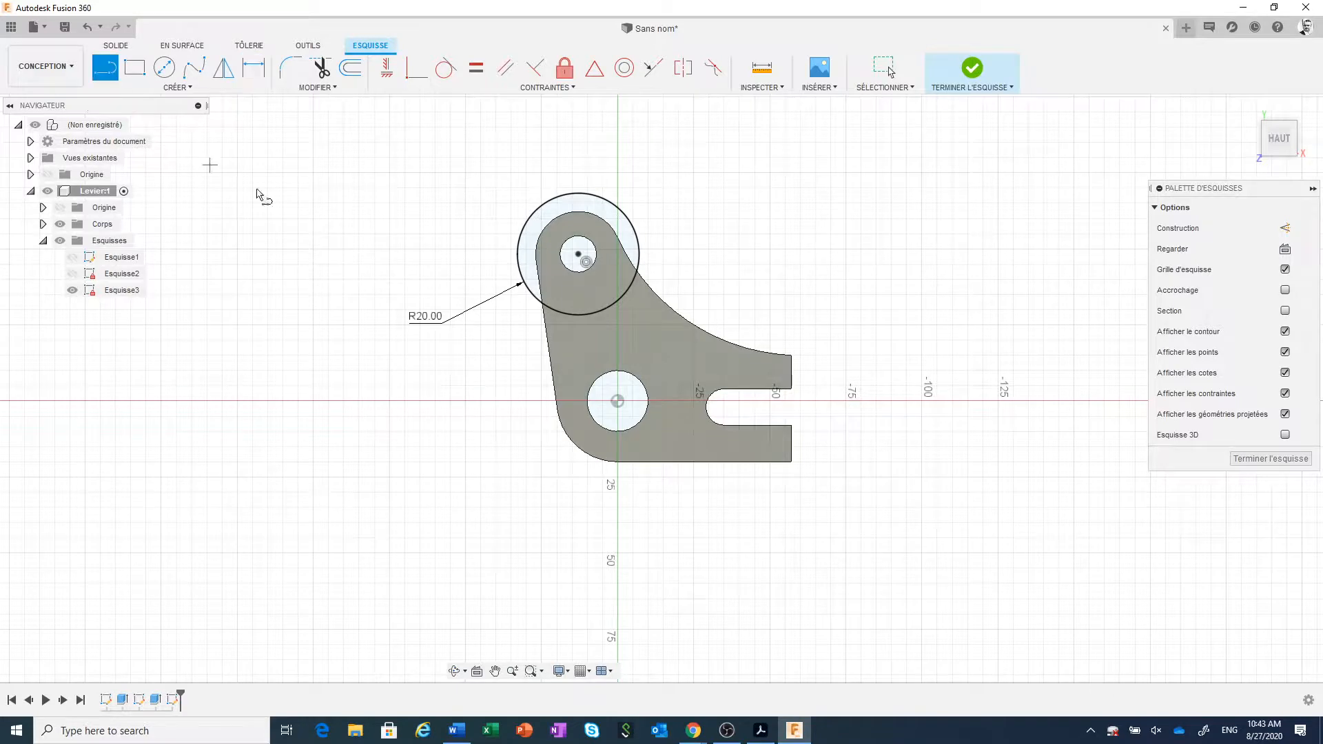
{"action": "left_click", "coordinate": [609, 281]}
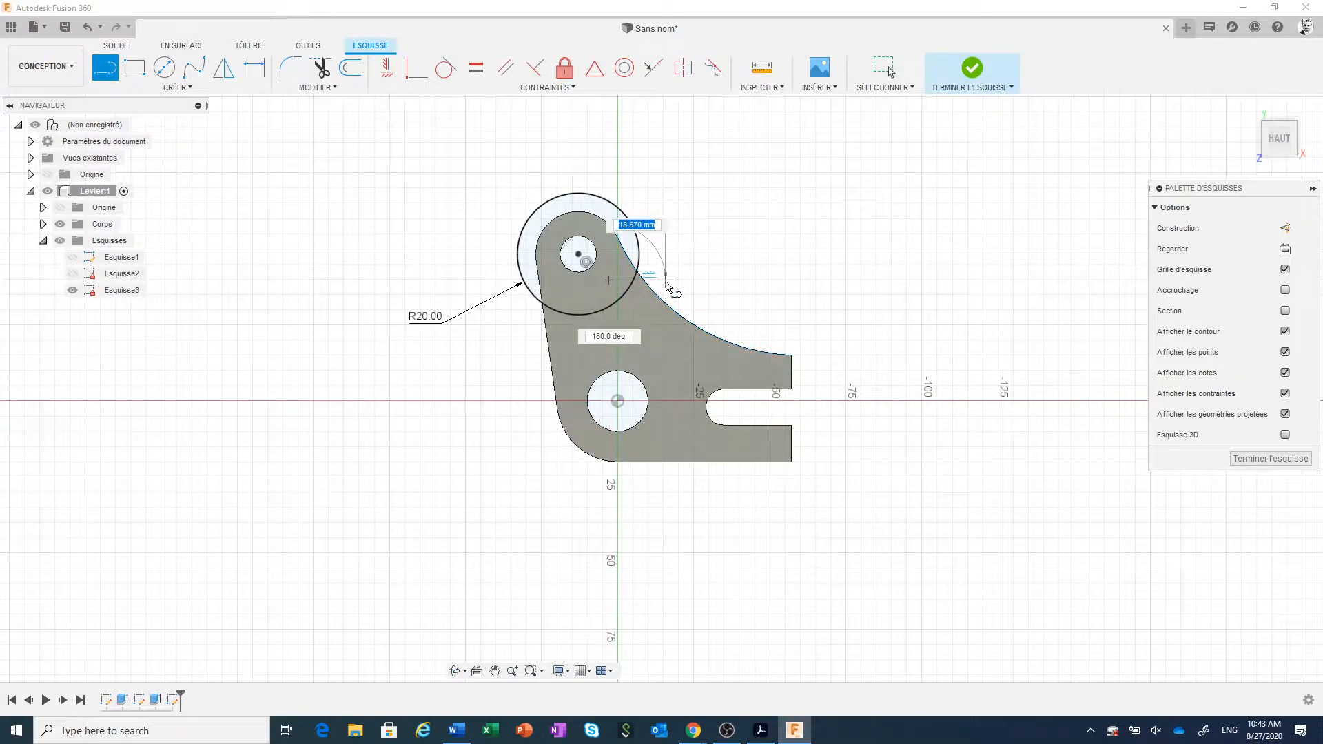
{"action": "right_click", "coordinate": [711, 279]}
{"action": "left_click", "coordinate": [758, 277]}
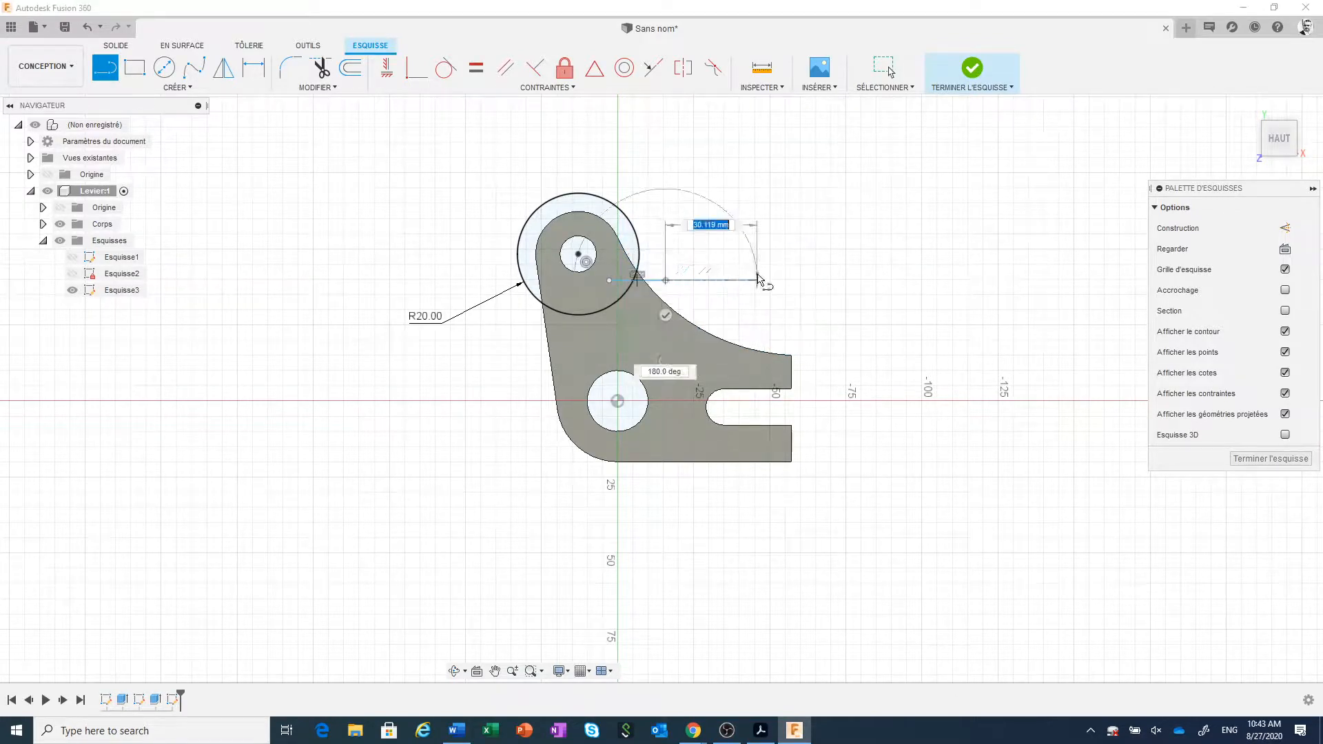
Dimension the horizontal line 10 mm below the centre of the upper hole
{"action": "left_click", "coordinate": [262, 75]}
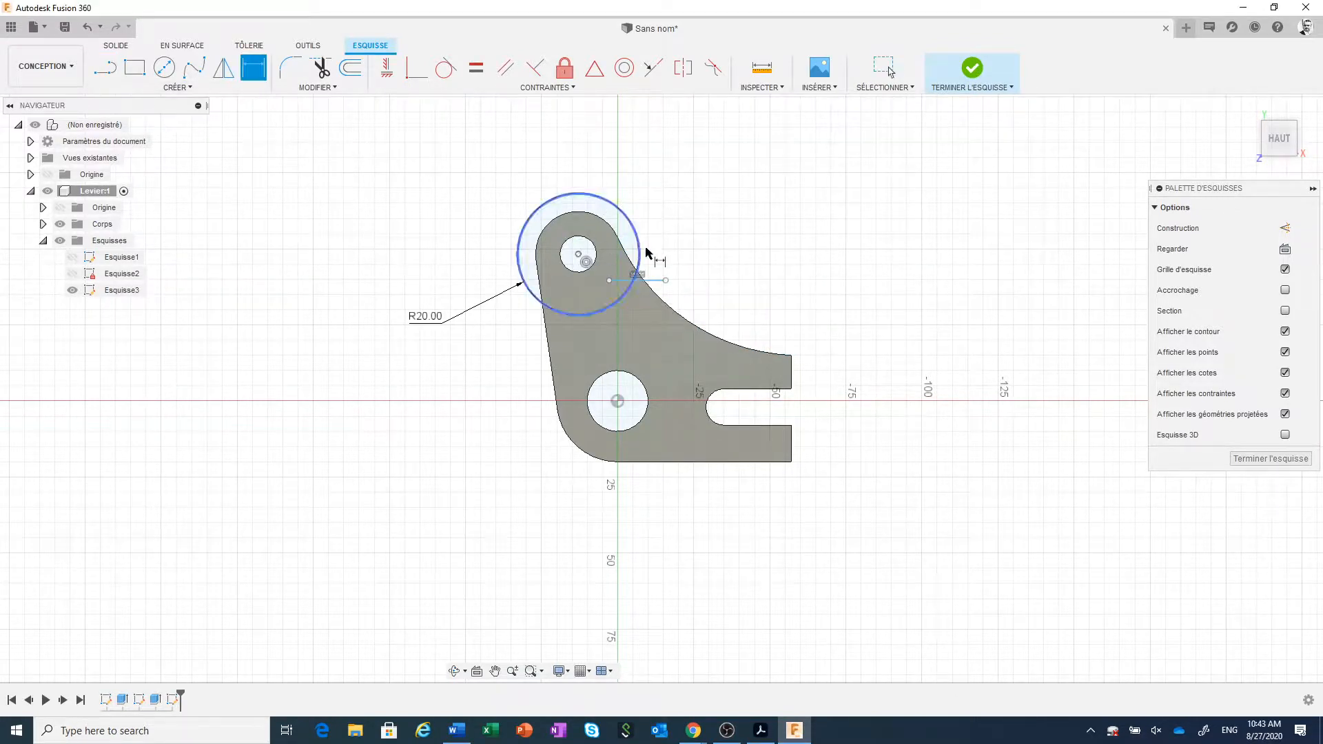
{"action": "left_click", "coordinate": [648, 281]}
{"action": "key", "text": "Escape"}
{"action": "left_click", "coordinate": [594, 258]}
{"action": "left_click", "coordinate": [637, 280]}
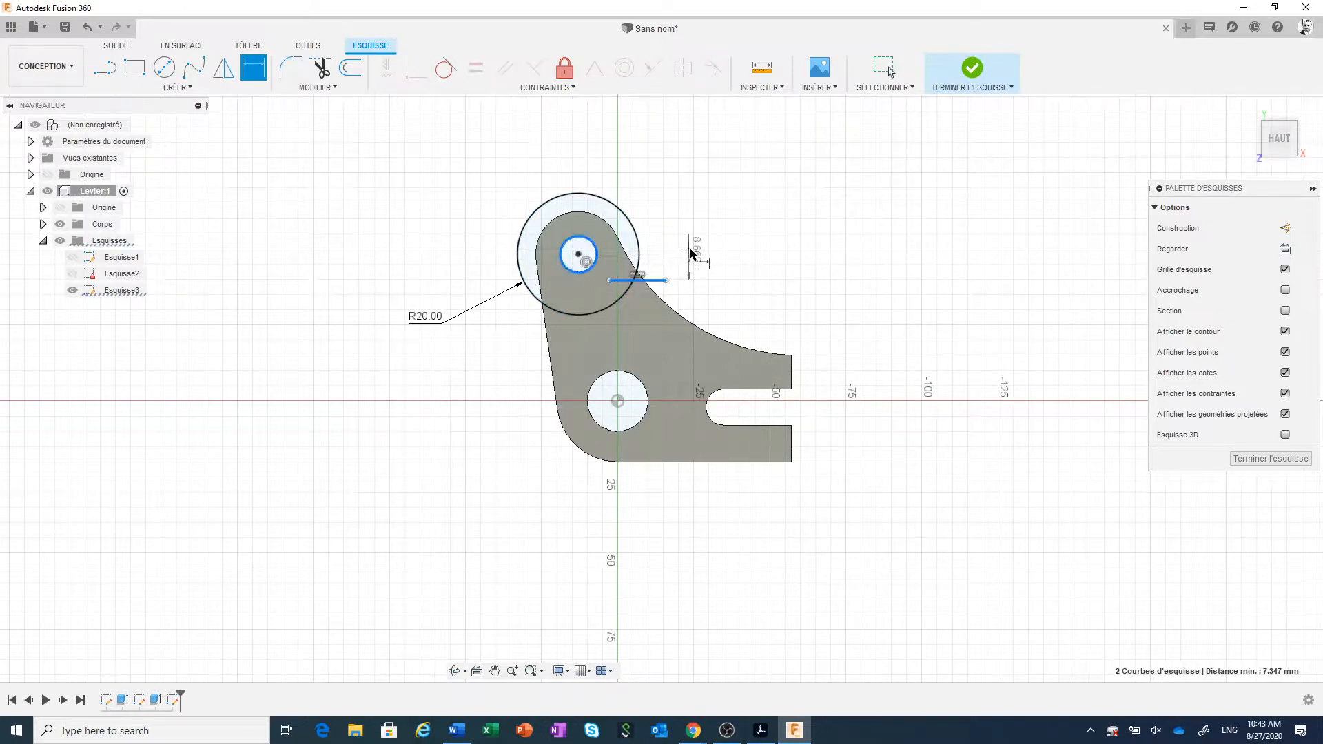
{"action": "left_click", "coordinate": [689, 248]}
{"action": "type", "text": "10"}
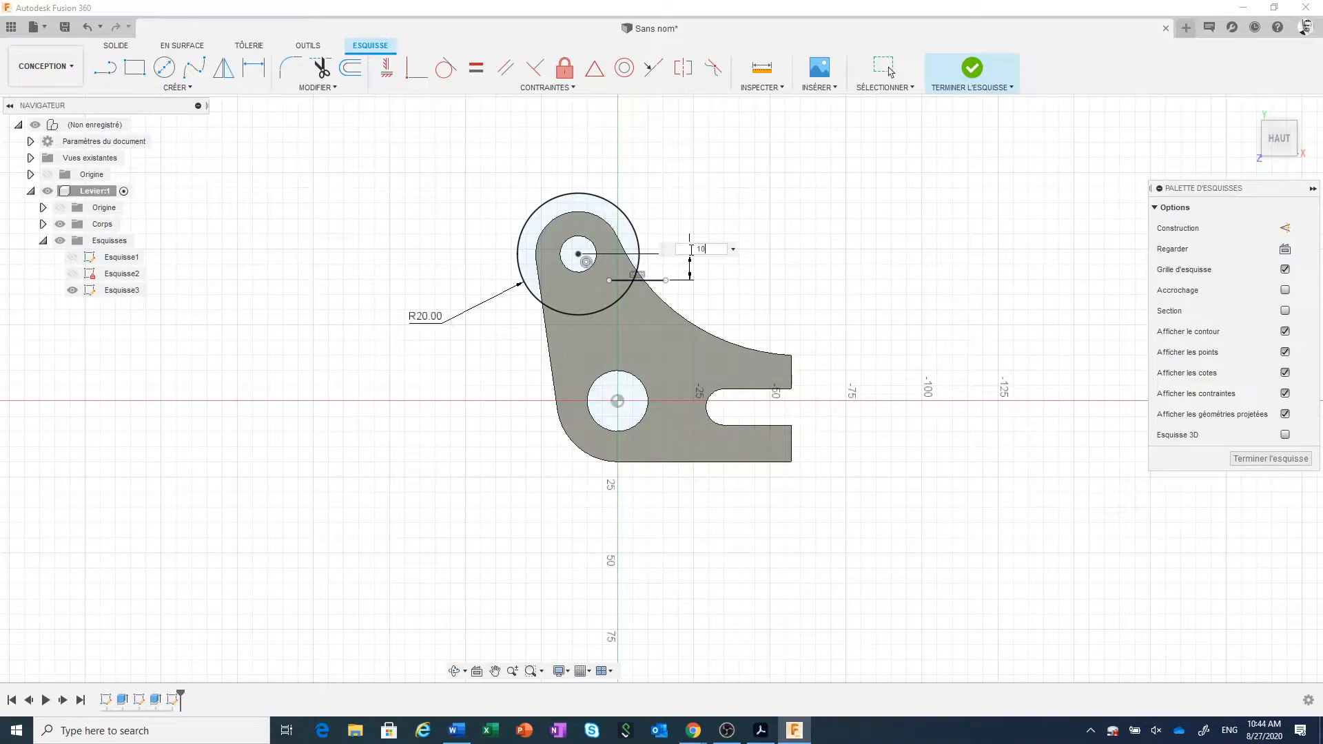
{"action": "key", "text": "Return"}
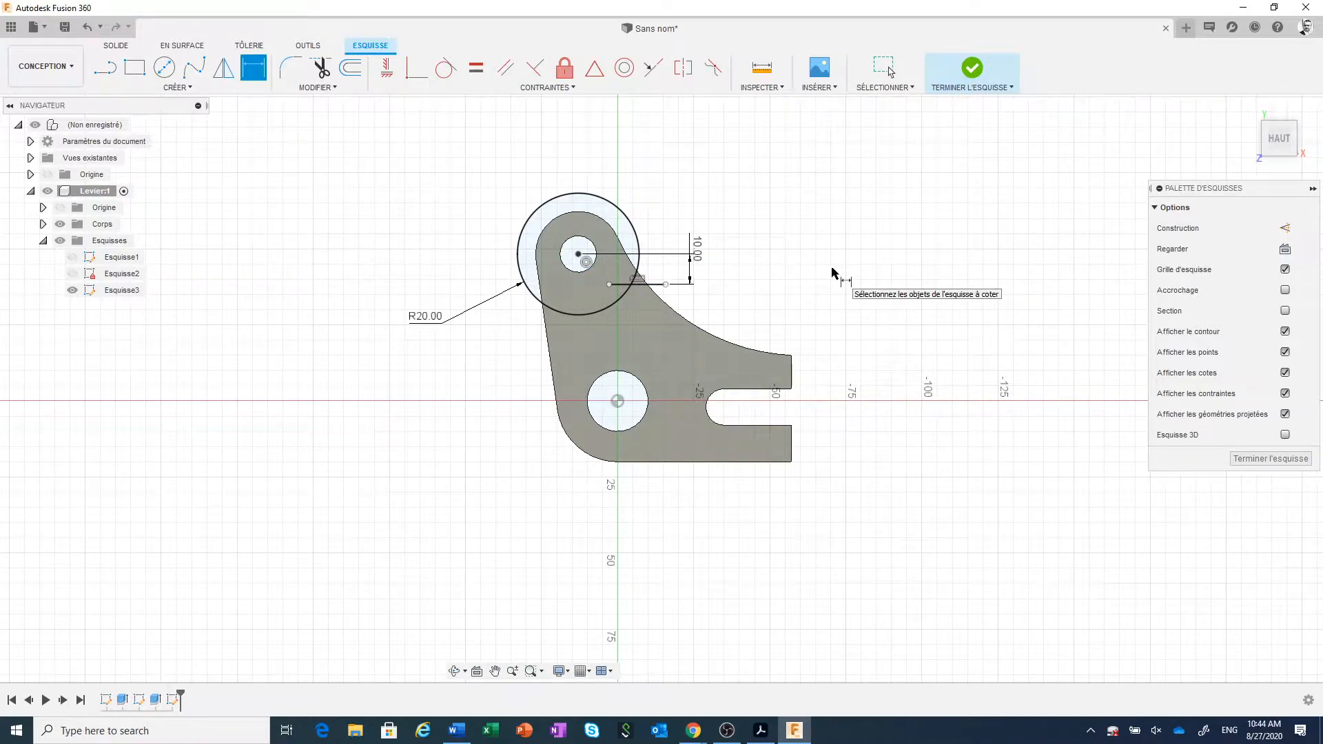
{"action": "key", "text": "Escape"}
Cut the outer crescent, the face area inside the R20 circle and the small corner region 6 mm deep into the lever
{"action": "scroll", "coordinate": [833, 268], "scroll_direction": "up", "scroll_amount": 1}
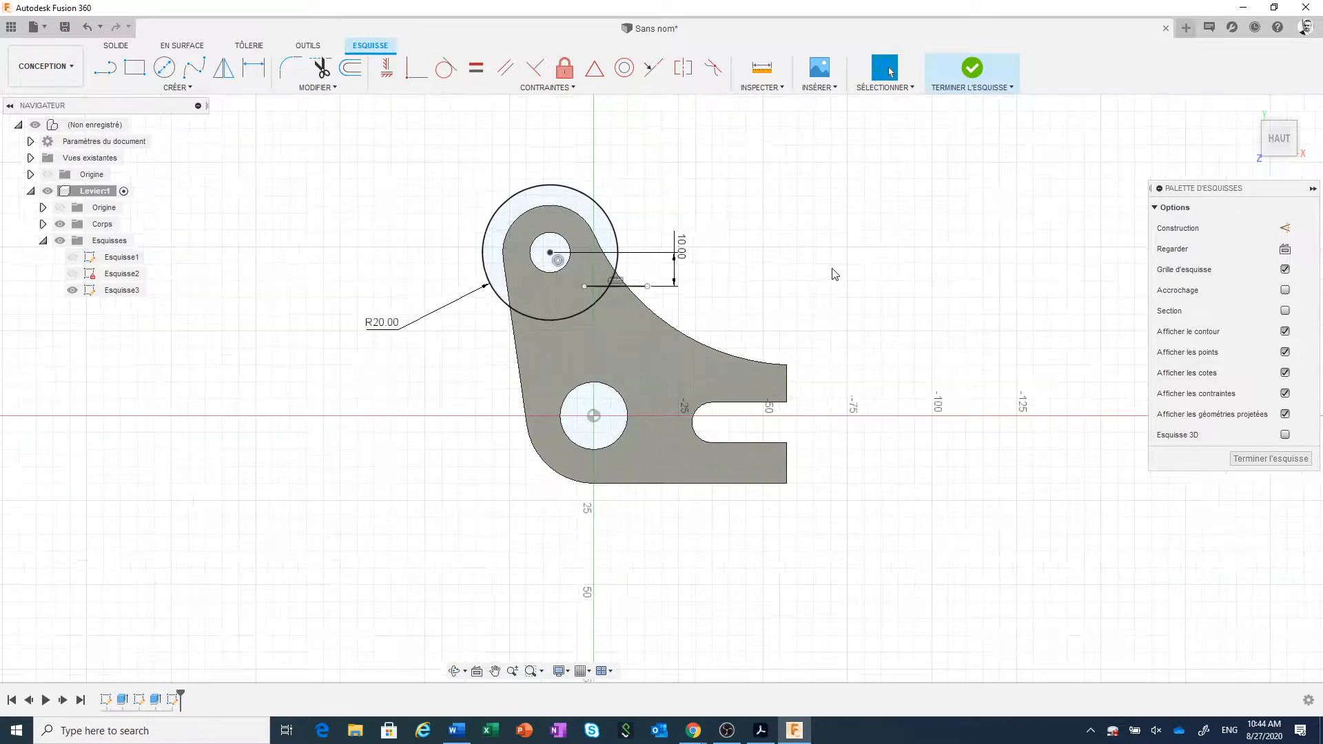
{"action": "middle_click_drag", "start_coordinate": [776, 266], "coordinate": [747, 286], "text": "shift"}
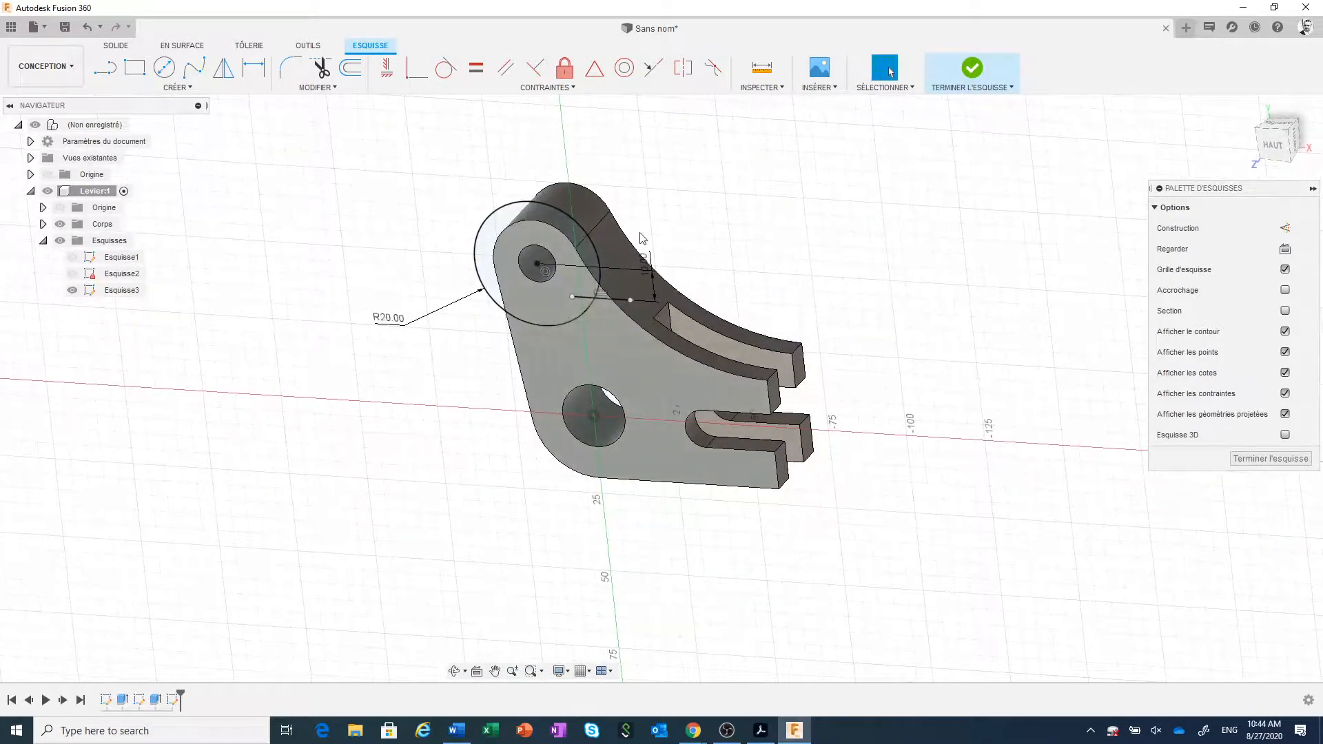
{"action": "left_click", "coordinate": [563, 231]}
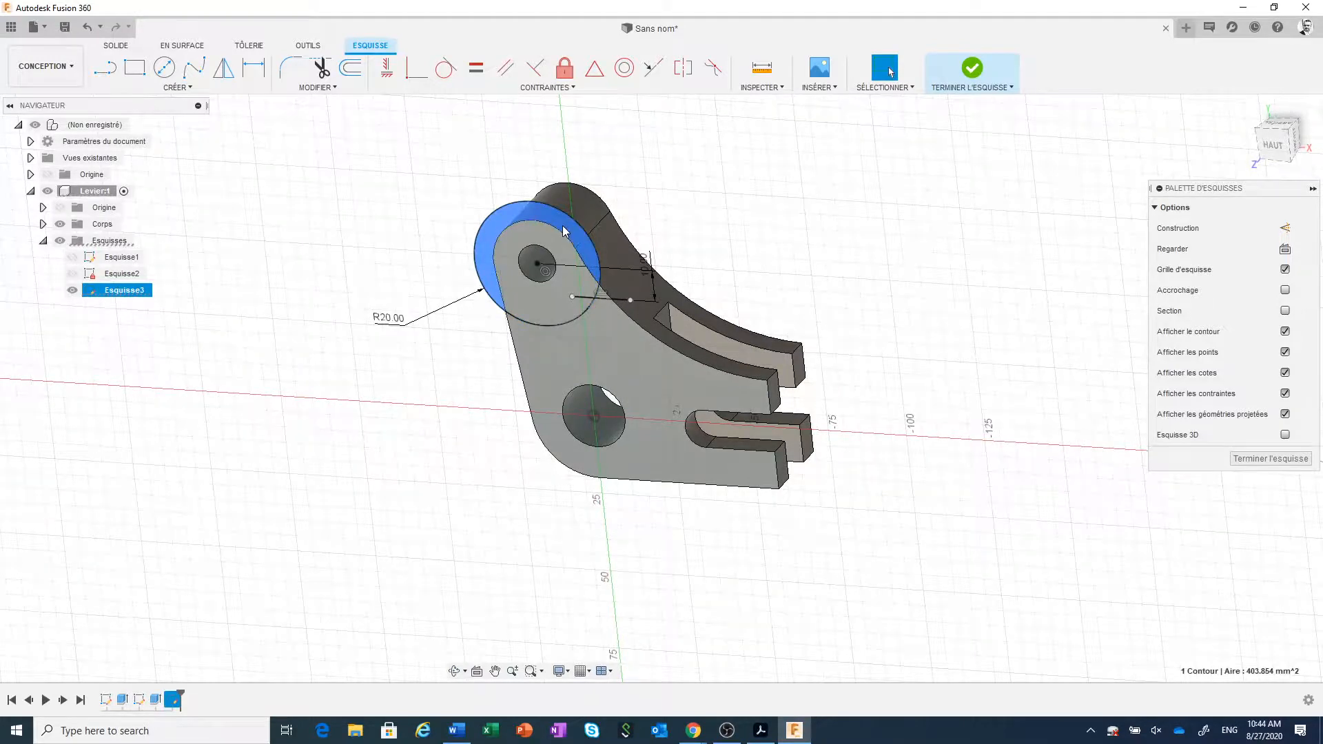
{"action": "left_click", "coordinate": [556, 239], "text": "shift"}
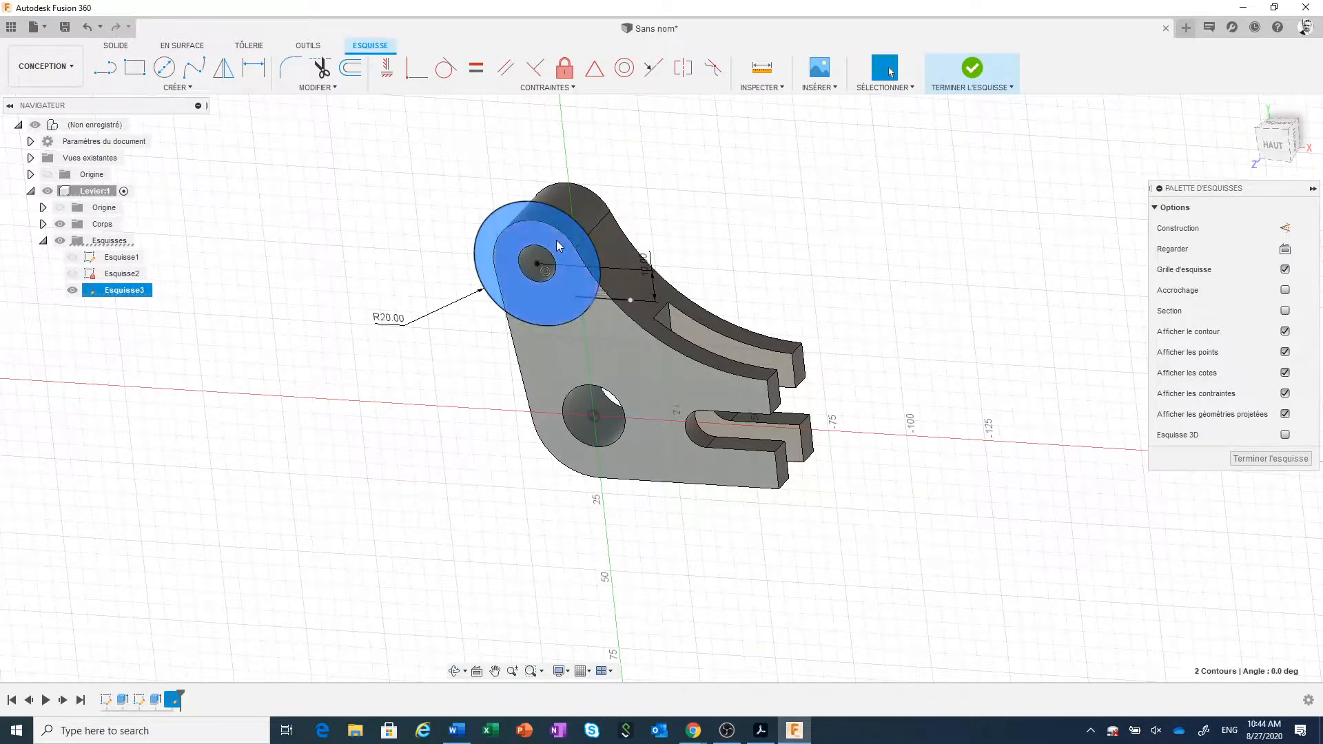
{"action": "scroll", "coordinate": [601, 321], "scroll_direction": "up", "scroll_amount": 2}
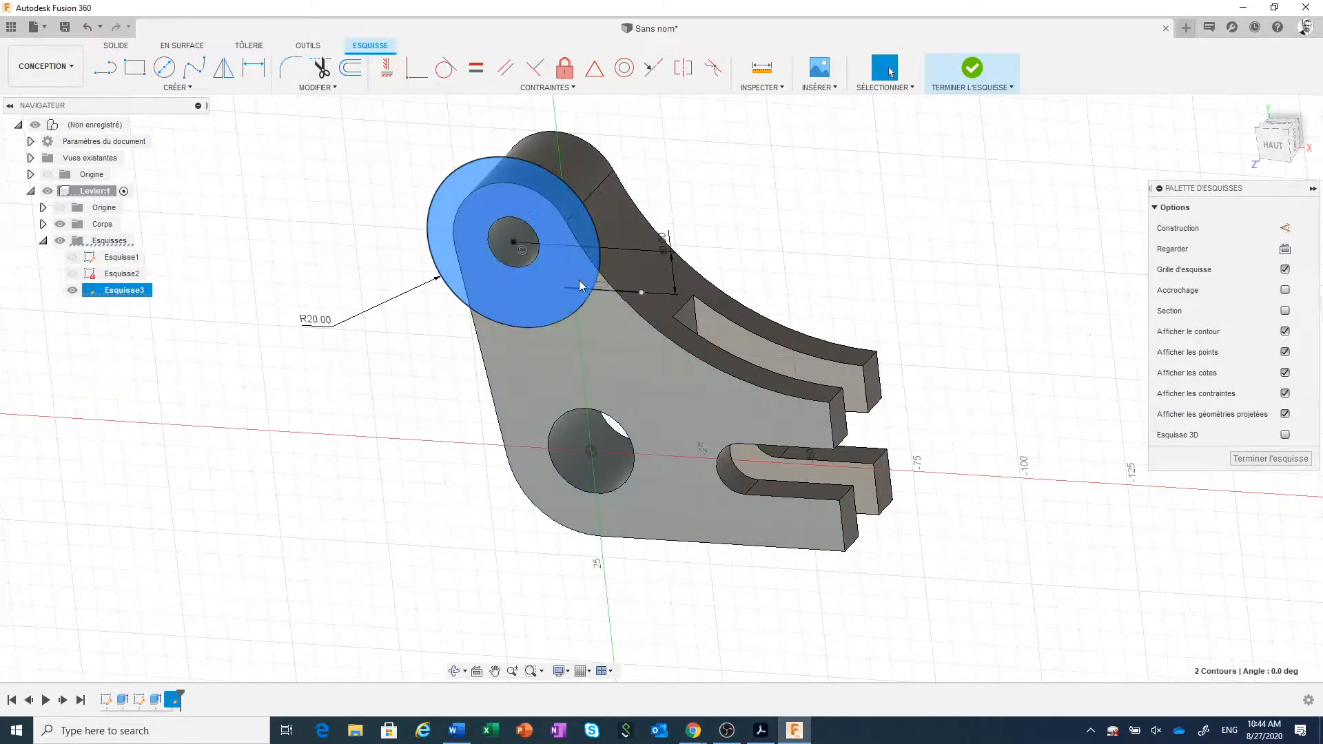
{"action": "scroll", "coordinate": [593, 306], "scroll_direction": "up", "scroll_amount": 3}
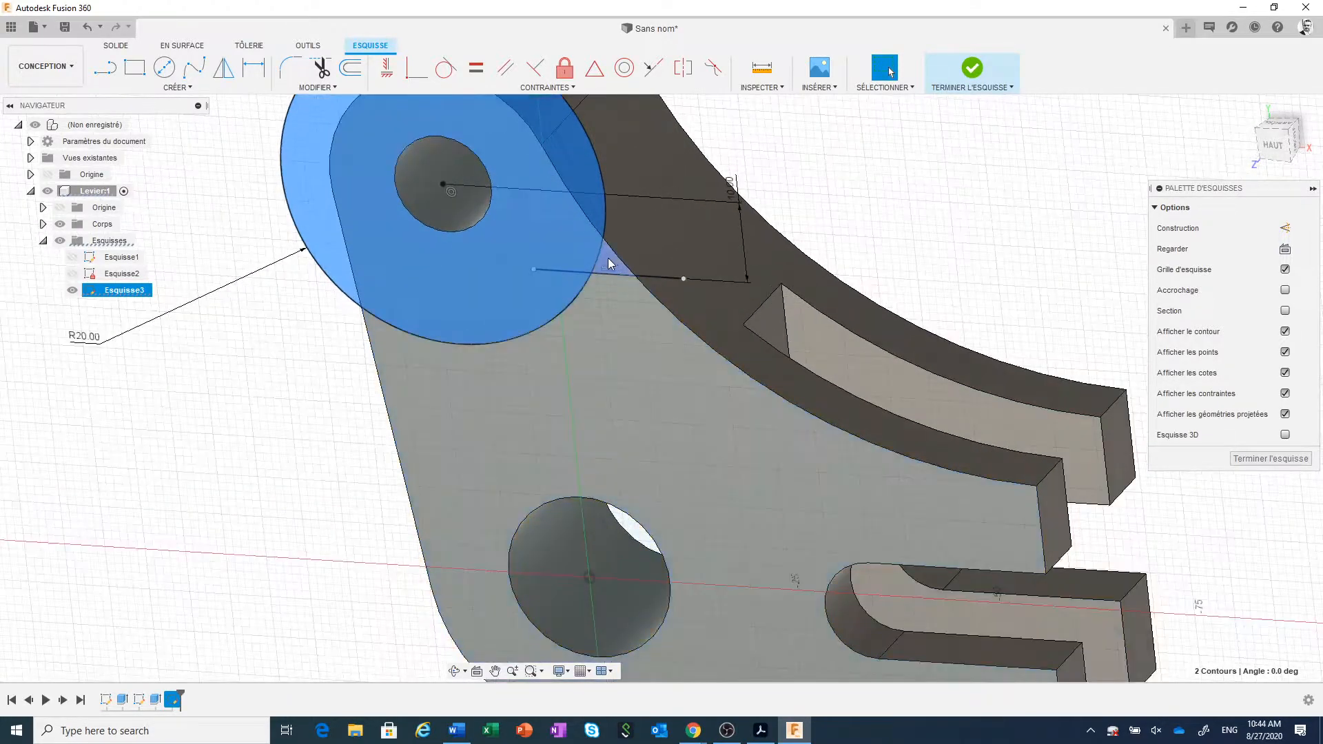
{"action": "left_click", "coordinate": [610, 259], "text": "shift"}
{"action": "scroll", "coordinate": [609, 258], "scroll_direction": "down", "scroll_amount": 3}
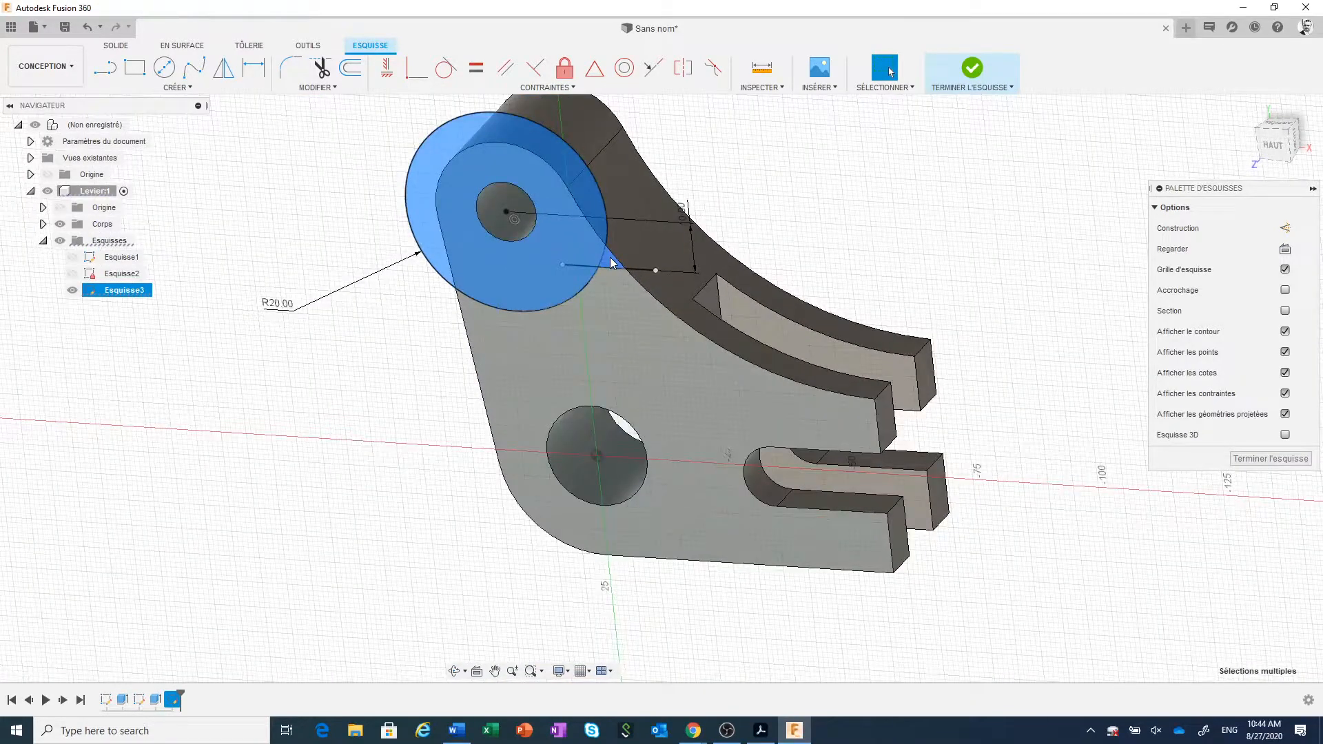
{"action": "scroll", "coordinate": [610, 261], "scroll_direction": "down", "scroll_amount": 2}
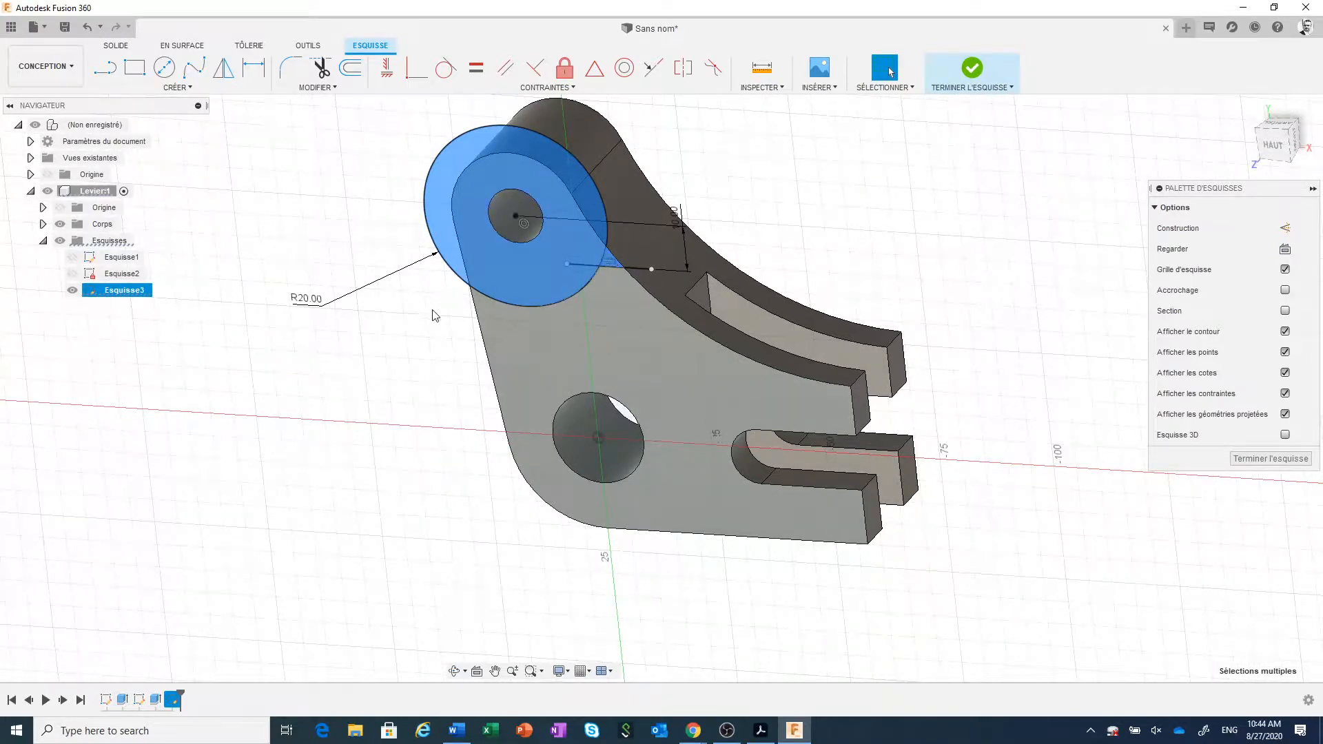
{"action": "right_click", "coordinate": [411, 324]}
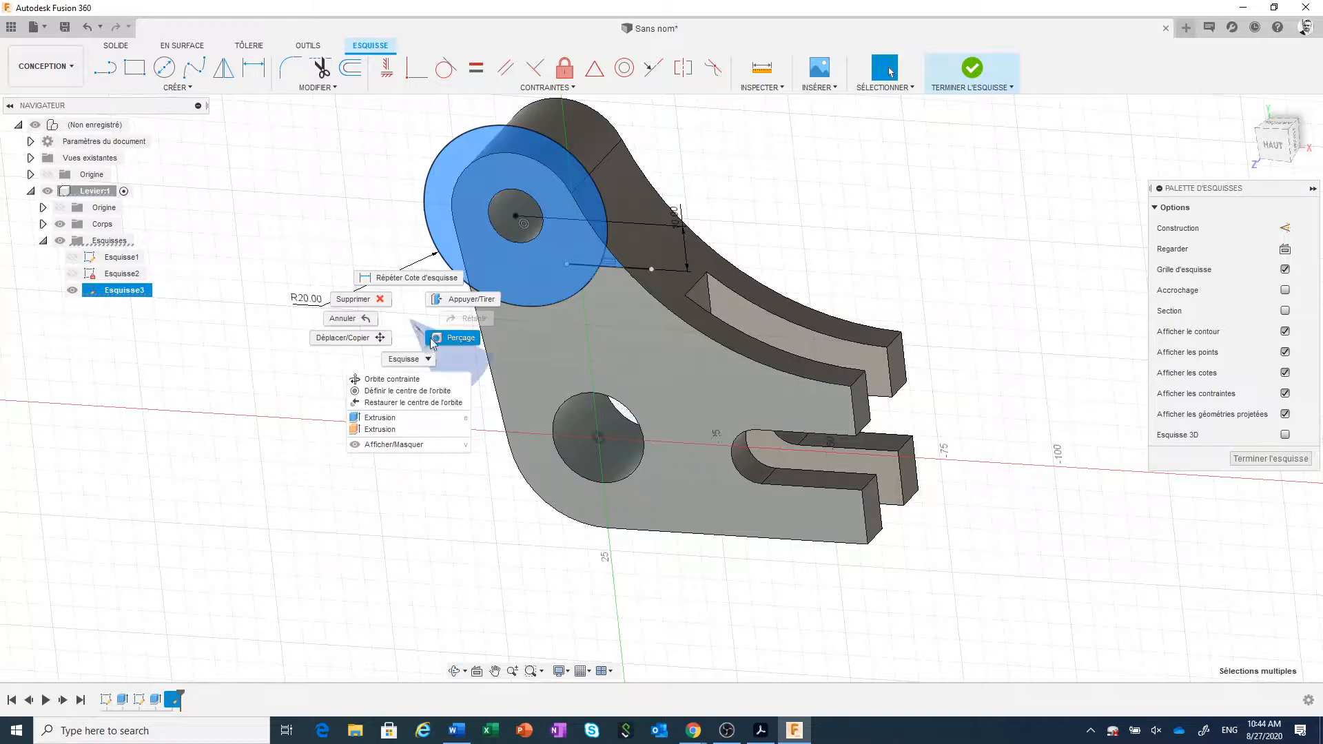
{"action": "left_click", "coordinate": [443, 303]}
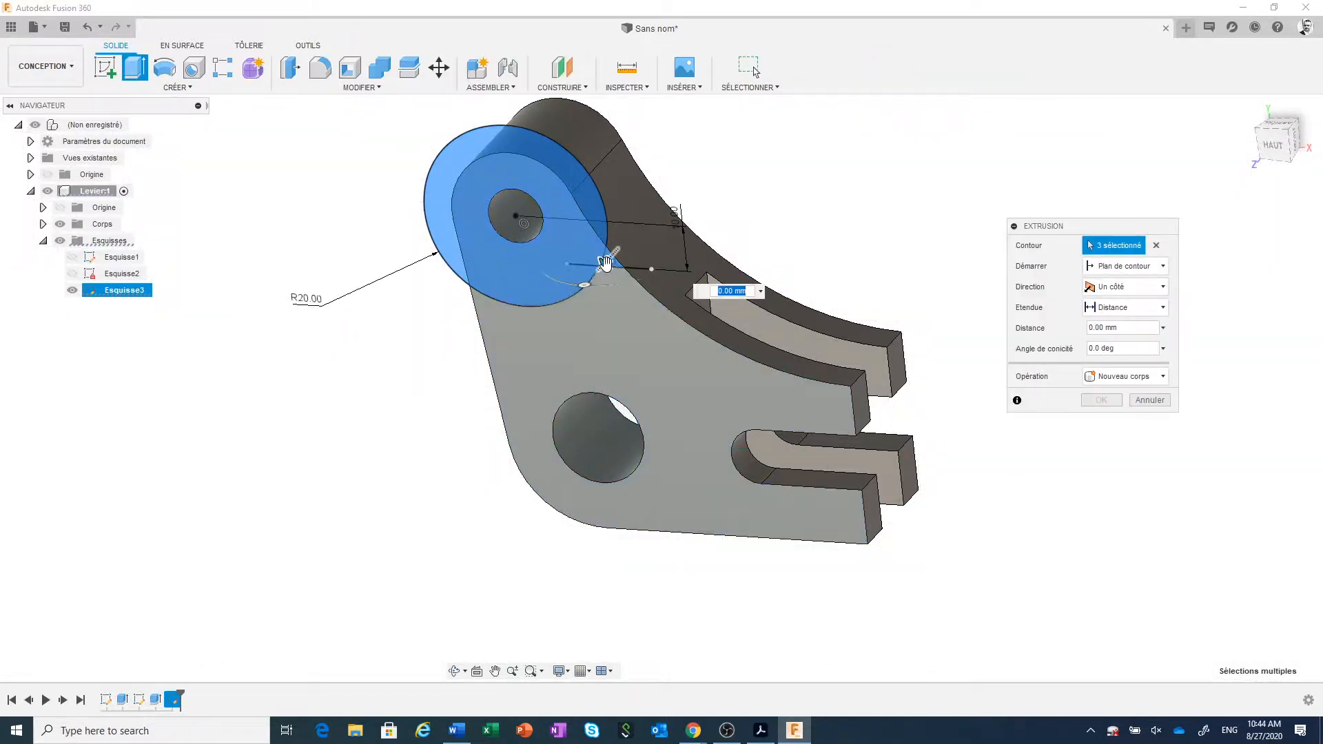
{"action": "left_click_drag", "start_coordinate": [606, 261], "coordinate": [617, 250]}
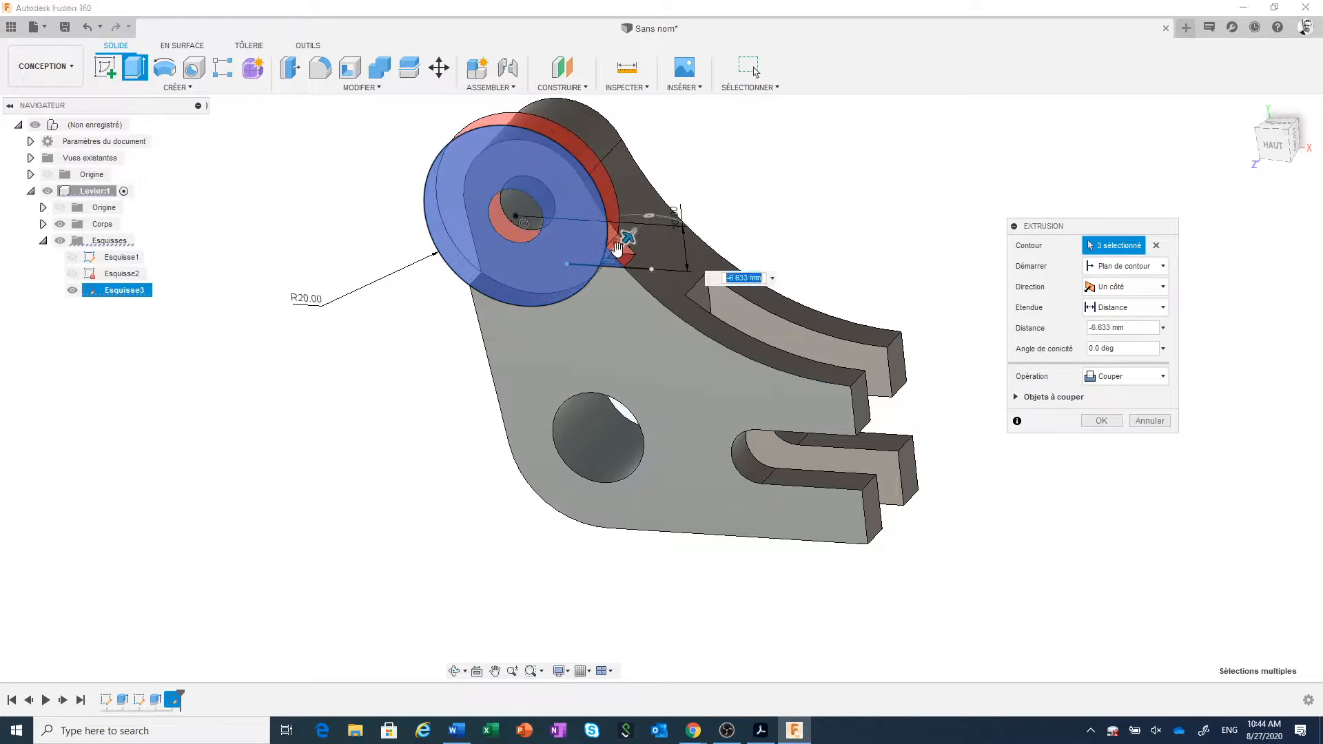
{"action": "type", "text": "-6"}
{"action": "left_click", "coordinate": [1101, 421]}
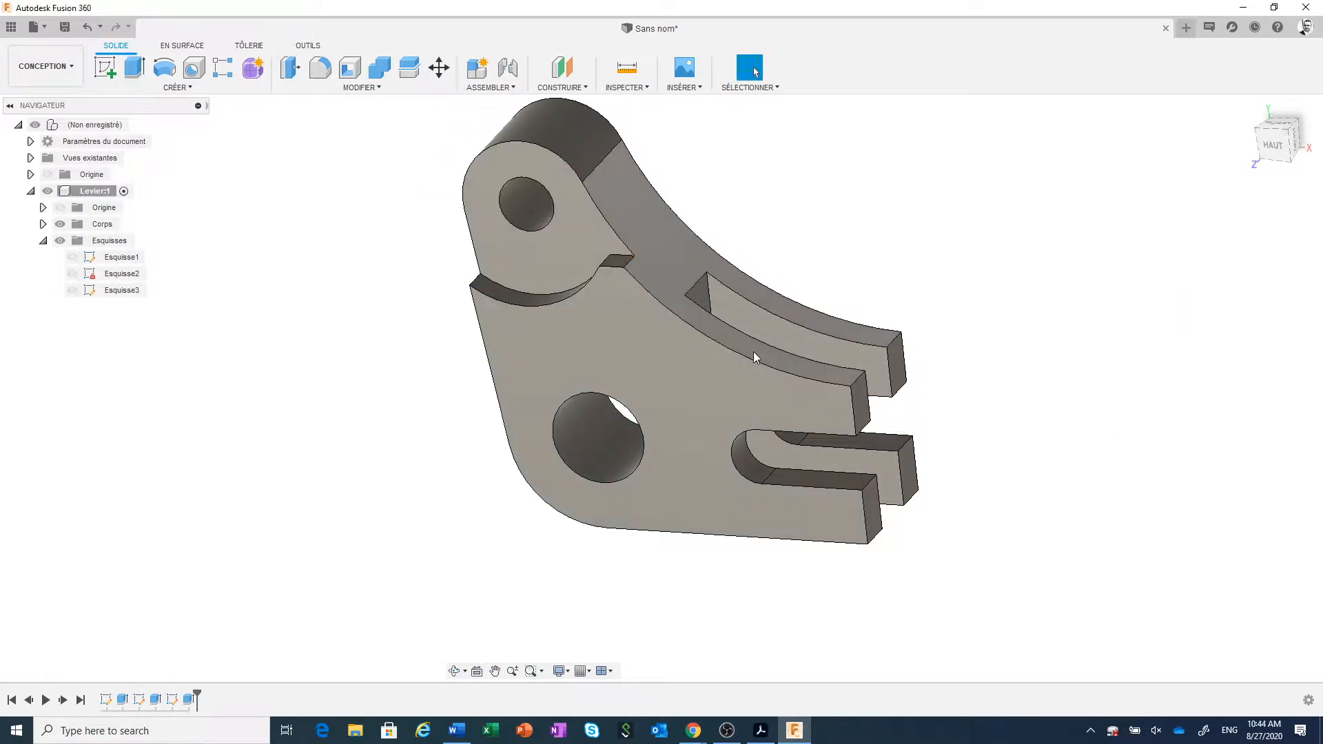
Make the R20 recess sketch, Esquisse3, visible again for reuse on the opposite side of the lever
{"action": "middle_click_drag", "start_coordinate": [754, 352], "coordinate": [803, 430]}
{"action": "scroll", "coordinate": [855, 320], "scroll_direction": "down", "scroll_amount": 2}
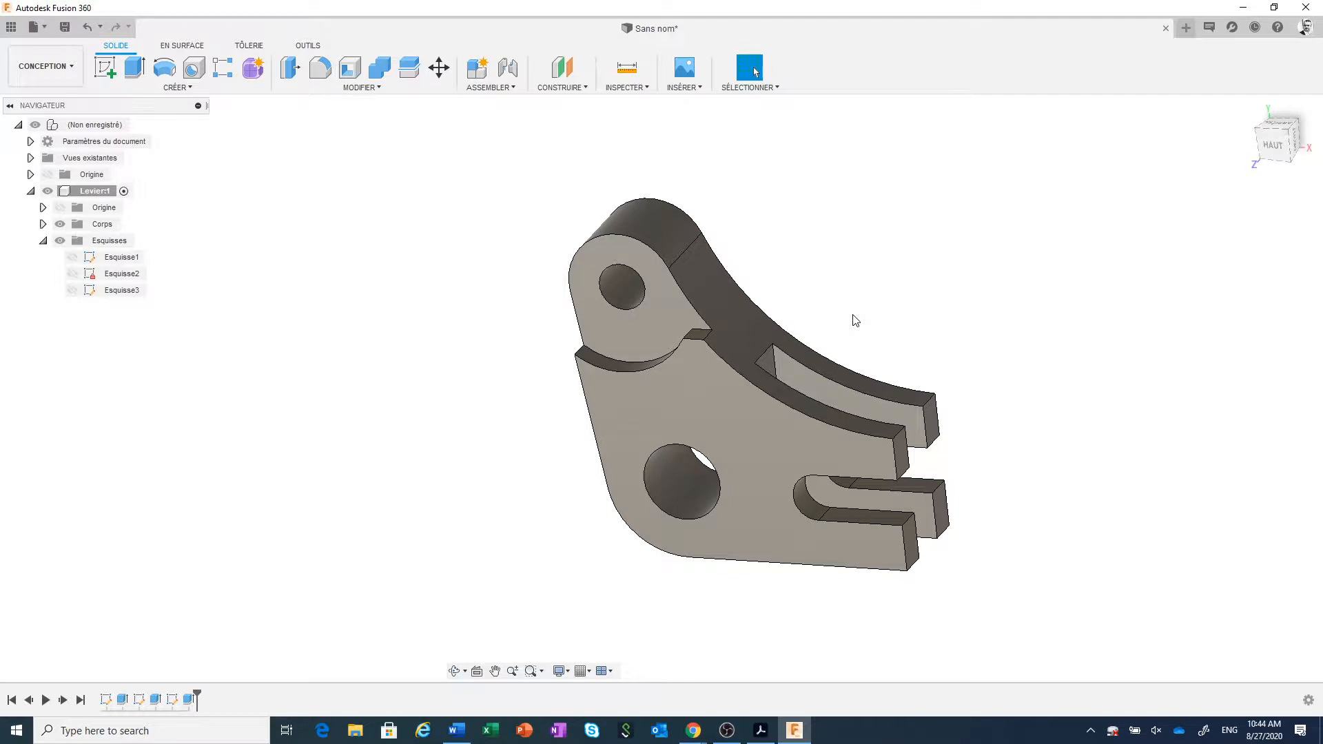
{"action": "middle_click_drag", "start_coordinate": [854, 320], "coordinate": [818, 333], "text": "shift"}
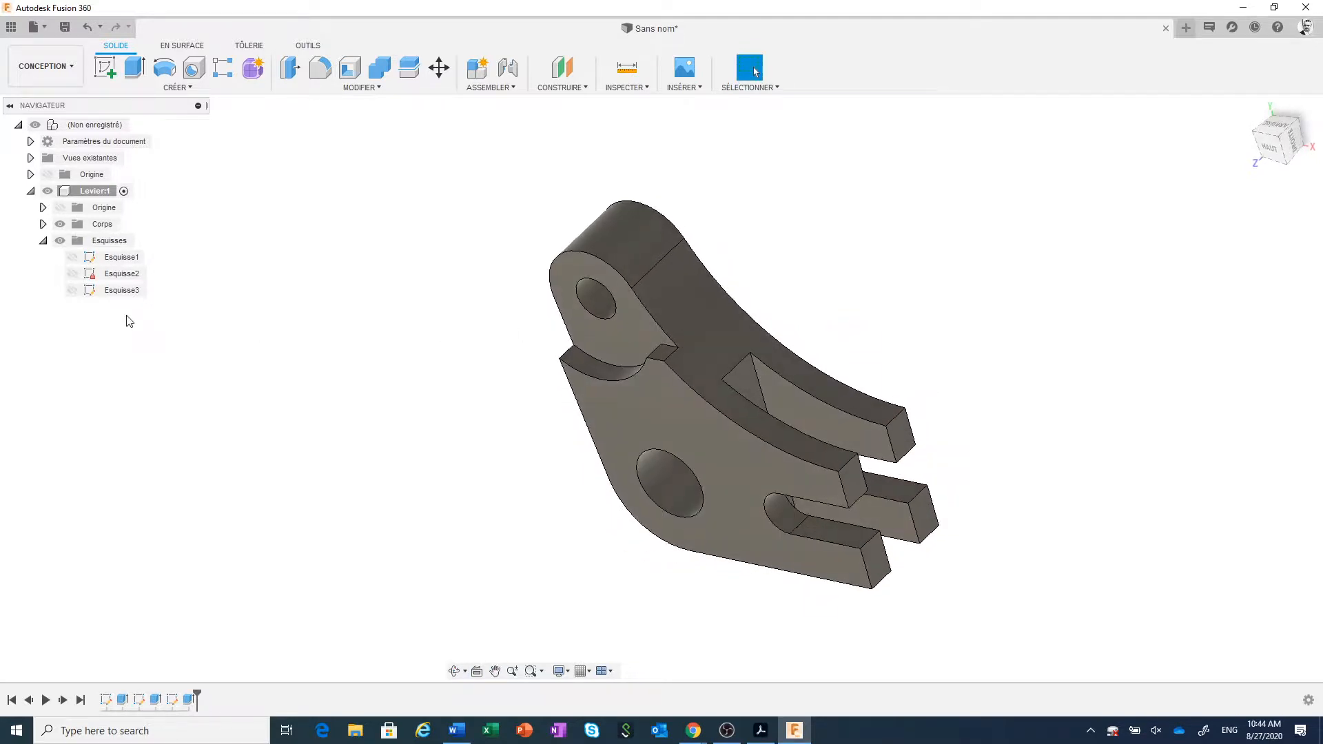
{"action": "left_click", "coordinate": [76, 291]}
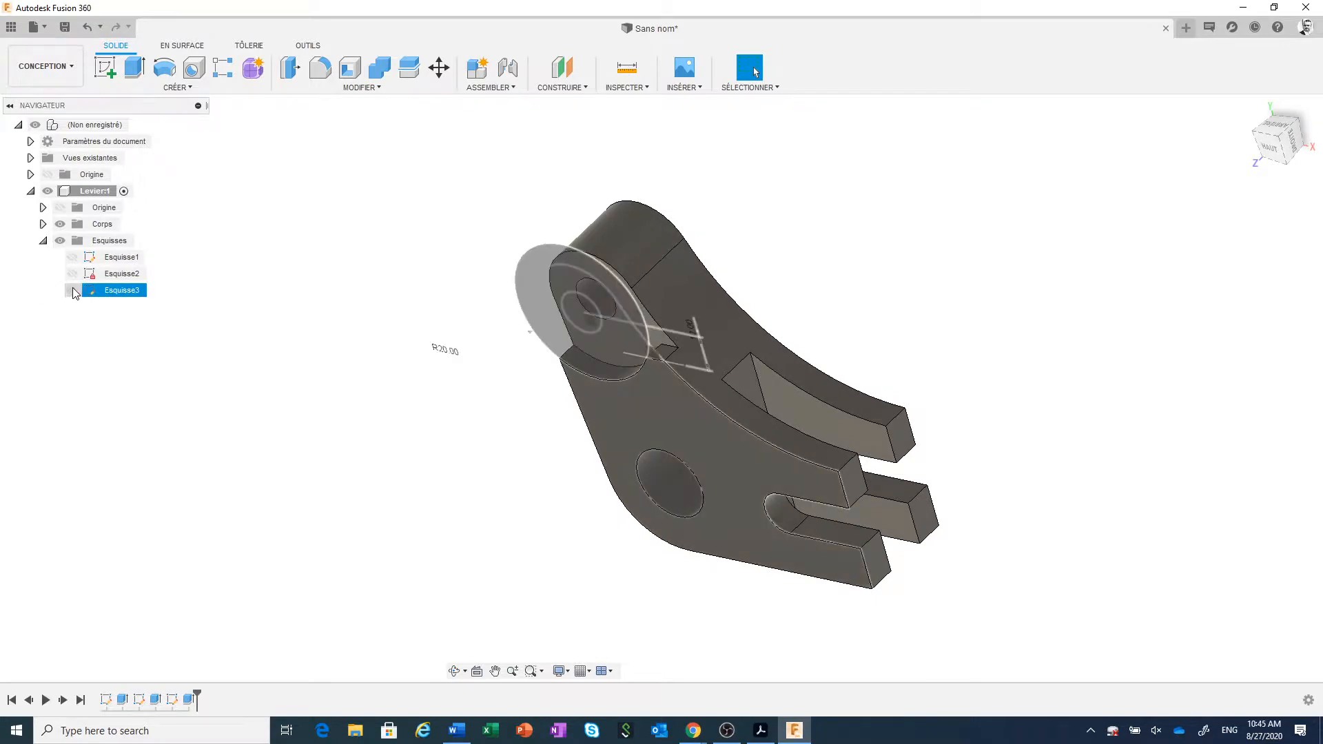
{"action": "left_click", "coordinate": [72, 290]}
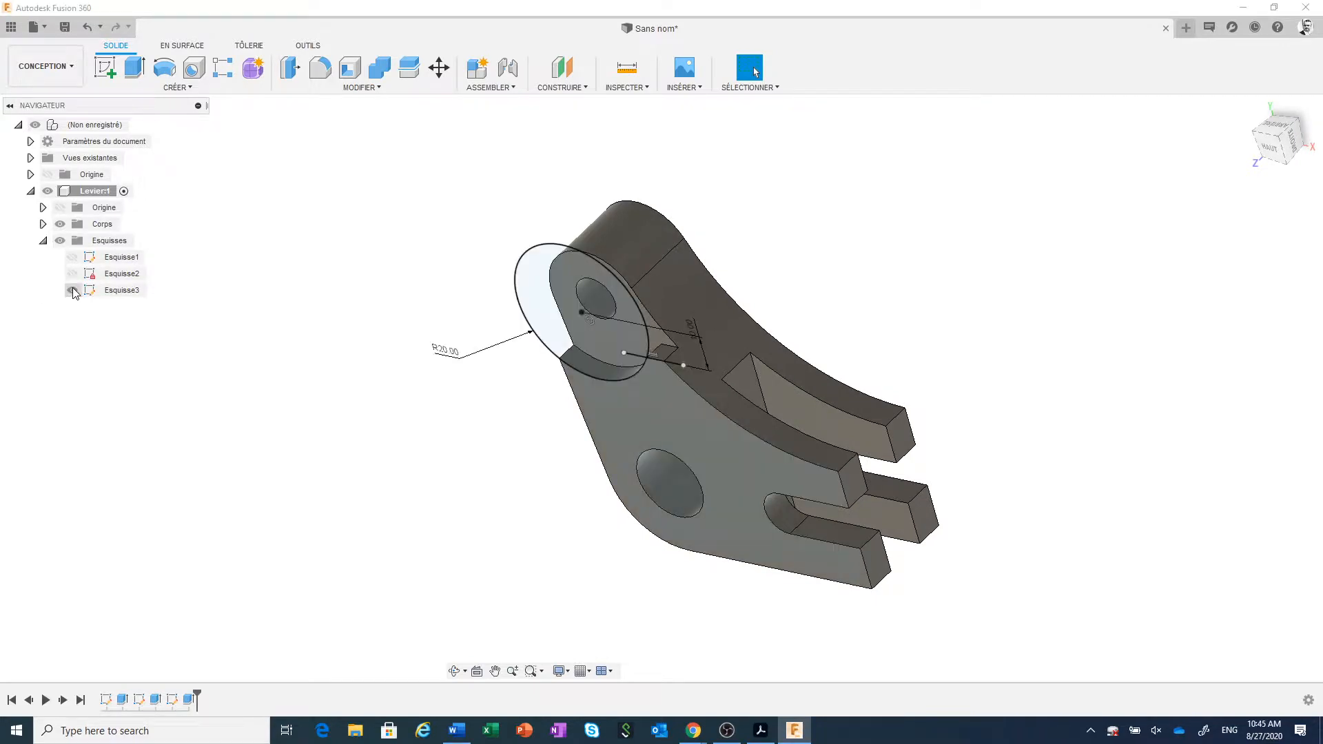
Cut the outer crescent, the area inside the R20 circle and the small corner region 6 mm deep, starting from the lever's opposite face
{"action": "scroll", "coordinate": [558, 434], "scroll_direction": "up", "scroll_amount": 2}
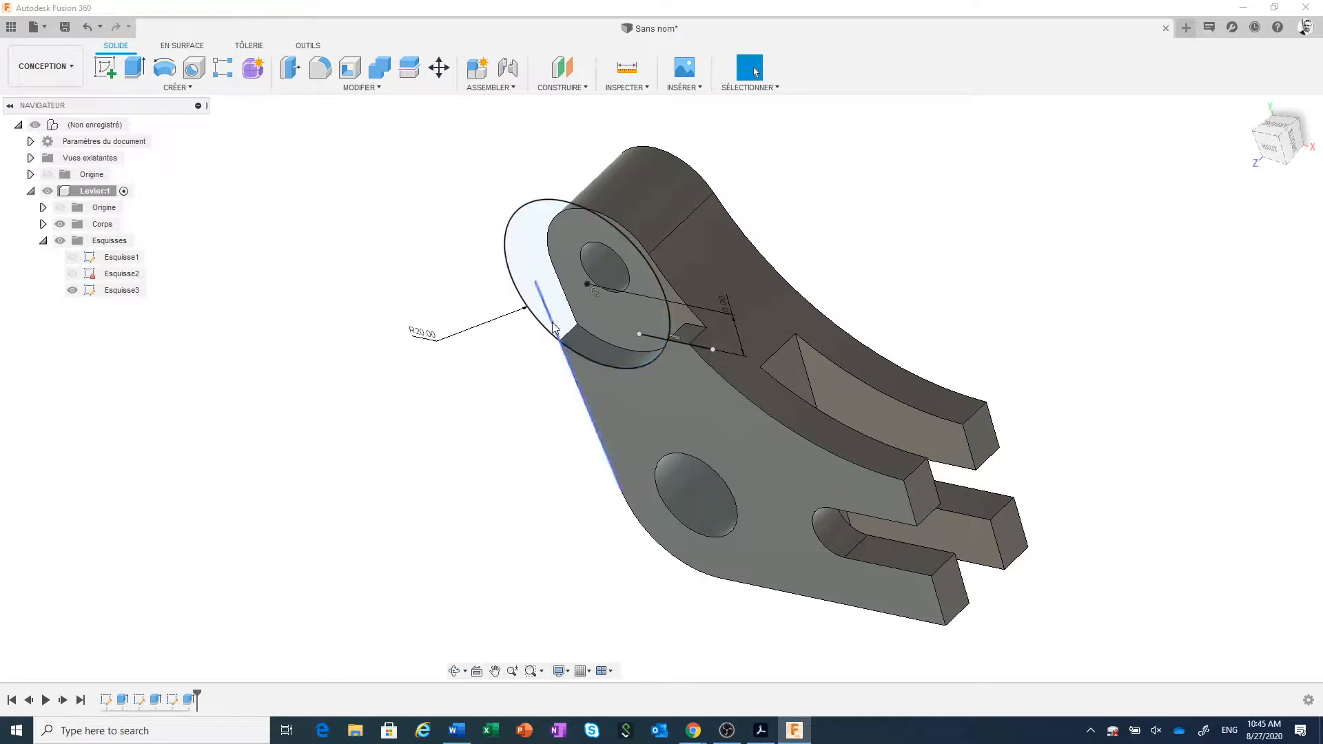
{"action": "left_click", "coordinate": [543, 300]}
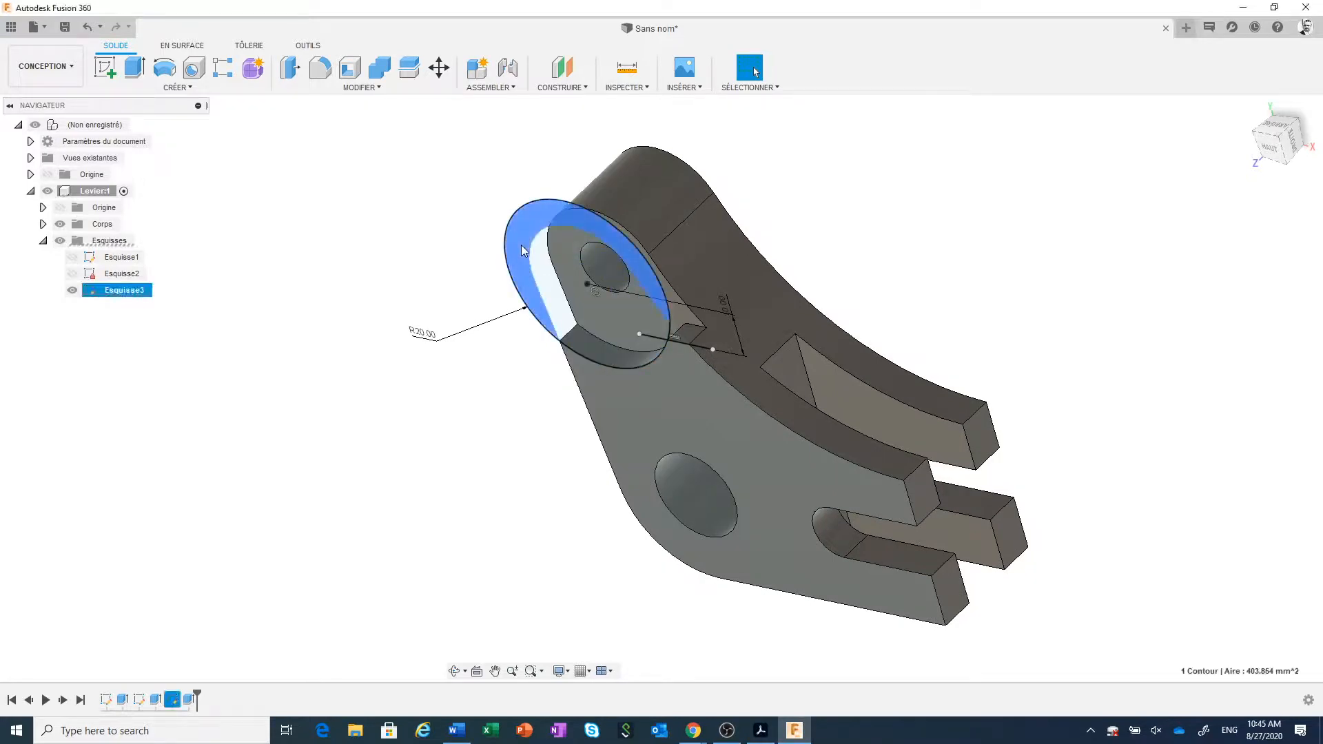
{"action": "left_click", "coordinate": [549, 284], "text": "ctrl"}
{"action": "scroll", "coordinate": [686, 369], "scroll_direction": "up", "scroll_amount": 3}
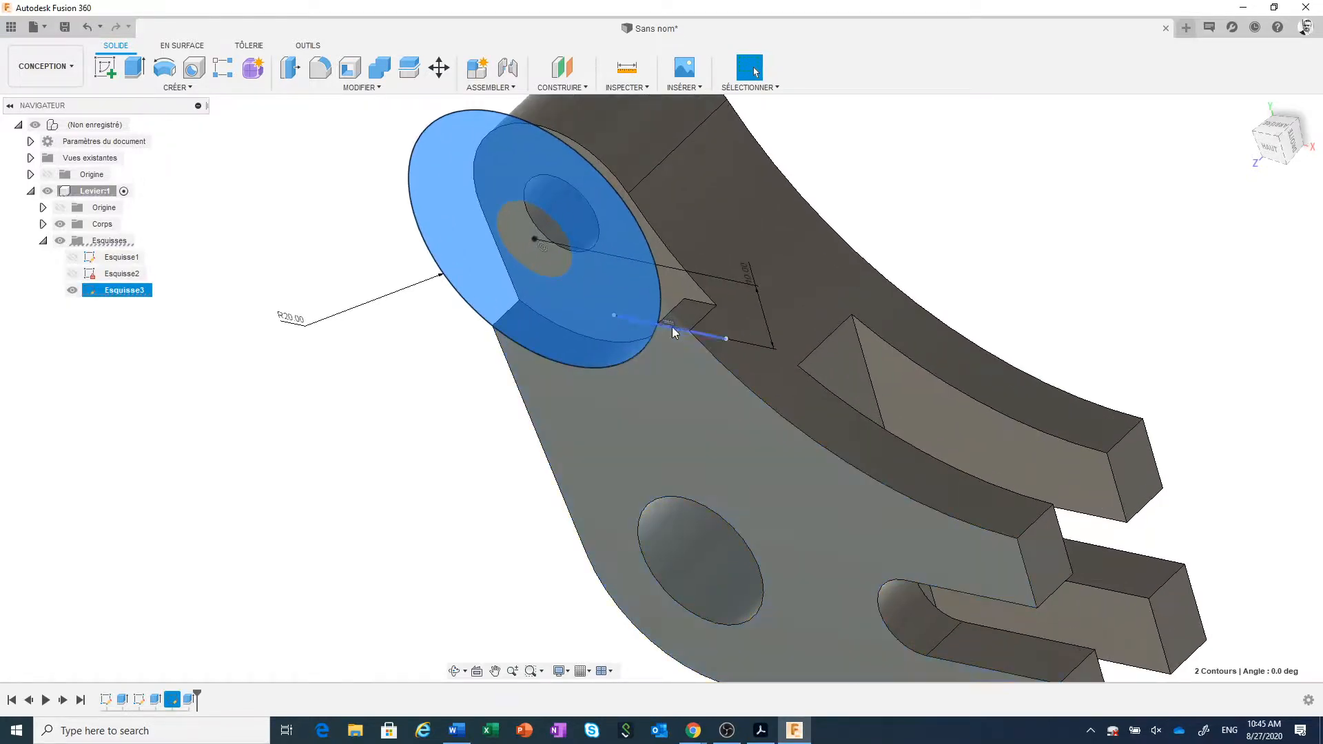
{"action": "left_click", "coordinate": [665, 317], "text": "ctrl"}
{"action": "scroll", "coordinate": [638, 354], "scroll_direction": "down", "scroll_amount": 4}
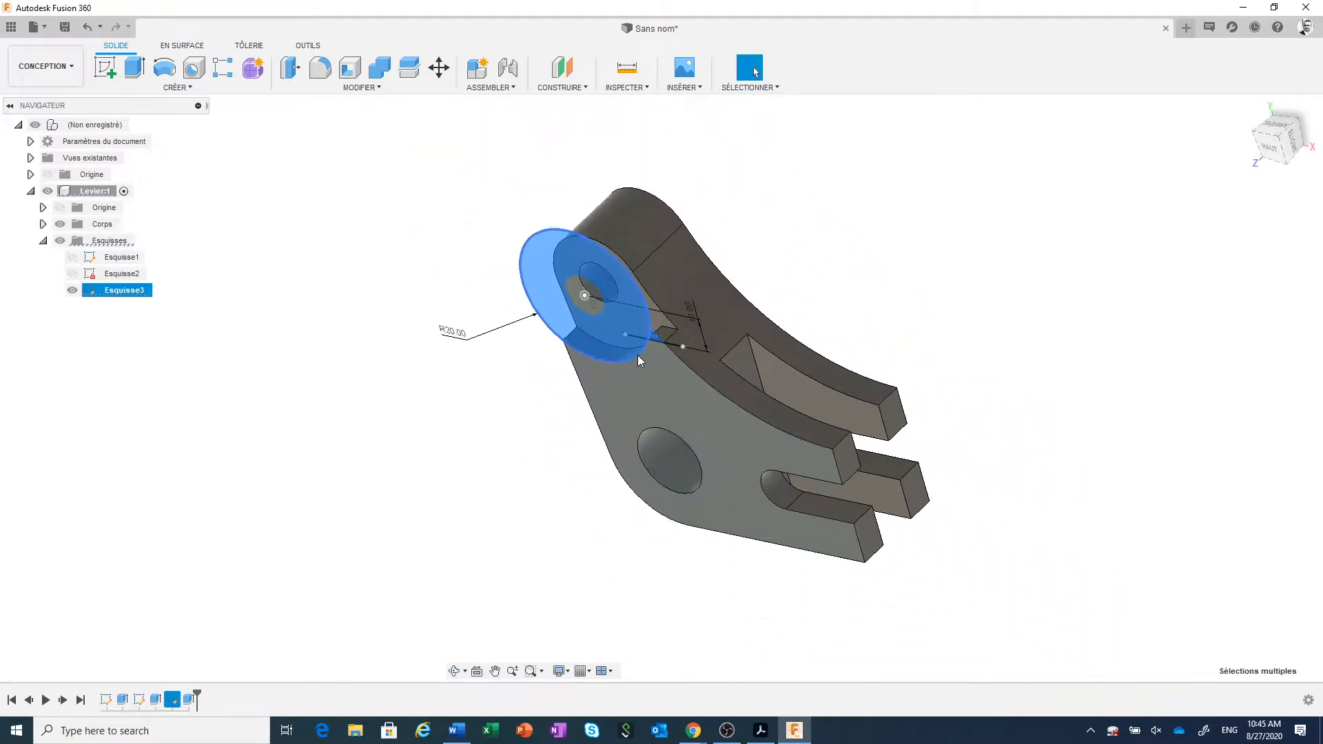
{"action": "right_click", "coordinate": [771, 269]}
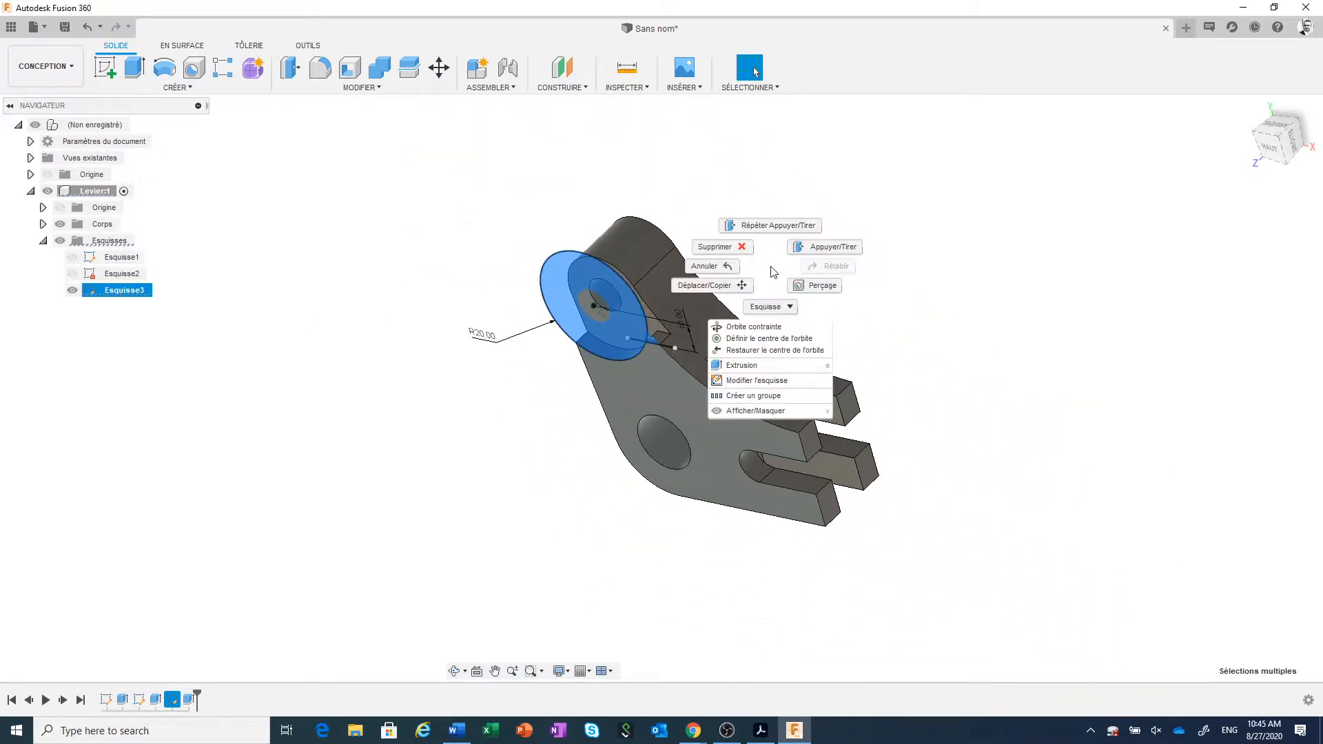
{"action": "left_click", "coordinate": [816, 250]}
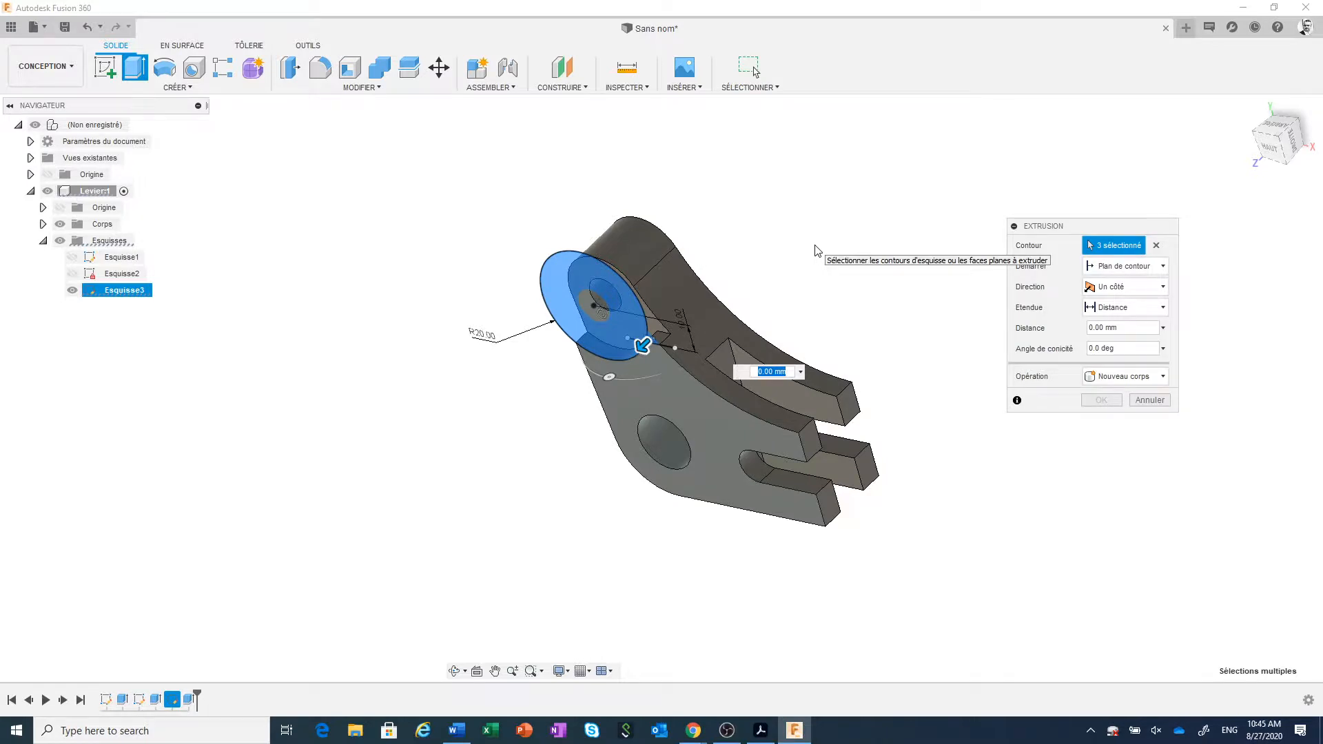
{"action": "left_click", "coordinate": [1142, 269]}
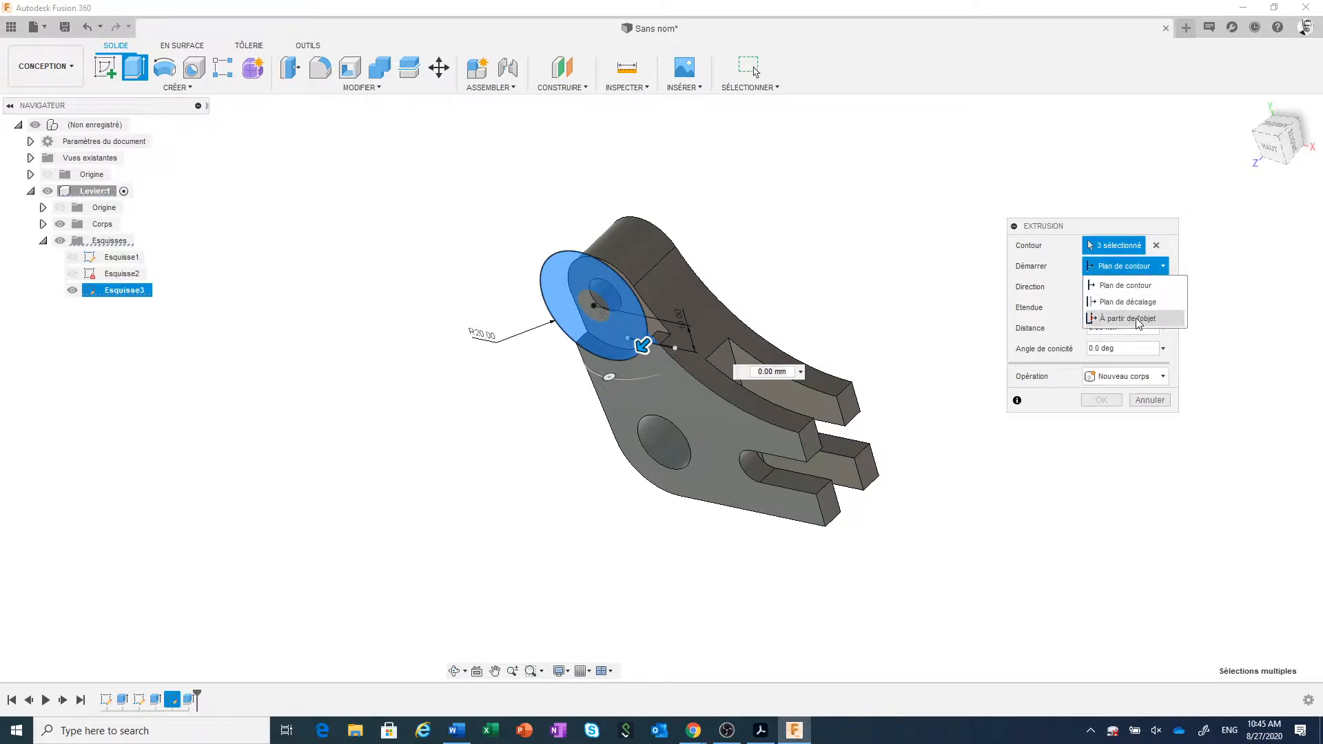
{"action": "left_click", "coordinate": [1137, 321]}
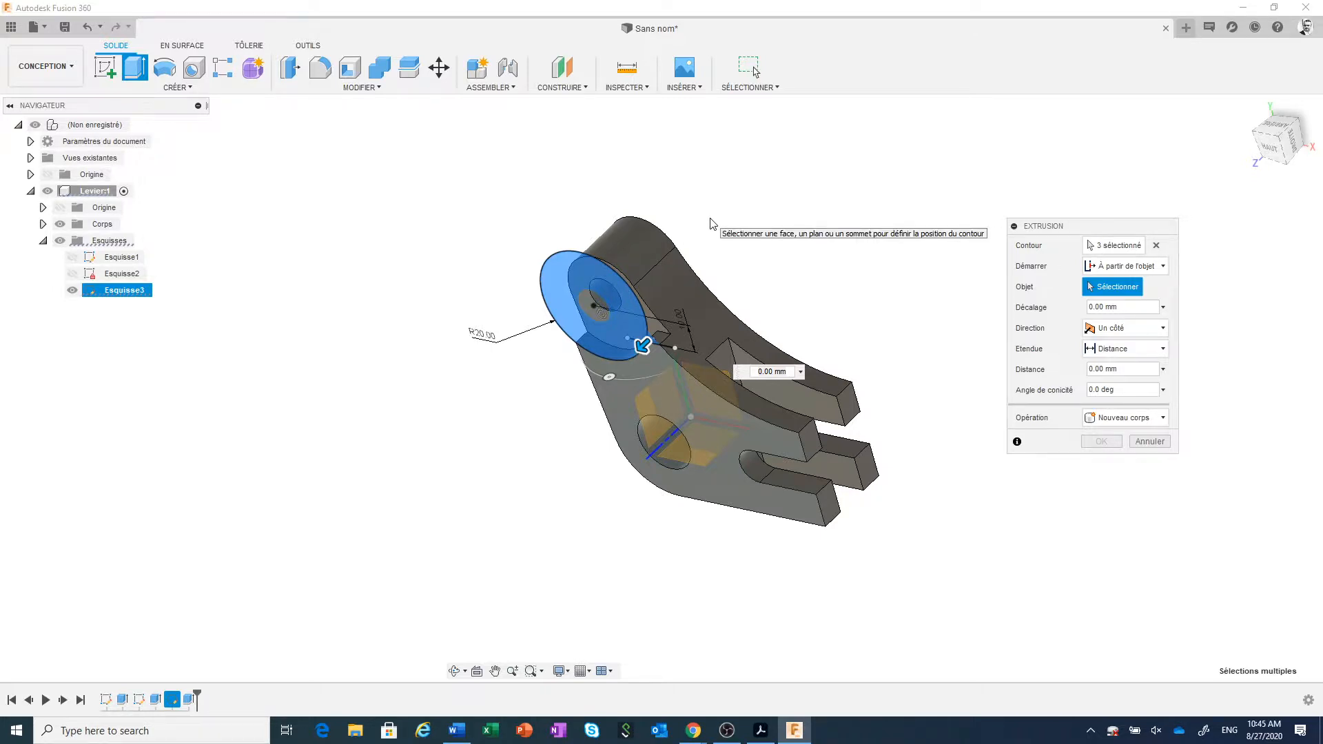
{"action": "left_click", "coordinate": [655, 233]}
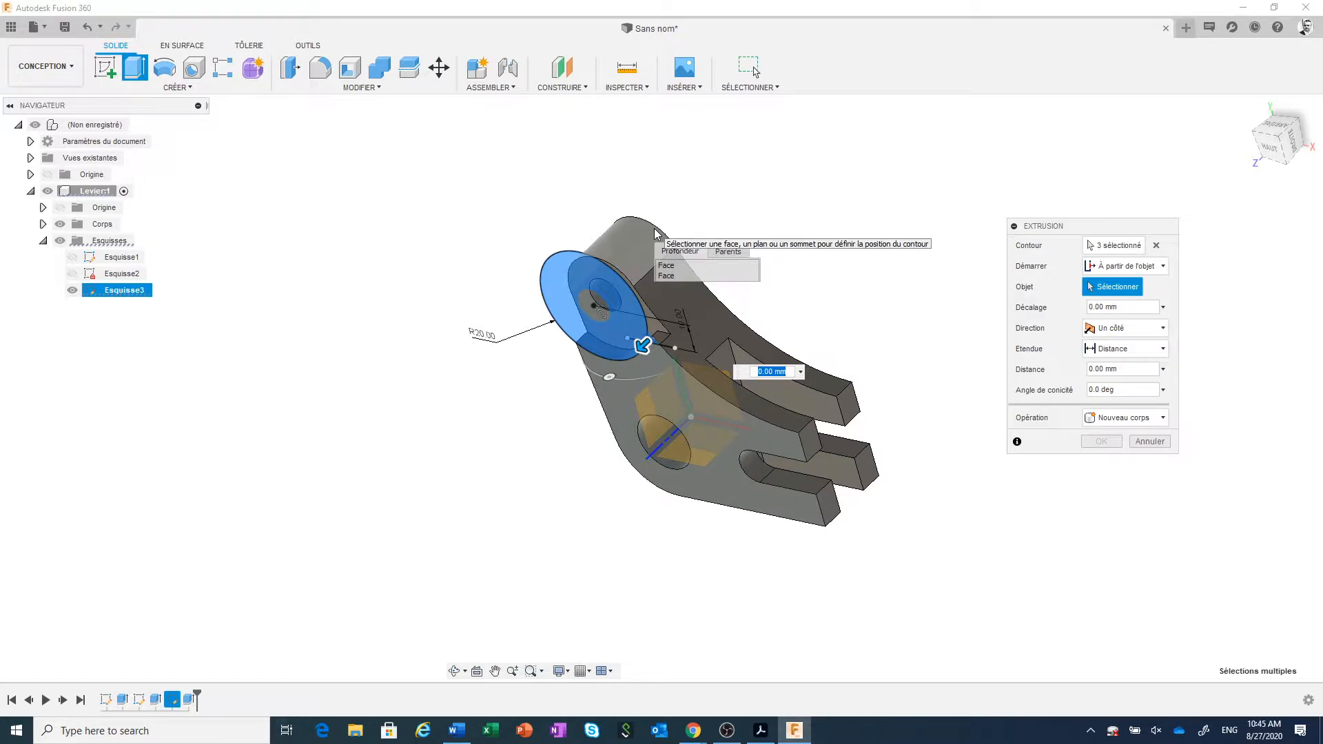
{"action": "left_click", "coordinate": [665, 276]}
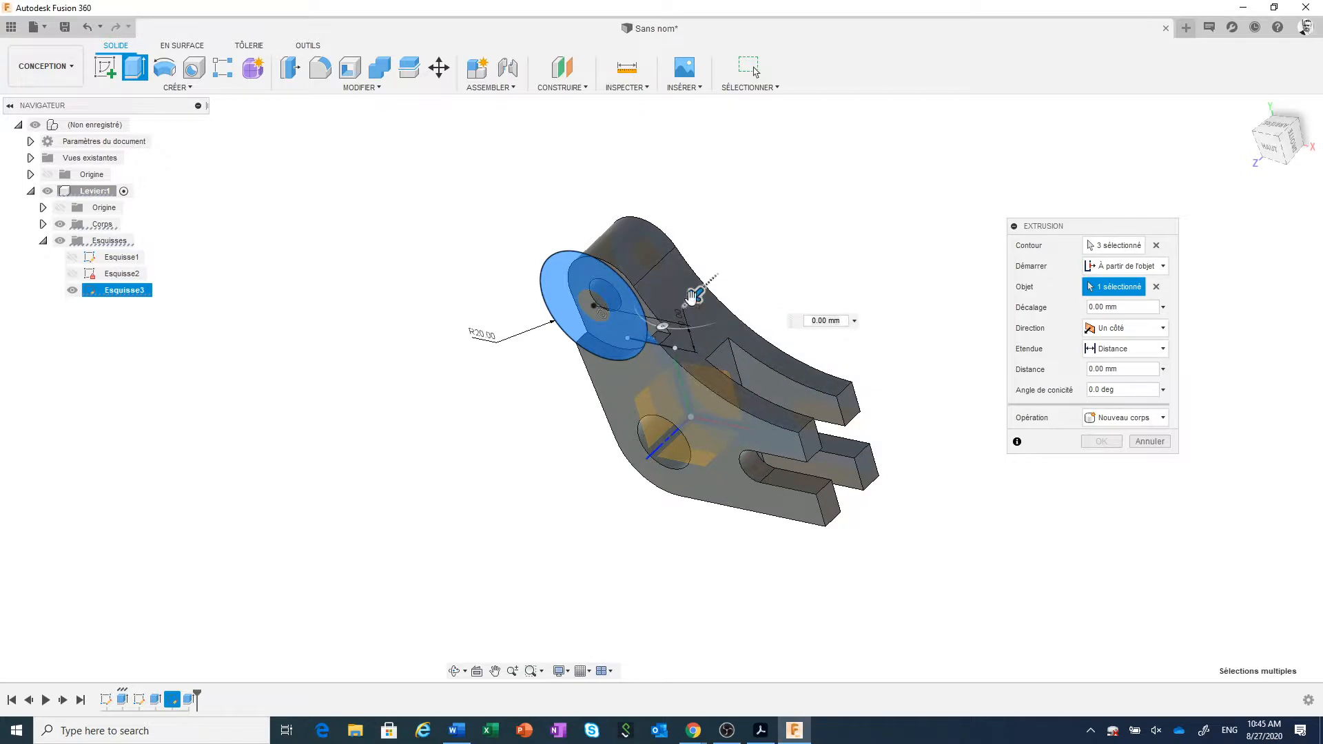
{"action": "left_click_drag", "start_coordinate": [695, 294], "coordinate": [690, 305]}
{"action": "type", "text": "6"}
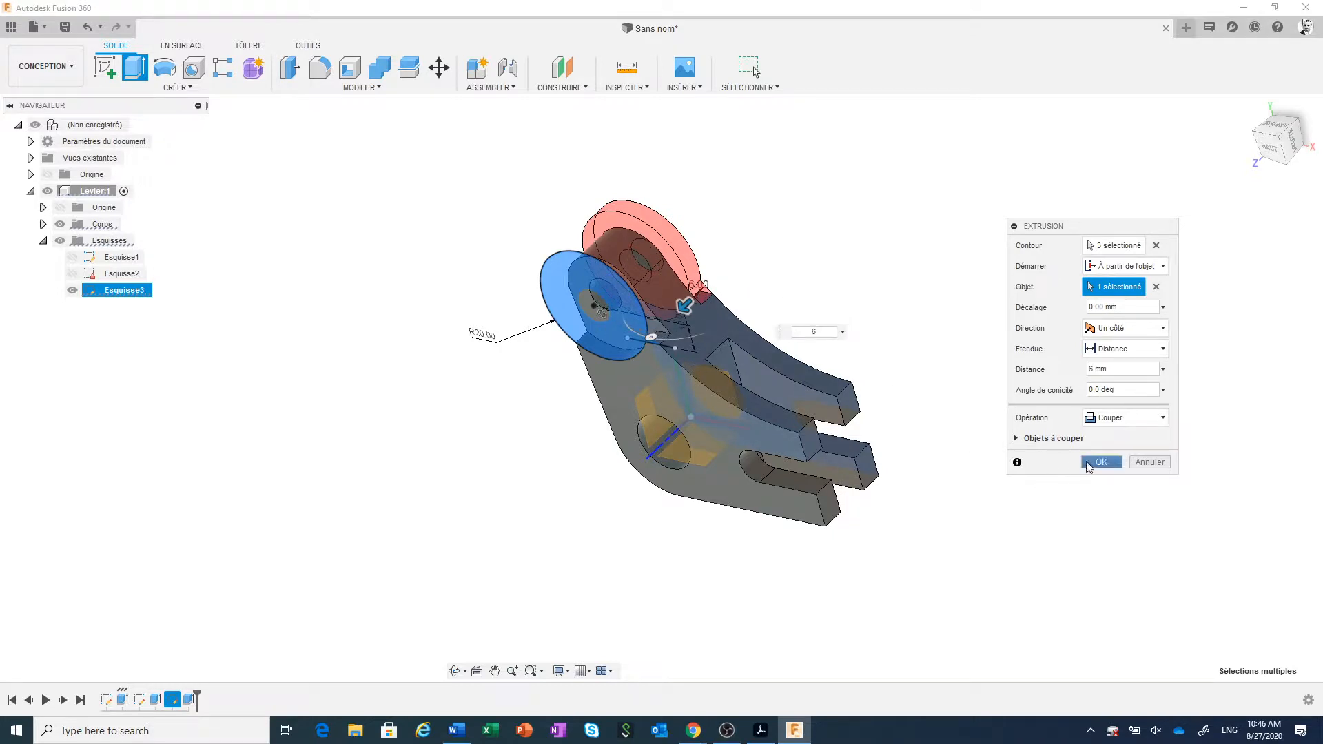
{"action": "left_click", "coordinate": [1089, 463]}
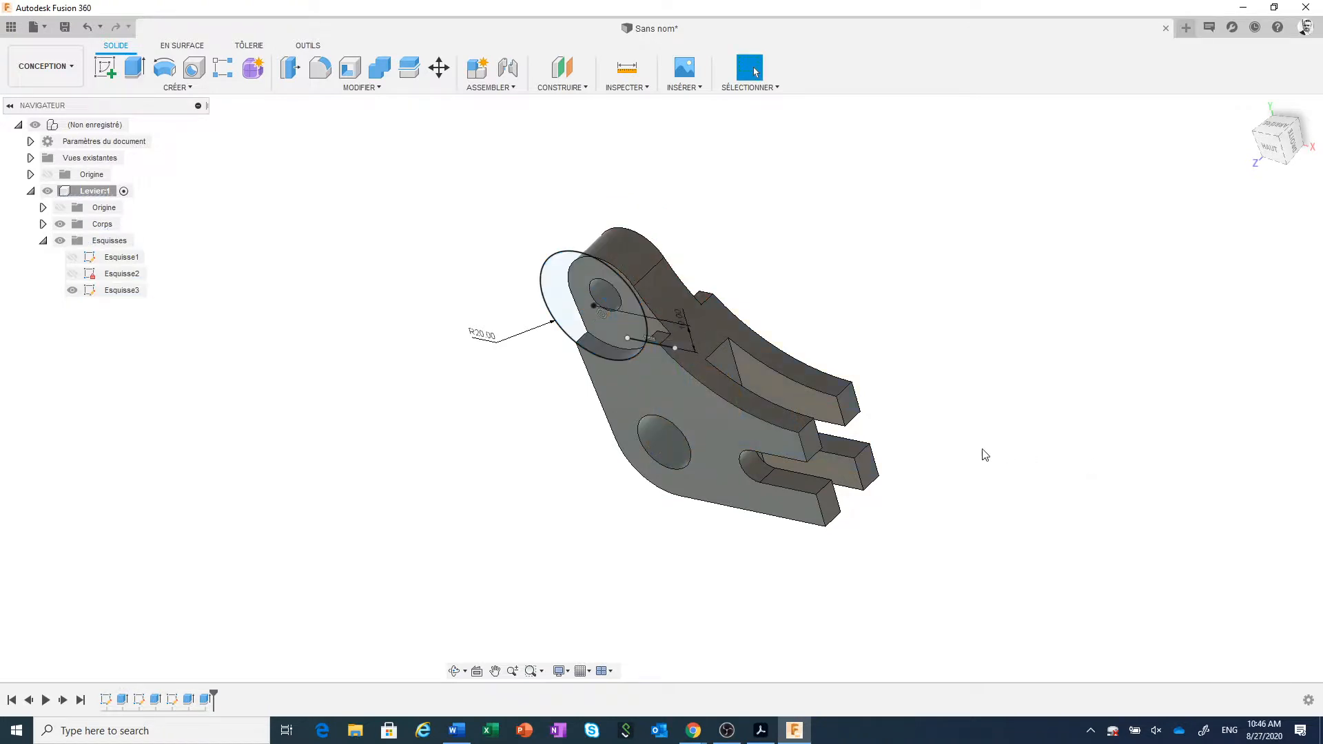
Delete the extruded recess cut on the lever's opposite side
{"action": "middle_click_drag", "start_coordinate": [945, 387], "coordinate": [909, 427]}
{"action": "scroll", "coordinate": [931, 384], "scroll_direction": "down", "scroll_amount": 5}
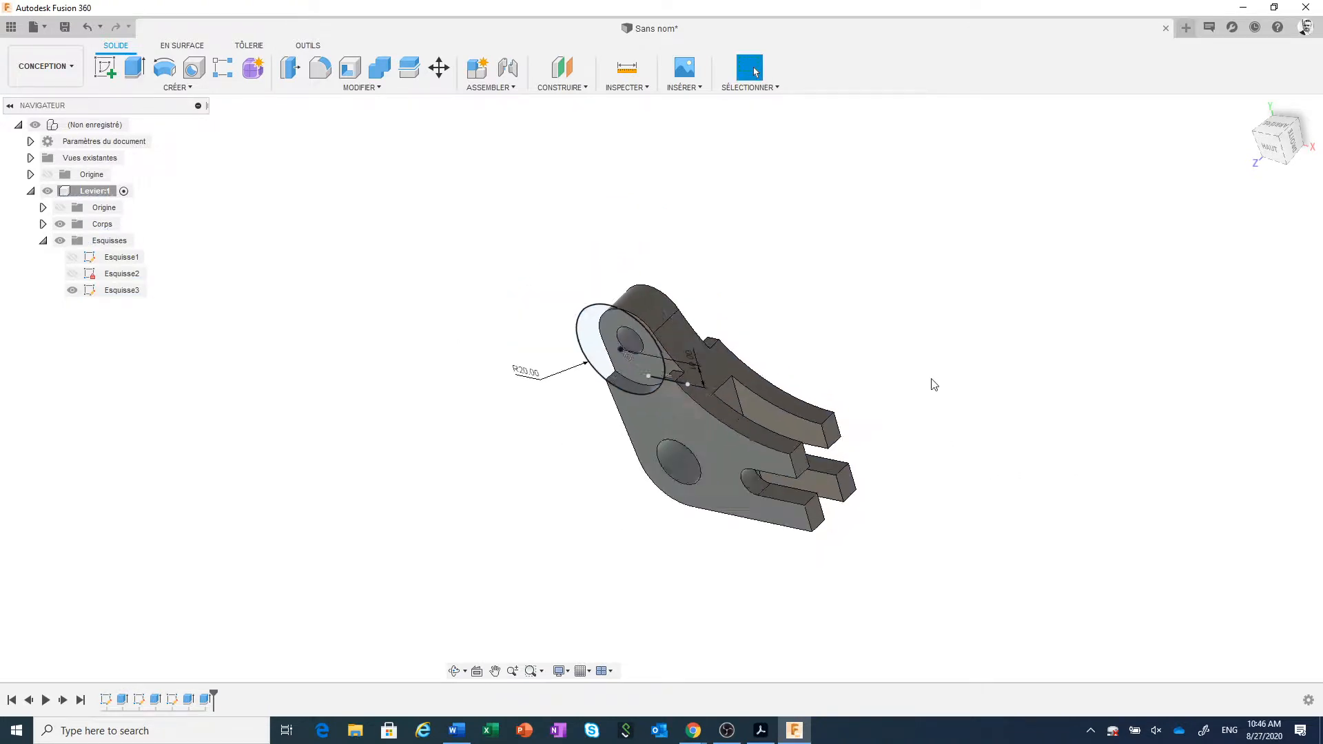
{"action": "mouse_move", "coordinate": [961, 378]}
{"action": "middle_mouse_down", "text": "shift"}
{"action": "mouse_move", "coordinate": [903, 427]}
{"action": "mouse_move", "coordinate": [972, 374]}
{"action": "mouse_move", "coordinate": [955, 381]}
{"action": "middle_mouse_up", "text": "shift"}
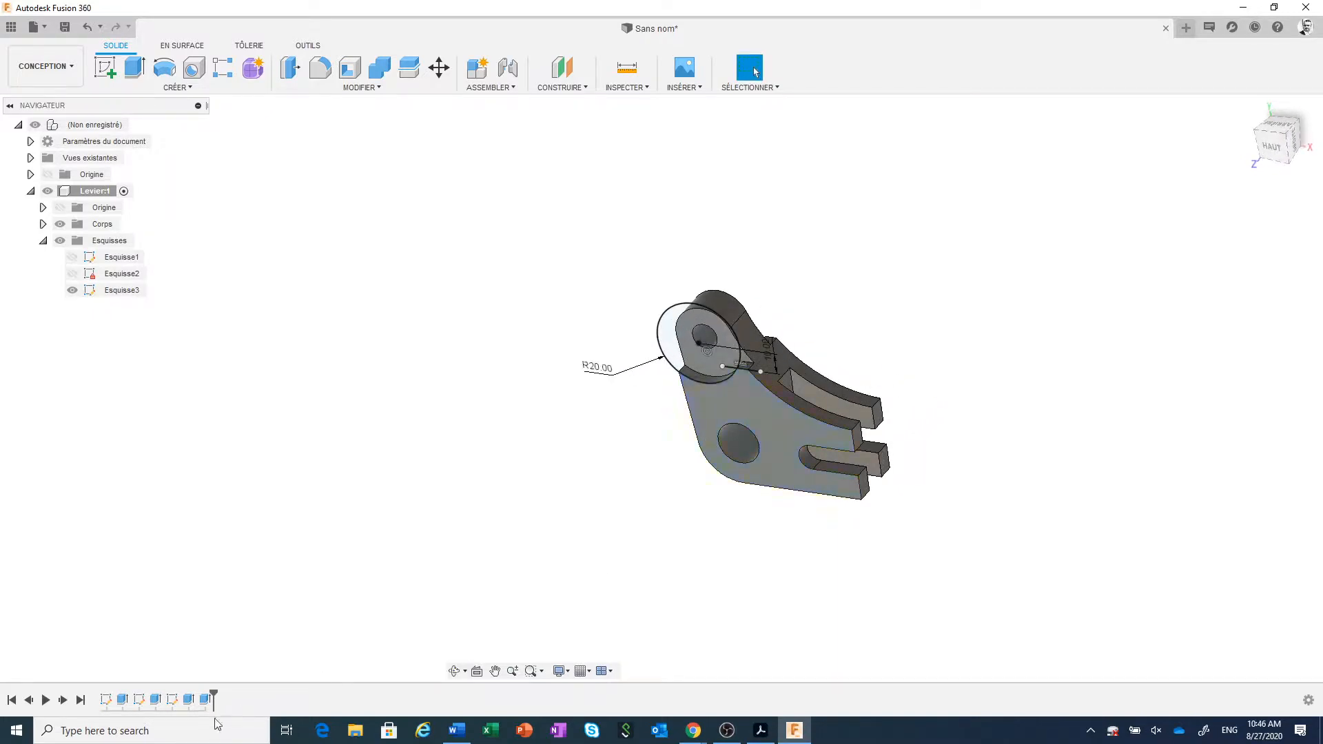
{"action": "right_click", "coordinate": [207, 699]}
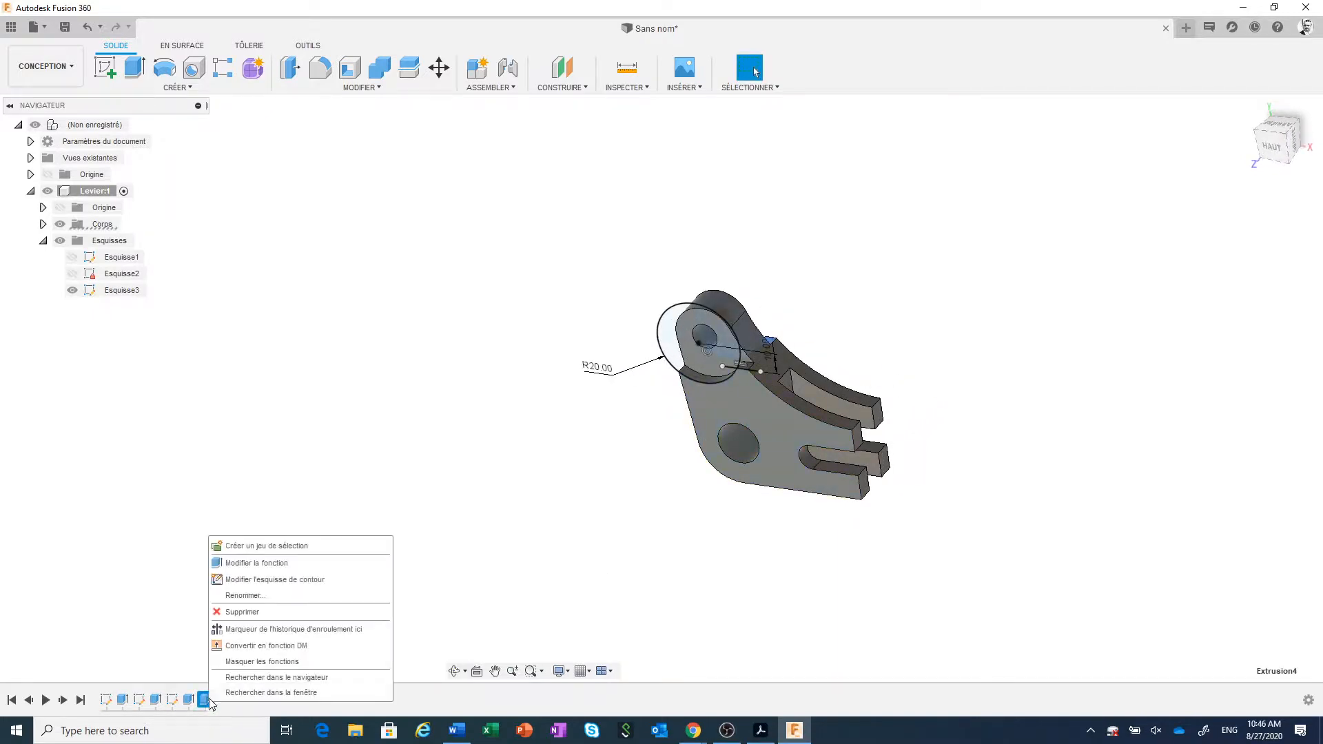
{"action": "left_click", "coordinate": [246, 610]}
Hide the R20 recess sketch, Esquisse3
{"action": "left_click", "coordinate": [72, 290]}
{"action": "scroll", "coordinate": [683, 502], "scroll_direction": "up", "scroll_amount": 2}
{"action": "middle_click_drag", "start_coordinate": [681, 501], "coordinate": [574, 520]}
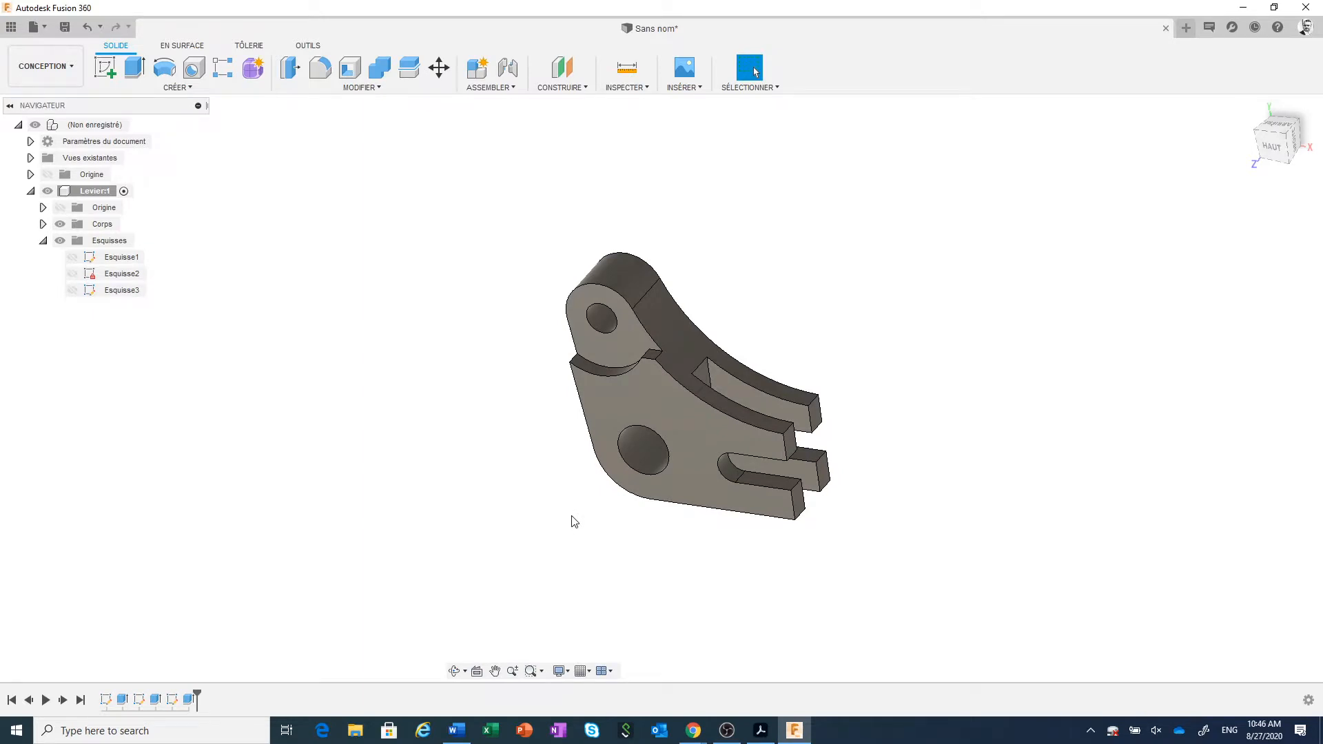
Mirror the 6 mm R20 recess cut as a feature about the XY plane
{"action": "left_click", "coordinate": [198, 91]}
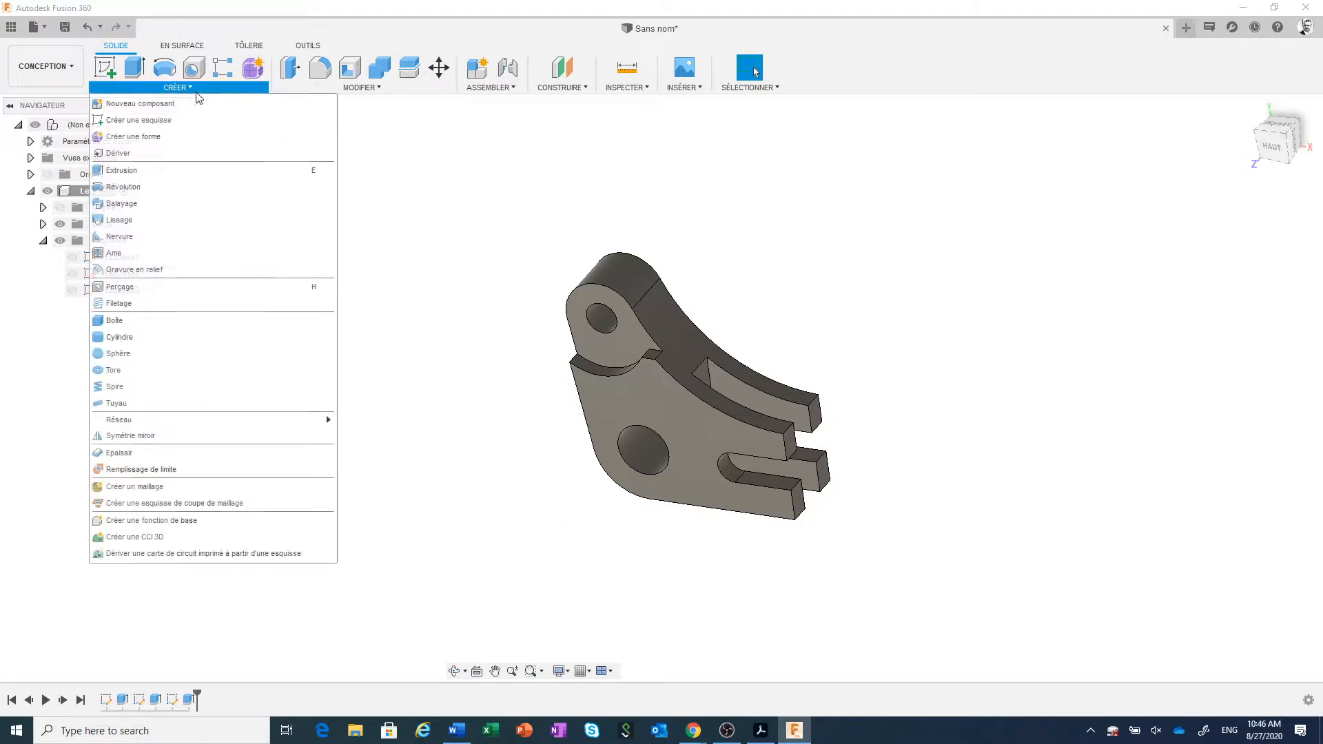
{"action": "left_click", "coordinate": [160, 441]}
{"action": "left_click", "coordinate": [1104, 250]}
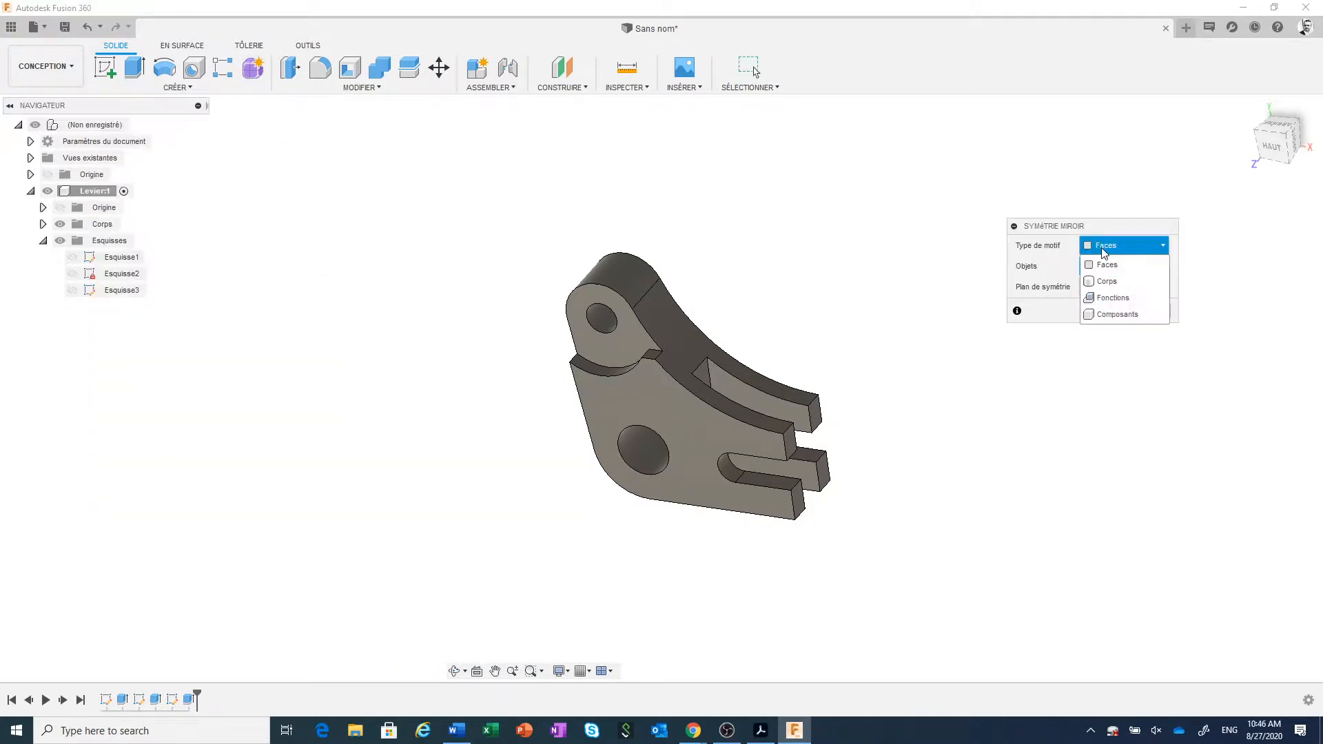
{"action": "left_click", "coordinate": [1115, 298]}
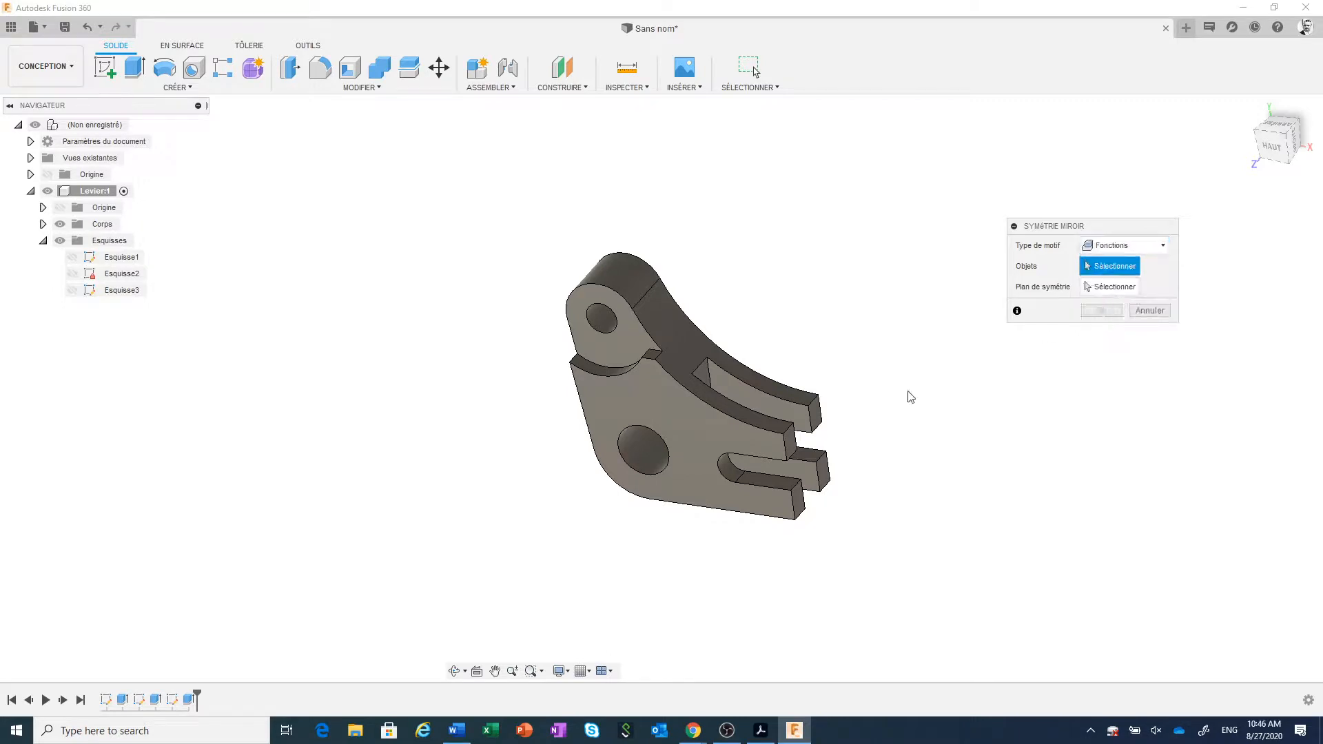
{"action": "left_click", "coordinate": [189, 700]}
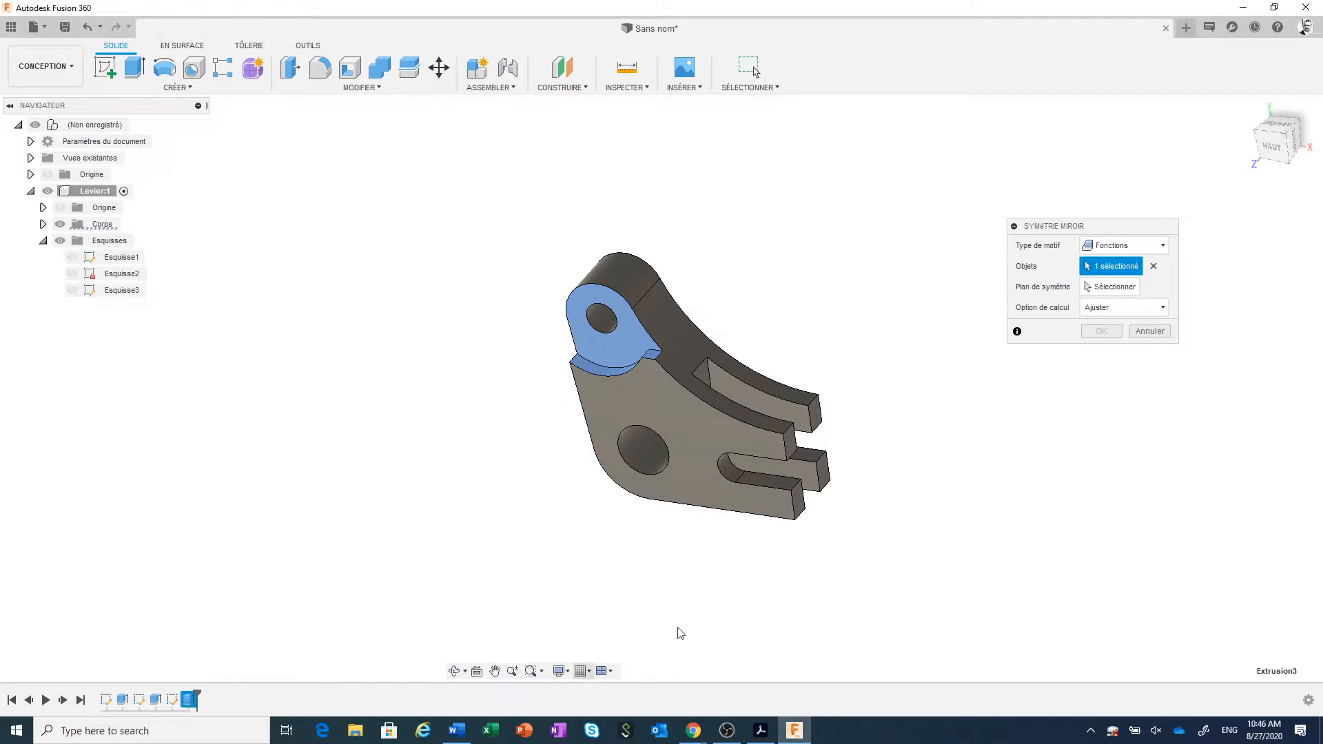
{"action": "left_click", "coordinate": [1109, 288]}
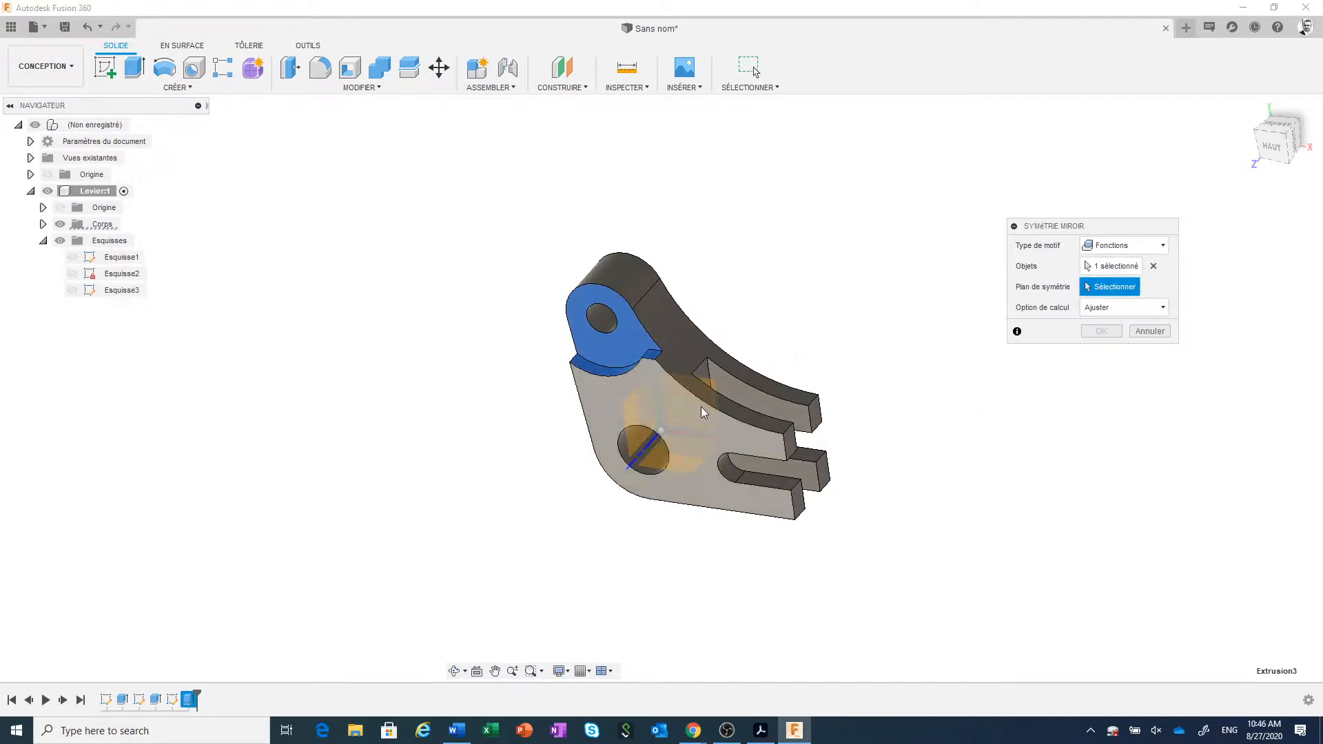
{"action": "scroll", "coordinate": [699, 416], "scroll_direction": "up", "scroll_amount": 2}
{"action": "scroll", "coordinate": [699, 415], "scroll_direction": "up", "scroll_amount": 1}
{"action": "scroll", "coordinate": [696, 417], "scroll_direction": "down", "scroll_amount": 4}
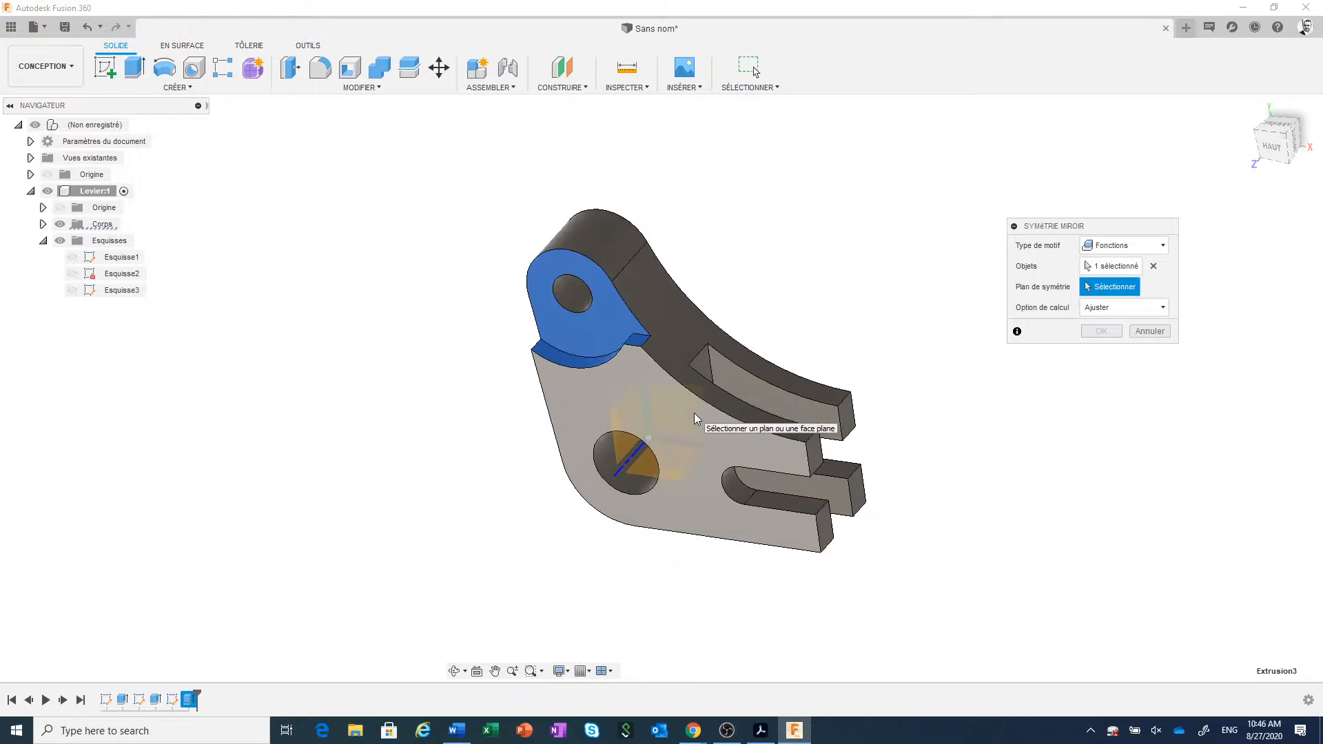
{"action": "scroll", "coordinate": [696, 417], "scroll_direction": "down", "scroll_amount": 2}
{"action": "scroll", "coordinate": [696, 417], "scroll_direction": "up", "scroll_amount": 1}
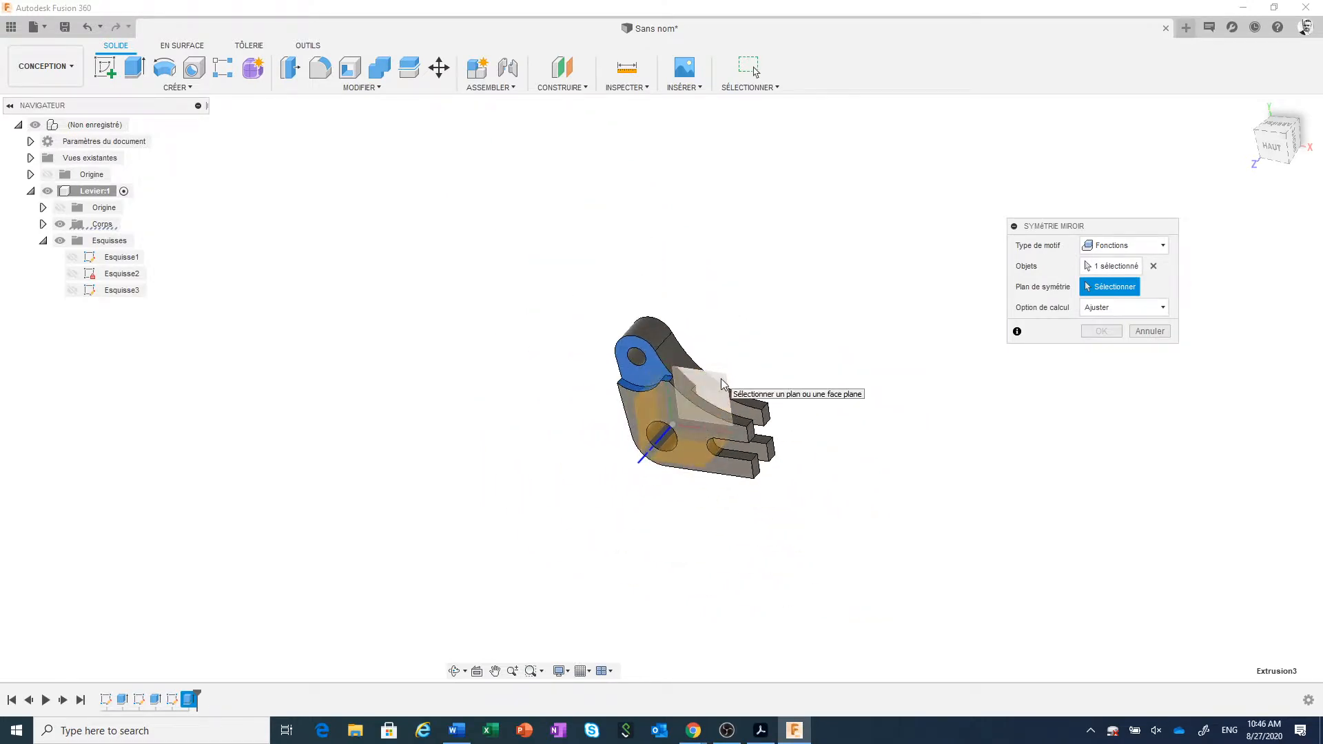
{"action": "scroll", "coordinate": [722, 386], "scroll_direction": "up", "scroll_amount": 3}
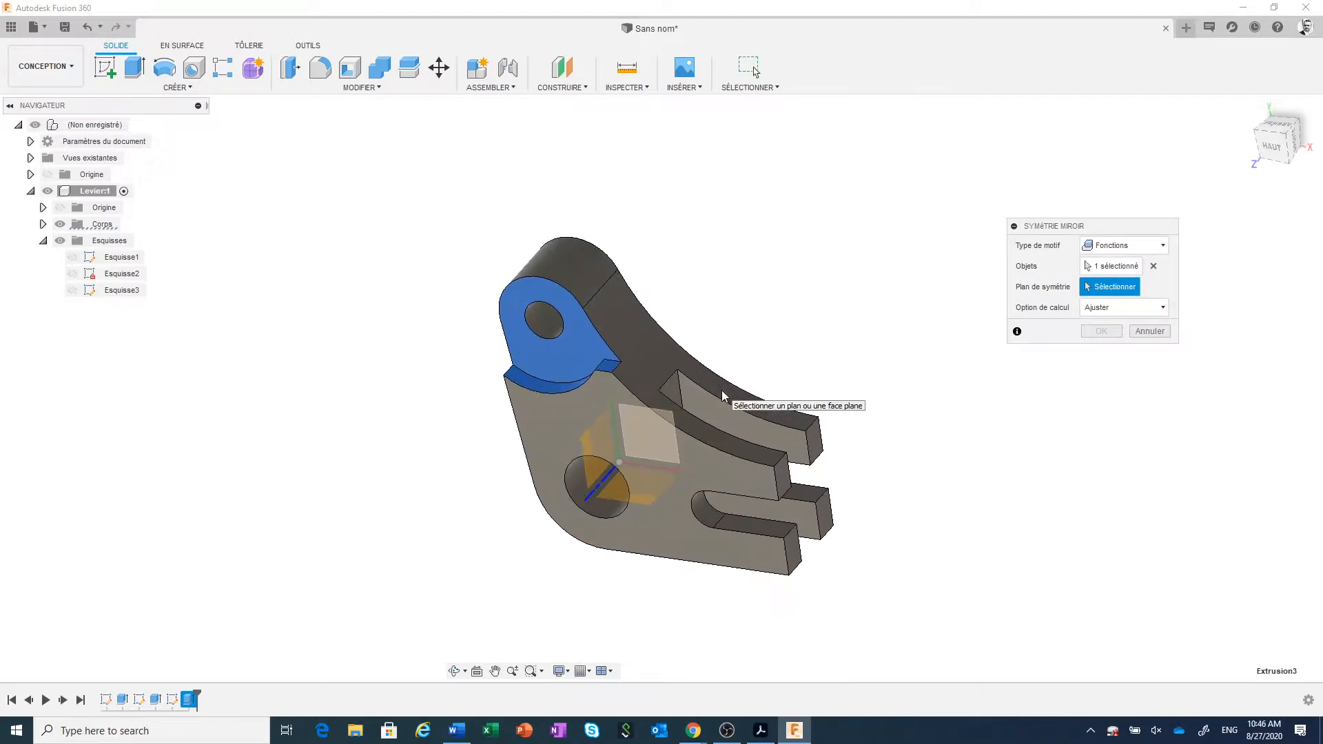
{"action": "scroll", "coordinate": [723, 395], "scroll_direction": "up", "scroll_amount": 1}
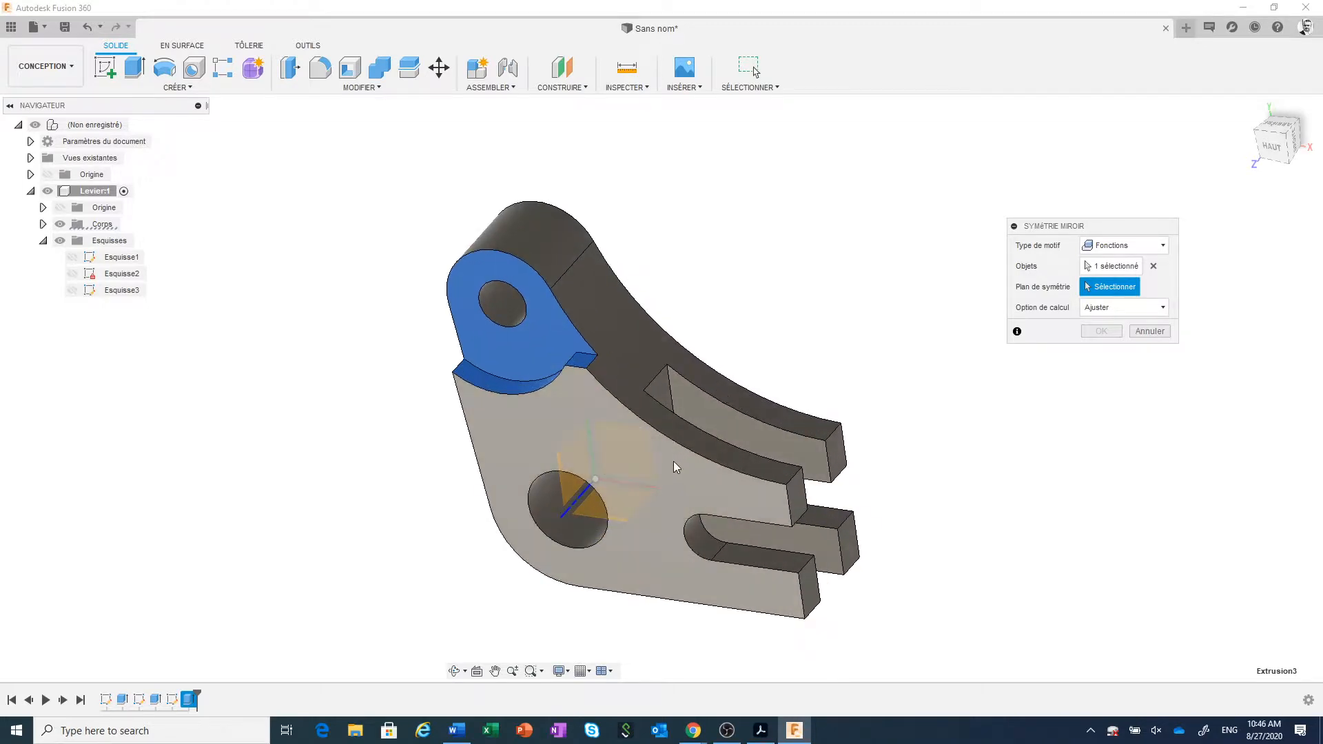
{"action": "left_click", "coordinate": [673, 459]}
{"action": "left_click", "coordinate": [622, 462]}
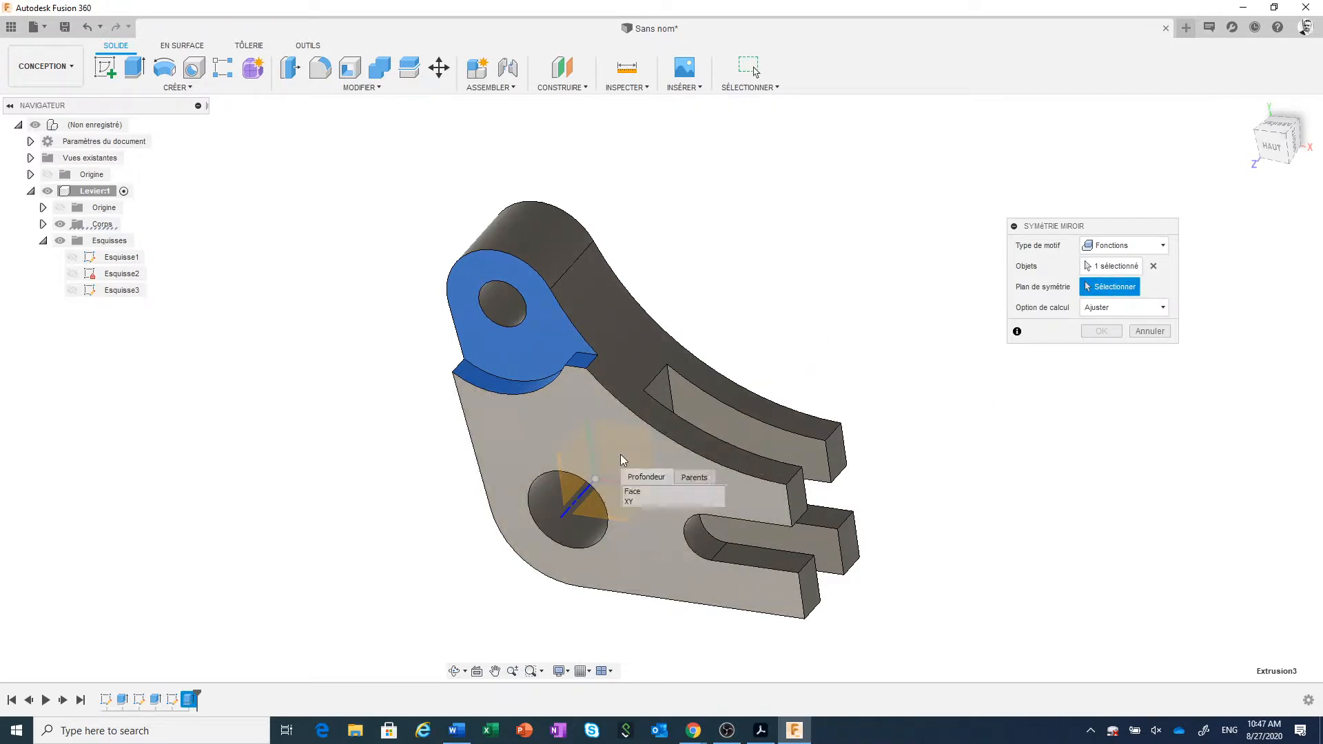
{"action": "left_click", "coordinate": [631, 502]}
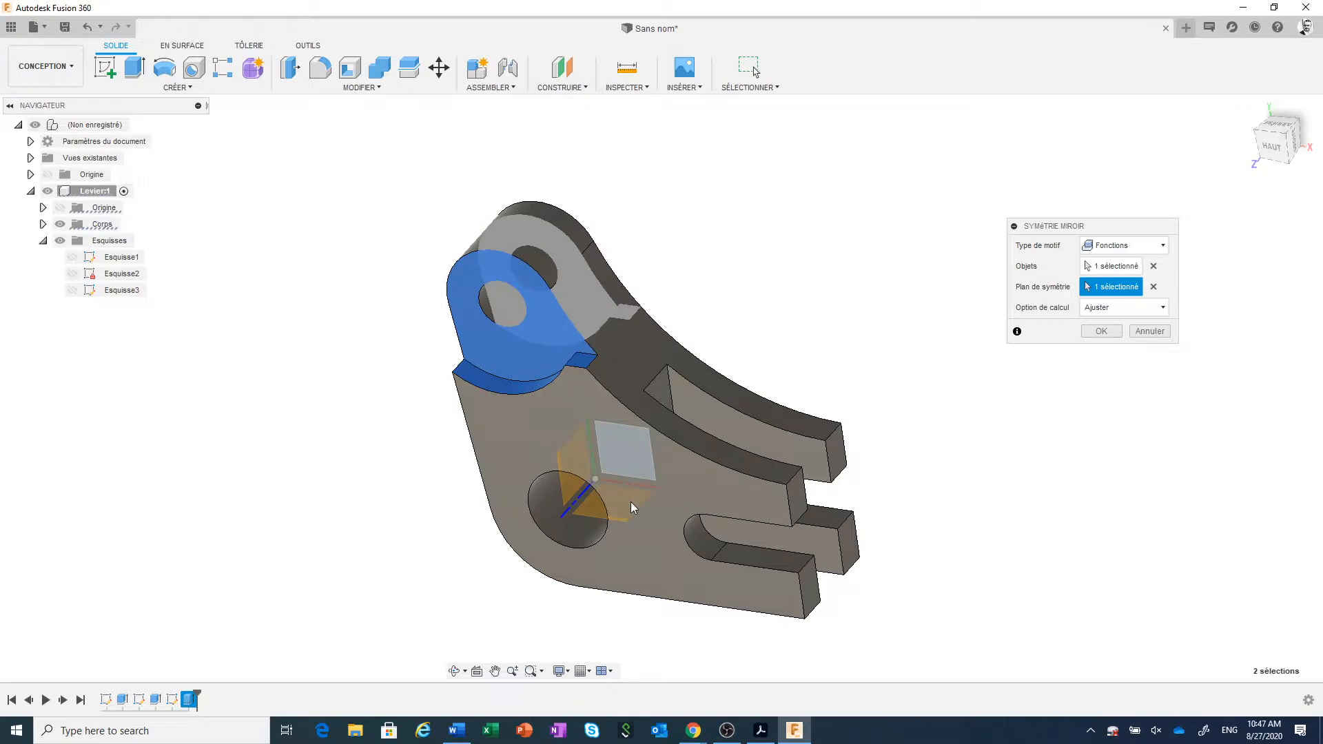
{"action": "left_click", "coordinate": [1101, 331]}
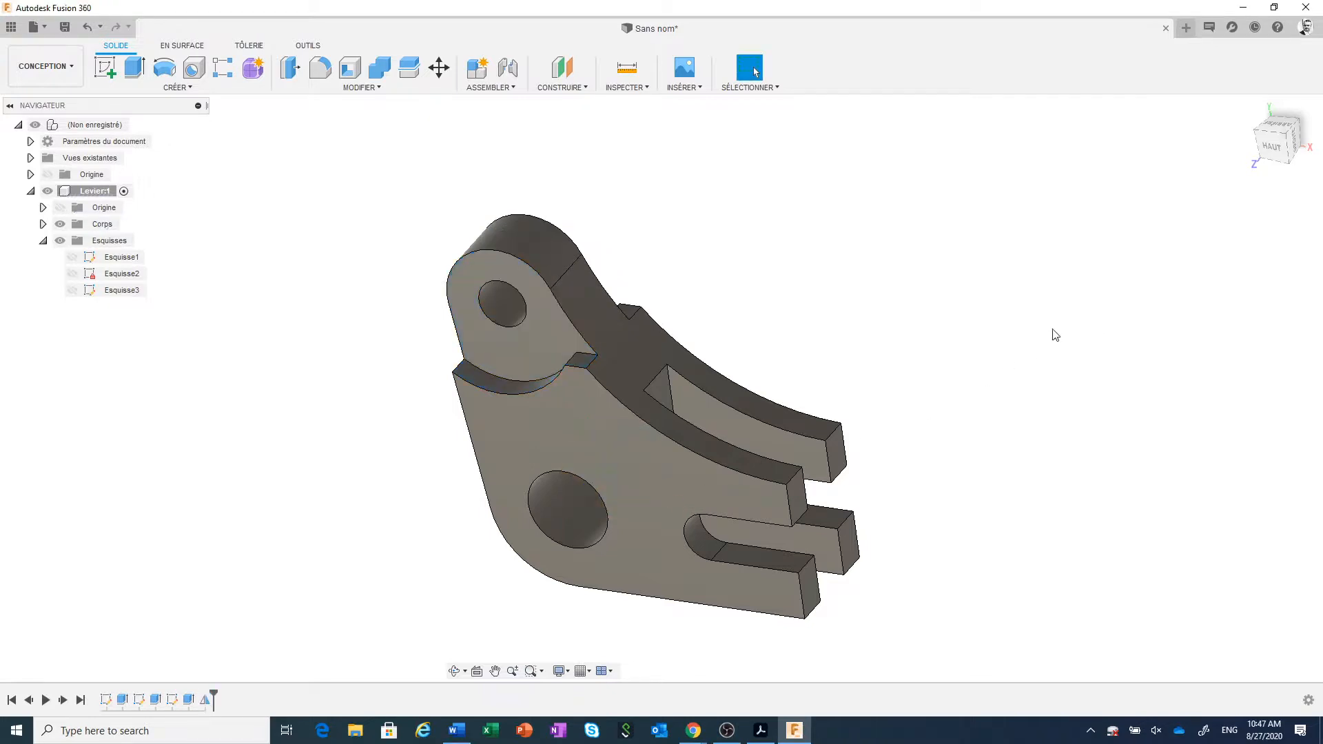
Fillet the inner corner edge of the R20 recess, beside the small corner region, with a 3 mm constant radius
{"action": "scroll", "coordinate": [479, 516], "scroll_direction": "down", "scroll_amount": 2}
{"action": "scroll", "coordinate": [479, 517], "scroll_direction": "up", "scroll_amount": 2}
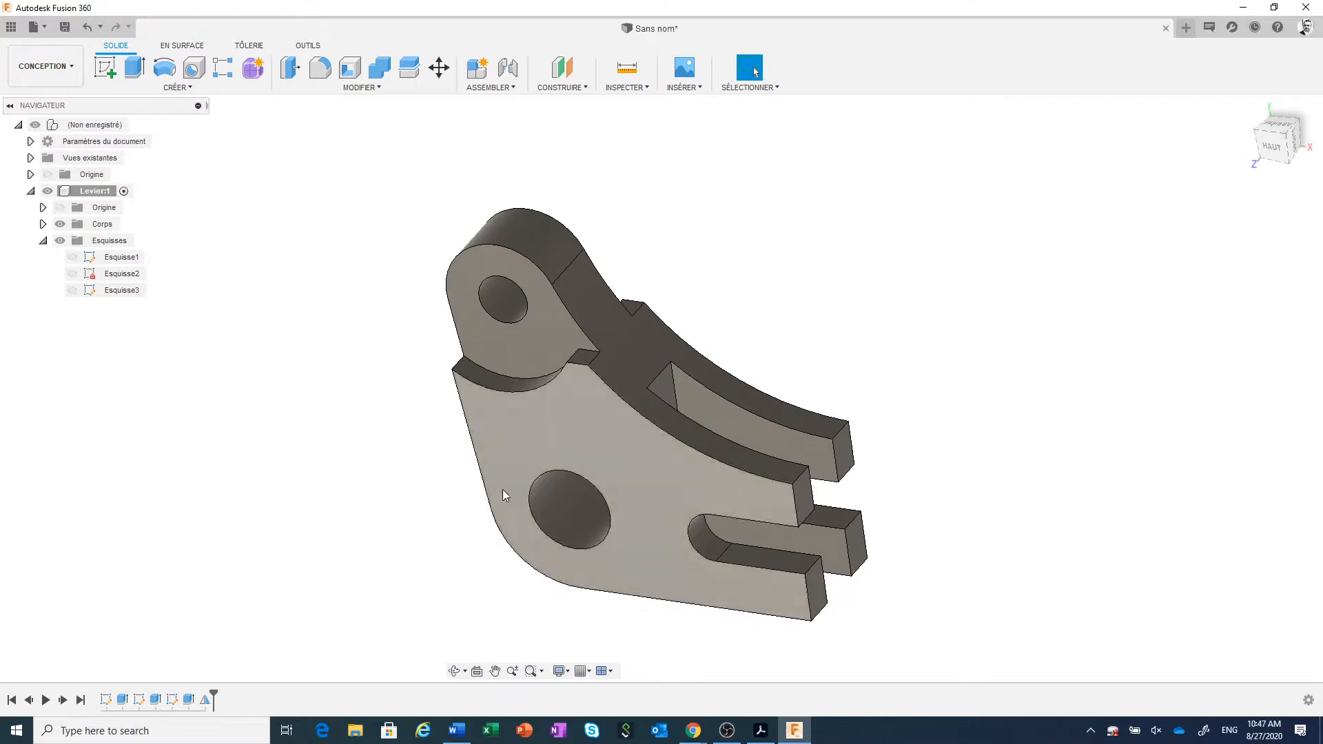
{"action": "middle_click_drag", "start_coordinate": [437, 482], "coordinate": [448, 407], "text": "shift"}
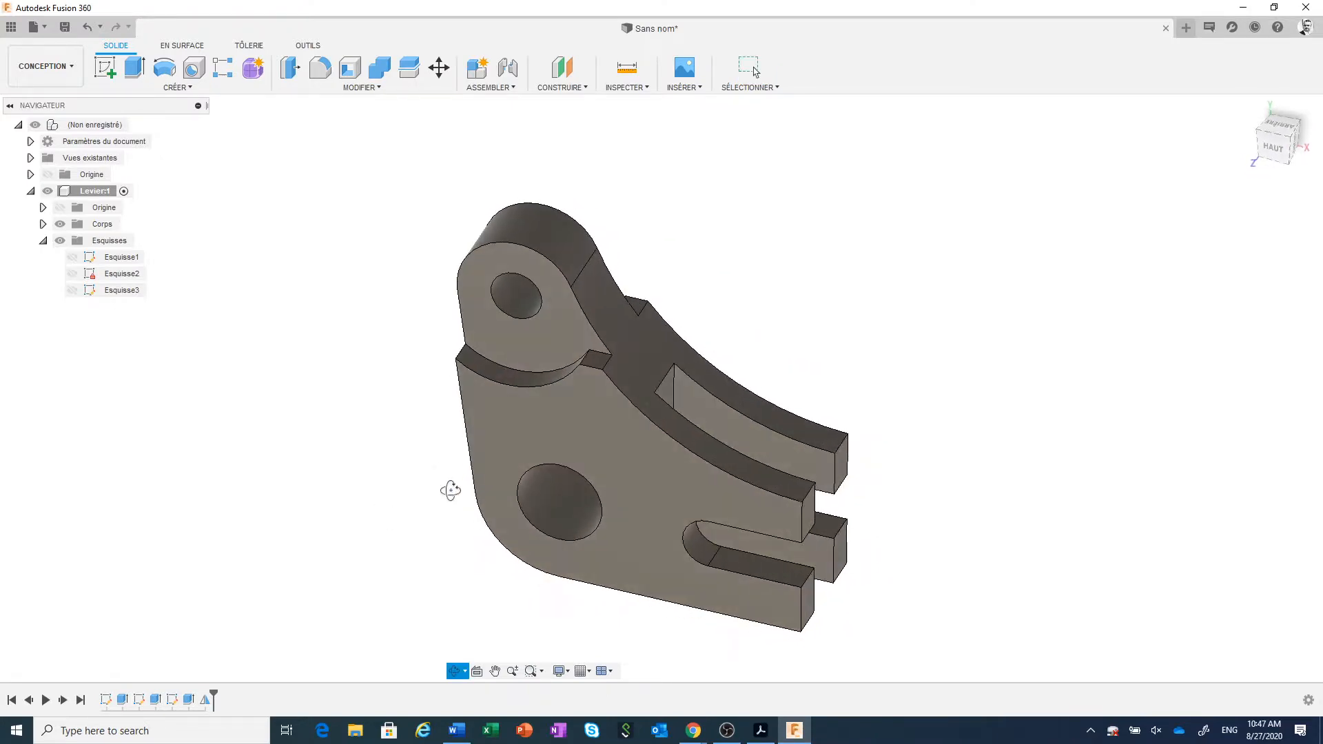
{"action": "scroll", "coordinate": [554, 465], "scroll_direction": "up", "scroll_amount": 2}
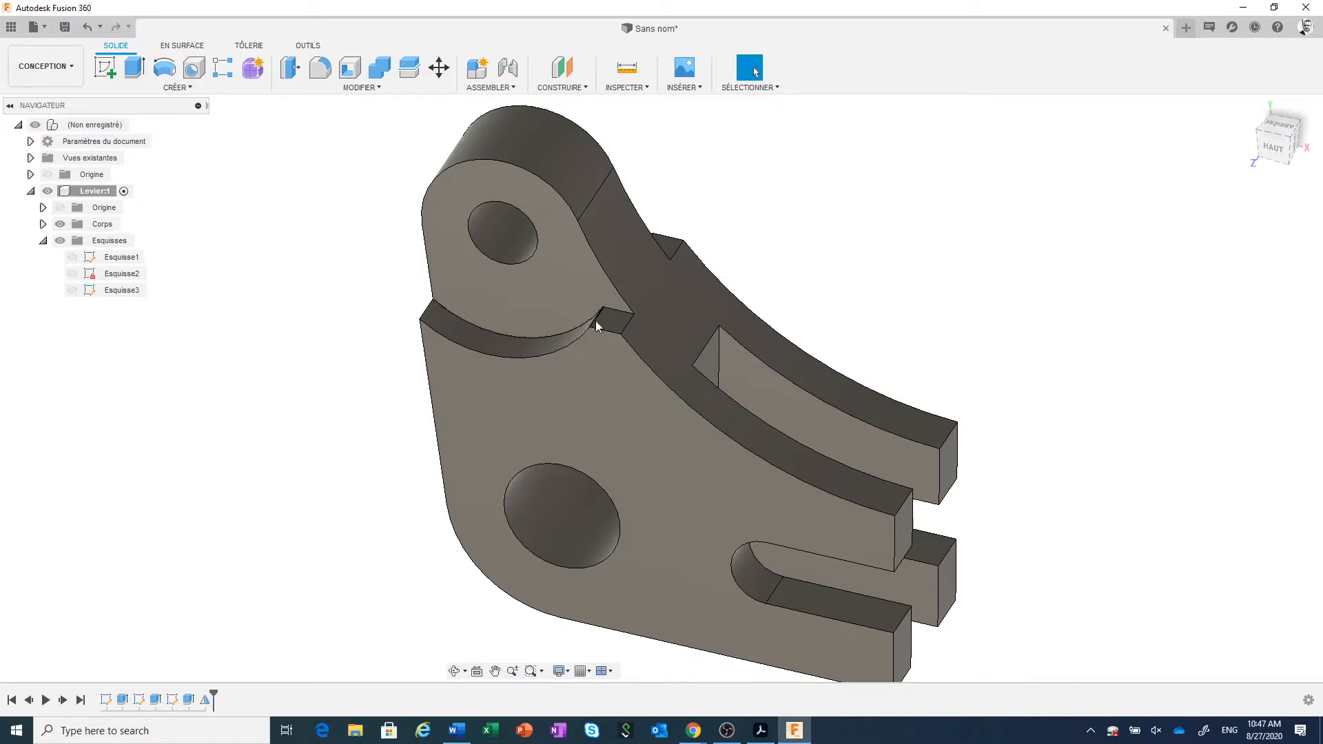
{"action": "left_click", "coordinate": [594, 319]}
{"action": "right_click", "coordinate": [594, 318]}
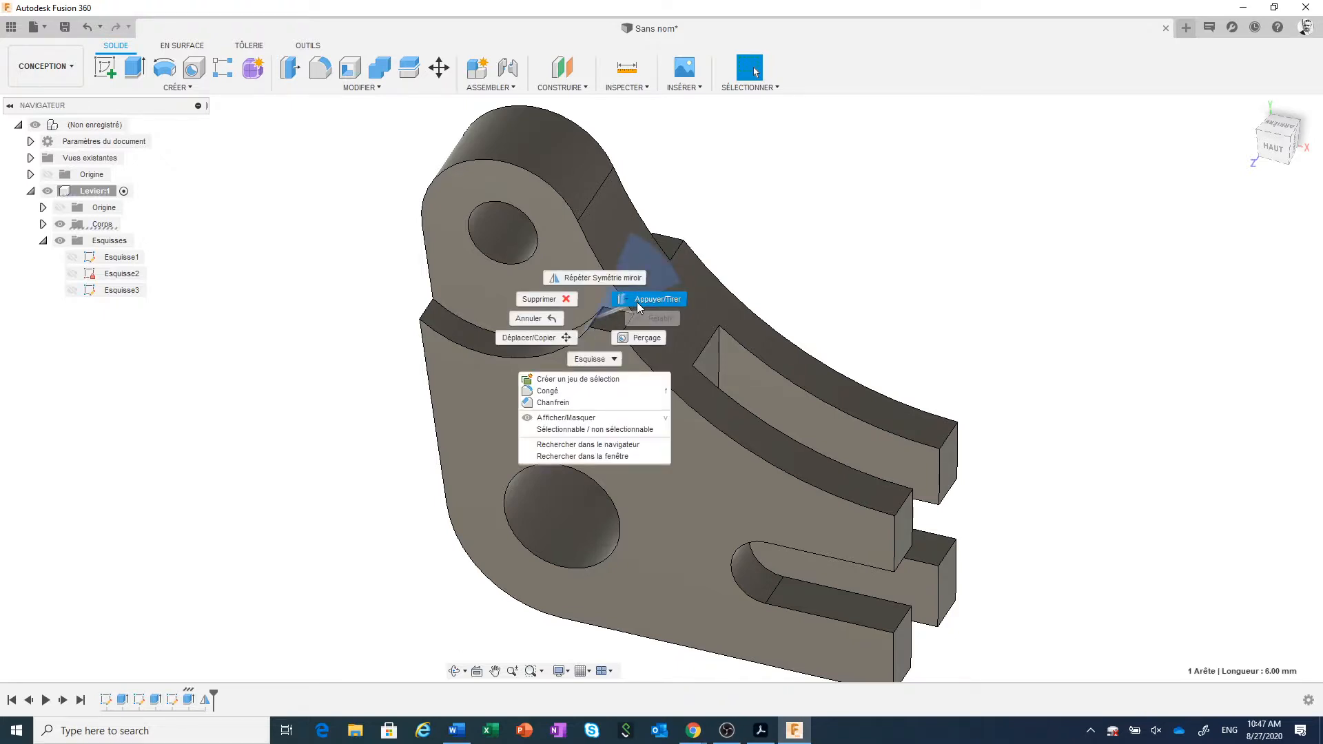
{"action": "key", "text": "f"}
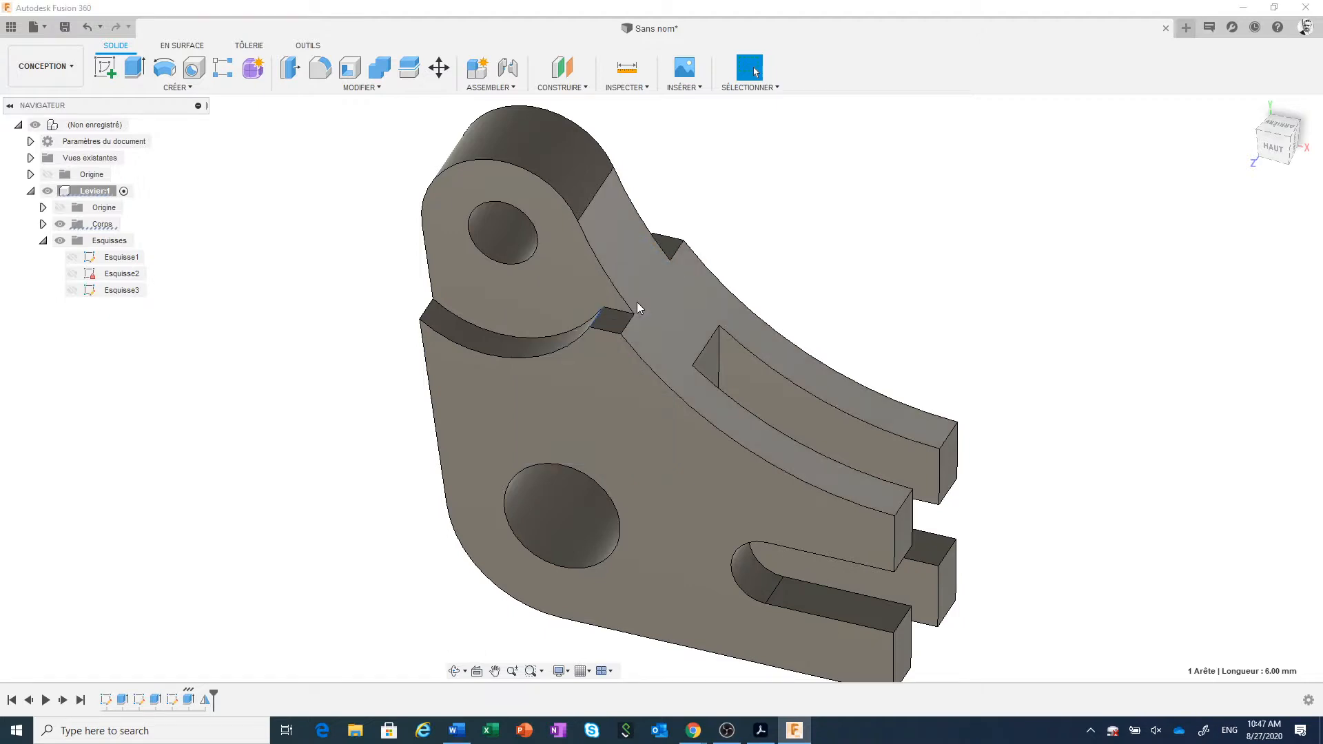
{"action": "left_click_drag", "start_coordinate": [1168, 196], "coordinate": [1067, 176]}
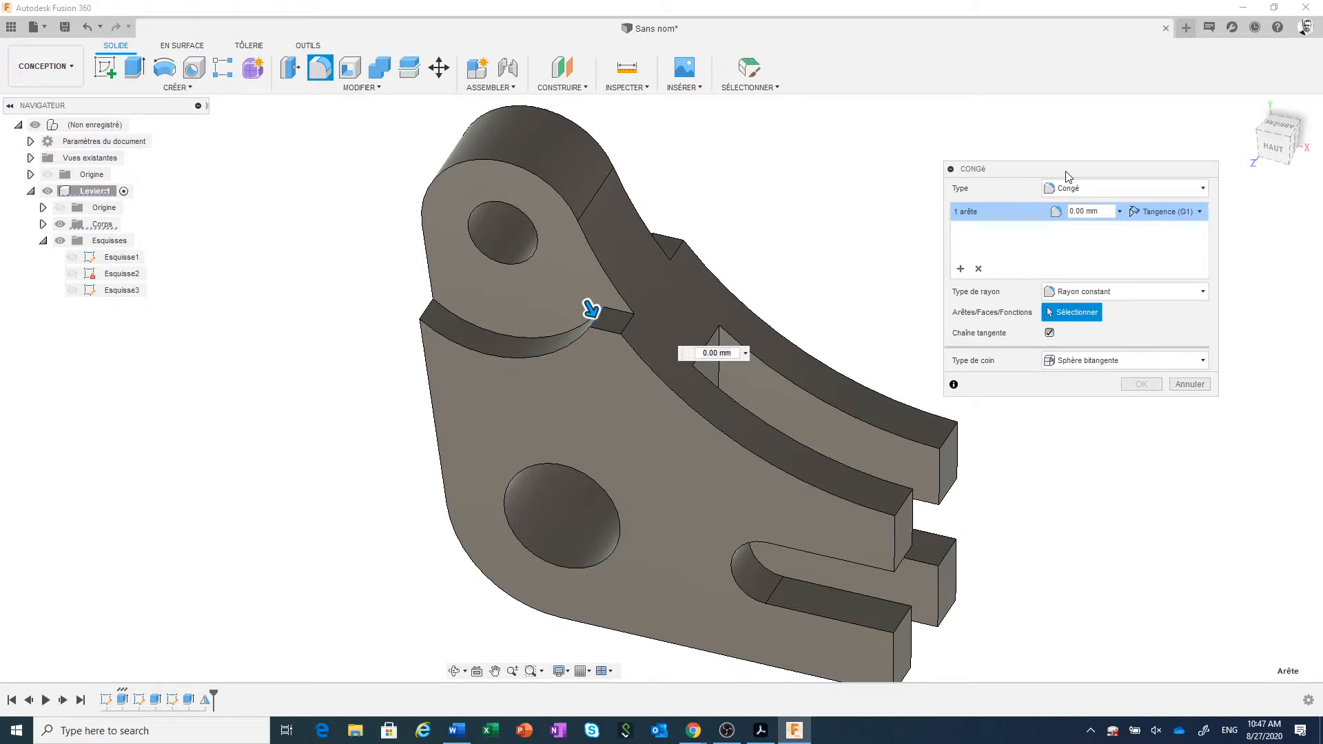
{"action": "left_click", "coordinate": [743, 356]}
{"action": "type", "text": "3"}
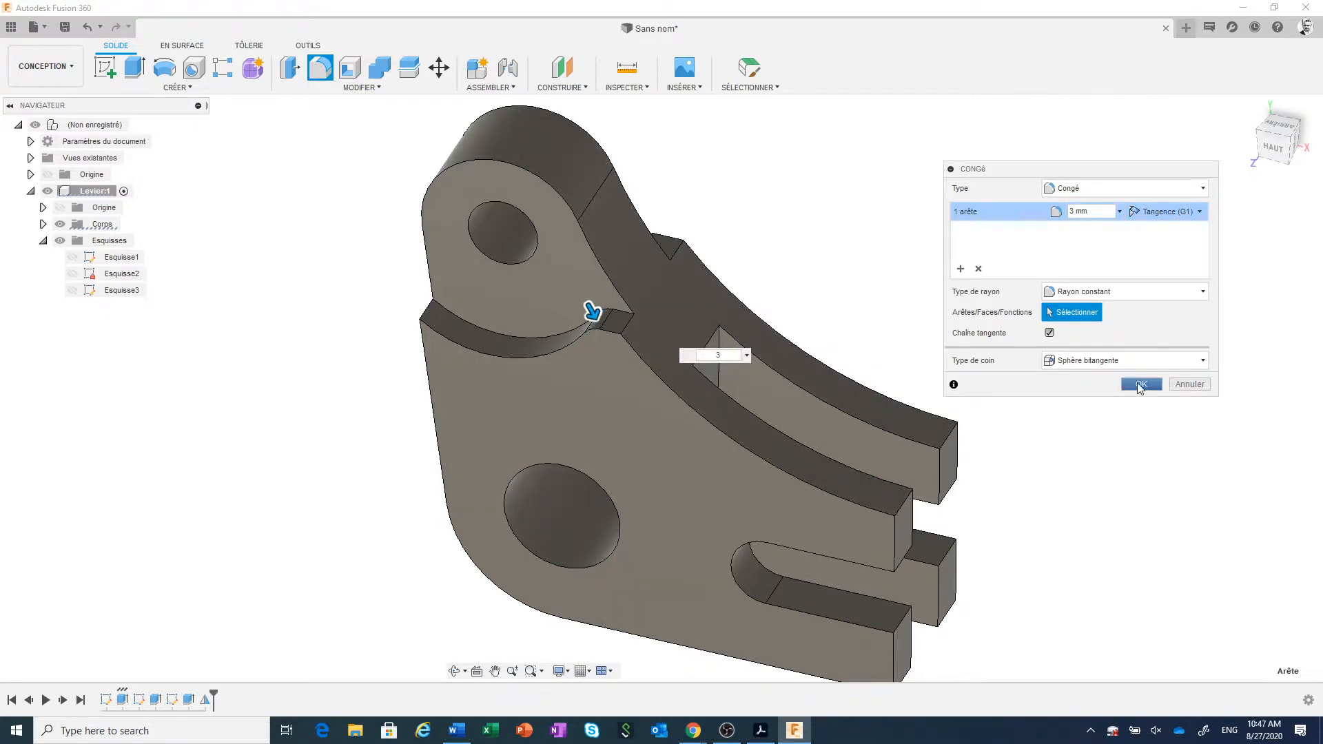
{"action": "left_click", "coordinate": [1138, 385]}
{"action": "scroll", "coordinate": [912, 365], "scroll_direction": "down", "scroll_amount": 2}
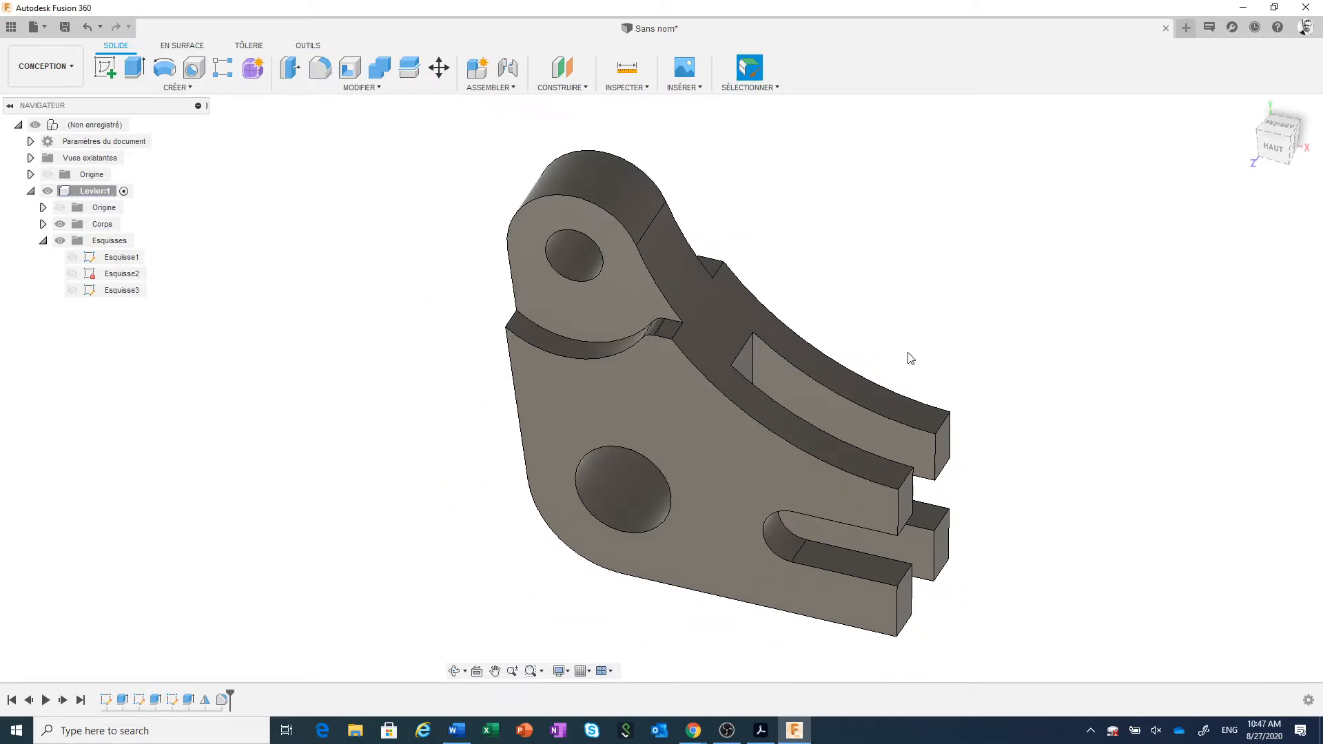
Reorder the timeline so the recess corner fillet comes before the mirror feature
{"action": "mouse_move", "coordinate": [894, 343]}
{"action": "middle_mouse_down", "text": "shift"}
{"action": "mouse_move", "coordinate": [877, 334]}
{"action": "mouse_move", "coordinate": [819, 404]}
{"action": "mouse_move", "coordinate": [900, 331]}
{"action": "middle_mouse_up", "text": "shift"}
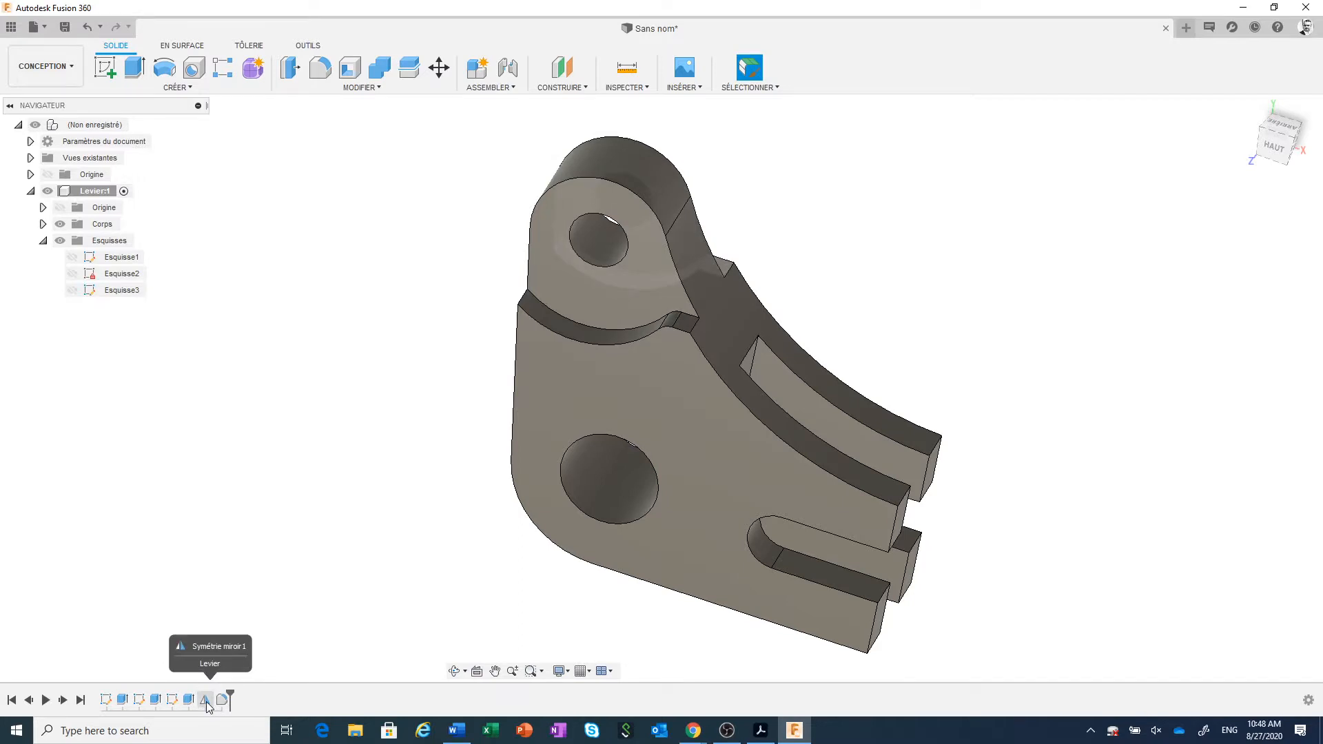
{"action": "middle_click_drag", "start_coordinate": [445, 582], "coordinate": [409, 618], "text": "shift"}
{"action": "scroll", "coordinate": [469, 554], "scroll_direction": "up", "scroll_amount": 1}
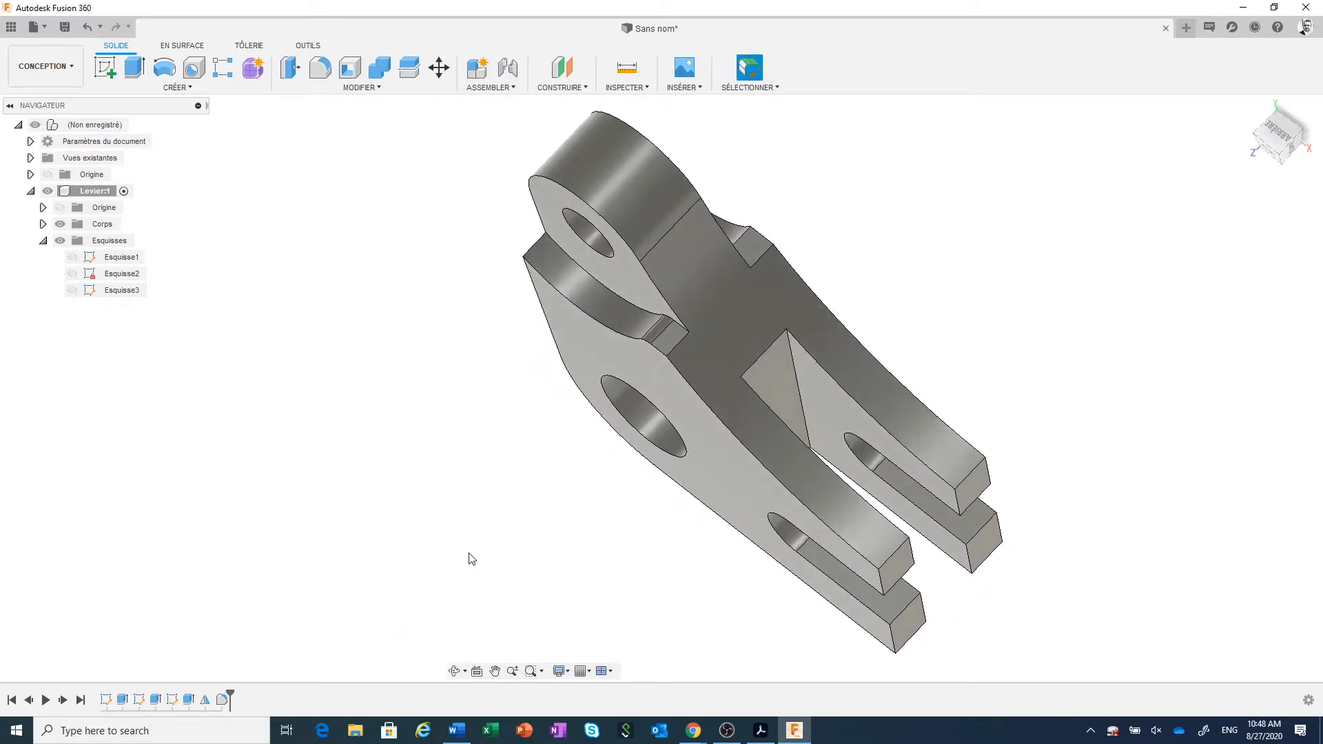
{"action": "left_click", "coordinate": [224, 700]}
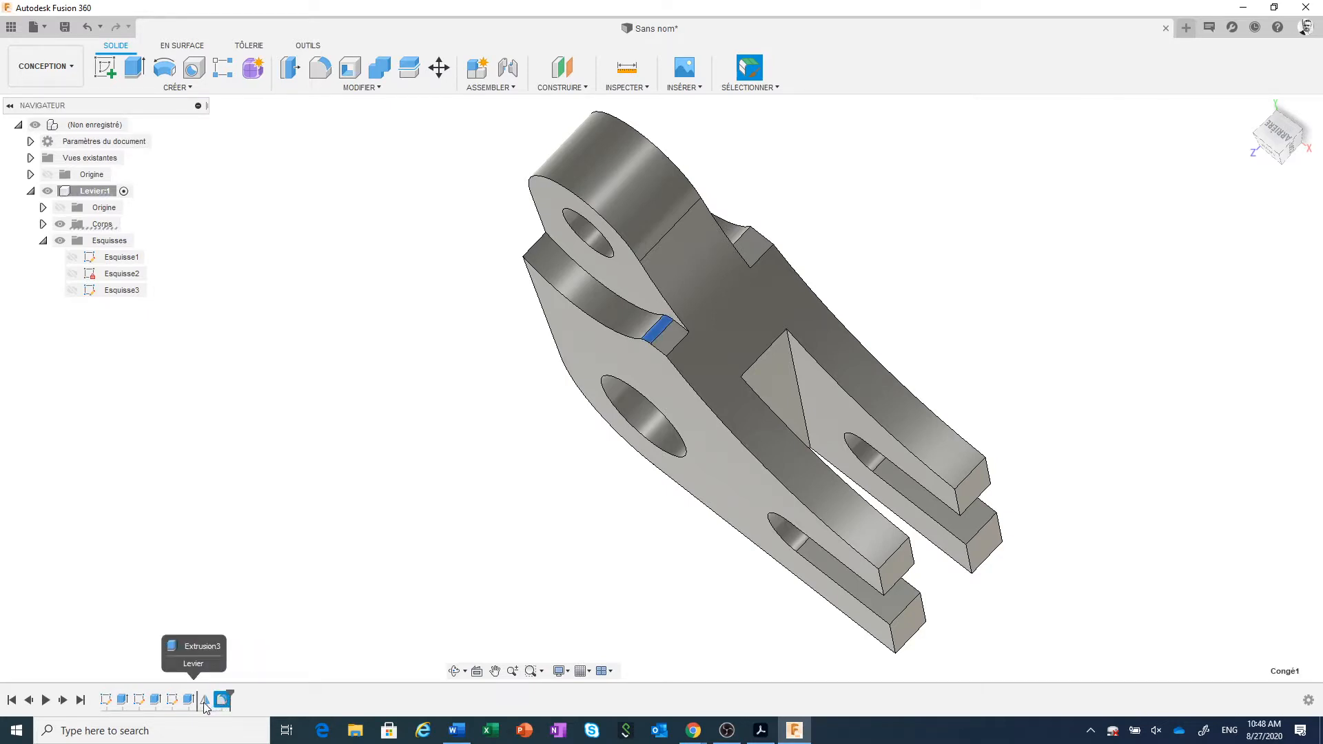
{"action": "left_click_drag", "start_coordinate": [204, 703], "coordinate": [204, 704]}
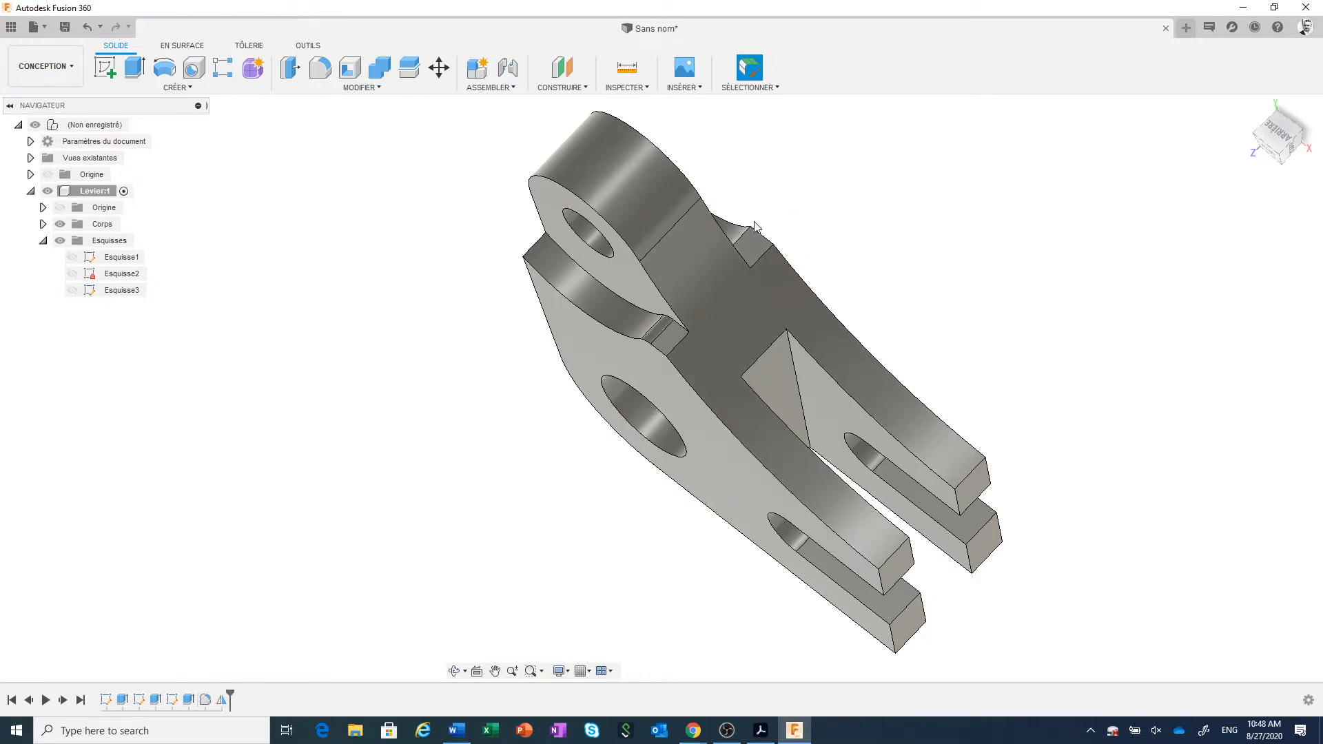
Edit the mirror feature to include the recess corner fillet along with the recess cut
{"action": "left_click", "coordinate": [220, 700]}
{"action": "right_click", "coordinate": [220, 700]}
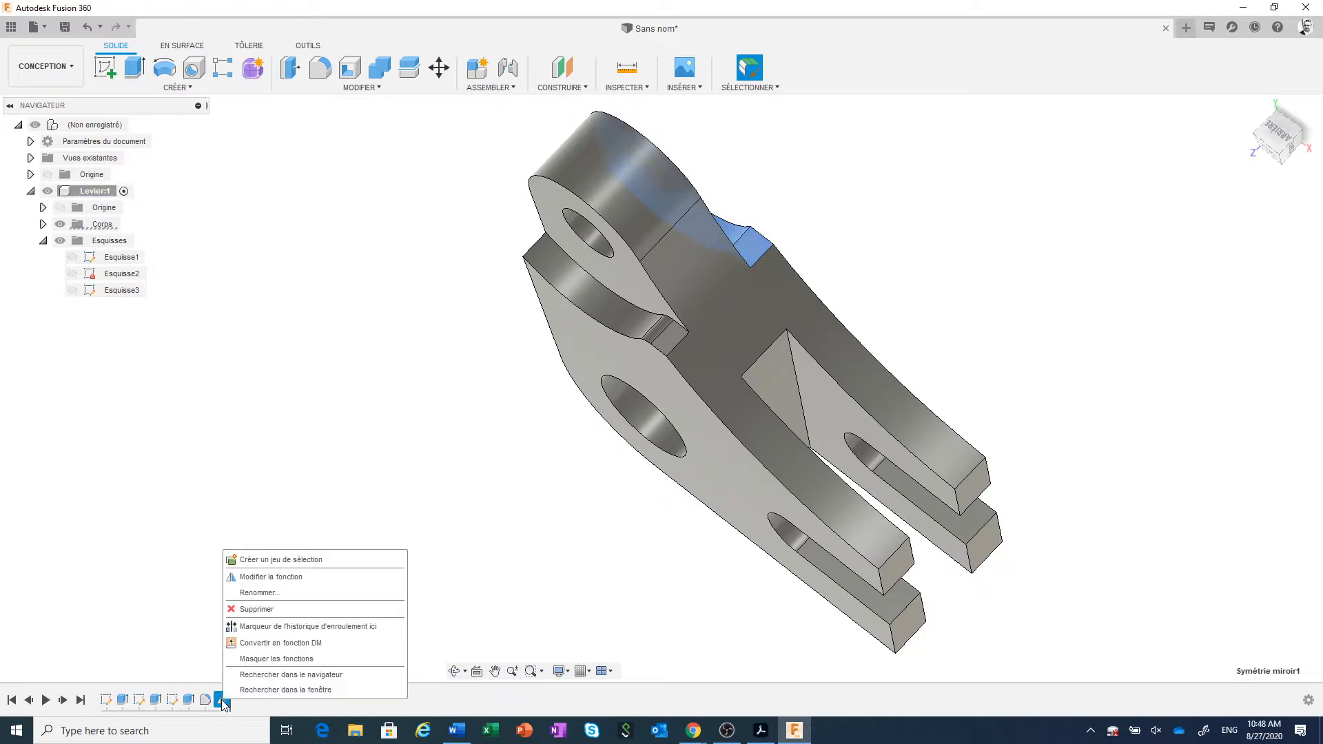
{"action": "left_click", "coordinate": [288, 579]}
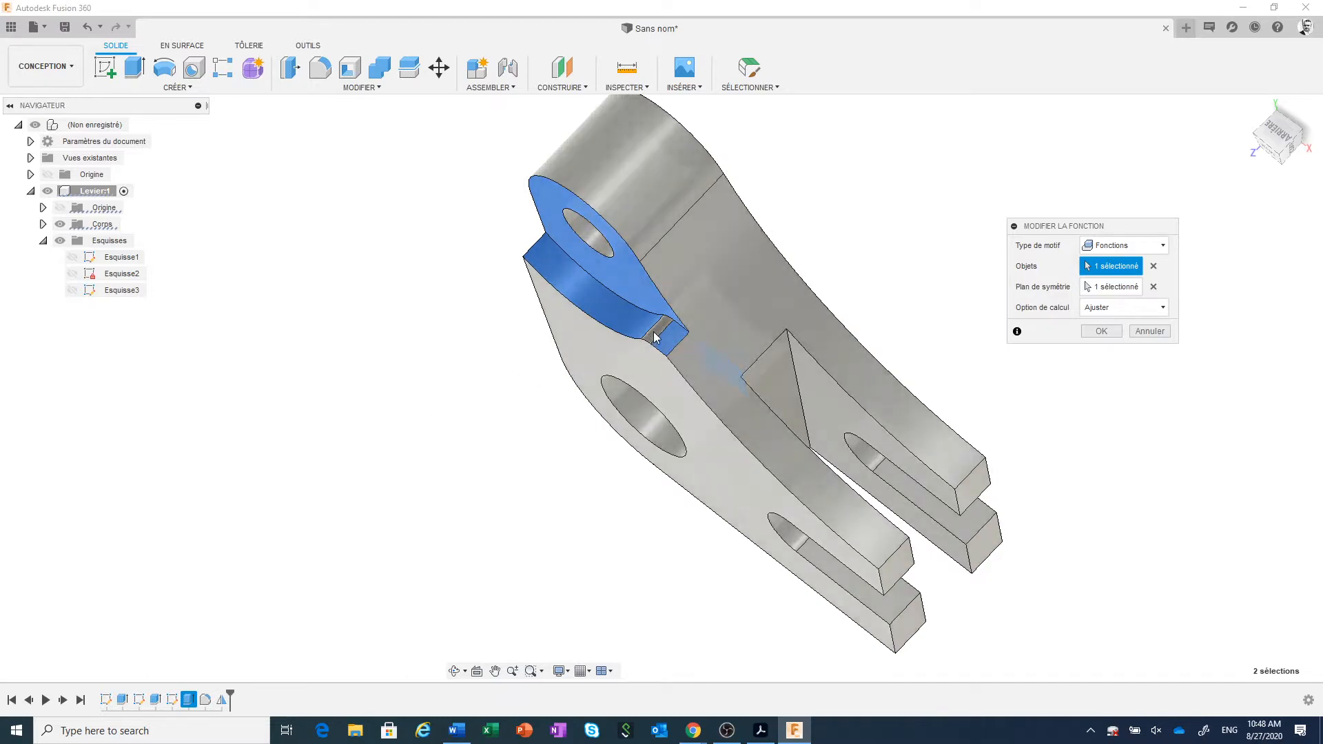
{"action": "left_click", "coordinate": [206, 700]}
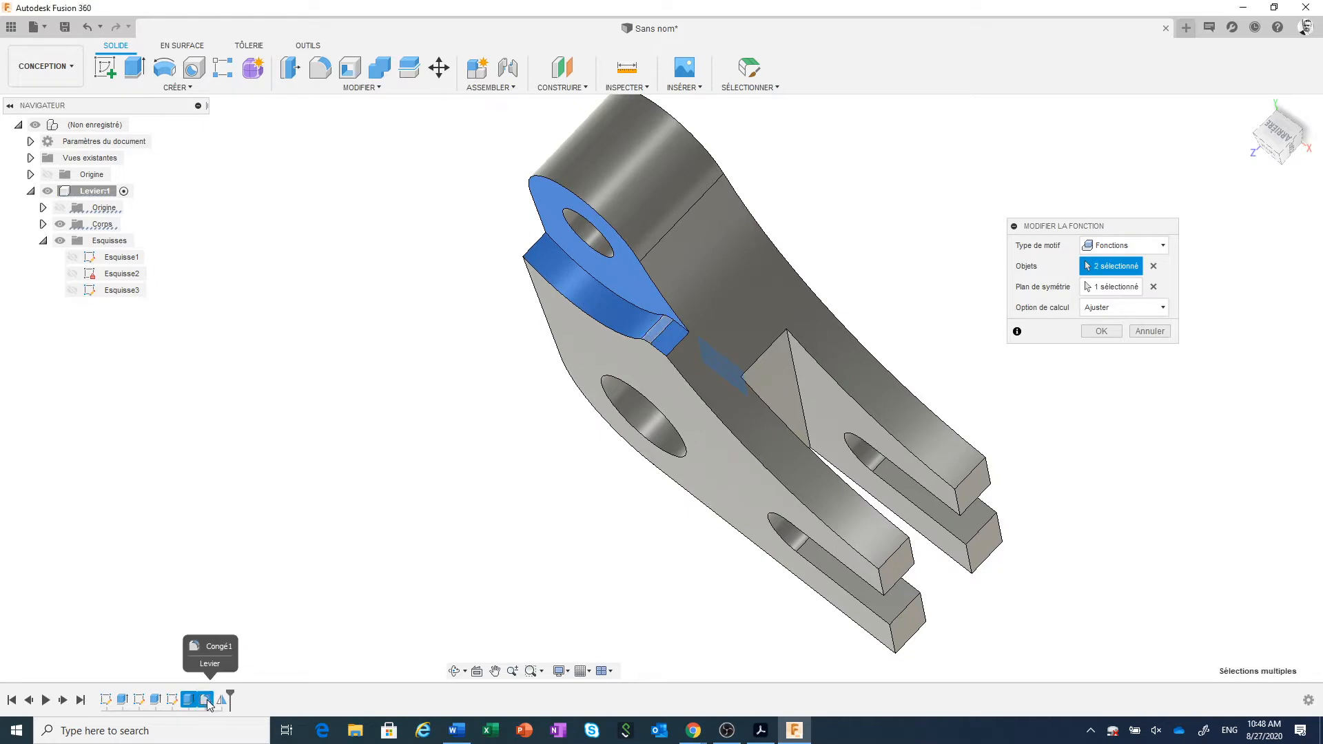
{"action": "left_click", "coordinate": [1101, 332]}
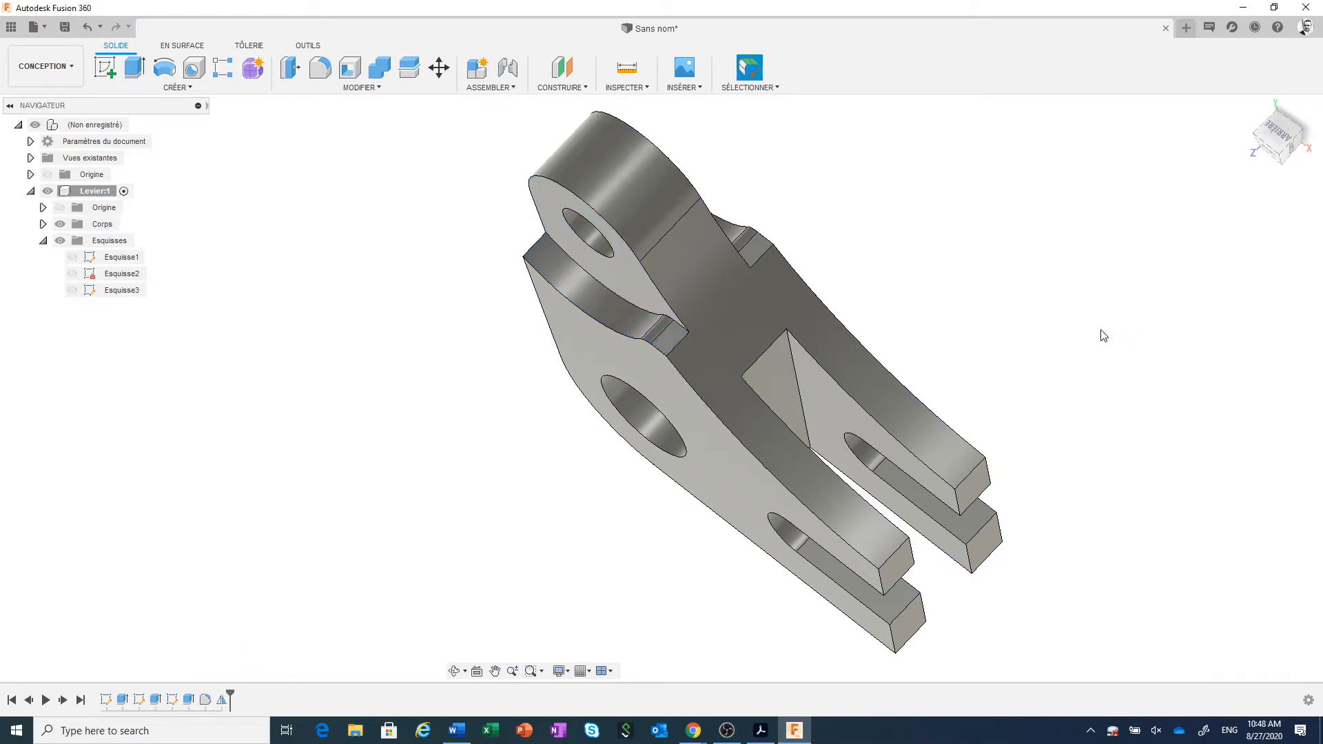
{"action": "scroll", "coordinate": [738, 251], "scroll_direction": "up", "scroll_amount": 3}
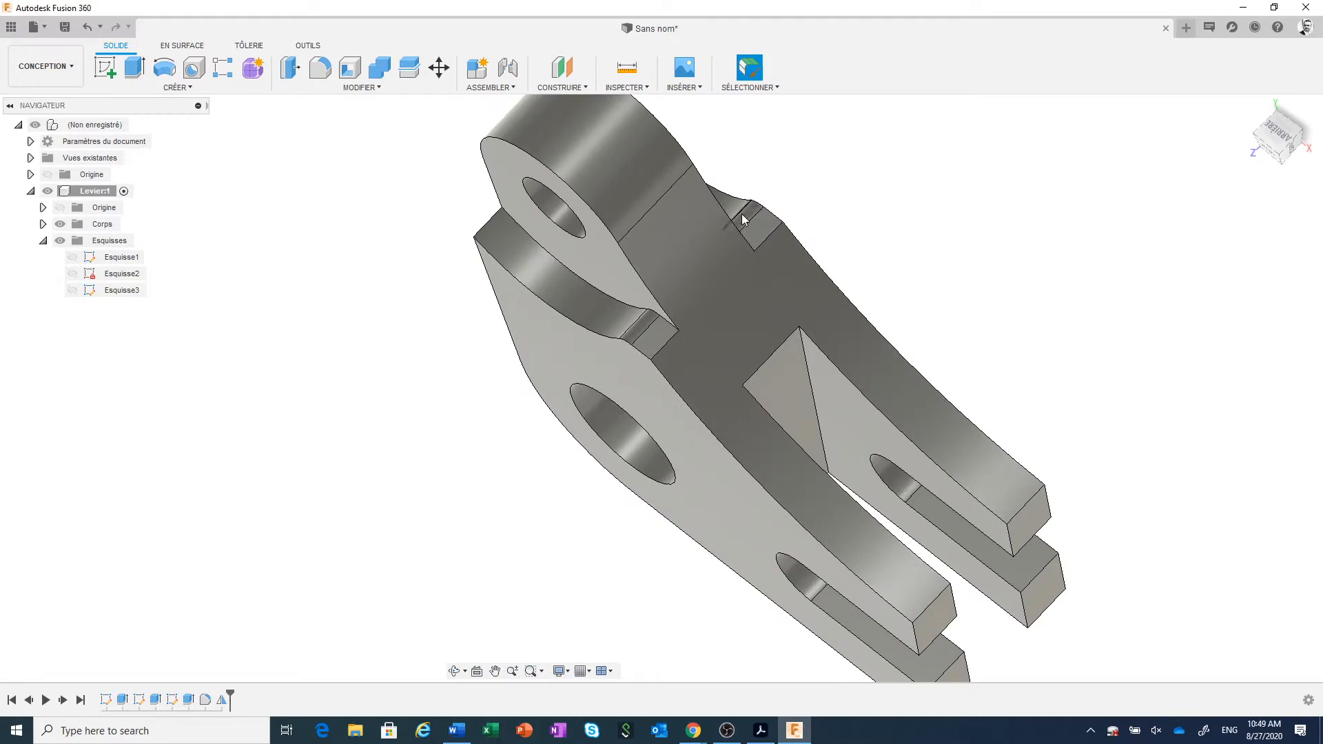
{"action": "scroll", "coordinate": [730, 332], "scroll_direction": "down", "scroll_amount": 3}
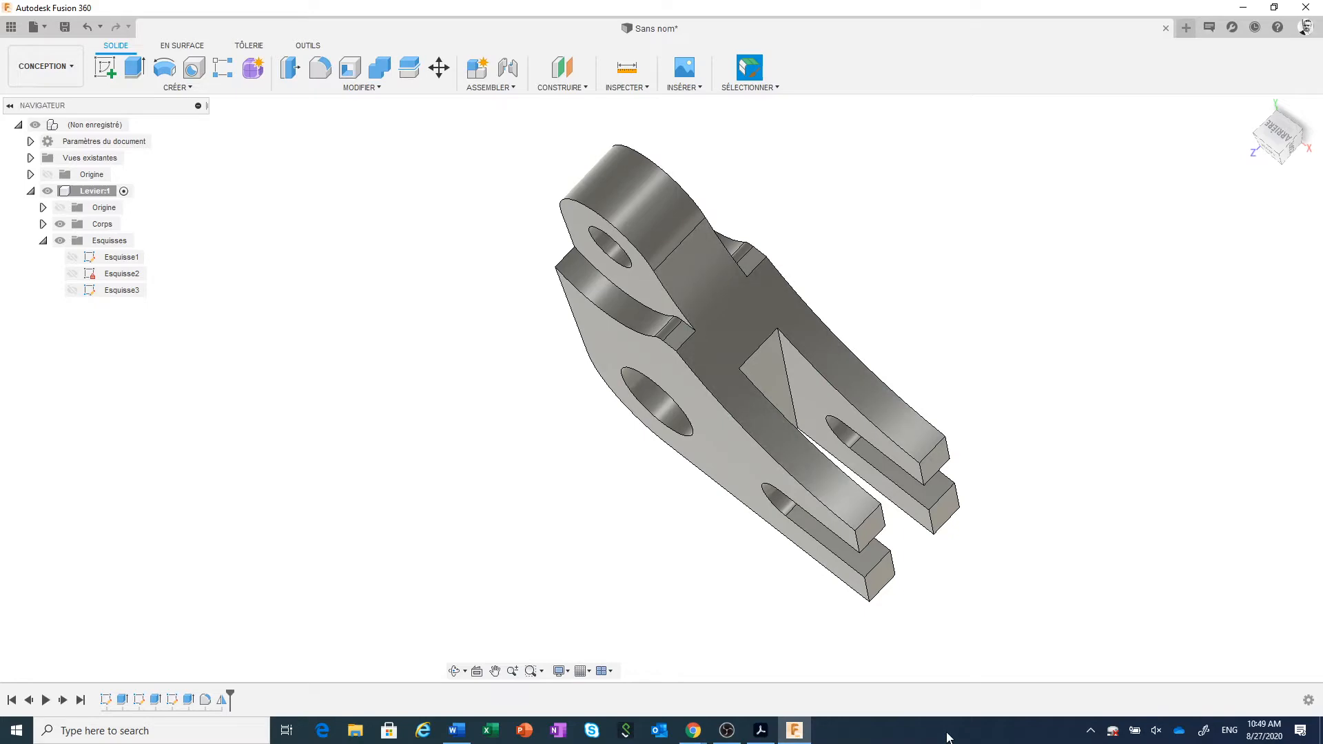
{"action": "left_click", "coordinate": [1250, 109]}
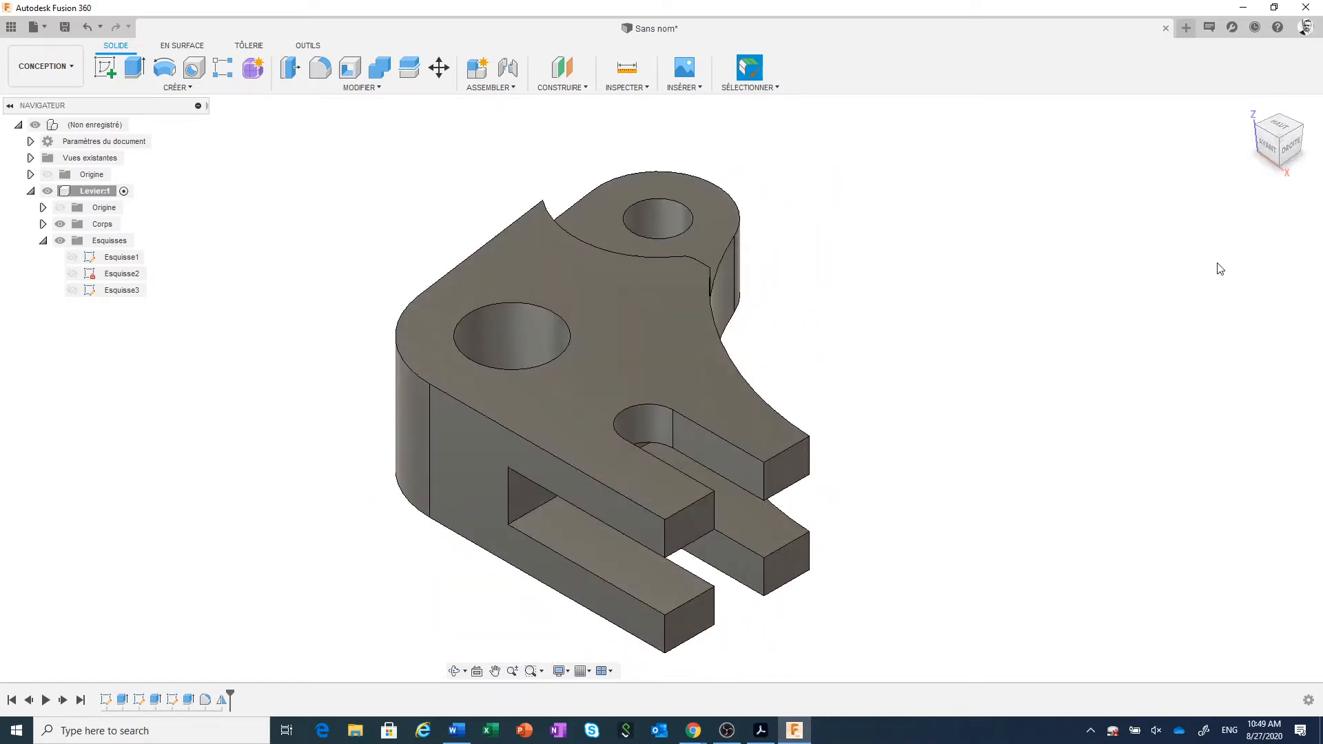
{"action": "left_click", "coordinate": [987, 739]}
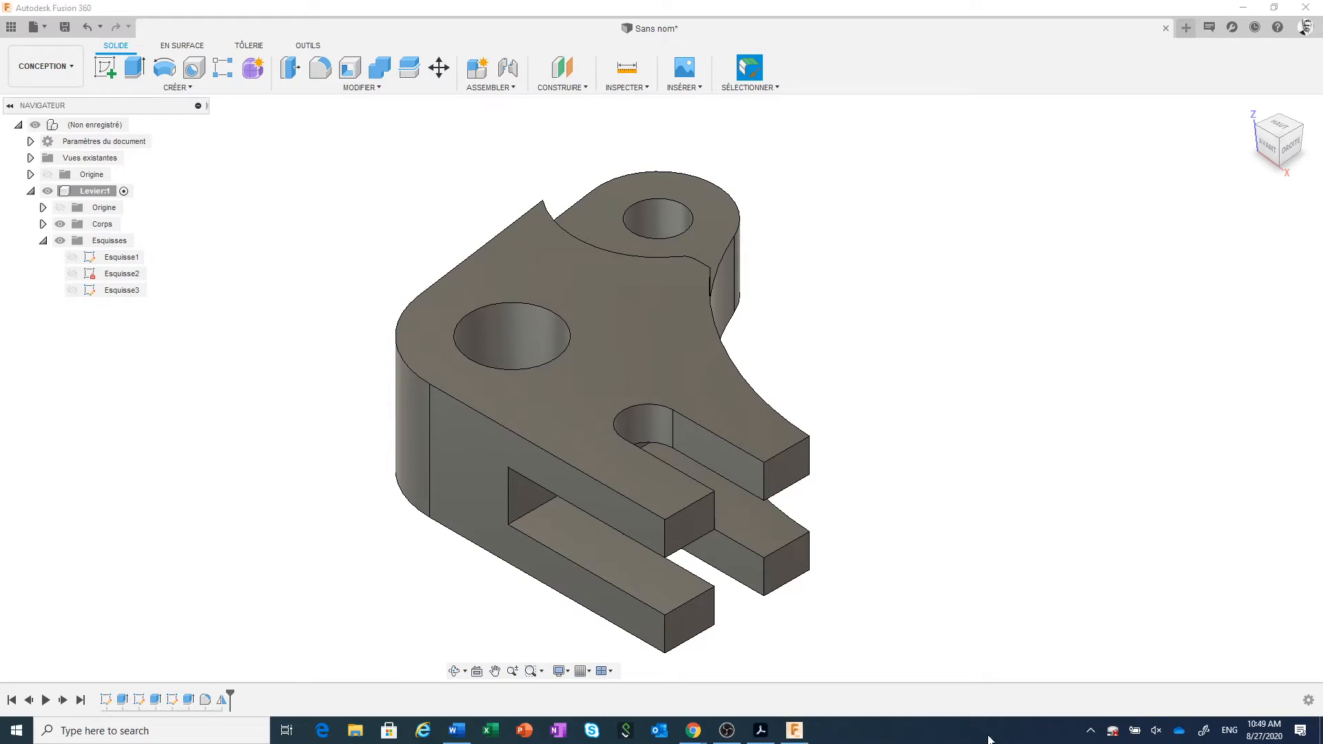